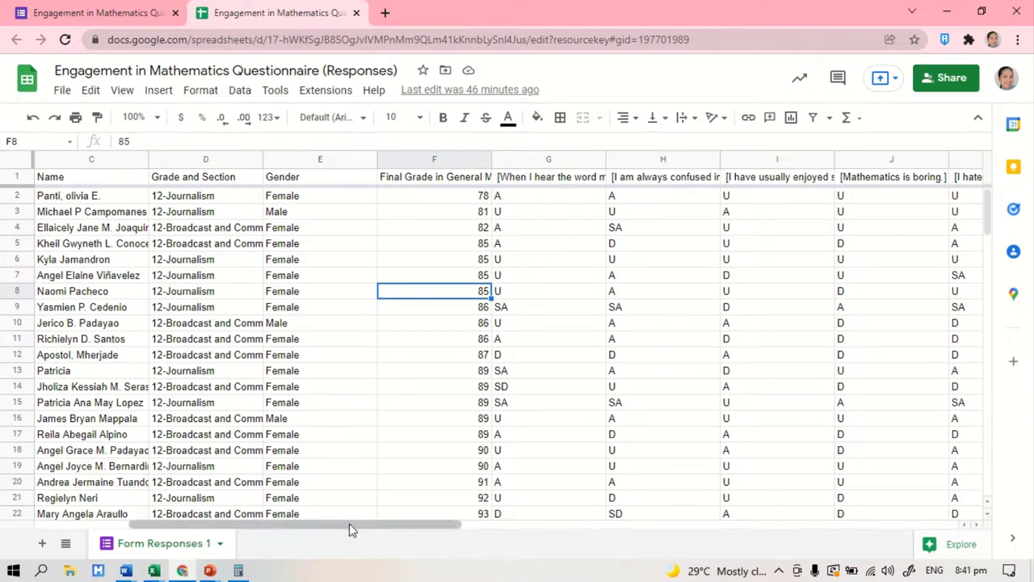
Step: Look over the questionnaire responses in the sheet, from the timestamp column through the lower rows
{"action": "left_click_drag", "start_coordinate": [351, 527], "coordinate": [254, 531]}
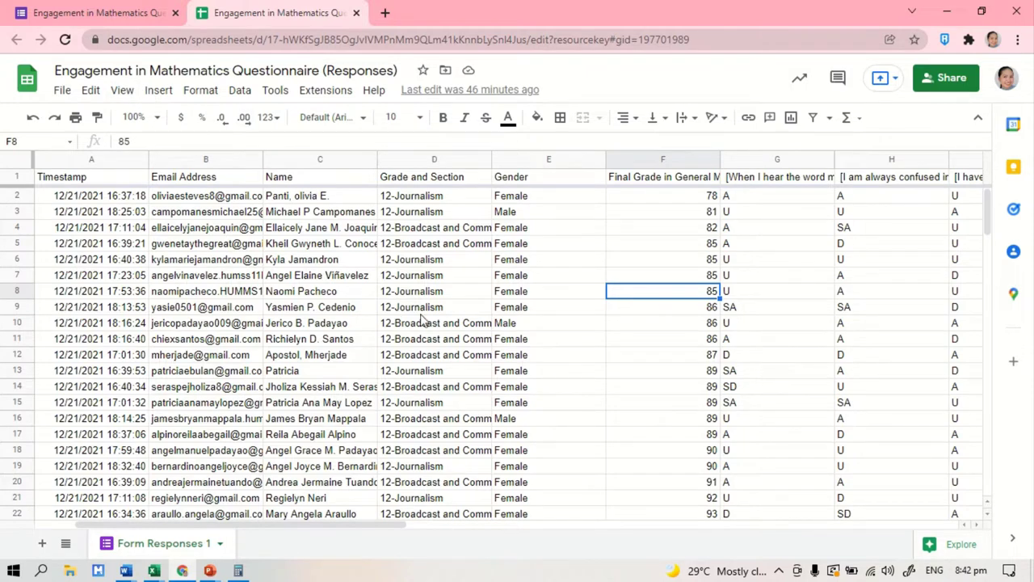
{"action": "scroll", "coordinate": [380, 386], "scroll_direction": "down", "scroll_amount": 1}
{"action": "scroll", "coordinate": [646, 388], "scroll_direction": "up", "scroll_amount": 1}
{"action": "scroll", "coordinate": [812, 370], "scroll_direction": "down", "scroll_amount": 6}
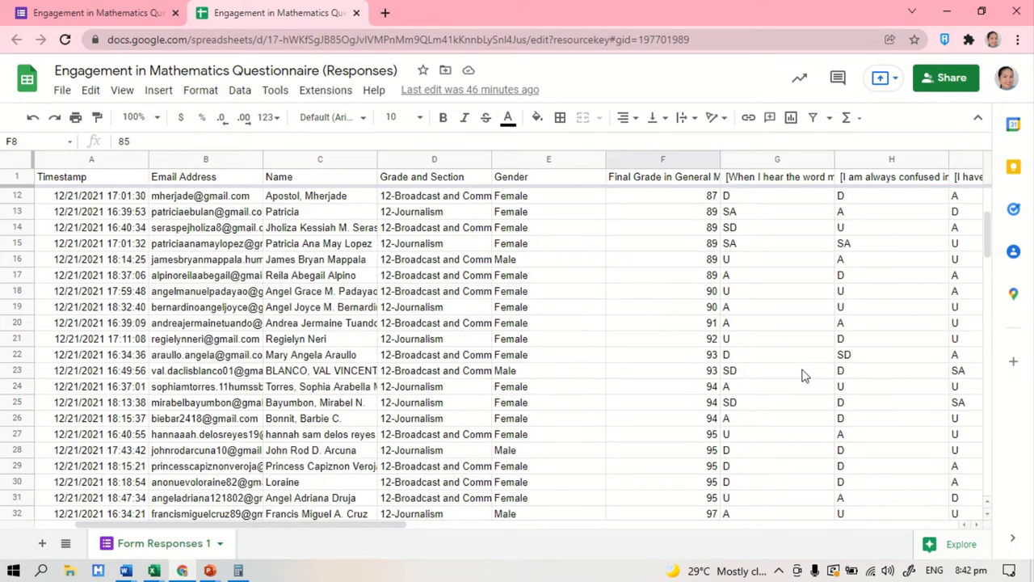
{"action": "scroll", "coordinate": [804, 374], "scroll_direction": "up", "scroll_amount": 6}
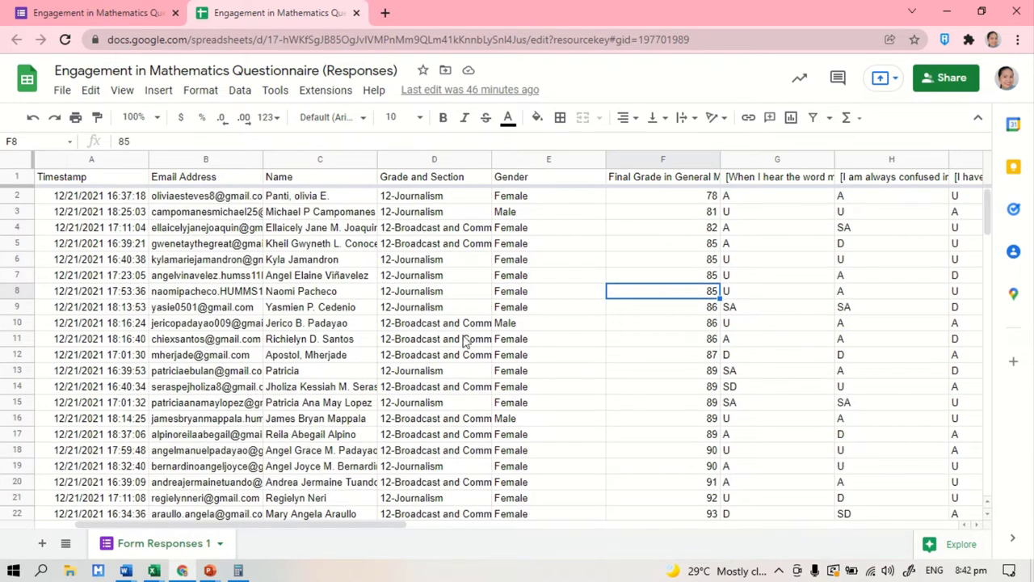
Step: View the overview of the questionnaire form's responses and return to the linked response spreadsheet
{"action": "left_click", "coordinate": [121, 9]}
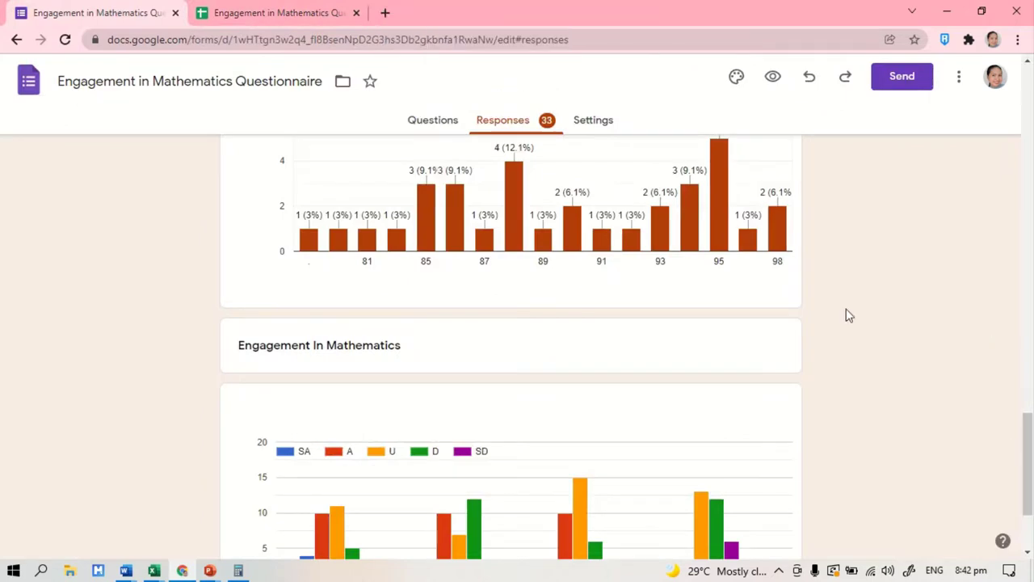
{"action": "scroll", "coordinate": [895, 307], "scroll_direction": "up", "scroll_amount": 15}
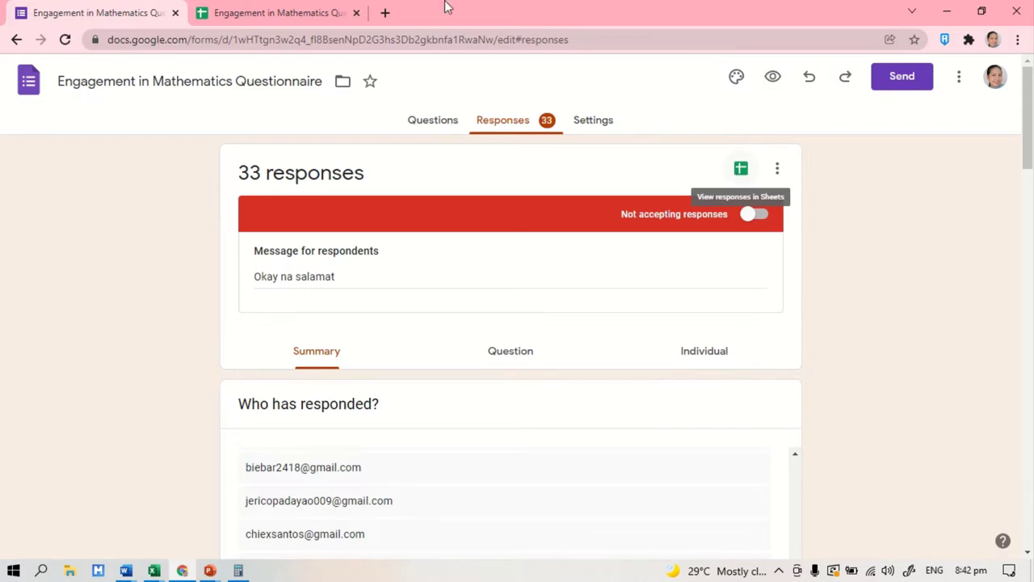
{"action": "left_click", "coordinate": [315, 13]}
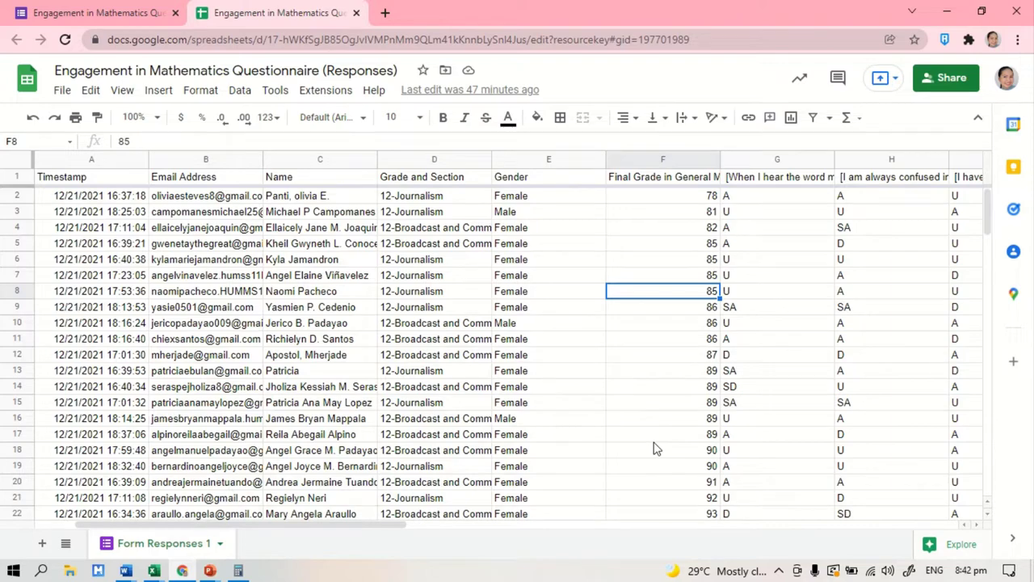
Step: Look through the response rows to the last entry and view the spreadsheet's available download formats
{"action": "scroll", "coordinate": [427, 326], "scroll_direction": "down", "scroll_amount": 5}
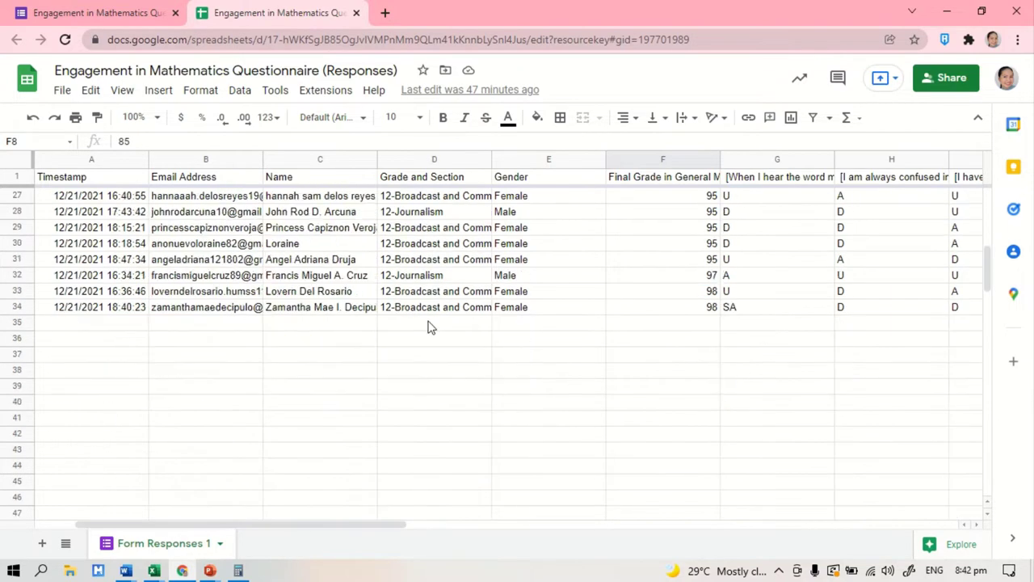
{"action": "scroll", "coordinate": [436, 325], "scroll_direction": "up", "scroll_amount": 4}
{"action": "scroll", "coordinate": [445, 326], "scroll_direction": "down", "scroll_amount": 1}
{"action": "scroll", "coordinate": [123, 517], "scroll_direction": "down", "scroll_amount": 4}
{"action": "scroll", "coordinate": [512, 462], "scroll_direction": "up", "scroll_amount": 5}
{"action": "left_click", "coordinate": [62, 90]}
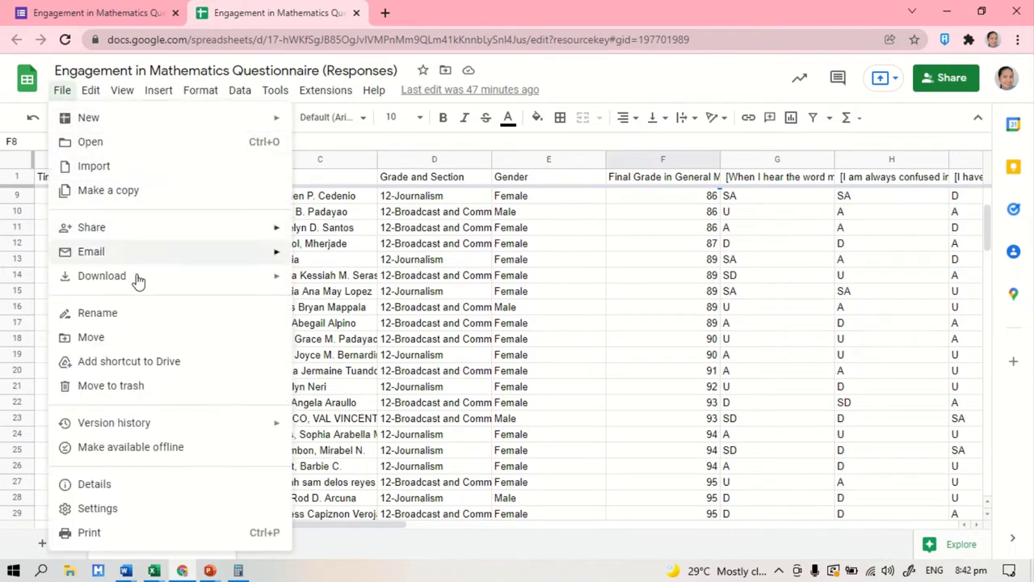
{"action": "mouse_move", "coordinate": [135, 282]}
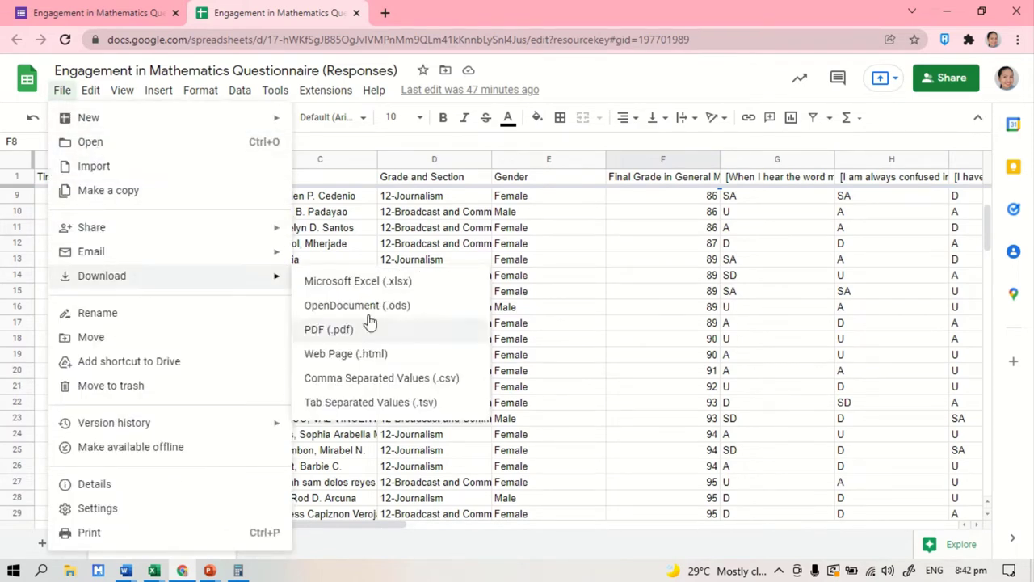
Step: Switch to the Engagement in Mathematics Questionnaire (Responses).xlsx workbook in Excel and look over the answer columns from column G onward
{"action": "left_click", "coordinate": [154, 570]}
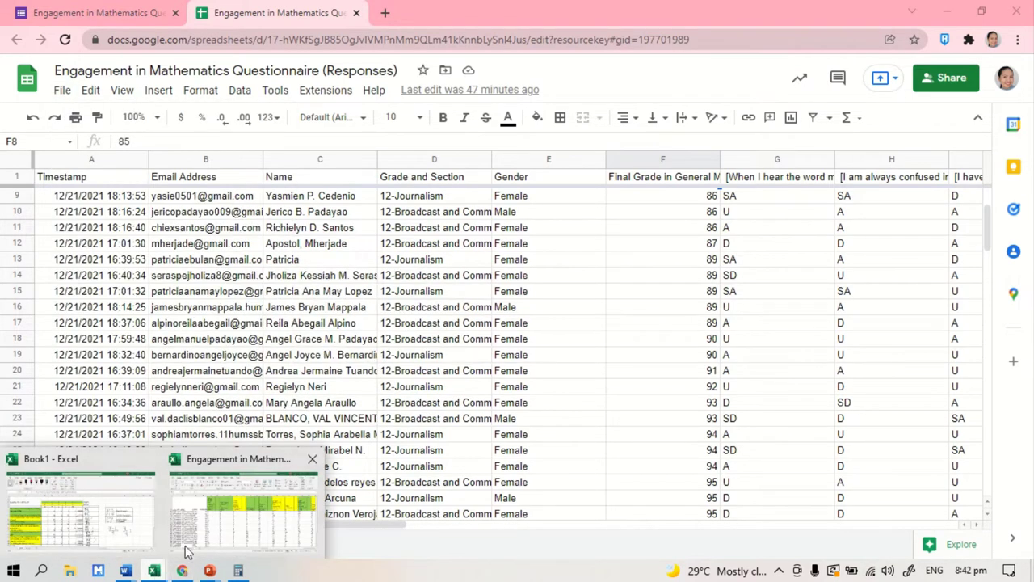
{"action": "left_click", "coordinate": [232, 542]}
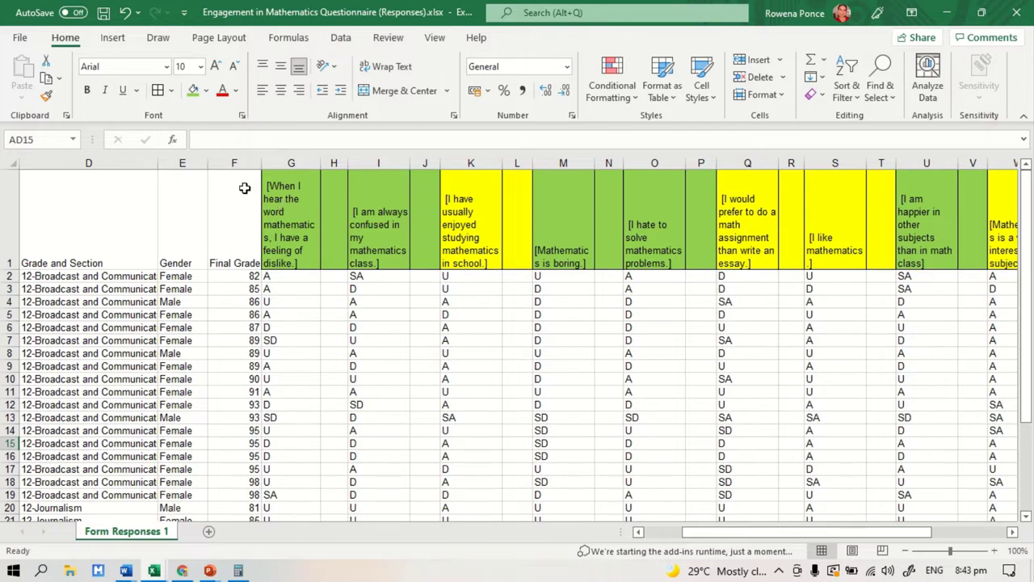
{"action": "left_click_drag", "start_coordinate": [278, 200], "coordinate": [881, 477]}
{"action": "key", "text": "ctrl+BackSpace"}
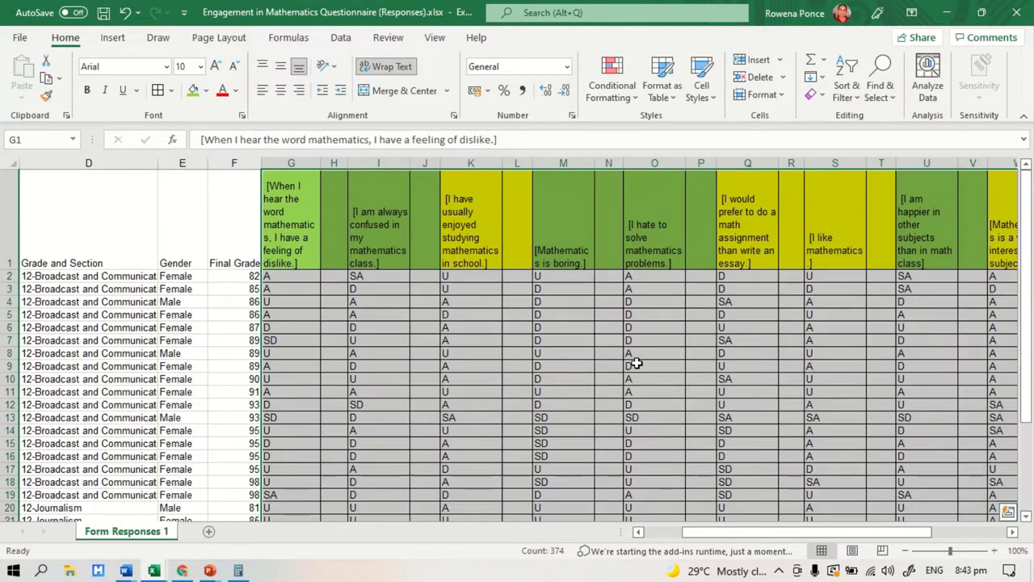
{"action": "left_click", "coordinate": [604, 441]}
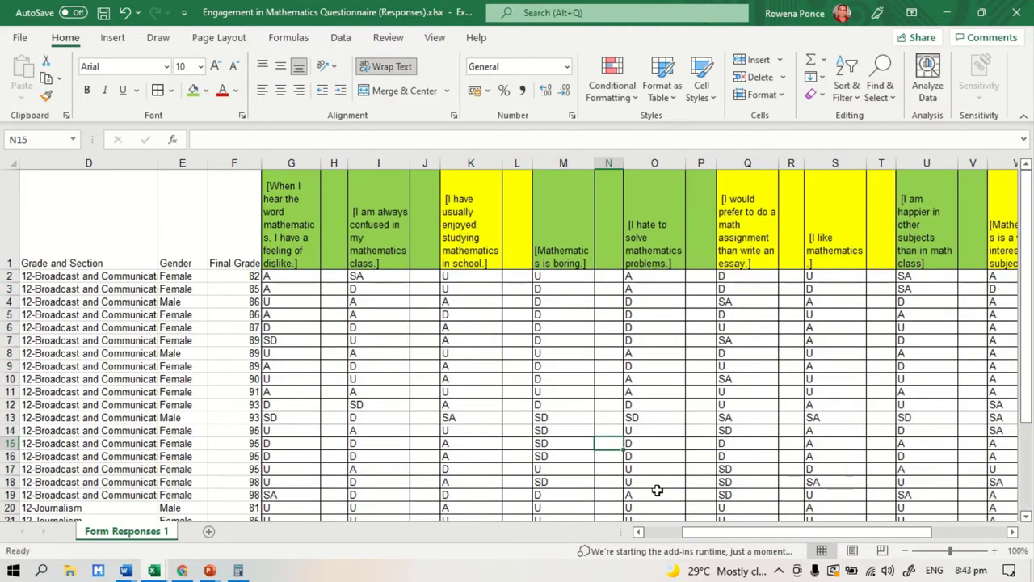
{"action": "scroll", "coordinate": [528, 464], "scroll_direction": "down", "scroll_amount": 3}
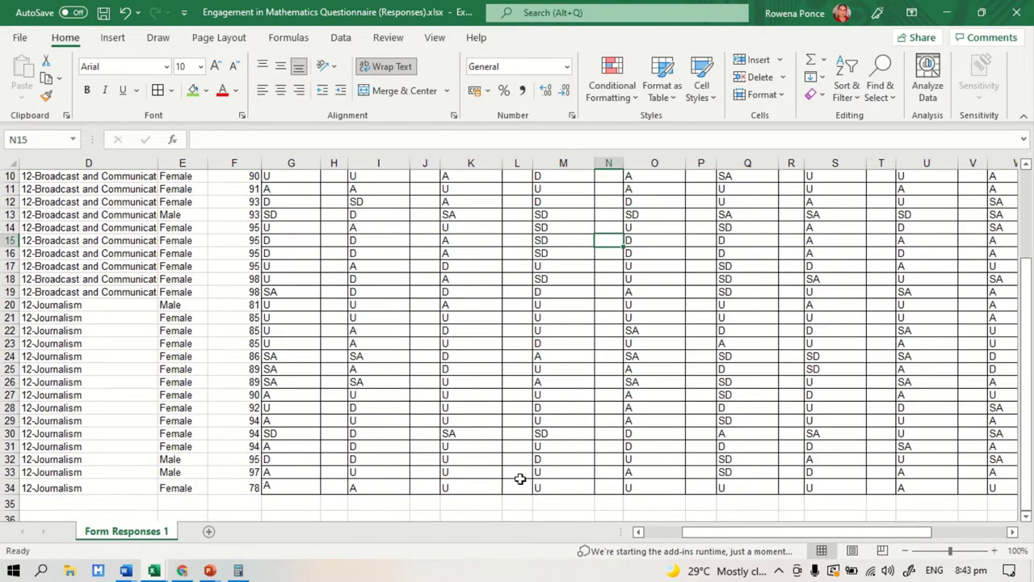
{"action": "scroll", "coordinate": [520, 478], "scroll_direction": "up", "scroll_amount": 3}
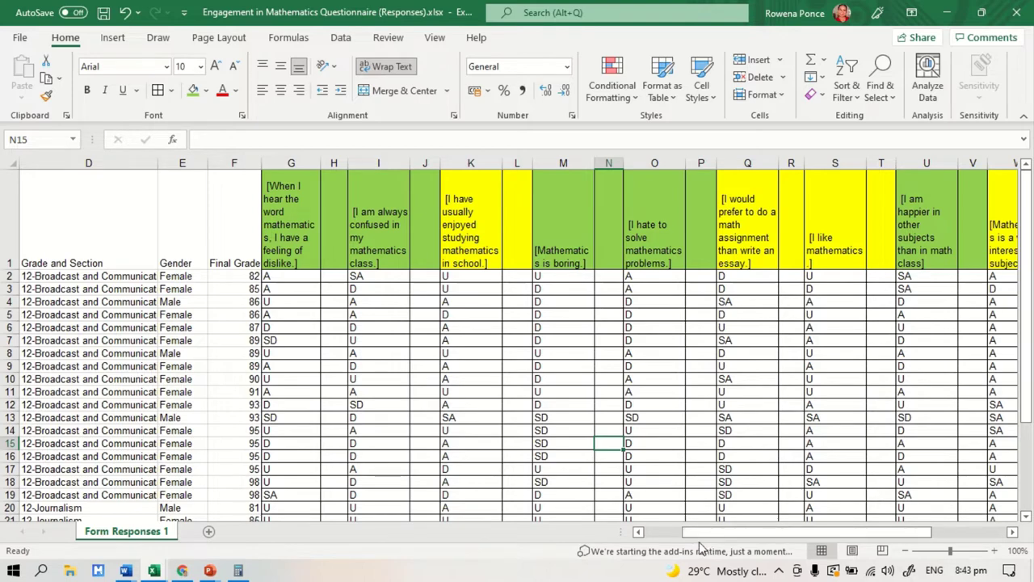
Step: Examine the yellow and green scoring keys in columns AB and AC against the colour-coded question columns
{"action": "left_click_drag", "start_coordinate": [711, 547], "coordinate": [776, 545]}
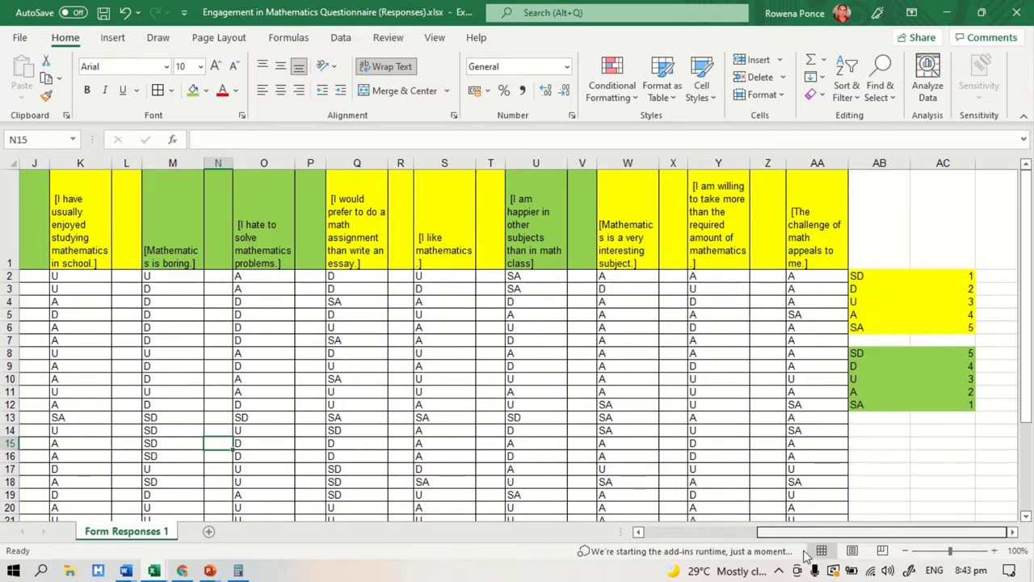
{"action": "scroll", "coordinate": [750, 551], "scroll_direction": "left", "scroll_amount": 6}
{"action": "scroll", "coordinate": [711, 549], "scroll_direction": "right", "scroll_amount": 6}
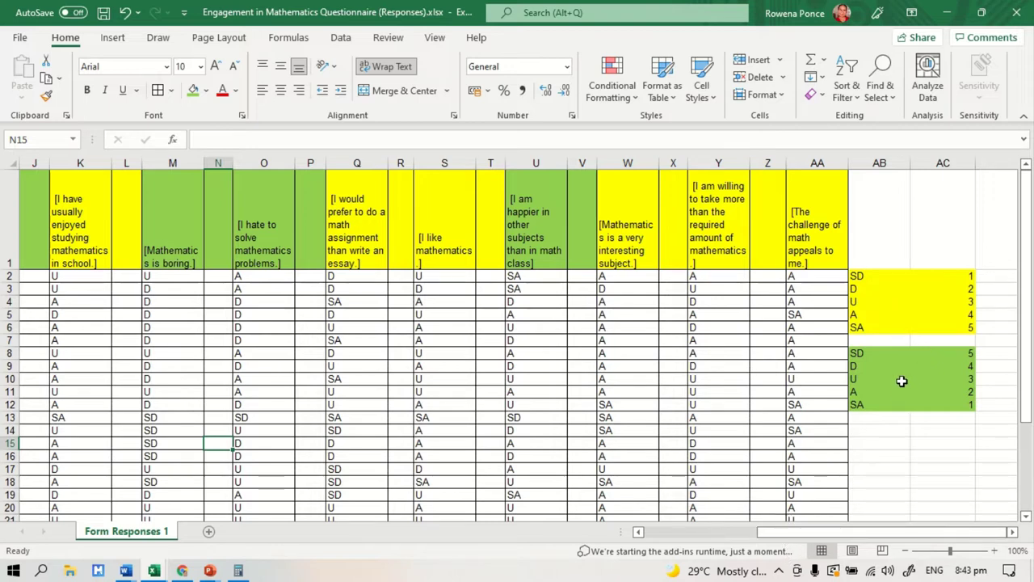
{"action": "left_click_drag", "start_coordinate": [808, 535], "coordinate": [723, 546]}
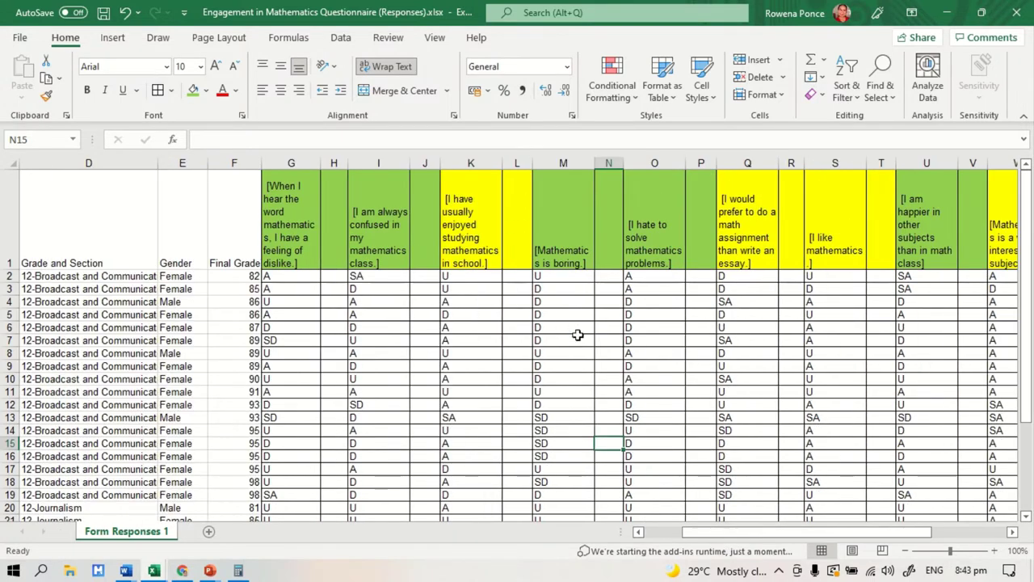
{"action": "left_click_drag", "start_coordinate": [707, 540], "coordinate": [747, 548]}
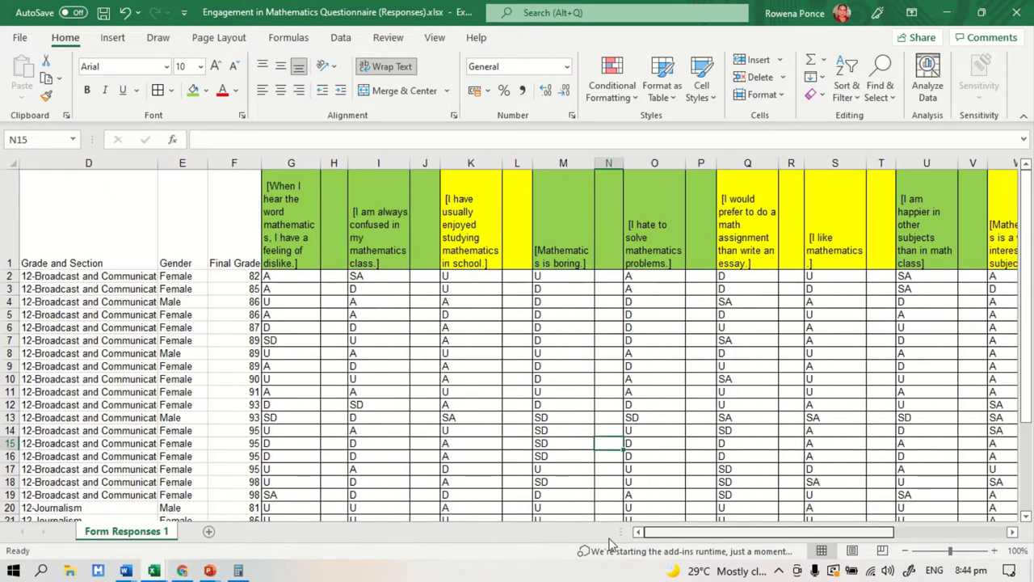
Step: Enter the scores 2, 2, 3, 2, 4 and 5 manually in H2 to H7 for the first question's answers
{"action": "left_click", "coordinate": [340, 281]}
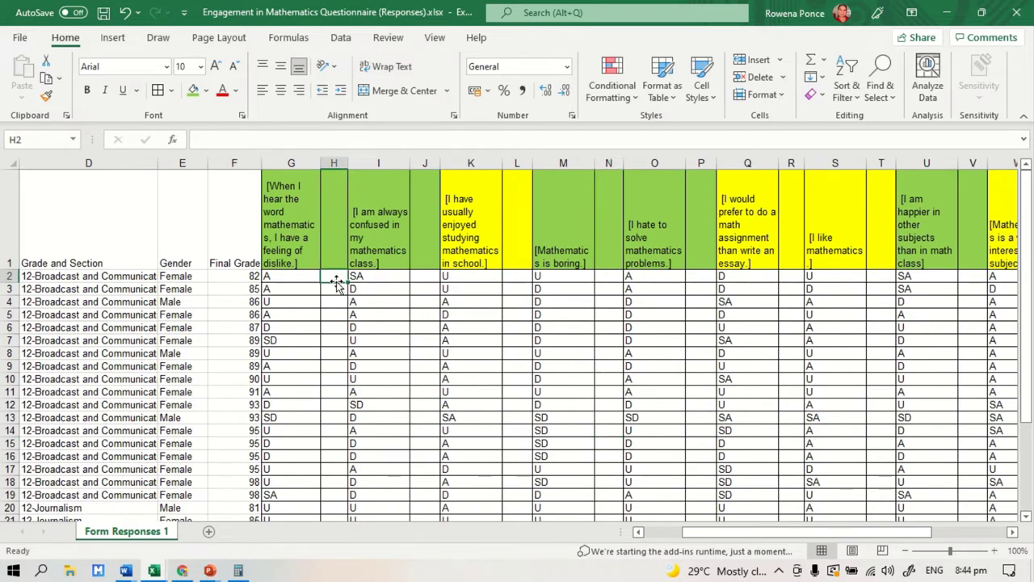
{"action": "double_click", "coordinate": [336, 279]}
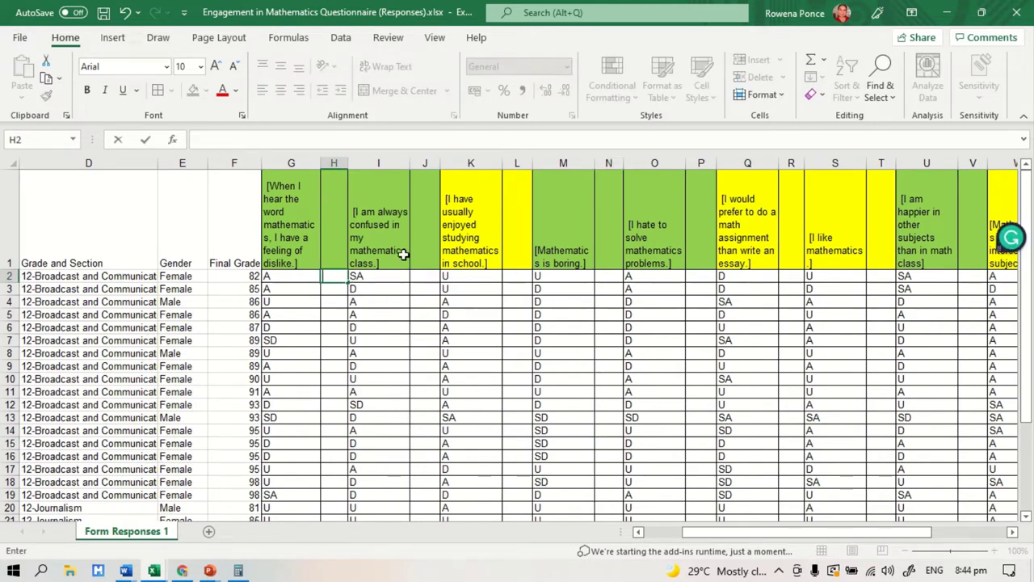
{"action": "type", "text": "2"}
{"action": "key", "text": "Return"}
{"action": "type", "text": "2"}
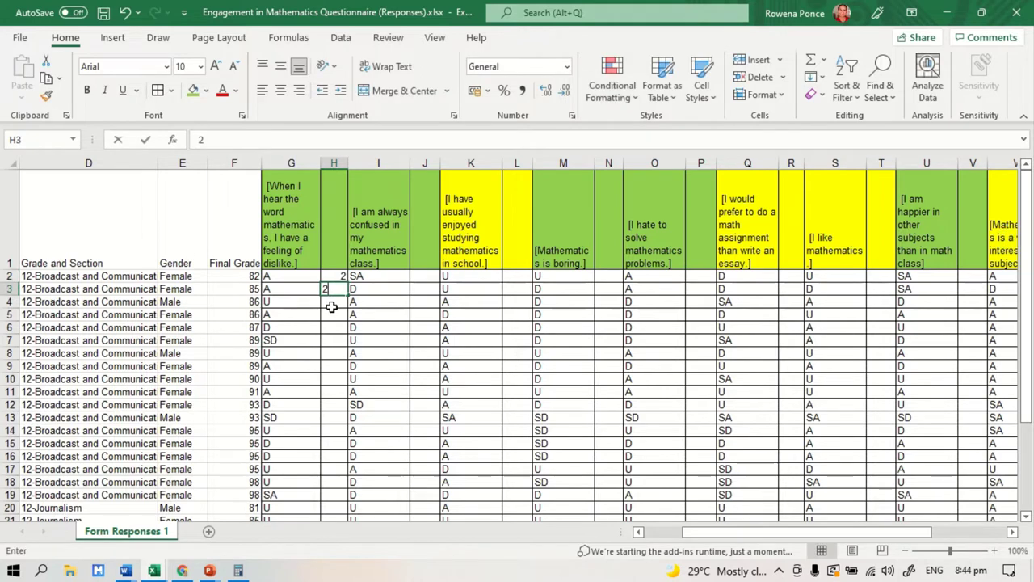
{"action": "key", "text": "Return"}
{"action": "type", "text": "3"}
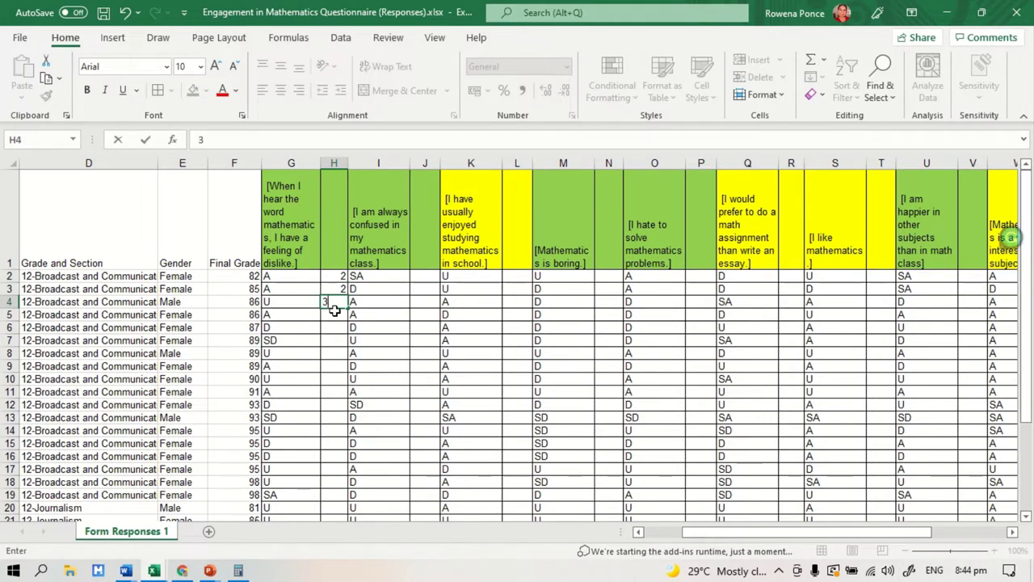
{"action": "key", "text": "Return"}
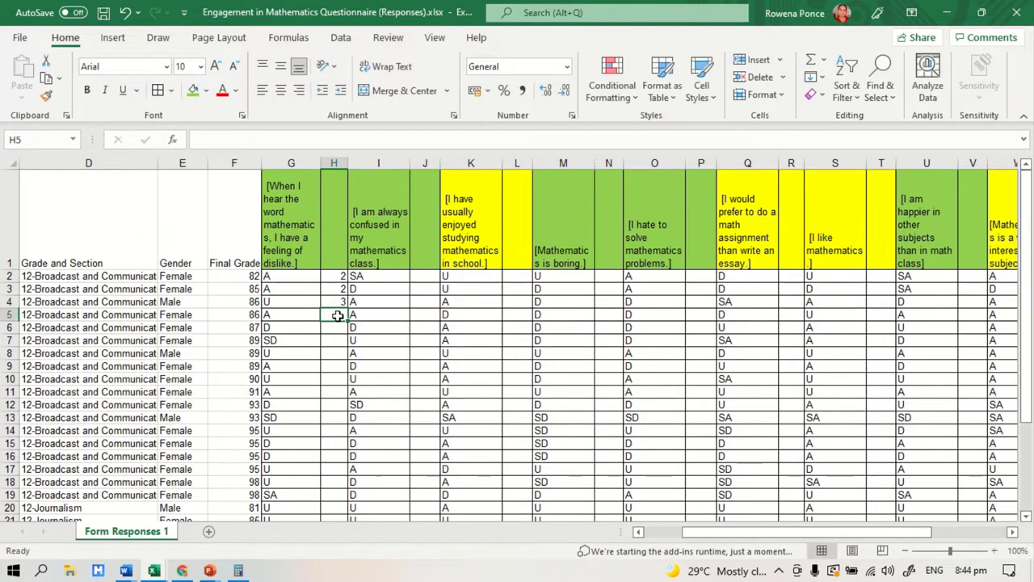
{"action": "type", "text": "2"}
{"action": "key", "text": "Return"}
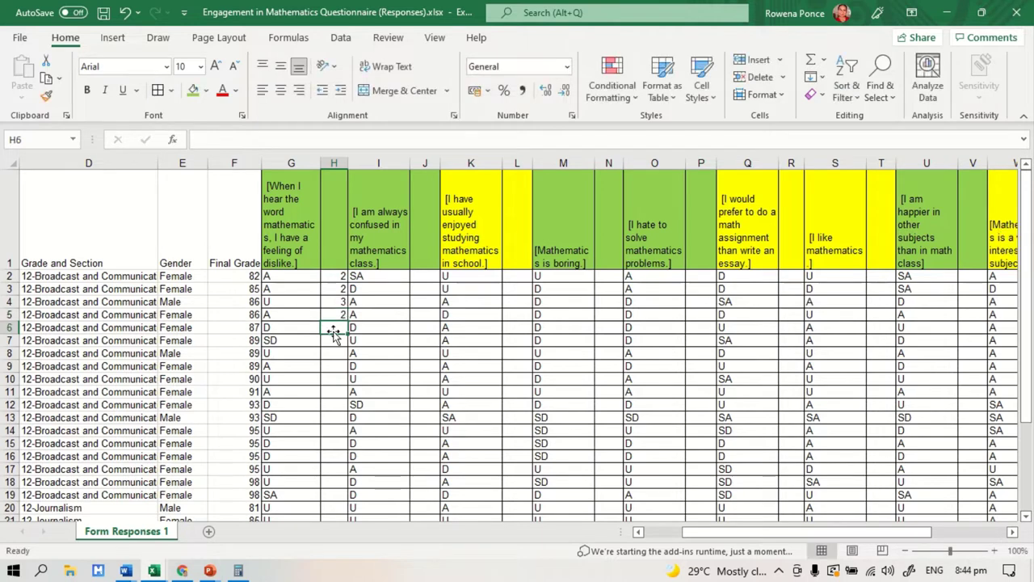
{"action": "type", "text": "4"}
{"action": "key", "text": "Return"}
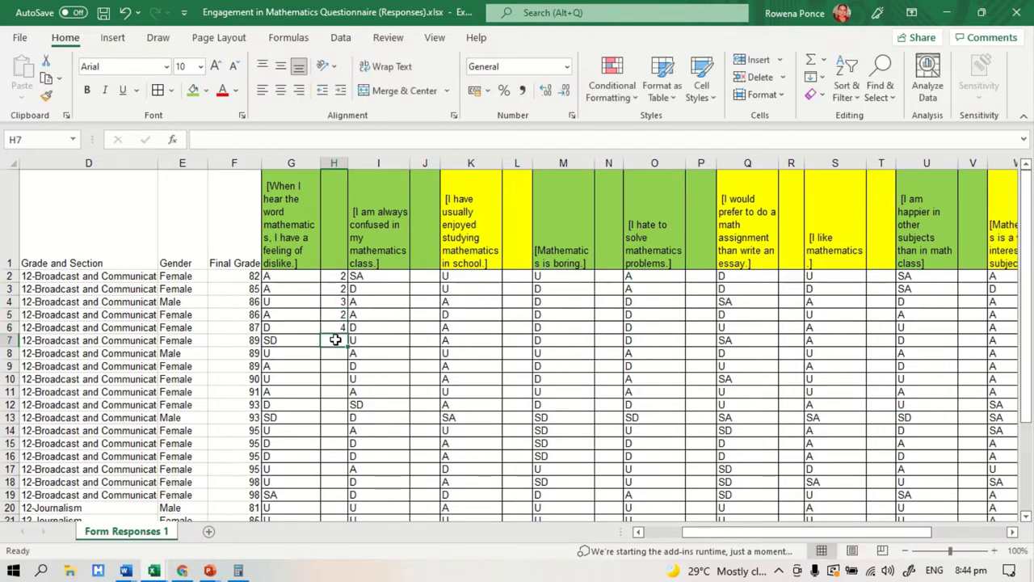
{"action": "type", "text": "5"}
{"action": "left_click", "coordinate": [400, 365]}
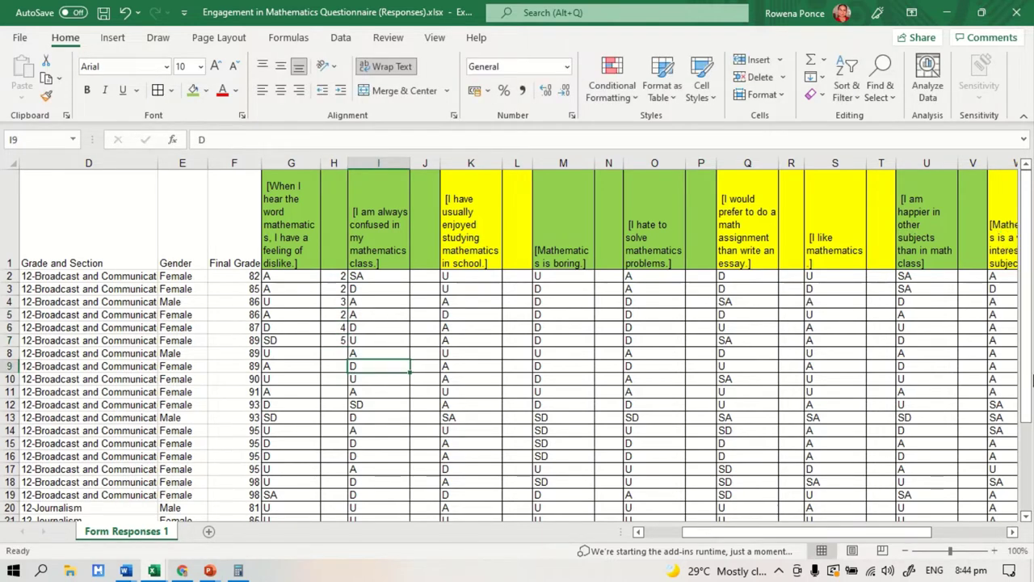
Step: Clear the manually entered scores from H2:H7
{"action": "left_click_drag", "start_coordinate": [336, 276], "coordinate": [332, 341]}
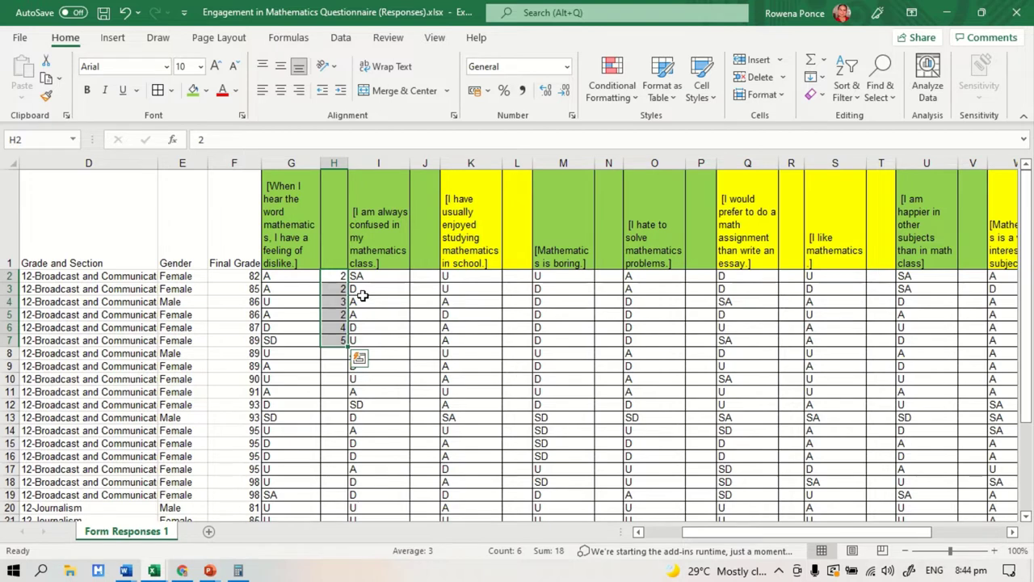
{"action": "key", "text": "Delete"}
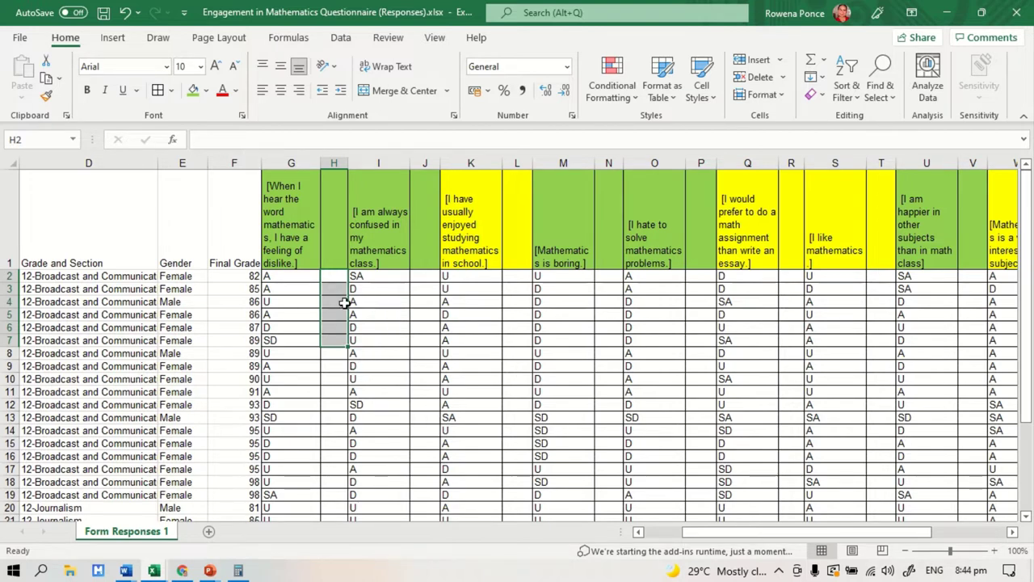
Step: Start a VLOOKUP formula in H2 with the first question's answers G2:G34 as the lookup value
{"action": "left_click", "coordinate": [329, 281]}
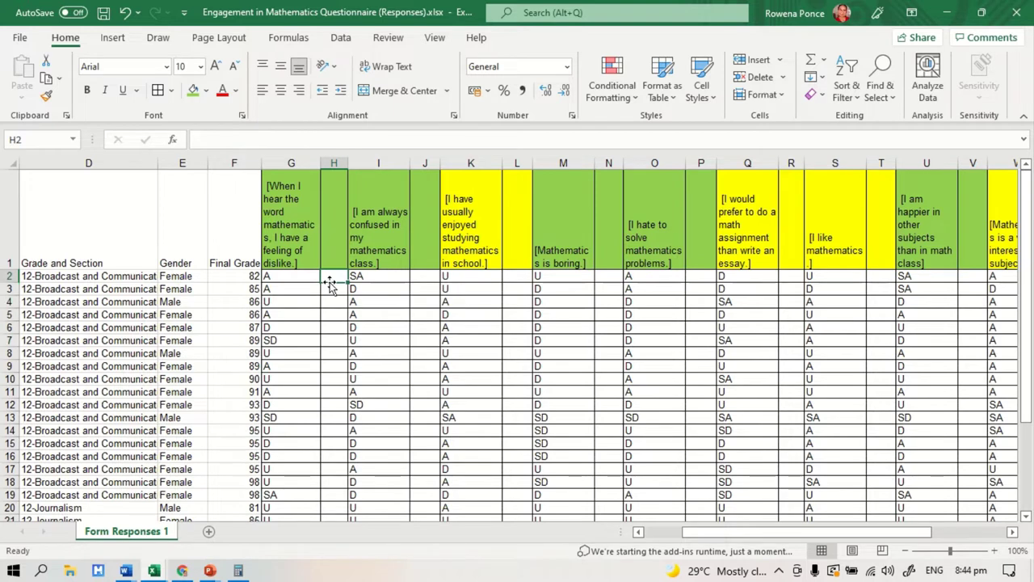
{"action": "type", "text": "="}
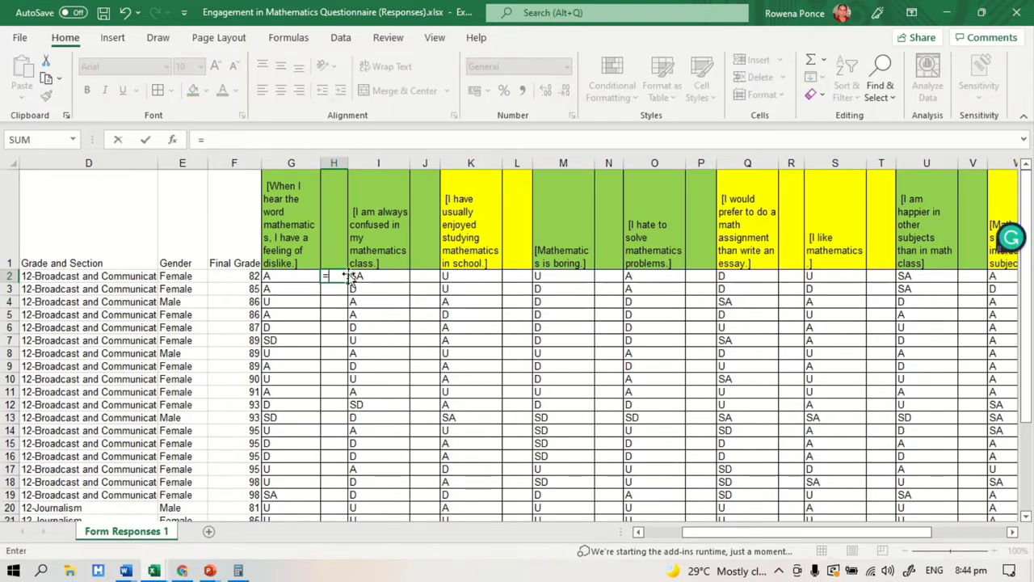
{"action": "type", "text": "vl"}
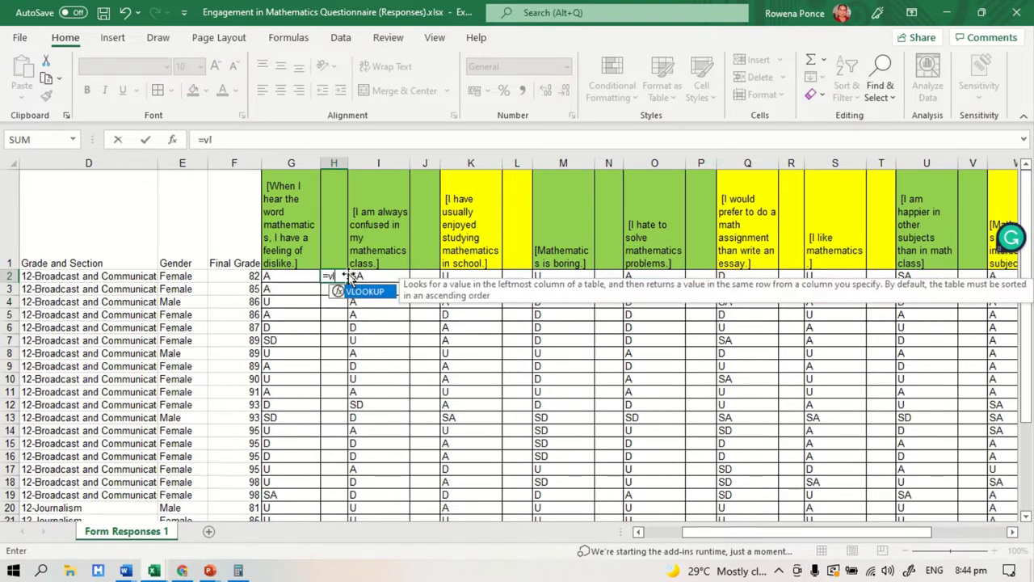
{"action": "type", "text": "ookup("}
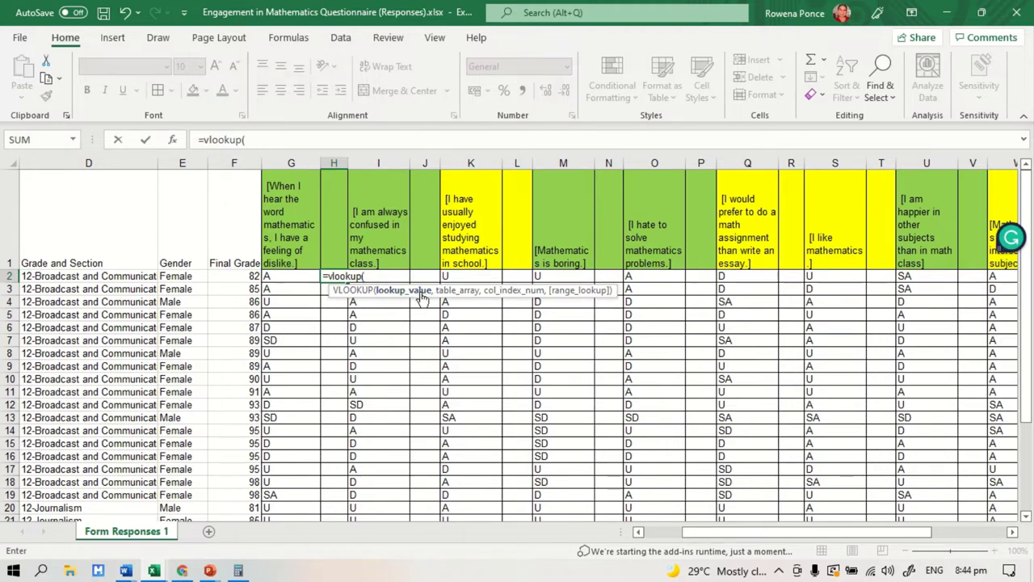
{"action": "left_click_drag", "start_coordinate": [271, 276], "coordinate": [279, 488]}
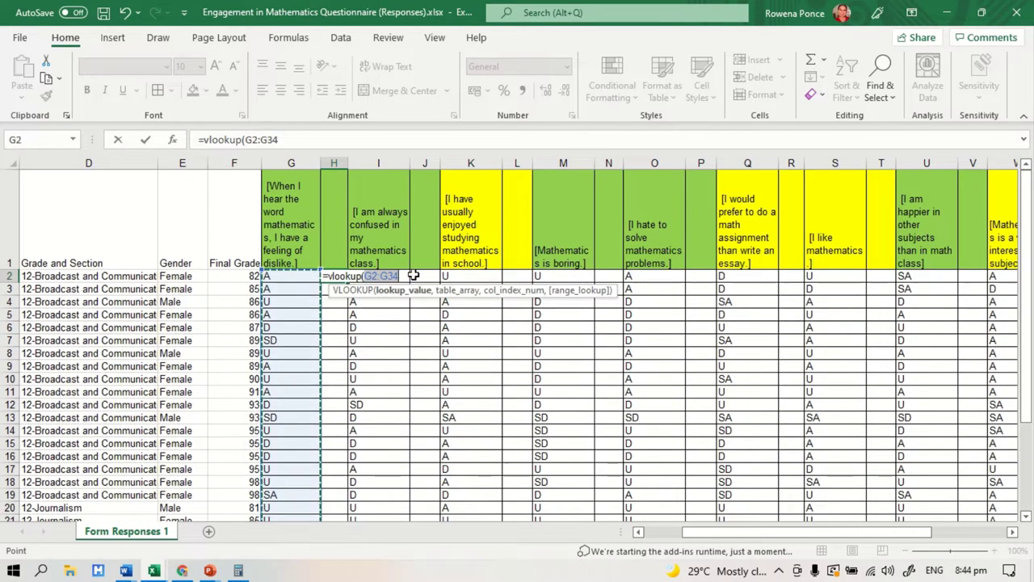
{"action": "type", "text": ","}
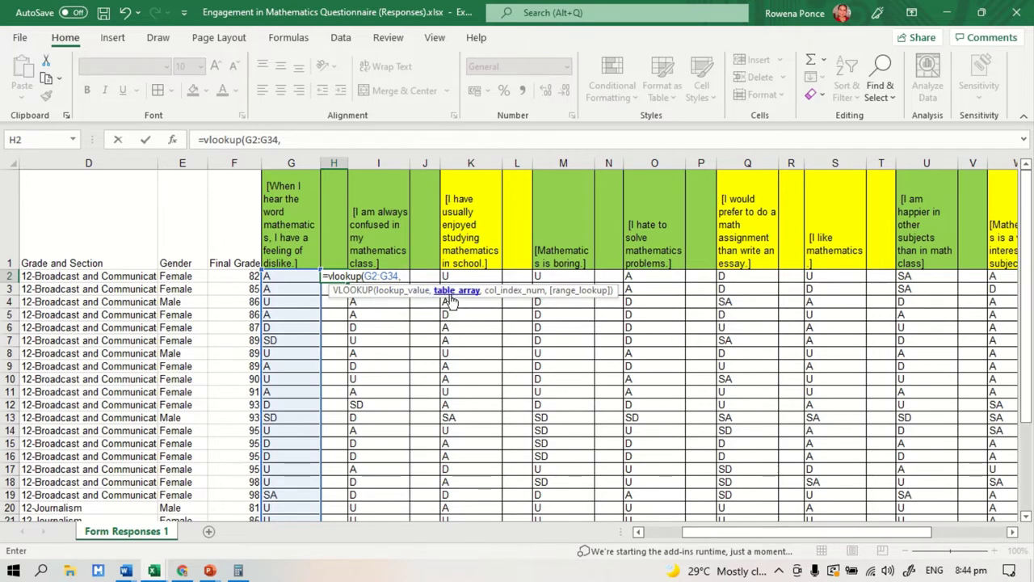
Step: Set the green scoring key in AB8:AC12 as the table array of the H2 formula
{"action": "left_click_drag", "start_coordinate": [720, 531], "coordinate": [852, 542]}
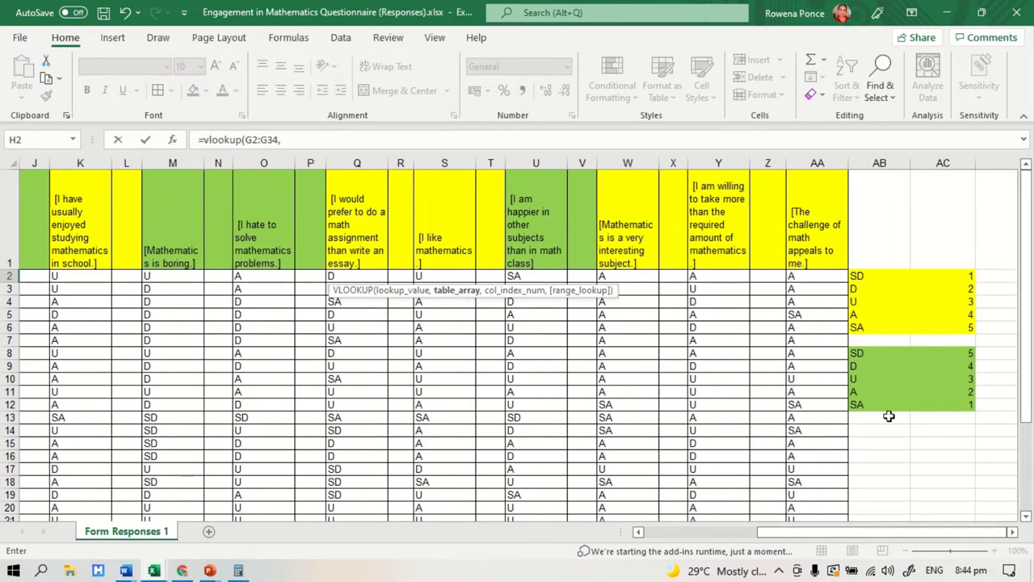
{"action": "left_click_drag", "start_coordinate": [860, 354], "coordinate": [940, 406]}
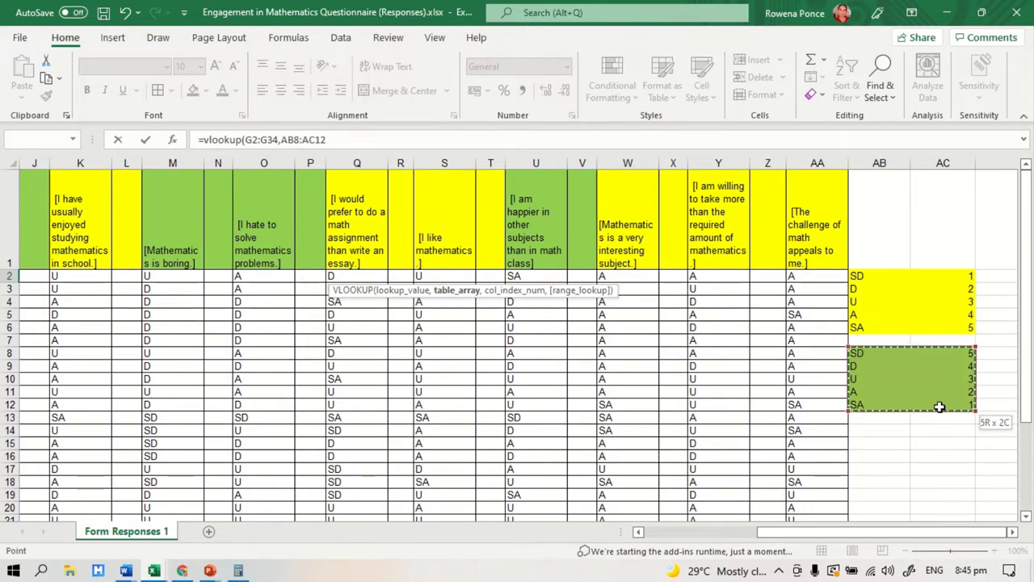
{"action": "left_click_drag", "start_coordinate": [940, 407], "coordinate": [940, 406]}
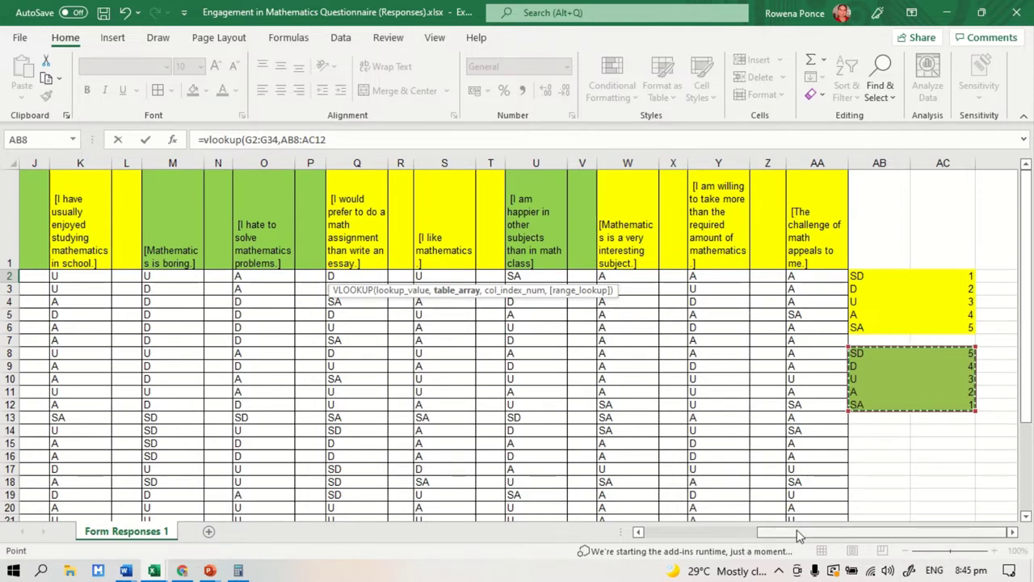
{"action": "left_click_drag", "start_coordinate": [796, 529], "coordinate": [707, 531]}
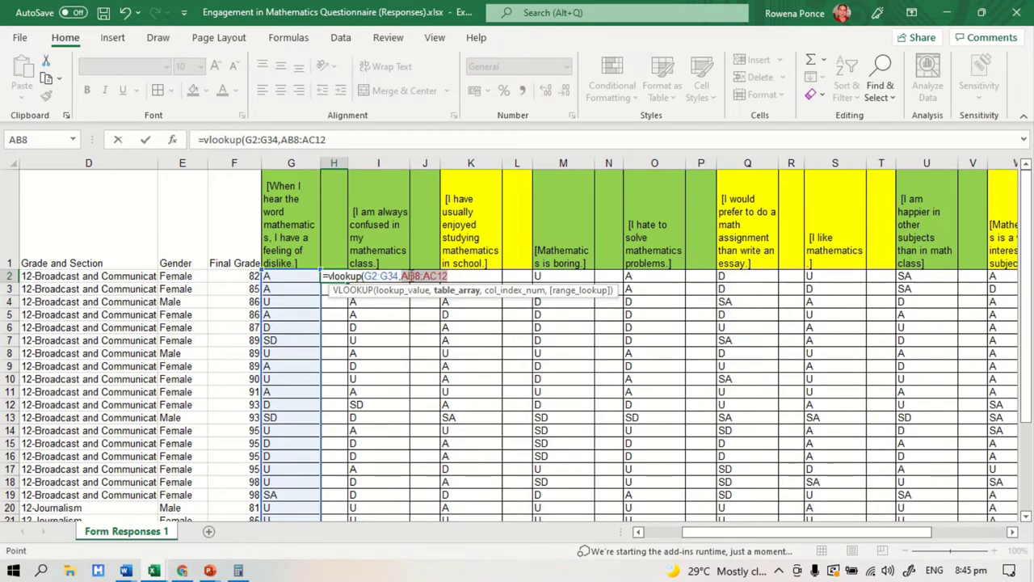
Step: Make the table array reference in the H2 formula absolute, as $AB$8:$AC$12
{"action": "left_click", "coordinate": [404, 277]}
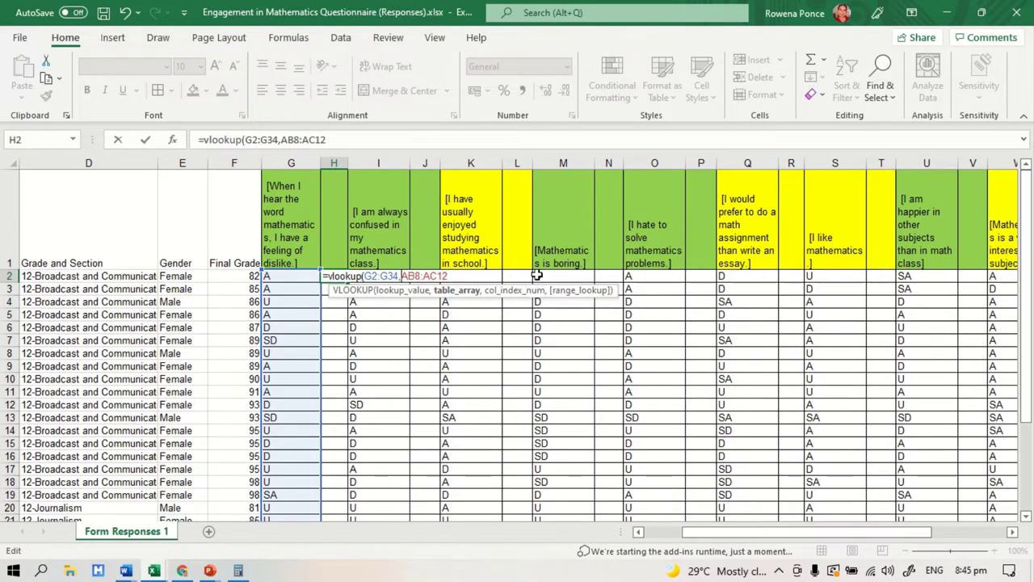
{"action": "type", "text": "$"}
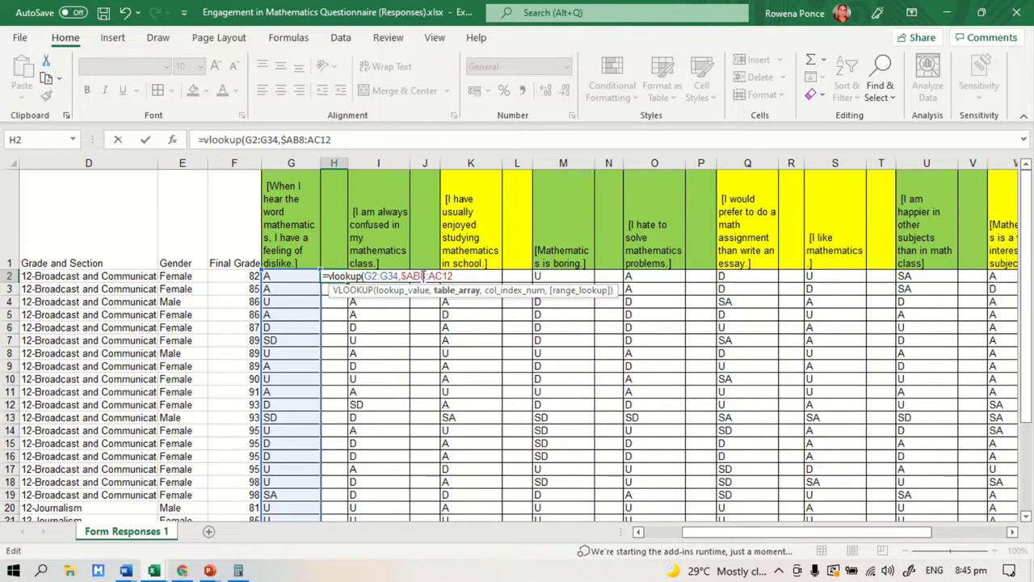
{"action": "type", "text": "$"}
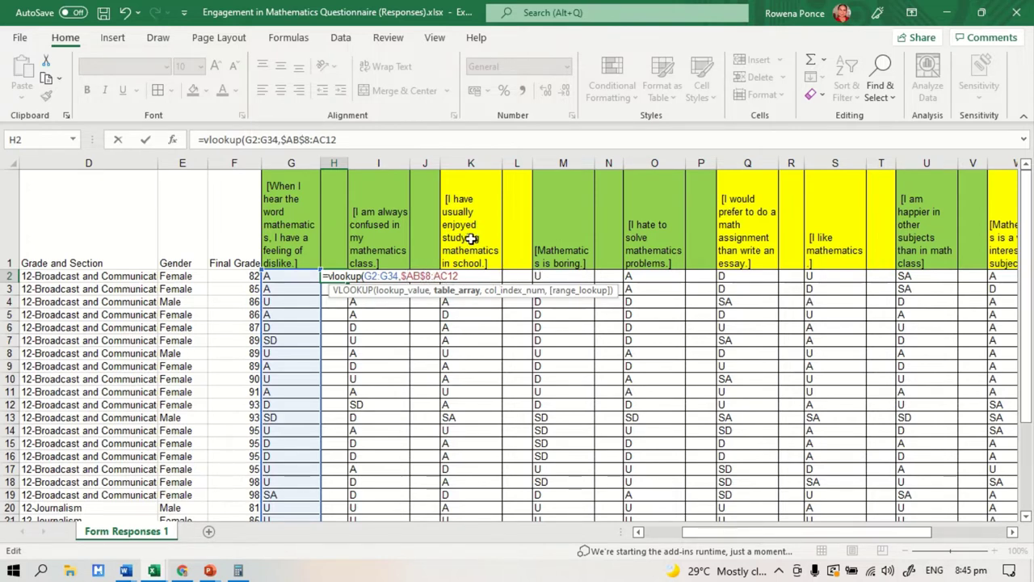
{"action": "type", "text": "$AC"}
{"action": "type", "text": "$AC$"}
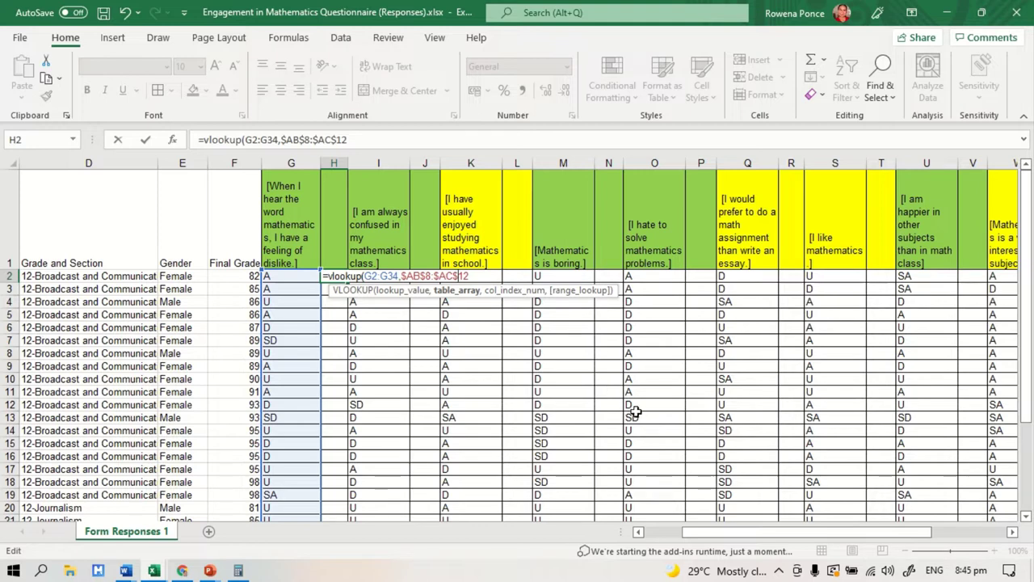
Step: Complete the H2 VLOOKUP with column index 2 and false for an exact match, and enter the formula
{"action": "type", "text": ","}
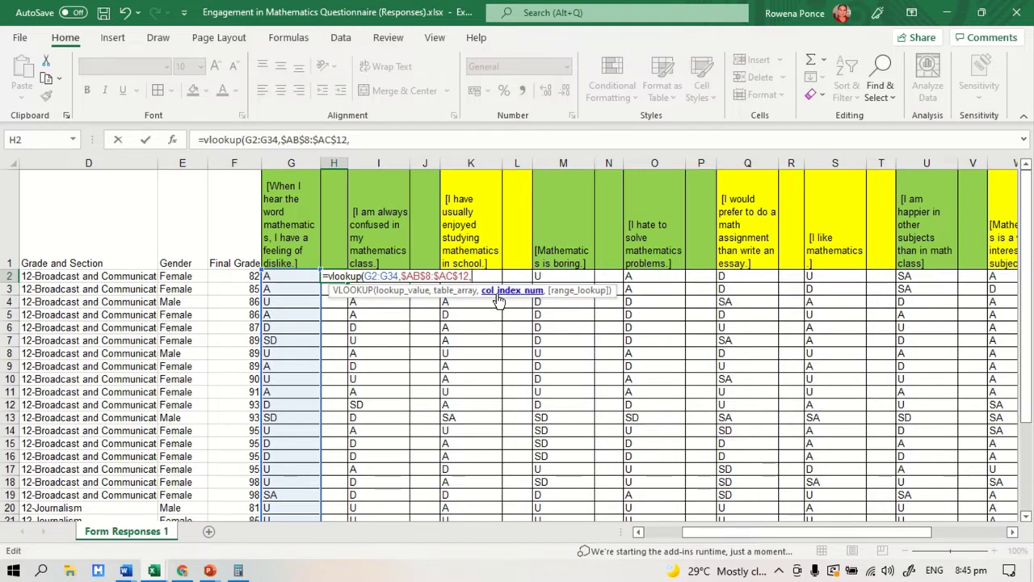
{"action": "left_click_drag", "start_coordinate": [712, 533], "coordinate": [866, 549]}
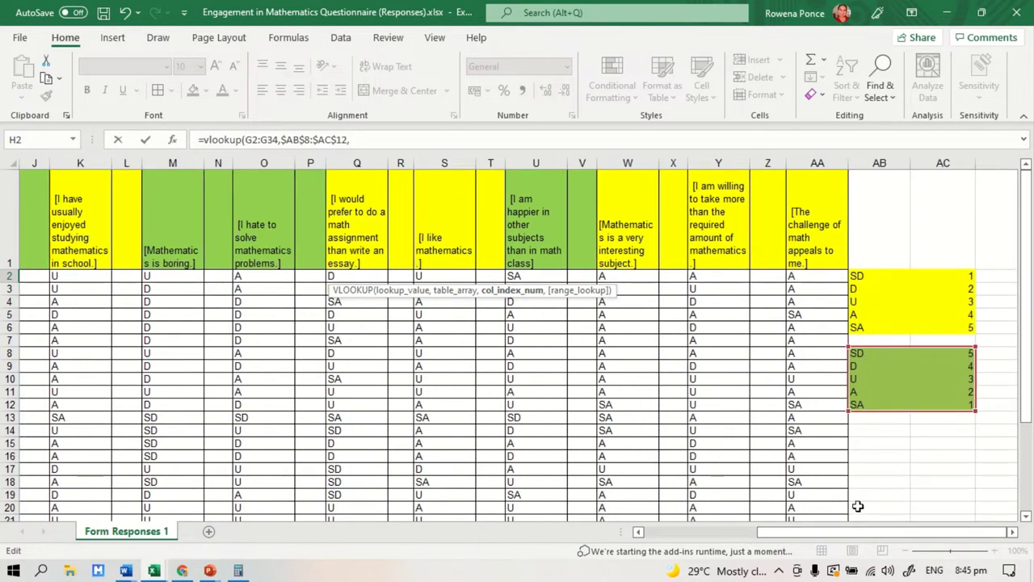
{"action": "left_click_drag", "start_coordinate": [820, 533], "coordinate": [724, 535]}
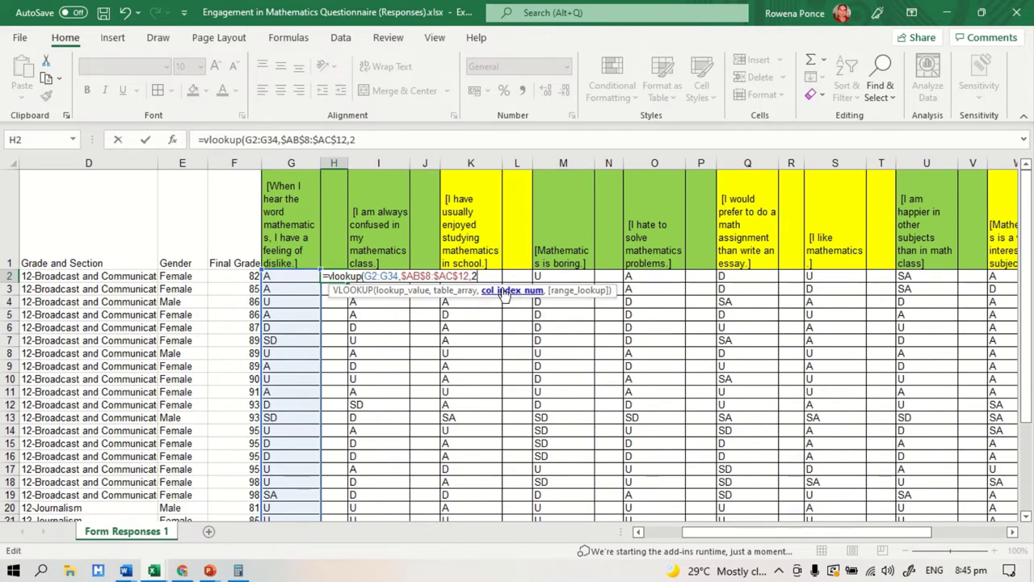
{"action": "type", "text": ","}
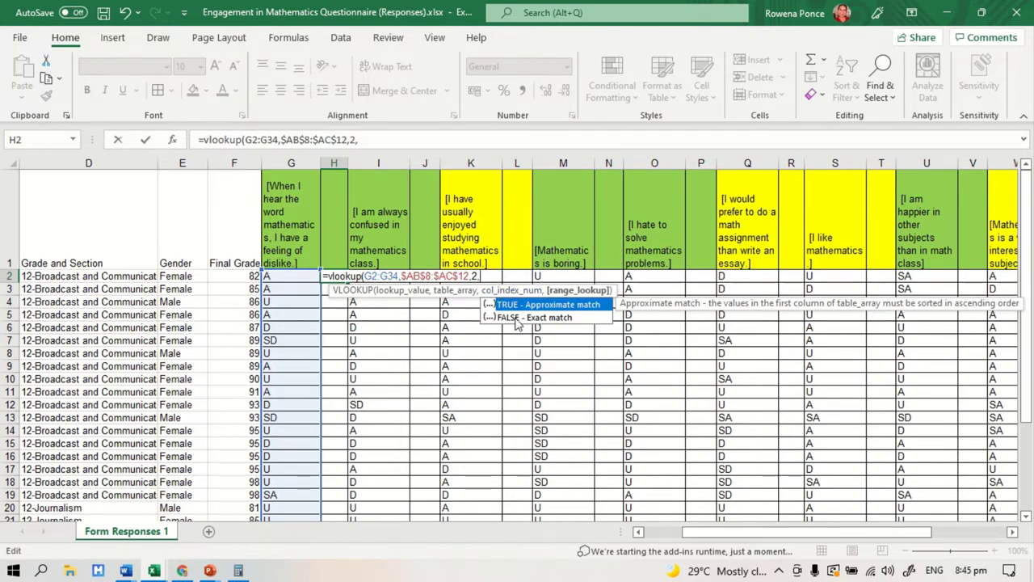
{"action": "left_click", "coordinate": [516, 322]}
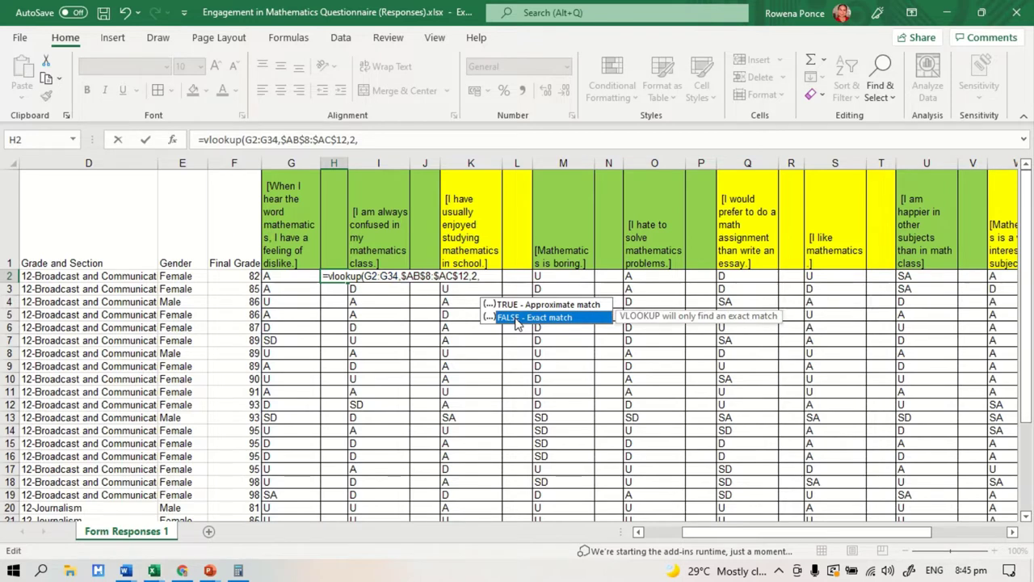
{"action": "left_click", "coordinate": [496, 277]}
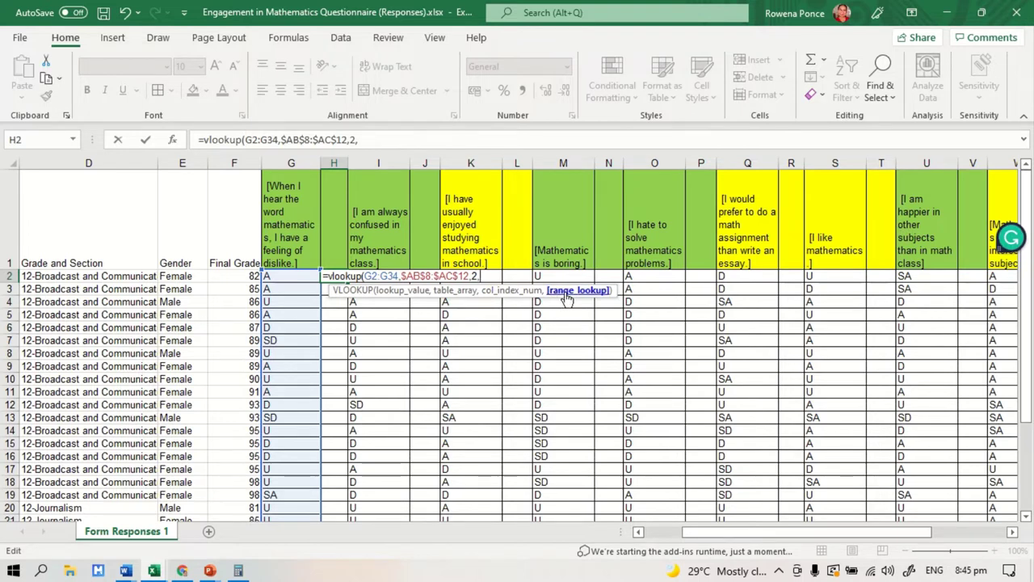
{"action": "type", "text": "false"}
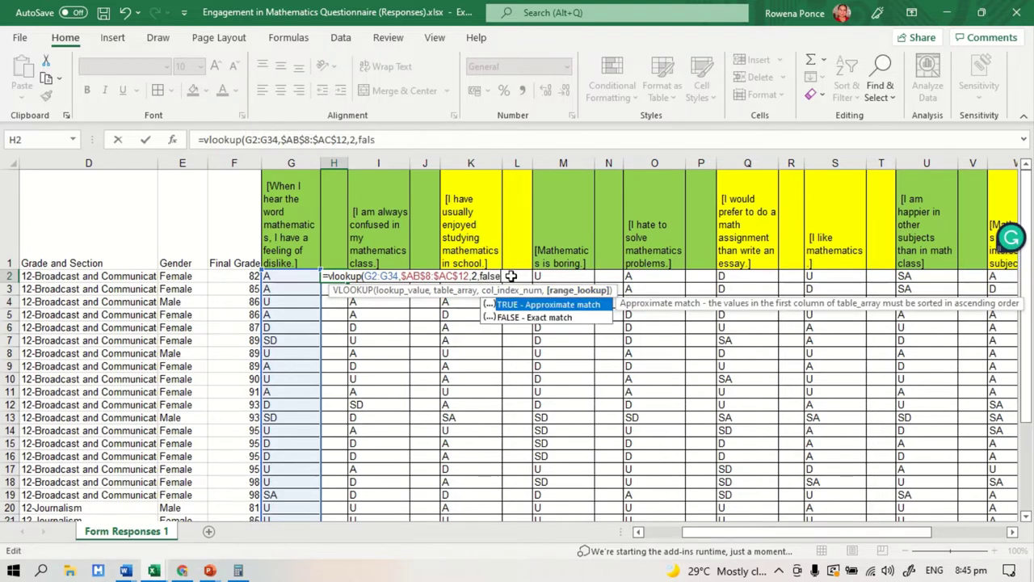
{"action": "left_click", "coordinate": [518, 323]}
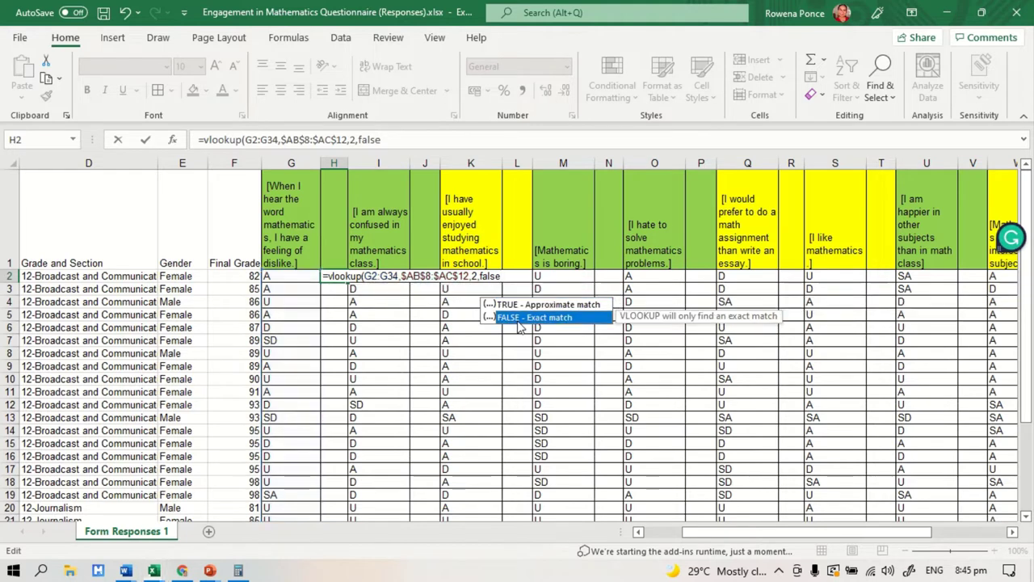
{"action": "left_click", "coordinate": [517, 276]}
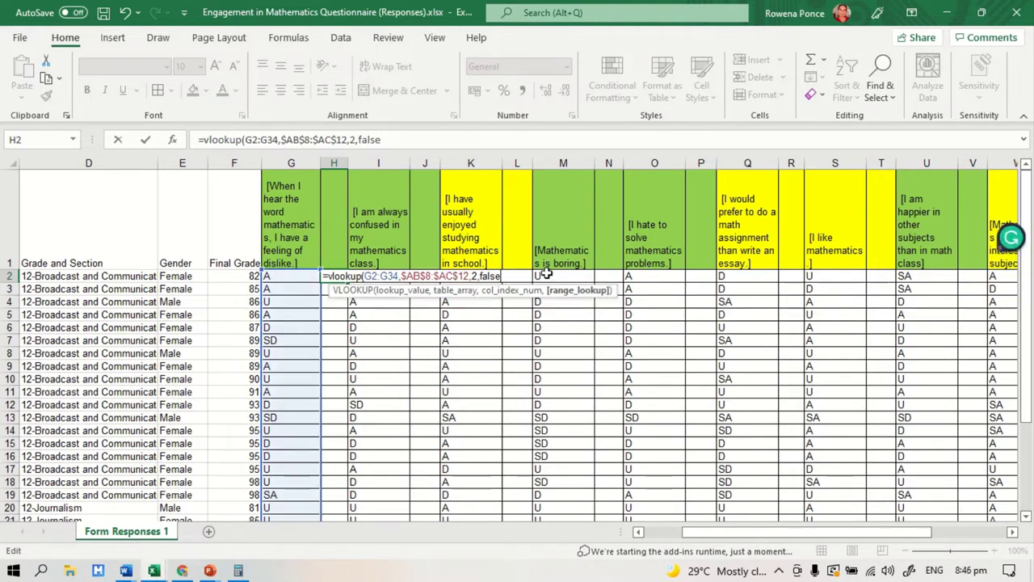
{"action": "type", "text": ")"}
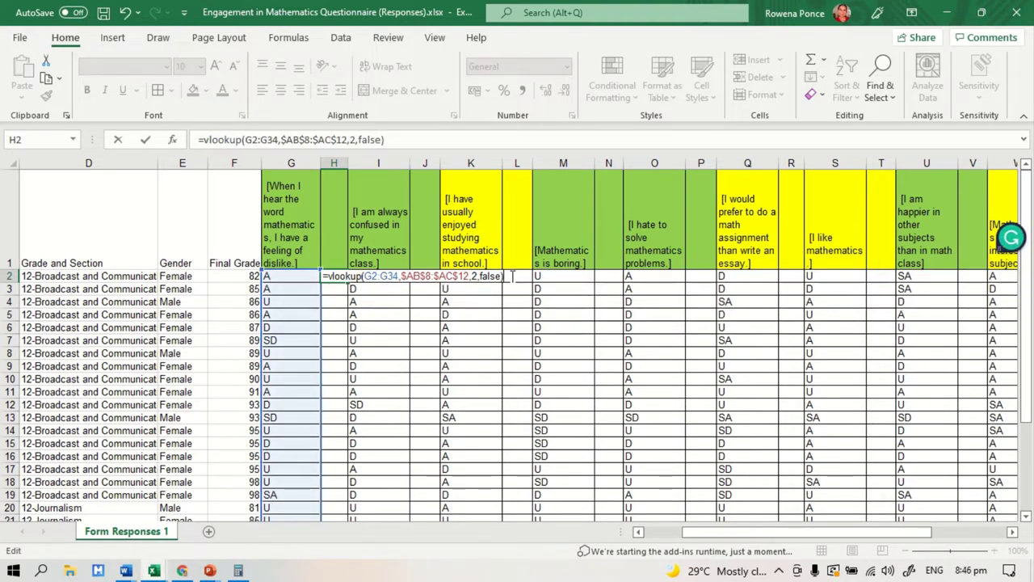
{"action": "key", "text": "Return"}
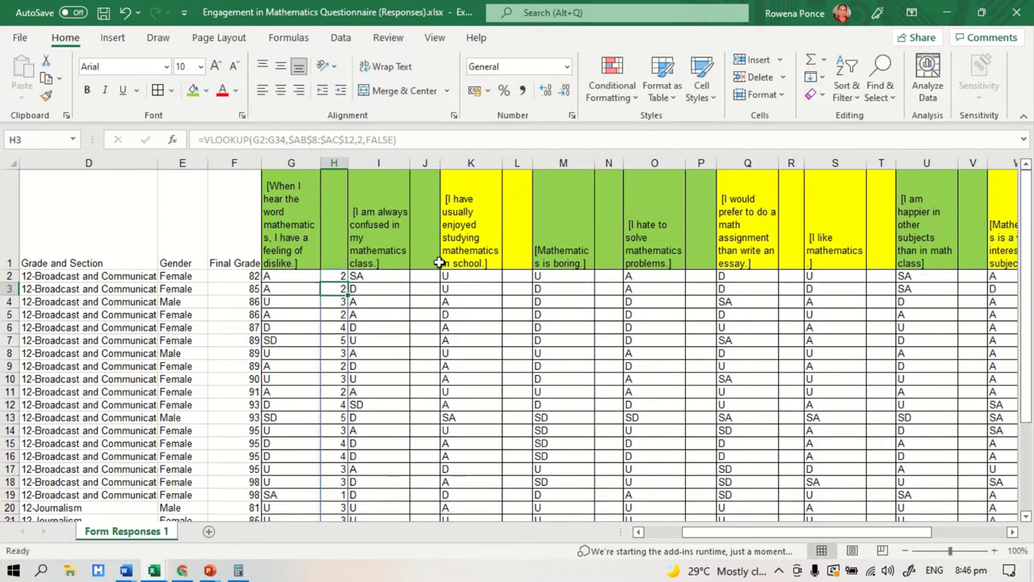
Step: Check the scores in column H down to row 34 against the first question's answers in column G
{"action": "left_click", "coordinate": [334, 278]}
{"action": "scroll", "coordinate": [335, 344], "scroll_direction": "down", "scroll_amount": 5}
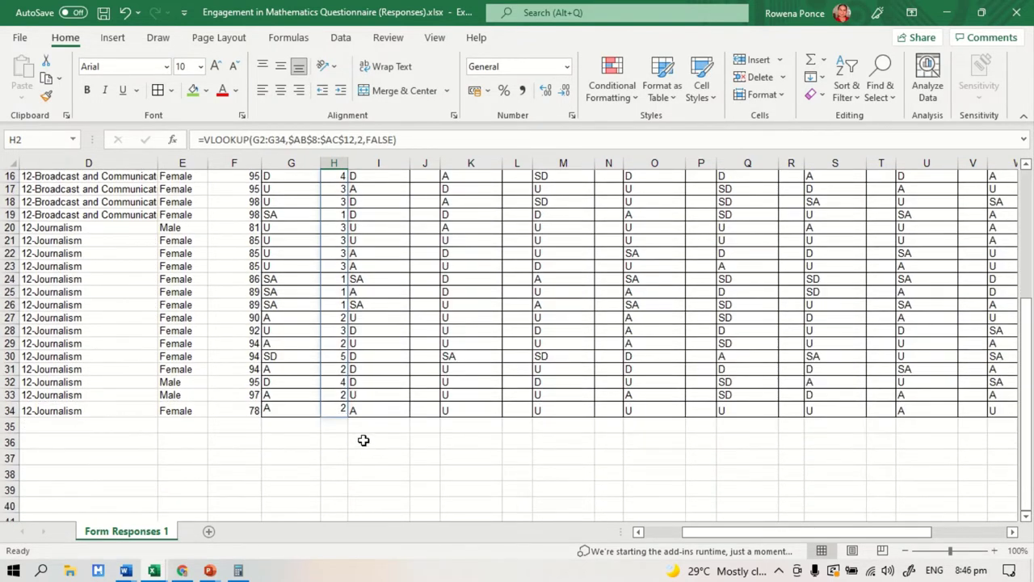
{"action": "scroll", "coordinate": [445, 406], "scroll_direction": "up", "scroll_amount": 3}
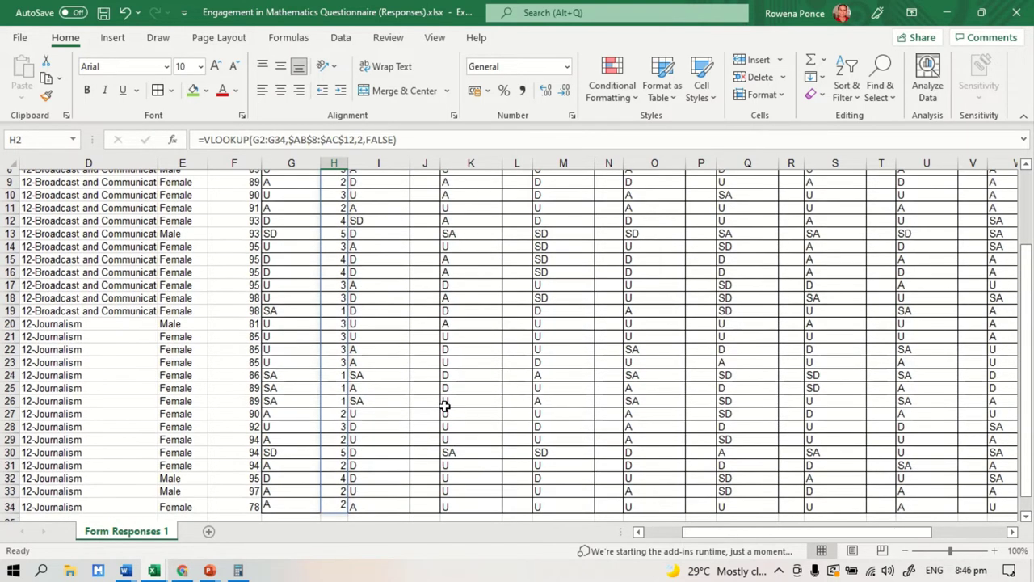
{"action": "scroll", "coordinate": [444, 406], "scroll_direction": "up", "scroll_amount": 2}
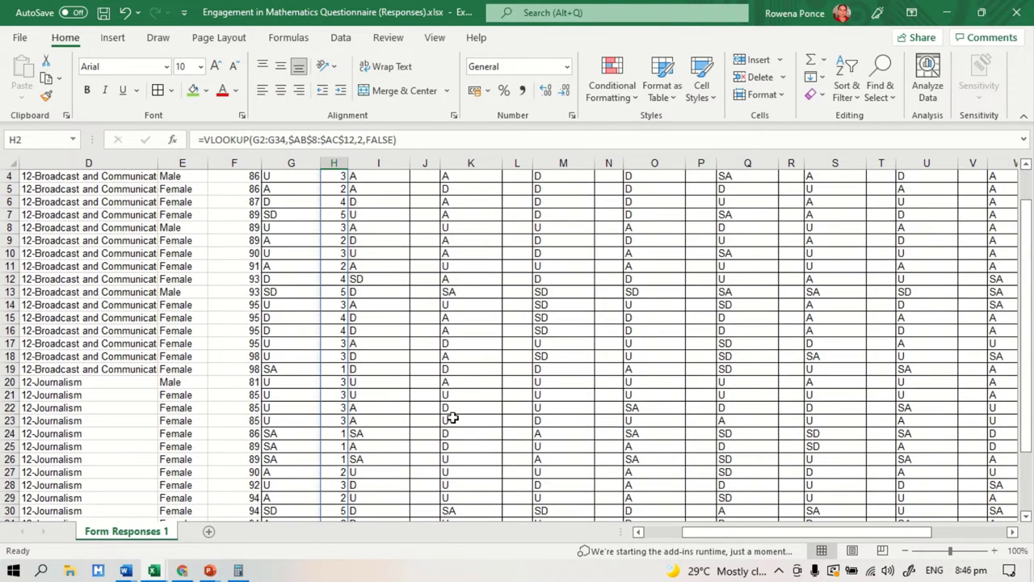
{"action": "left_click", "coordinate": [335, 372]}
{"action": "scroll", "coordinate": [484, 404], "scroll_direction": "up", "scroll_amount": 1}
{"action": "scroll", "coordinate": [437, 401], "scroll_direction": "down", "scroll_amount": 3}
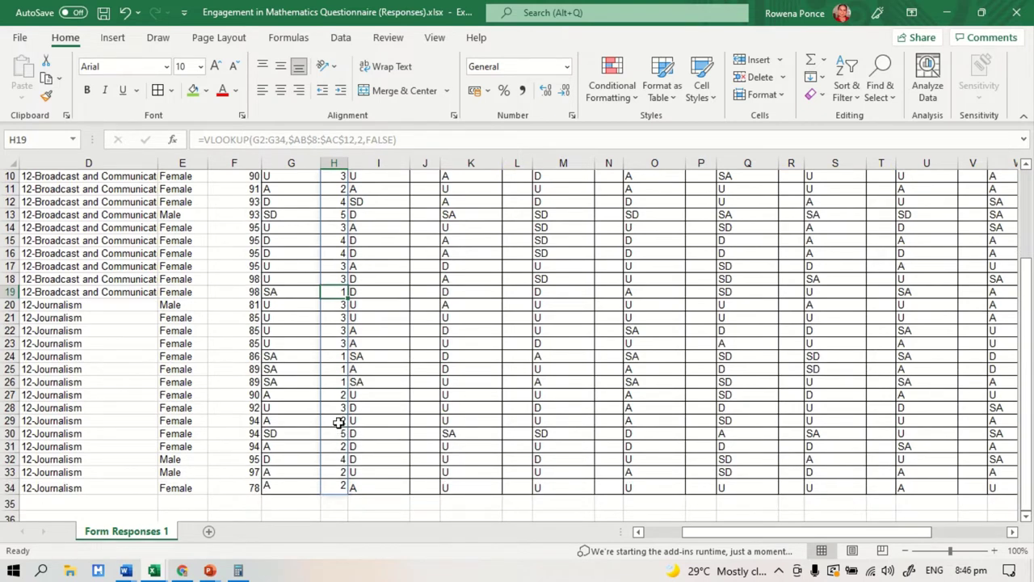
{"action": "left_click", "coordinate": [339, 421]}
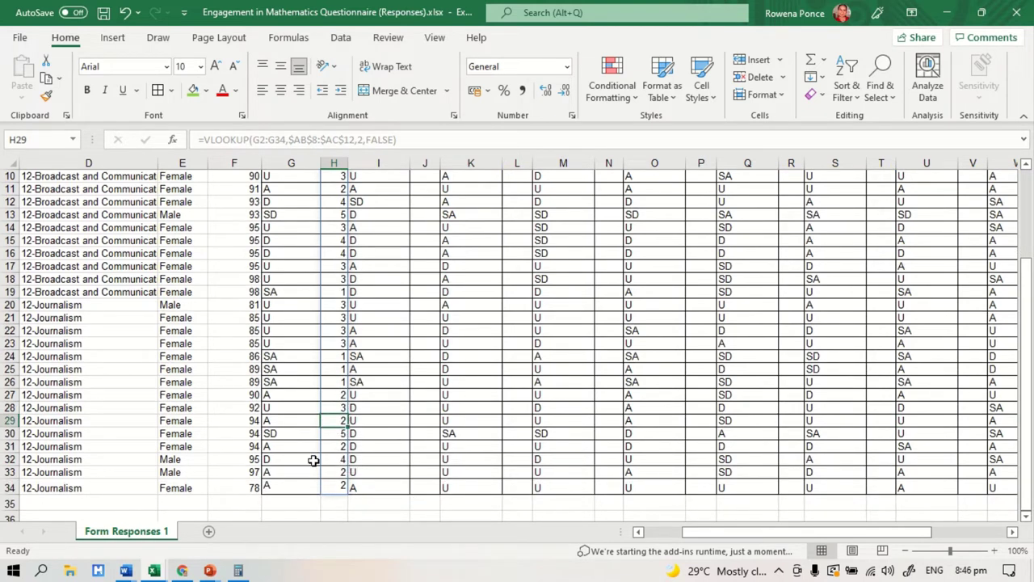
{"action": "left_click", "coordinate": [340, 459]}
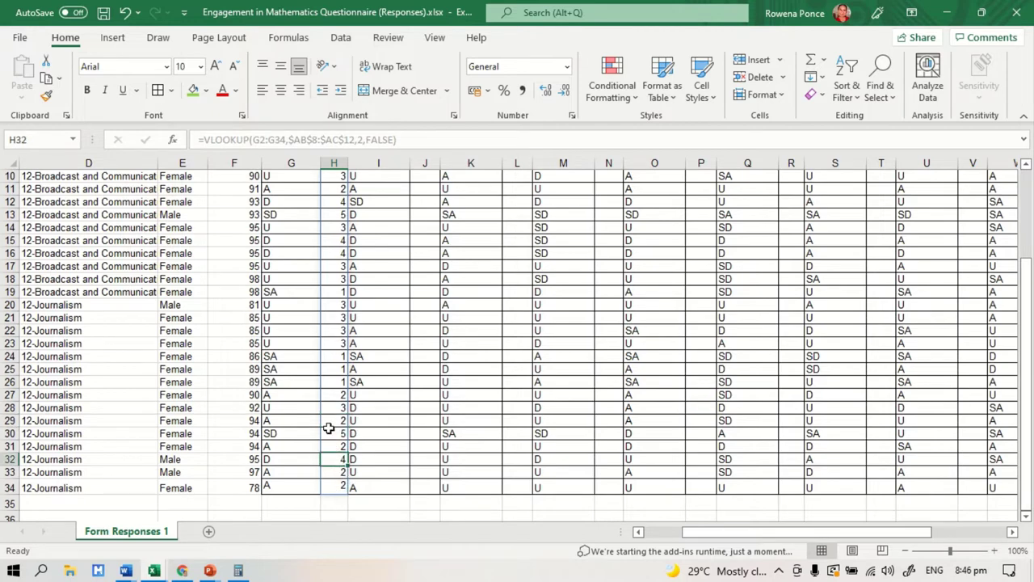
{"action": "left_click", "coordinate": [333, 420]}
{"action": "scroll", "coordinate": [337, 436], "scroll_direction": "up", "scroll_amount": 1}
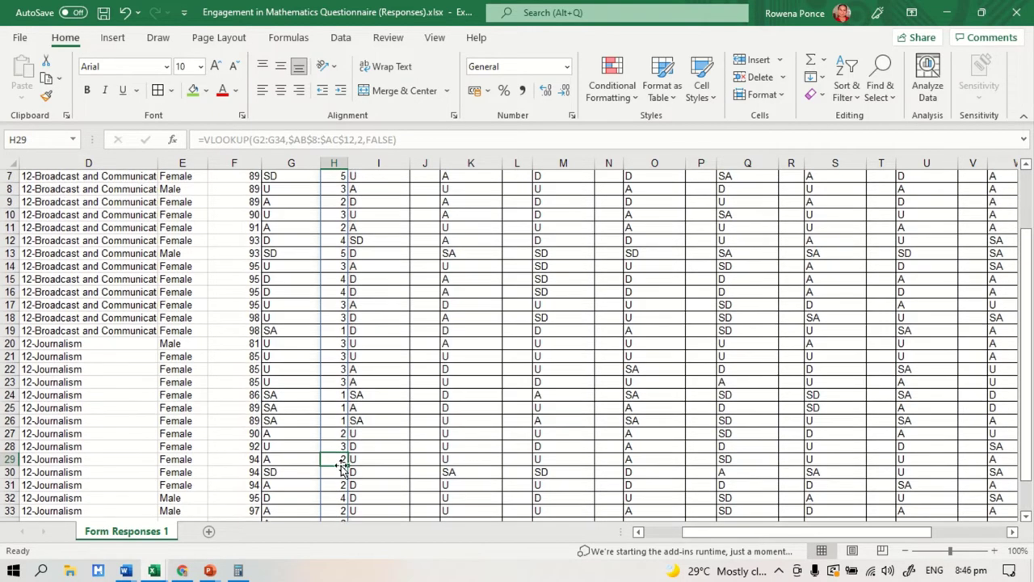
{"action": "left_click", "coordinate": [338, 445]}
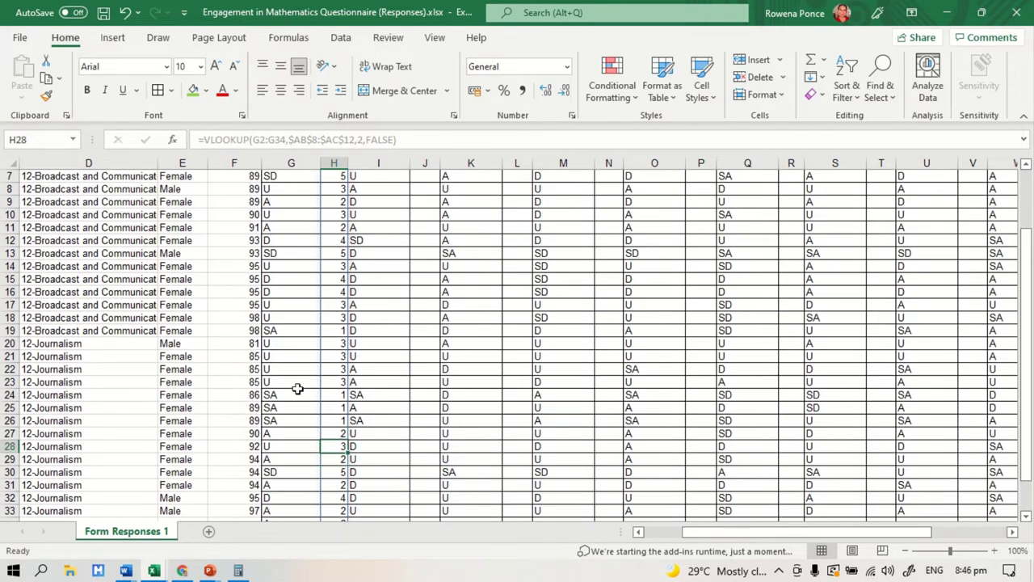
{"action": "scroll", "coordinate": [298, 388], "scroll_direction": "up", "scroll_amount": 2}
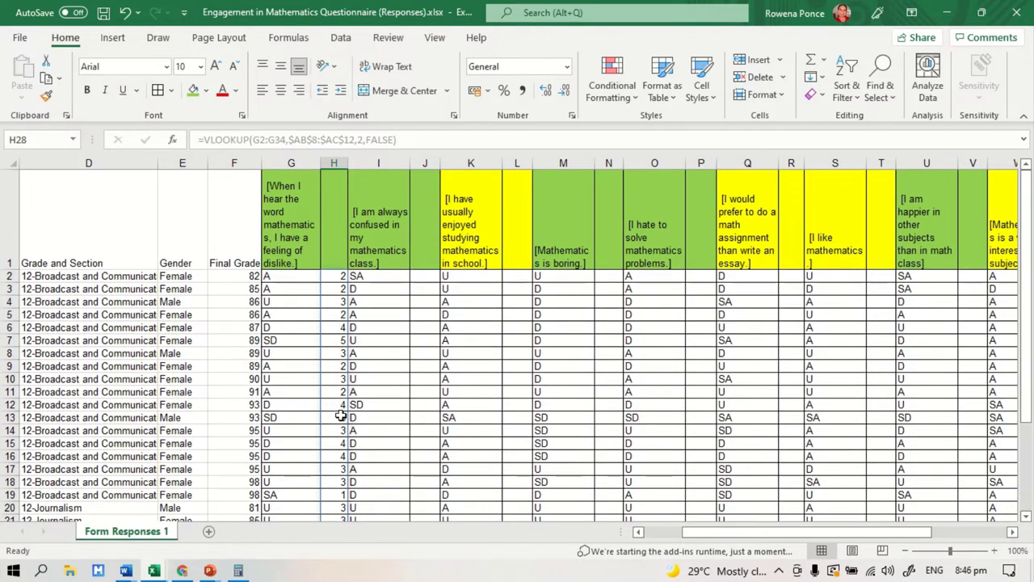
{"action": "left_click", "coordinate": [340, 415]}
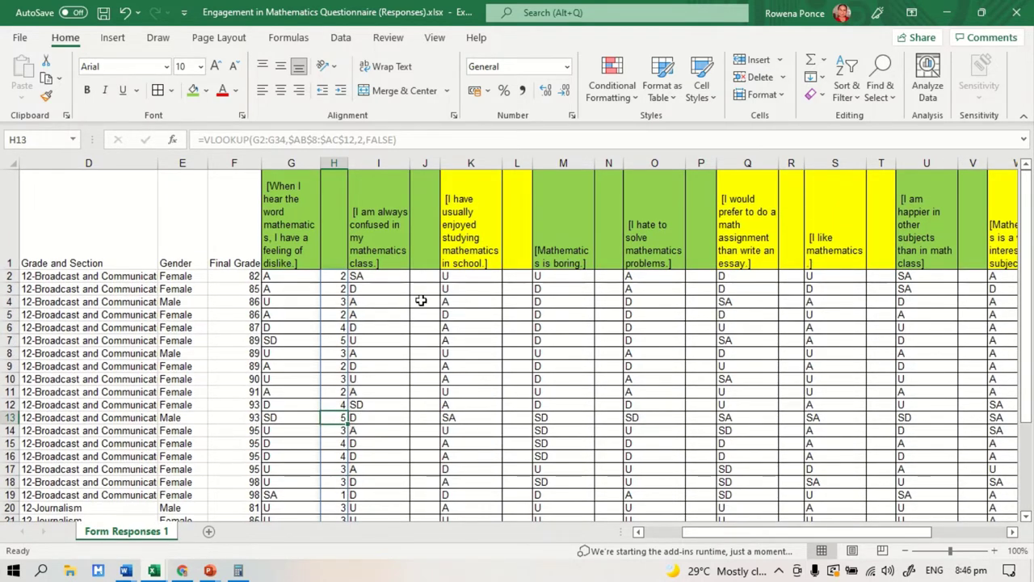
Step: Try to copy the score formula from H2 into J2 for the second question, and undo the paste
{"action": "left_click", "coordinate": [342, 279]}
{"action": "right_click", "coordinate": [341, 279]}
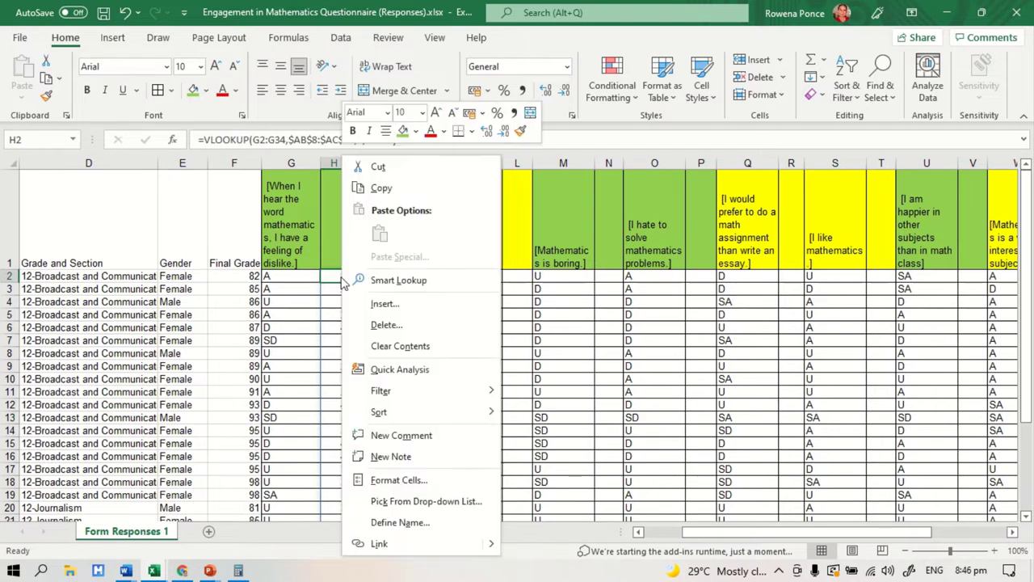
{"action": "left_click", "coordinate": [378, 190]}
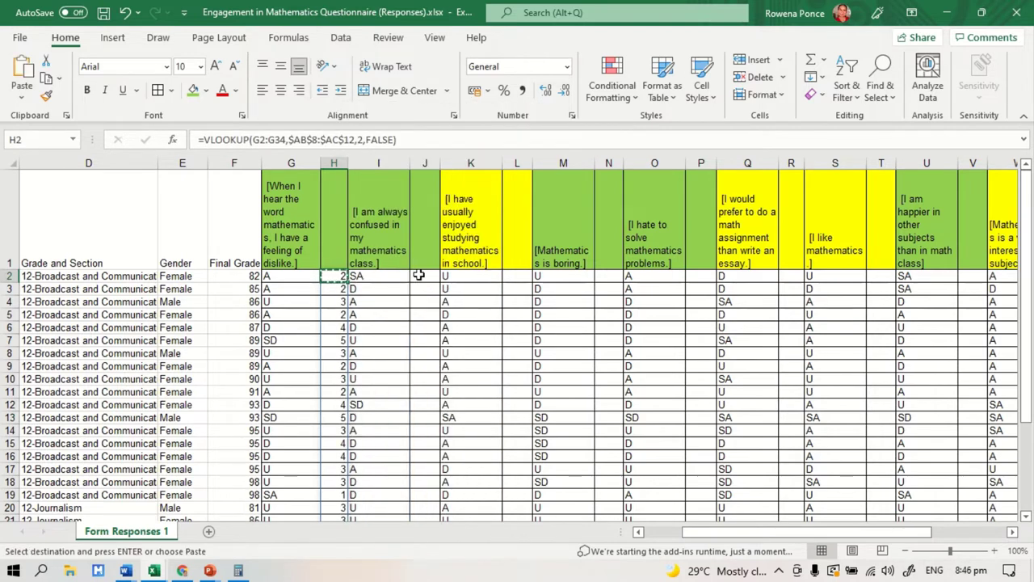
{"action": "right_click", "coordinate": [419, 275]}
{"action": "left_click", "coordinate": [480, 234]}
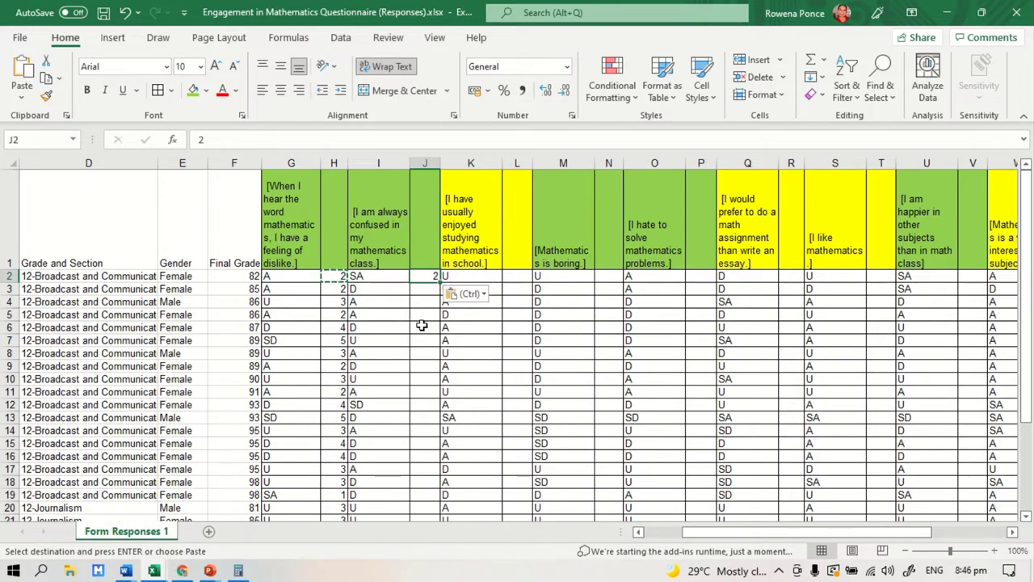
{"action": "key", "text": "ctrl+z"}
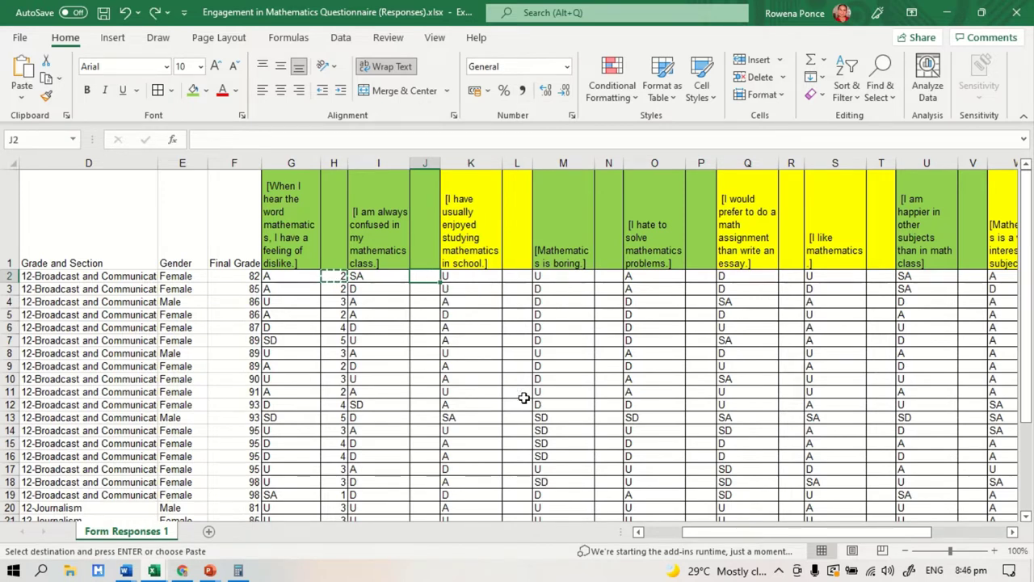
Step: Try to reuse the text of the H2 VLOOKUP formula for the second question's score cell J2
{"action": "double_click", "coordinate": [337, 275]}
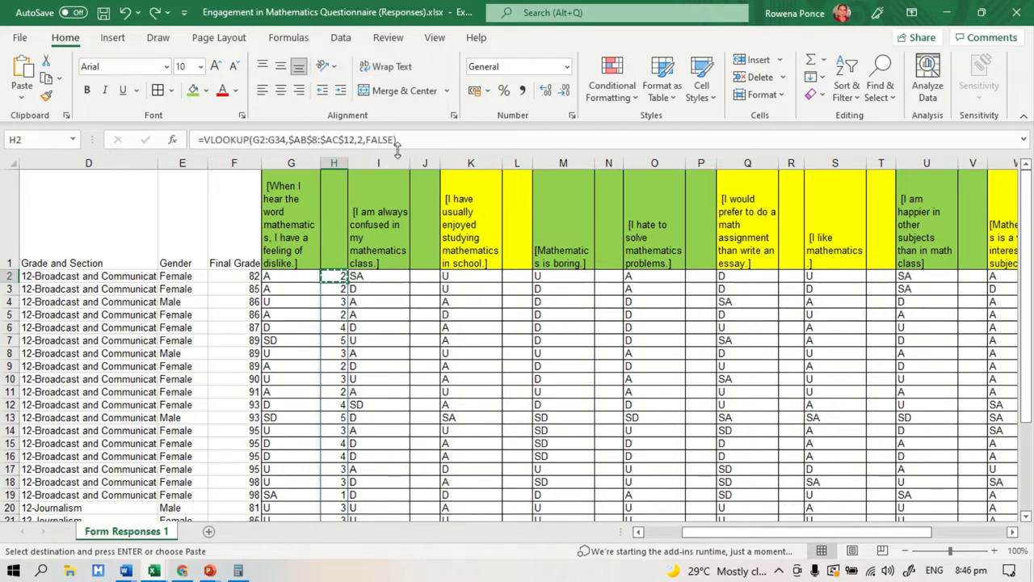
{"action": "type", "text": ":G34"}
{"action": "left_click_drag", "start_coordinate": [396, 140], "coordinate": [206, 142]}
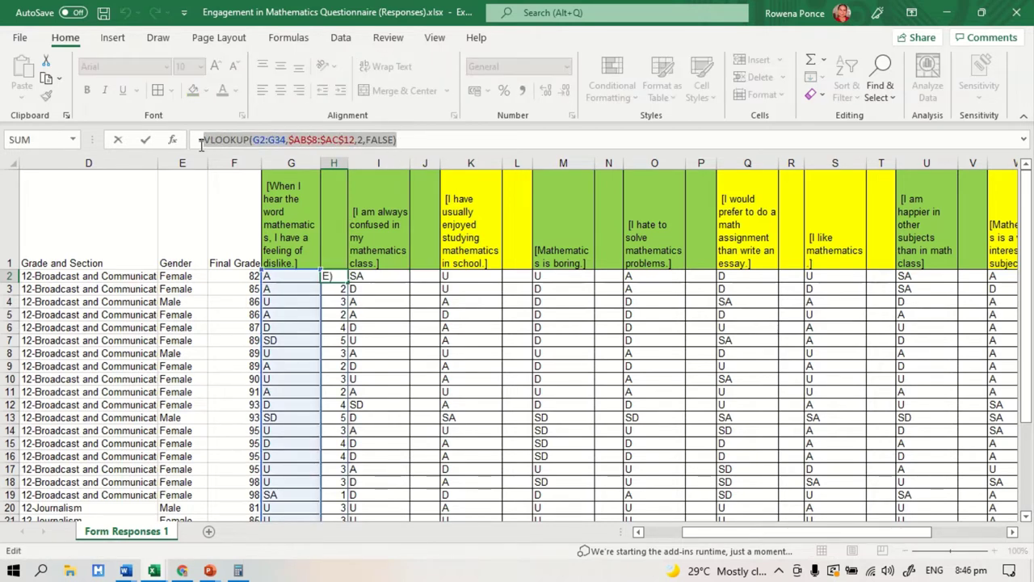
{"action": "left_click", "coordinate": [428, 276]}
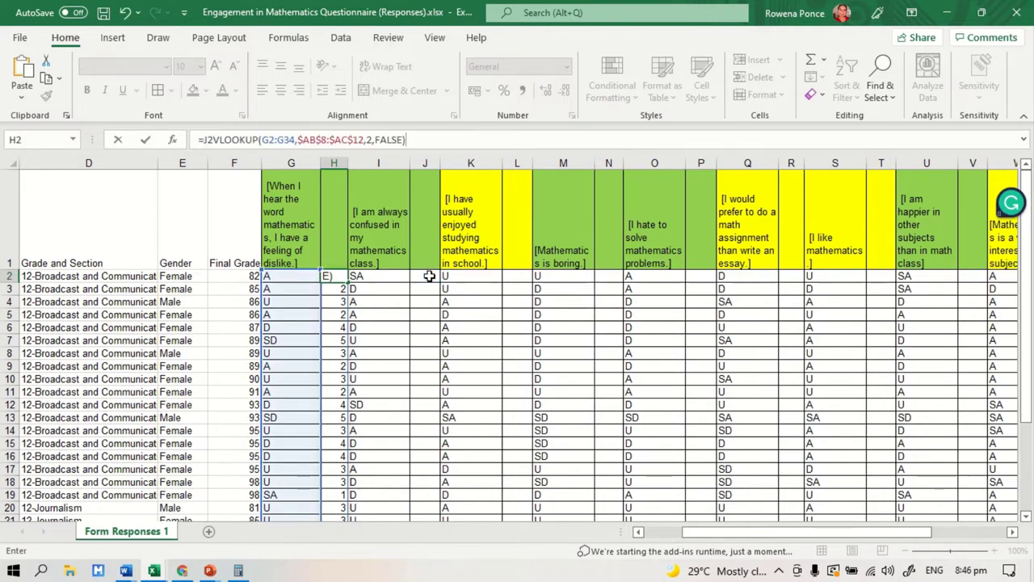
{"action": "scroll", "coordinate": [450, 351], "scroll_direction": "down", "scroll_amount": 7}
{"action": "scroll", "coordinate": [450, 351], "scroll_direction": "up", "scroll_amount": 7}
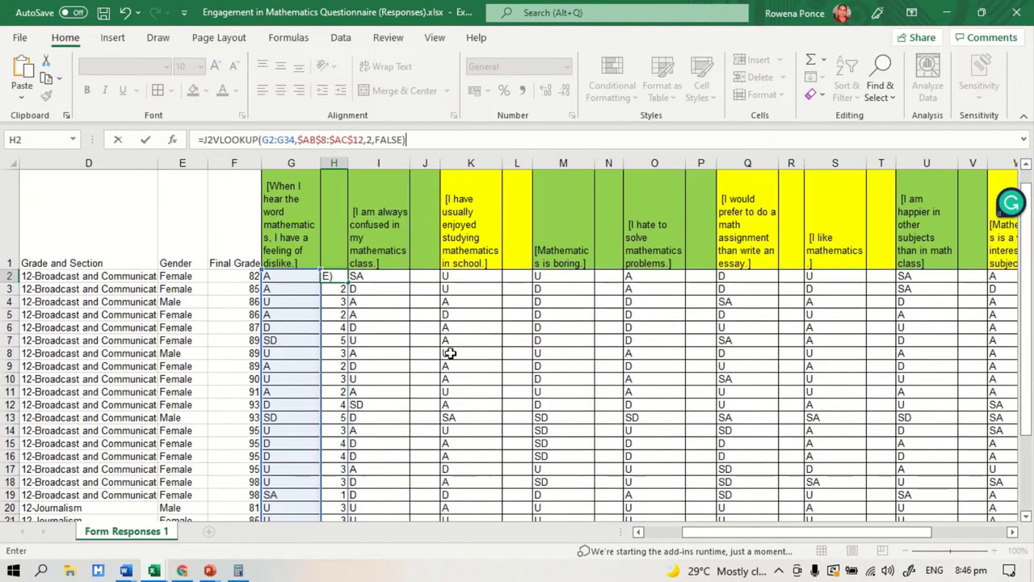
{"action": "key", "text": "ctrl+z"}
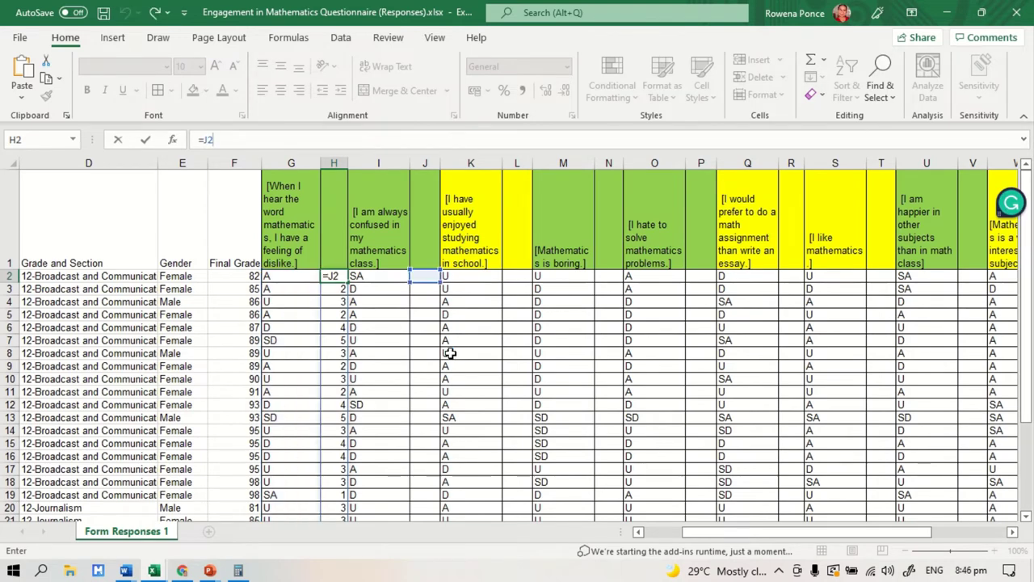
{"action": "key", "text": "ctrl+y"}
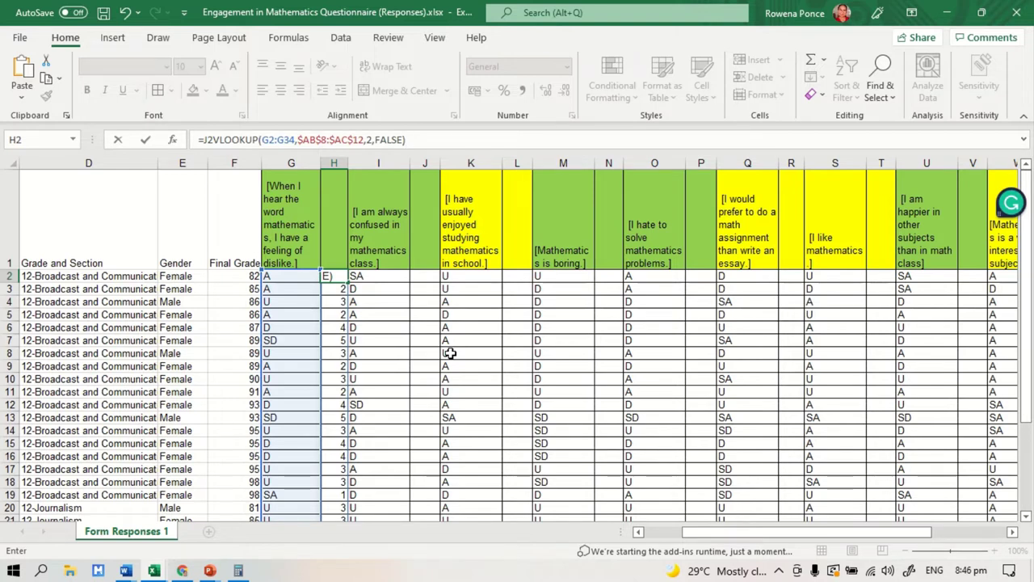
{"action": "key", "text": "Return"}
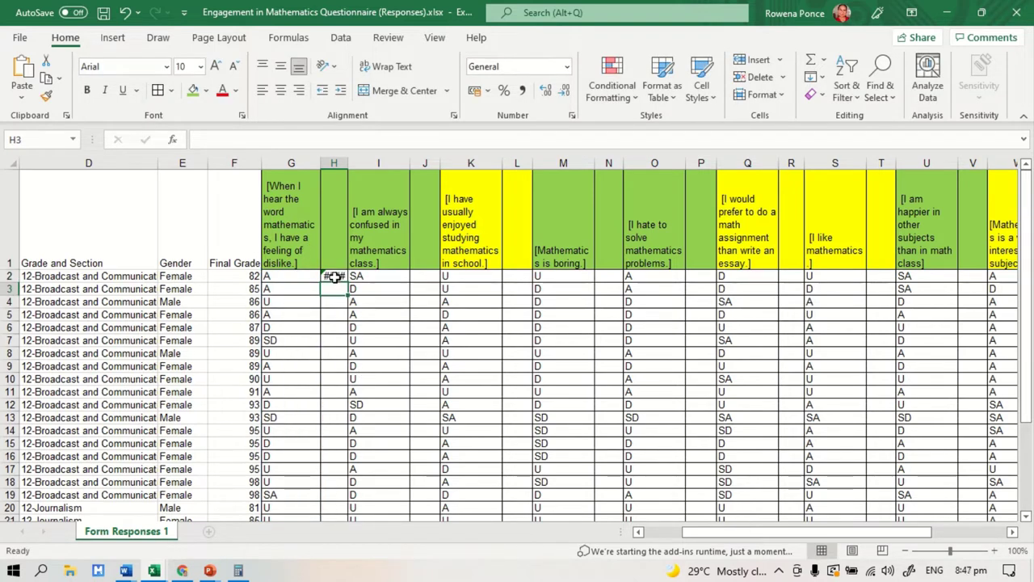
Step: Undo the faulty edit of the H2 formula to restore the first question's scores in column H
{"action": "left_click", "coordinate": [333, 276]}
{"action": "left_click", "coordinate": [506, 399]}
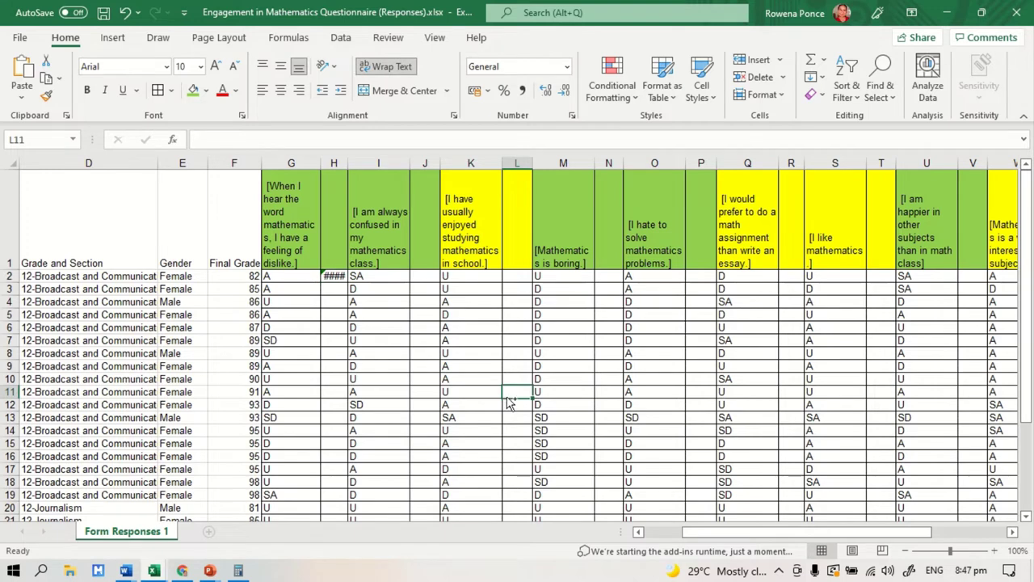
{"action": "key", "text": "ctrl+z"}
{"action": "left_click", "coordinate": [480, 333]}
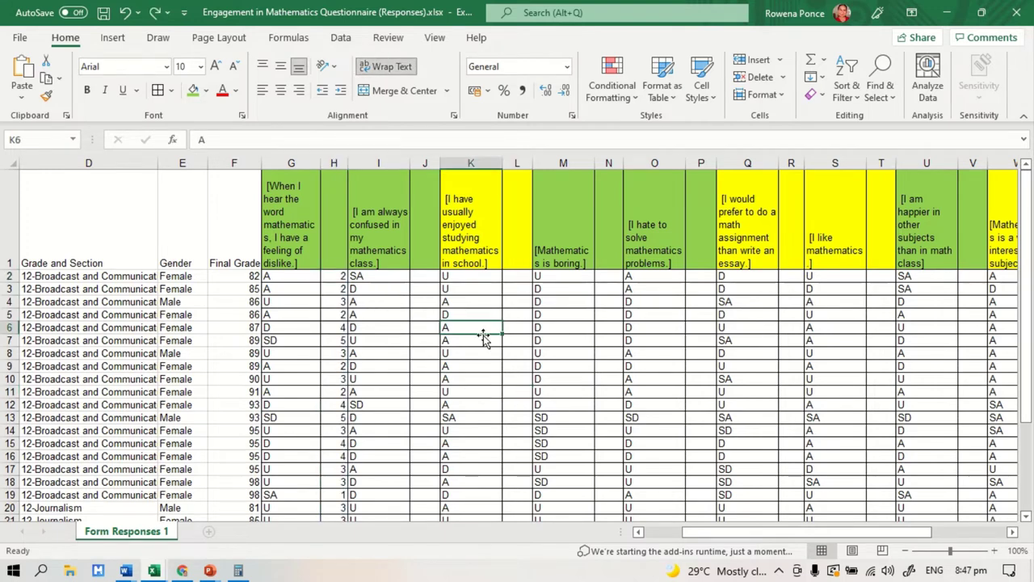
{"action": "left_click", "coordinate": [429, 275]}
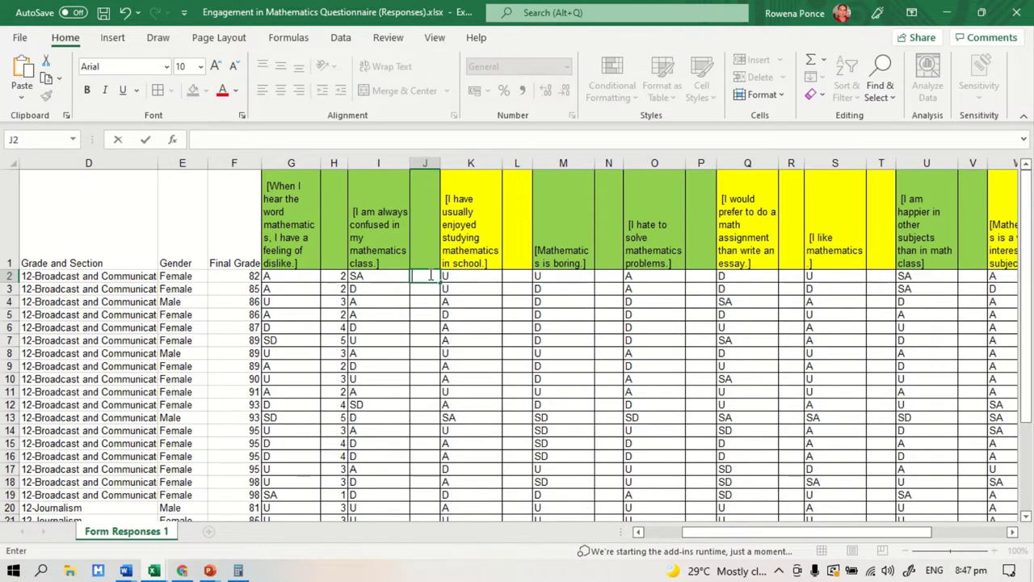
{"action": "type", "text": "=v"}
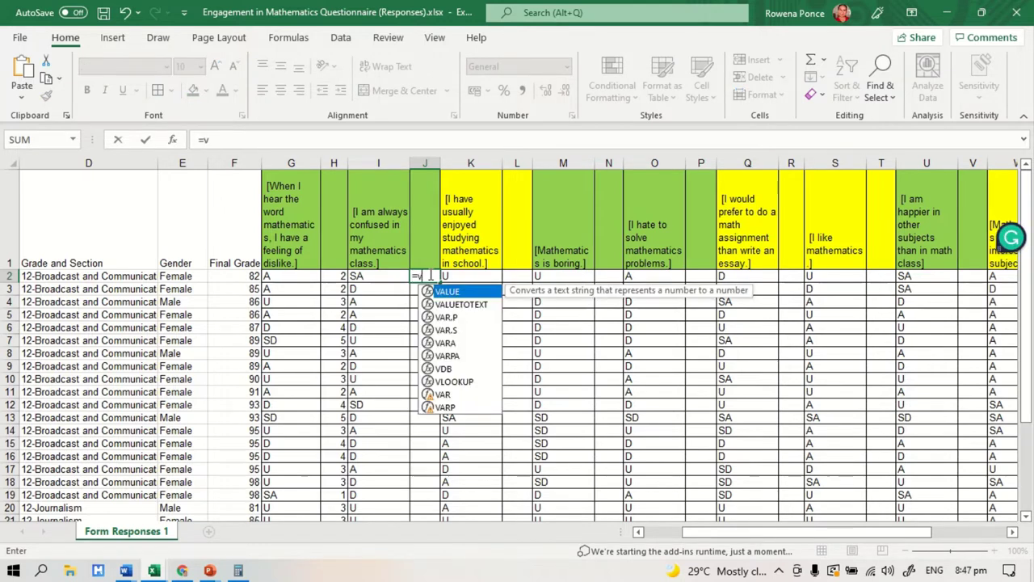
{"action": "type", "text": "loo"}
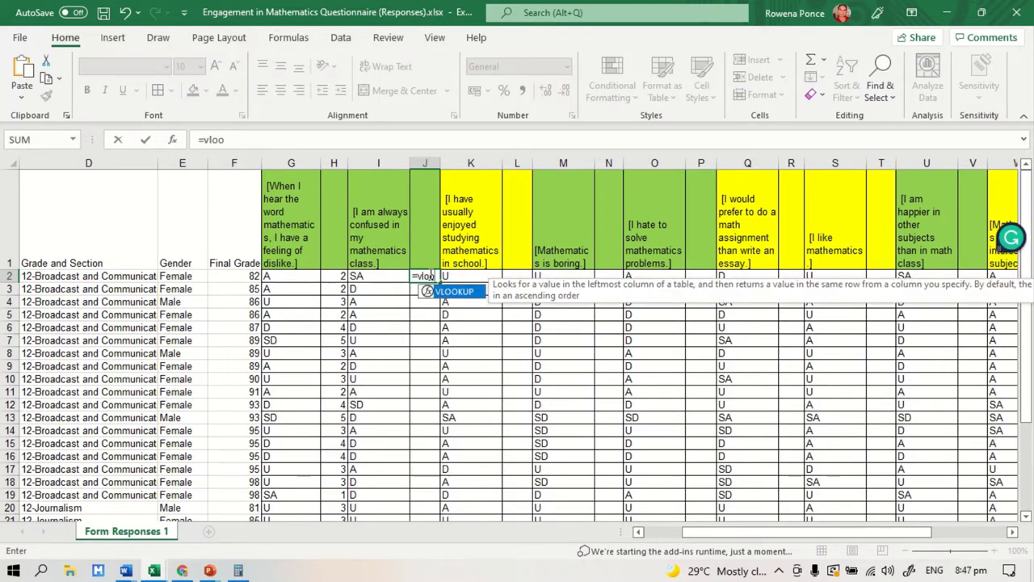
{"action": "key", "text": "BackSpace"}
{"action": "key", "text": "BackSpace"}
{"action": "key", "text": "BackSpace"}
{"action": "key", "text": "BackSpace"}
{"action": "key", "text": "BackSpace"}
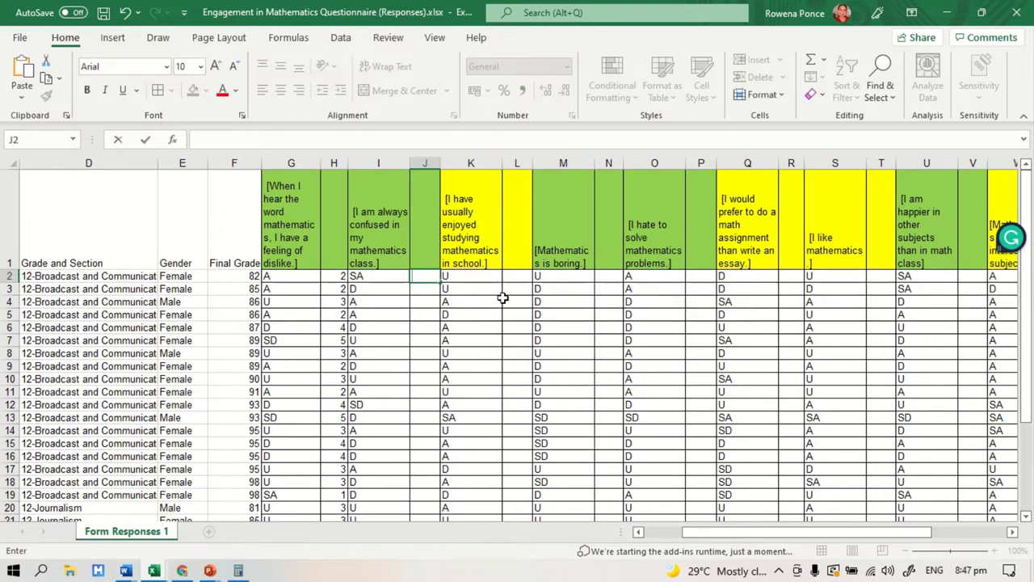
Step: Start a VLOOKUP formula in L2 with the third question's answers in K2:K34 as the lookup value
{"action": "left_click", "coordinate": [517, 277]}
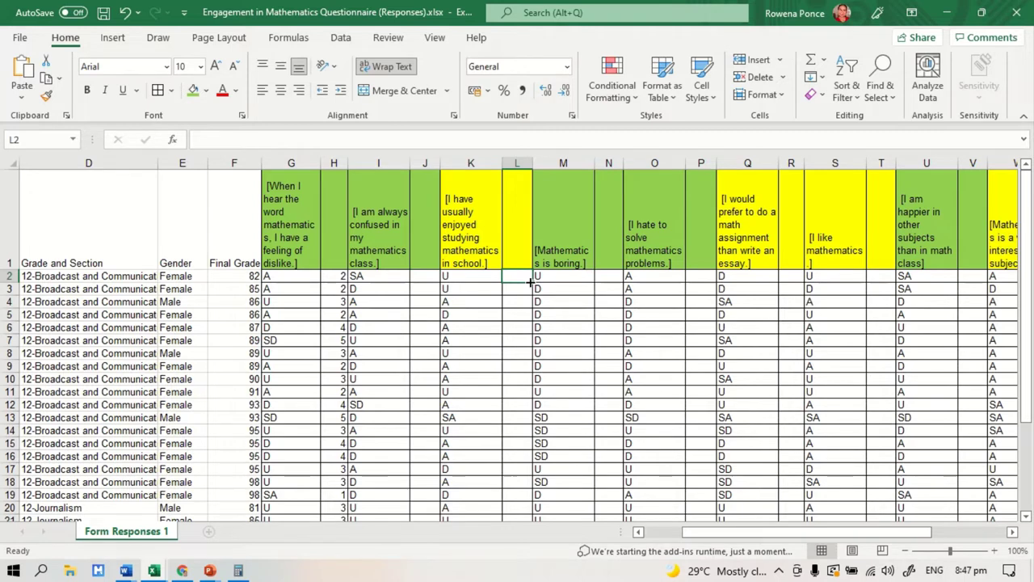
{"action": "type", "text": "=v"}
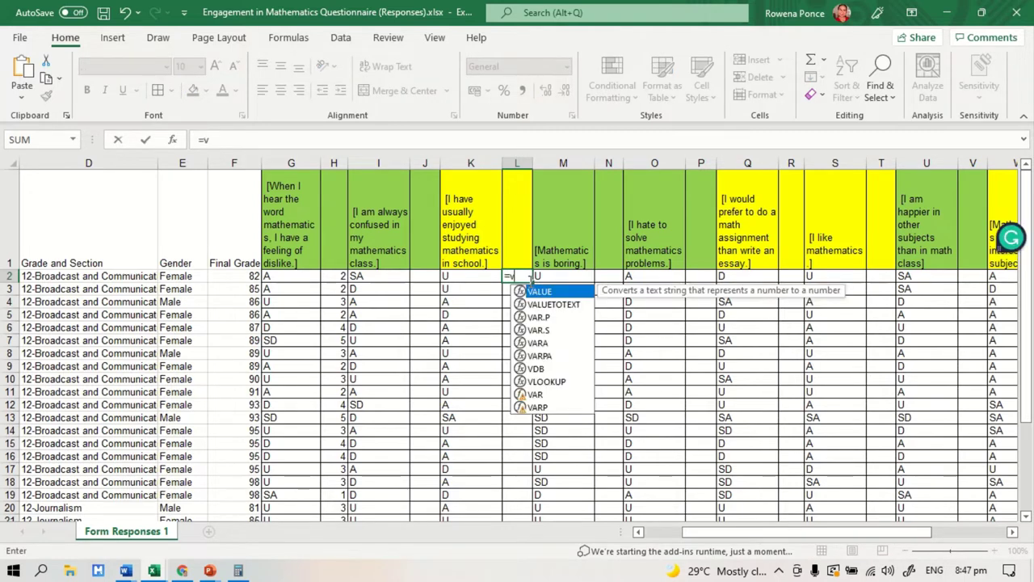
{"action": "type", "text": "looku"}
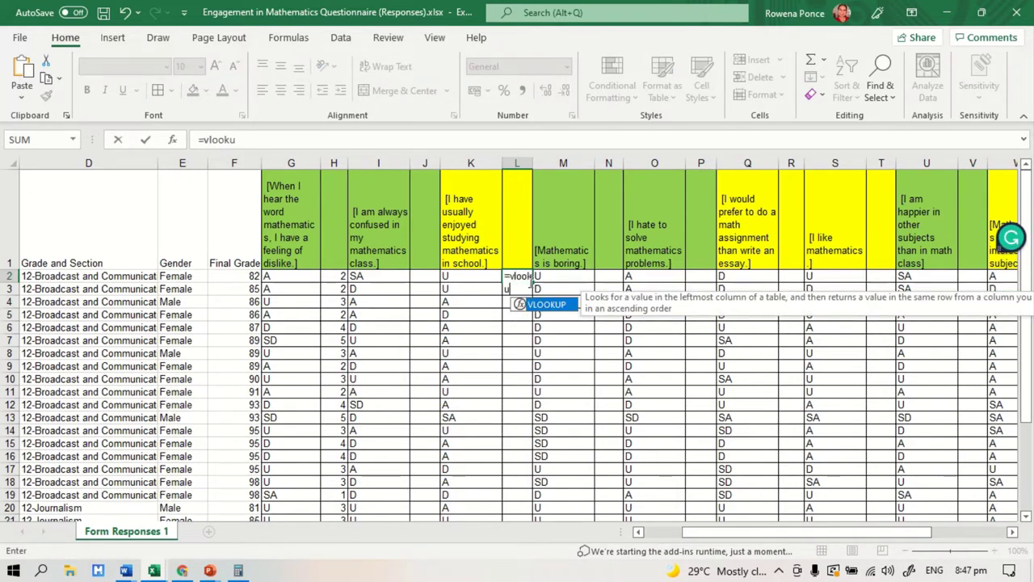
{"action": "type", "text": "p("}
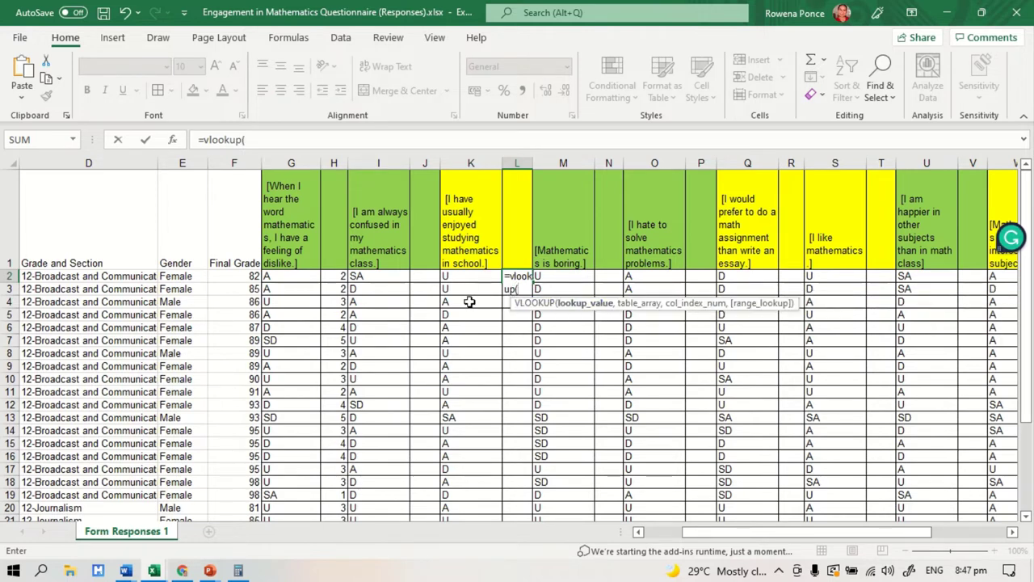
{"action": "left_click_drag", "start_coordinate": [477, 277], "coordinate": [457, 489]}
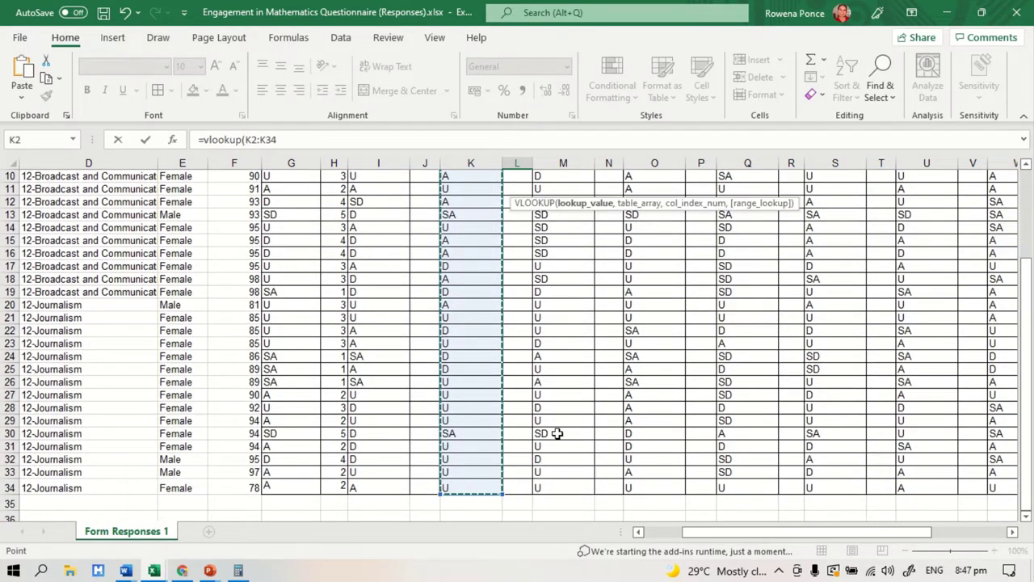
{"action": "scroll", "coordinate": [556, 431], "scroll_direction": "up", "scroll_amount": 3}
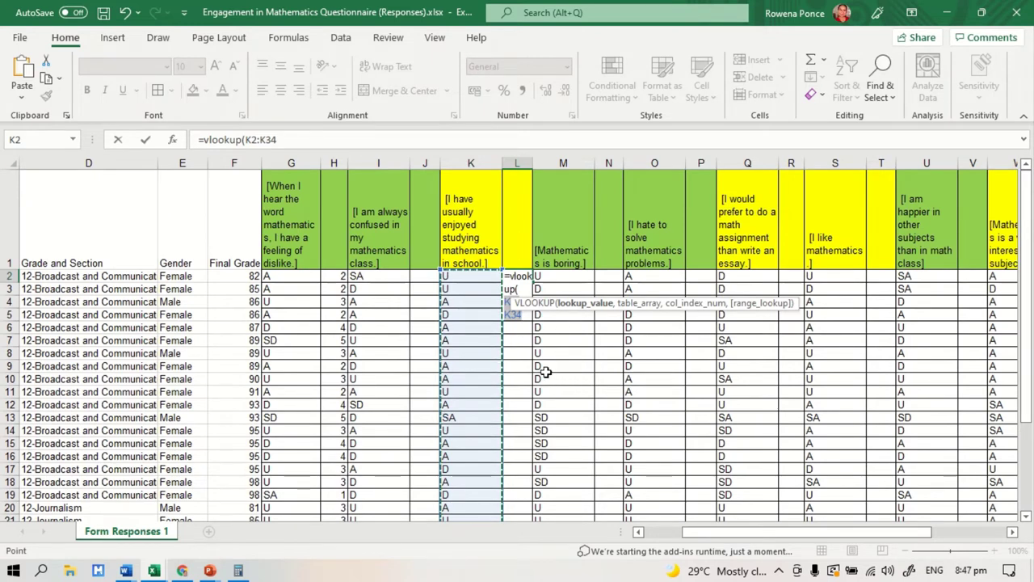
{"action": "type", "text": ","}
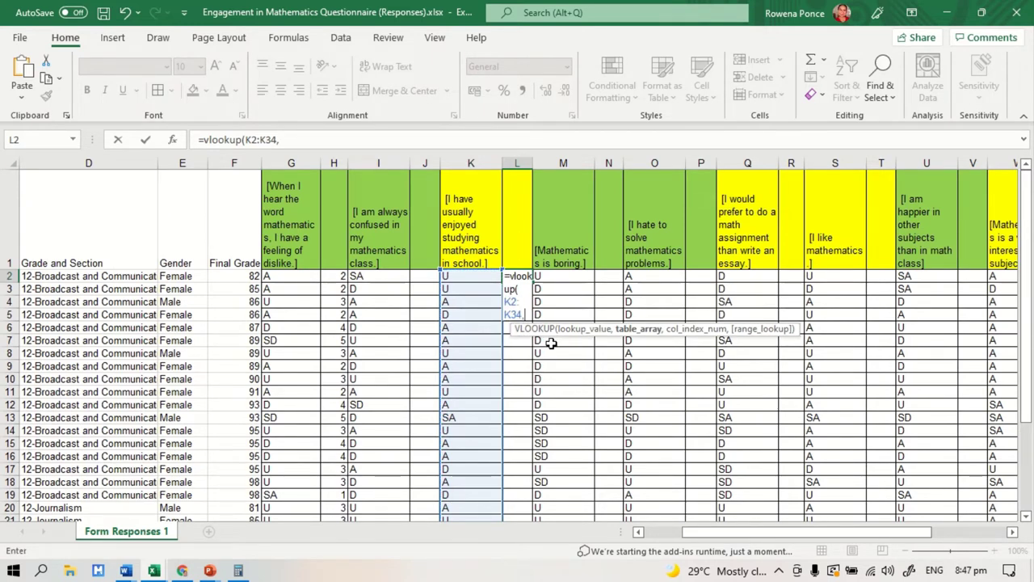
Step: Set the yellow scoring key in AB2:AC6 as the table array of the L2 formula
{"action": "left_click_drag", "start_coordinate": [732, 528], "coordinate": [808, 530]}
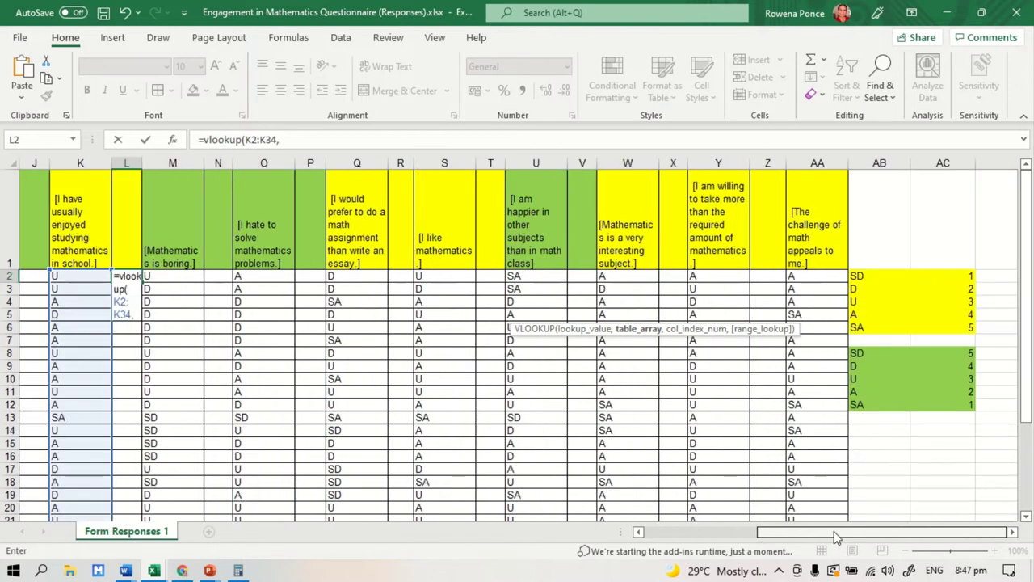
{"action": "left_click", "coordinate": [868, 276]}
{"action": "left_click_drag", "start_coordinate": [919, 304], "coordinate": [947, 328]}
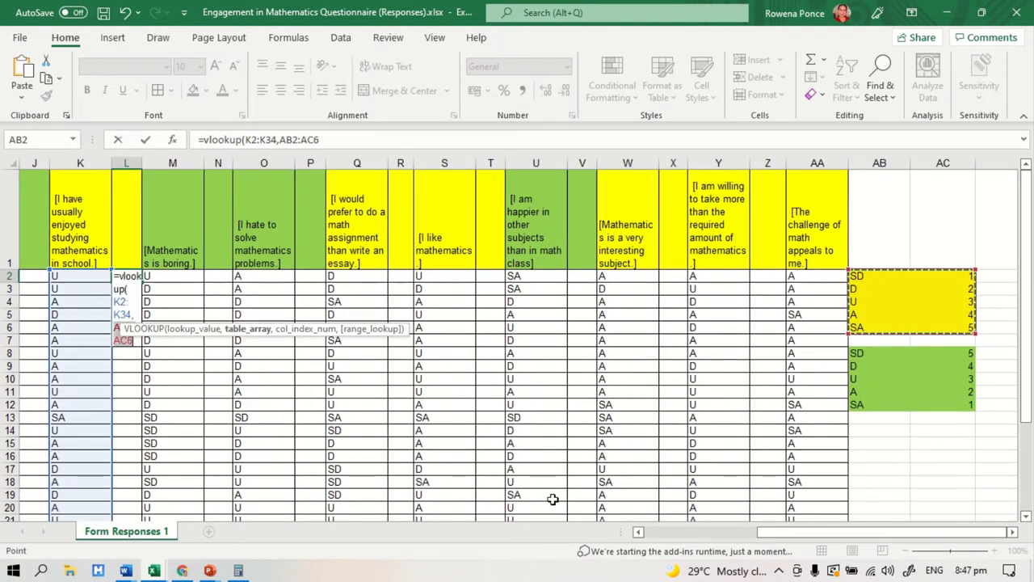
{"action": "type", "text": ","}
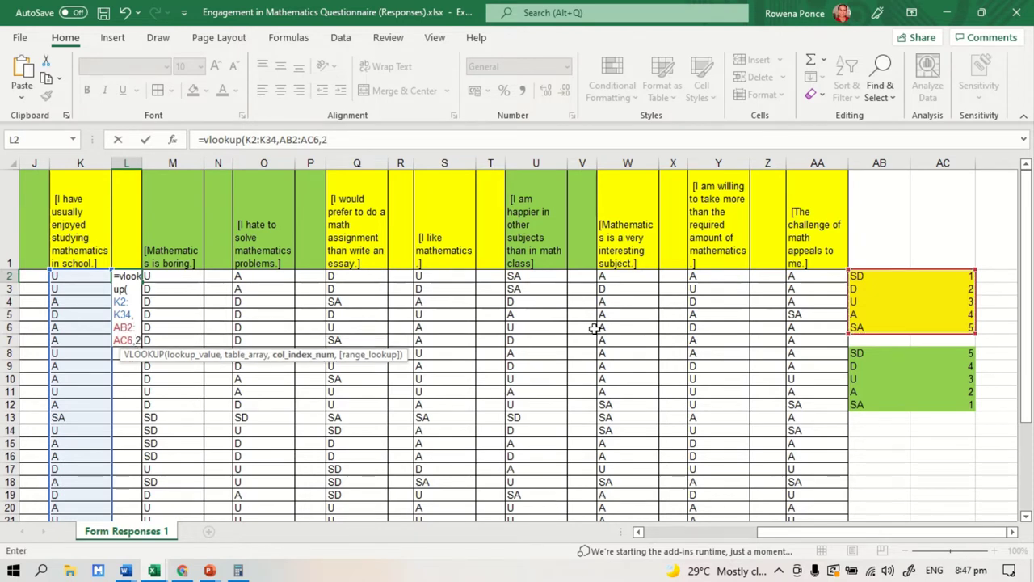
Step: Complete the L2 formula's arguments with column index 2 and false for an exact match, and close the parenthesis
{"action": "type", "text": "2,h"}
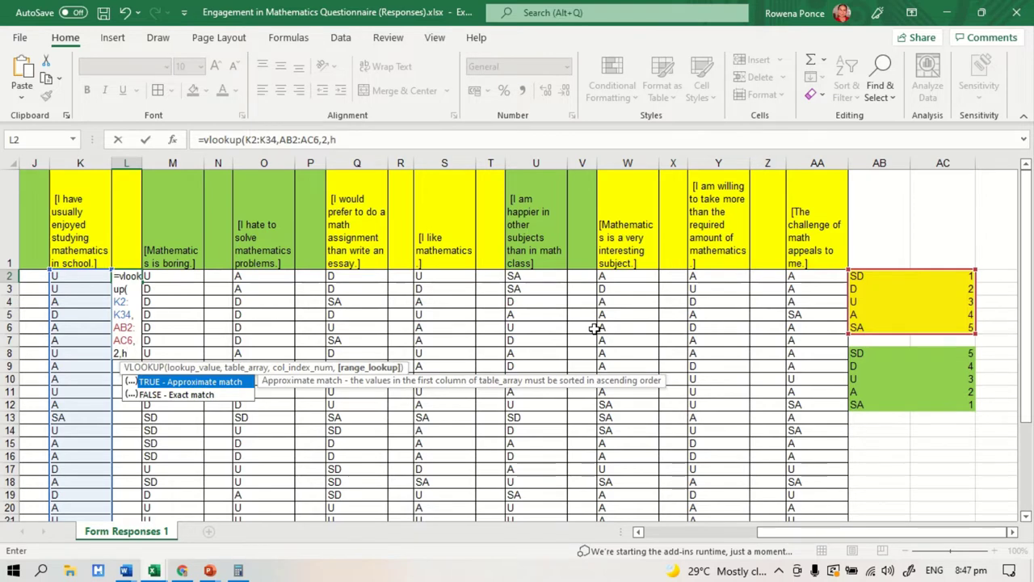
{"action": "key", "text": "BackSpace"}
{"action": "type", "text": "false"}
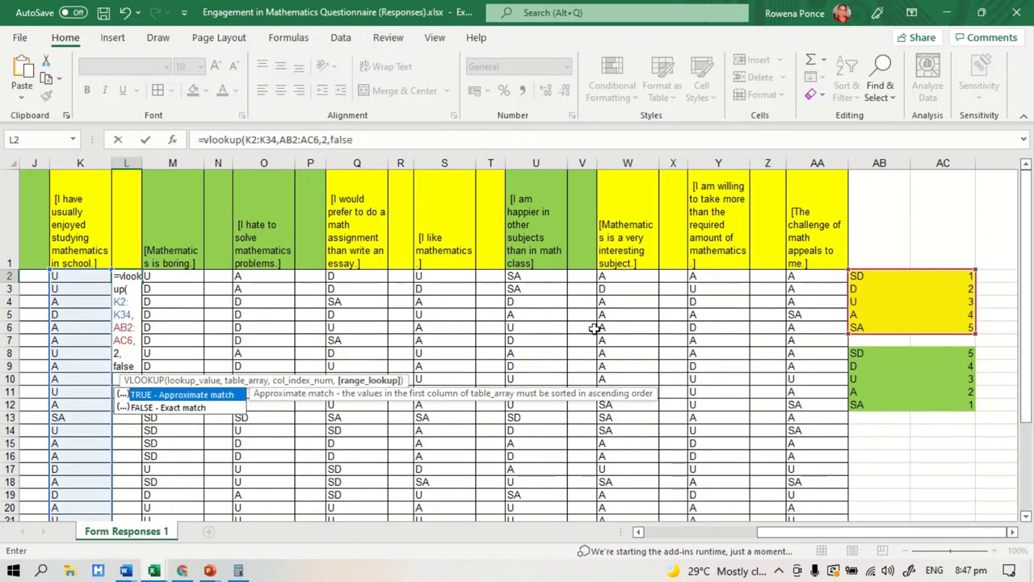
{"action": "left_click", "coordinate": [185, 407]}
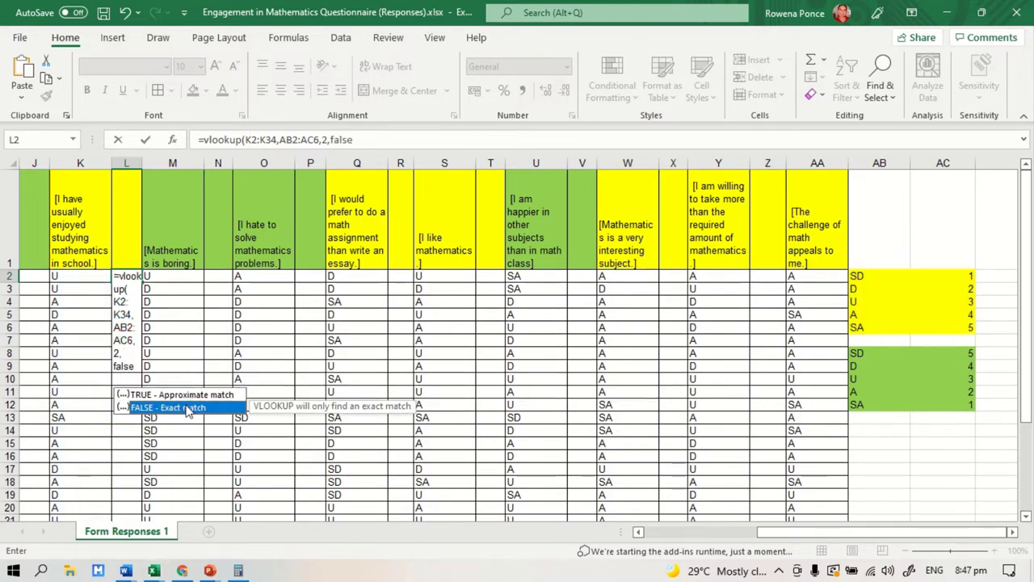
{"action": "type", "text": ")"}
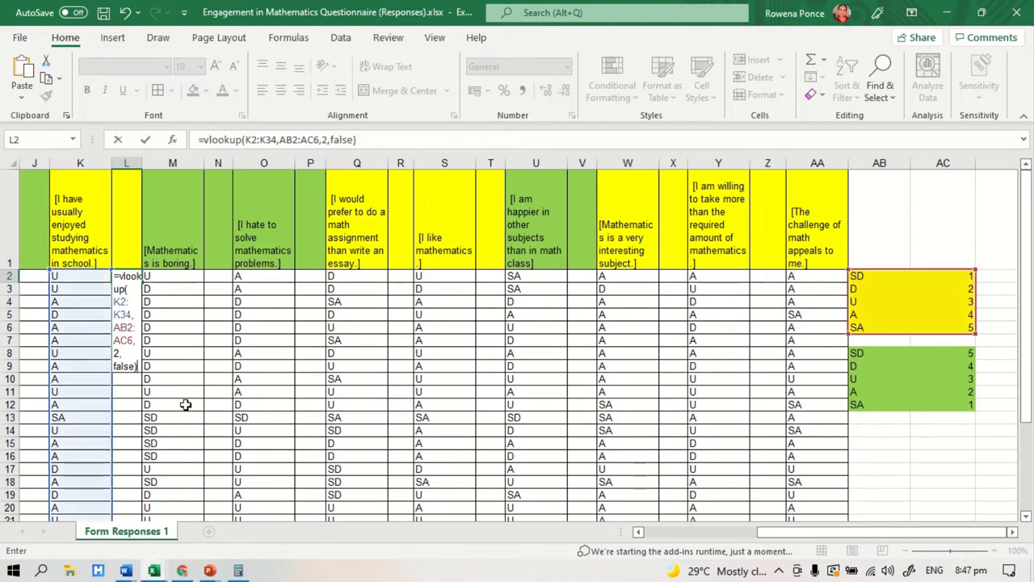
Step: Lock the table array in the L2 formula as $AB$2:$AC$6 and enter the formula to score the third question
{"action": "left_click", "coordinate": [116, 327]}
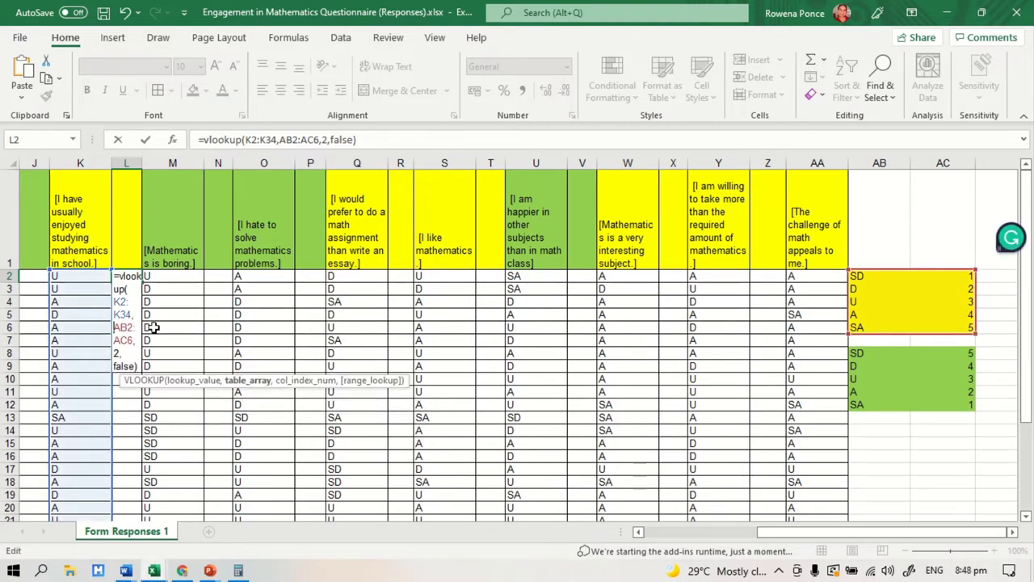
{"action": "type", "text": "$"}
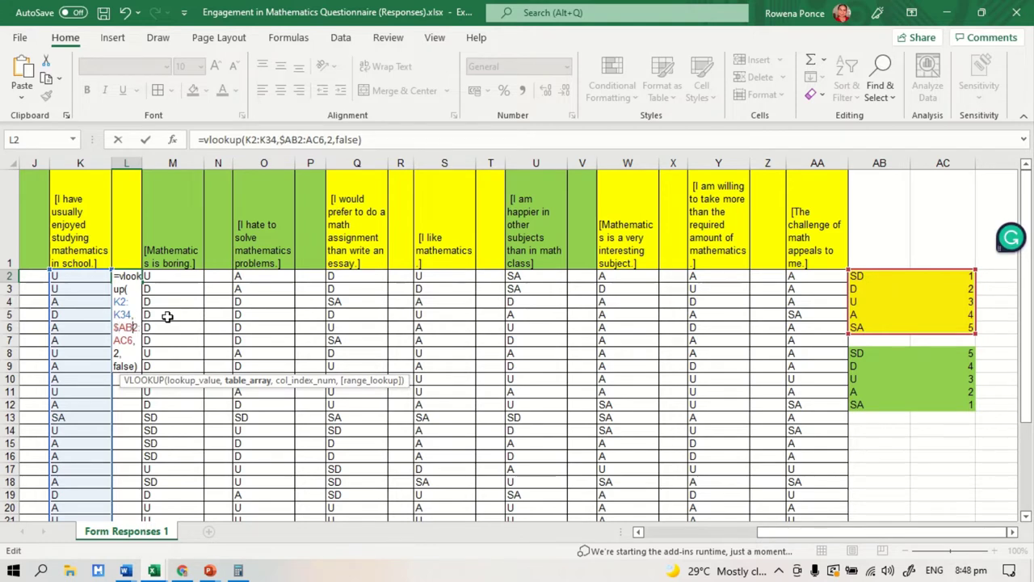
{"action": "key", "text": "Right"}
{"action": "key", "text": "Right"}
{"action": "type", "text": "$"}
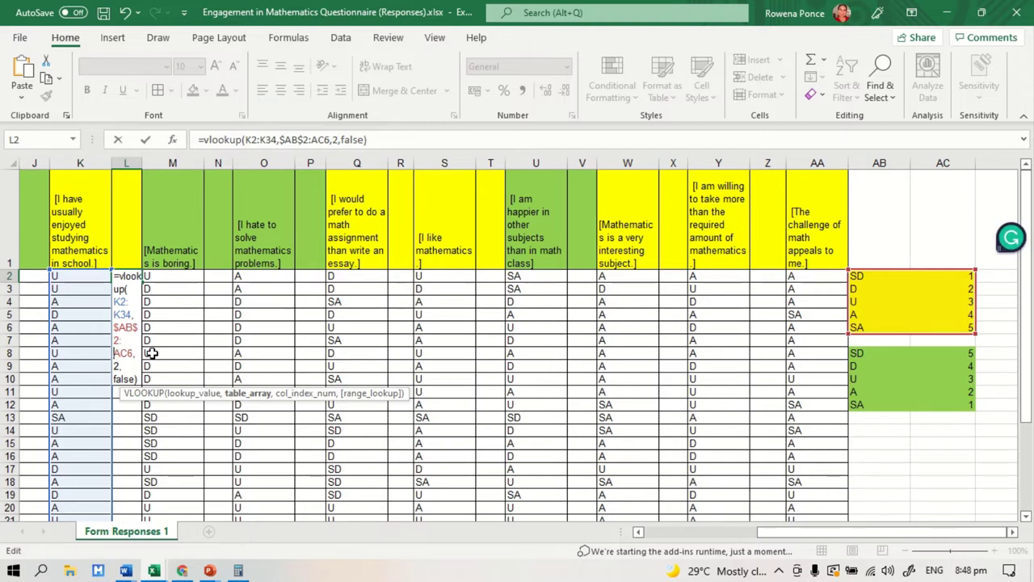
{"action": "type", "text": "$AB"}
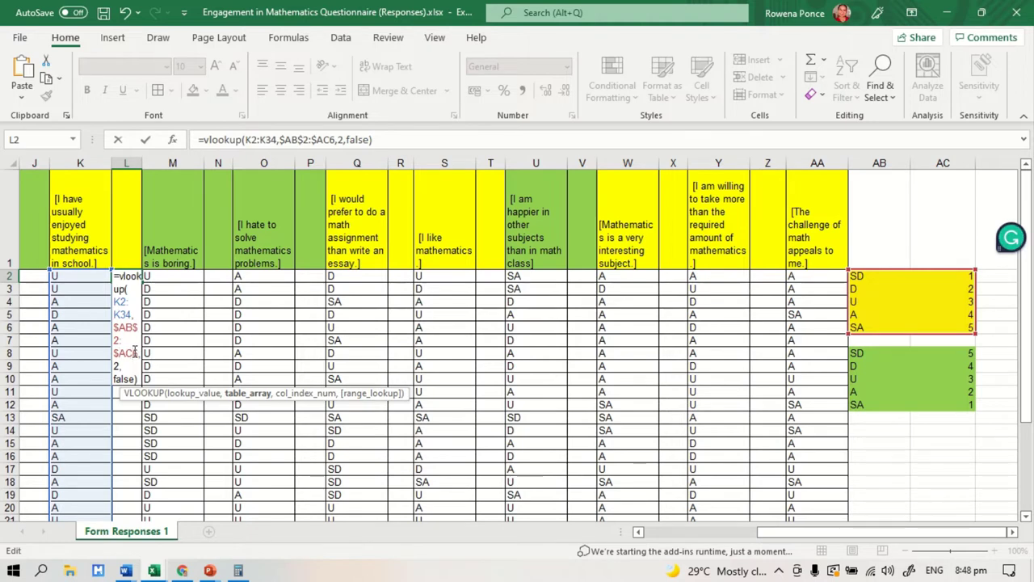
{"action": "type", "text": "$"}
{"action": "key", "text": "Return"}
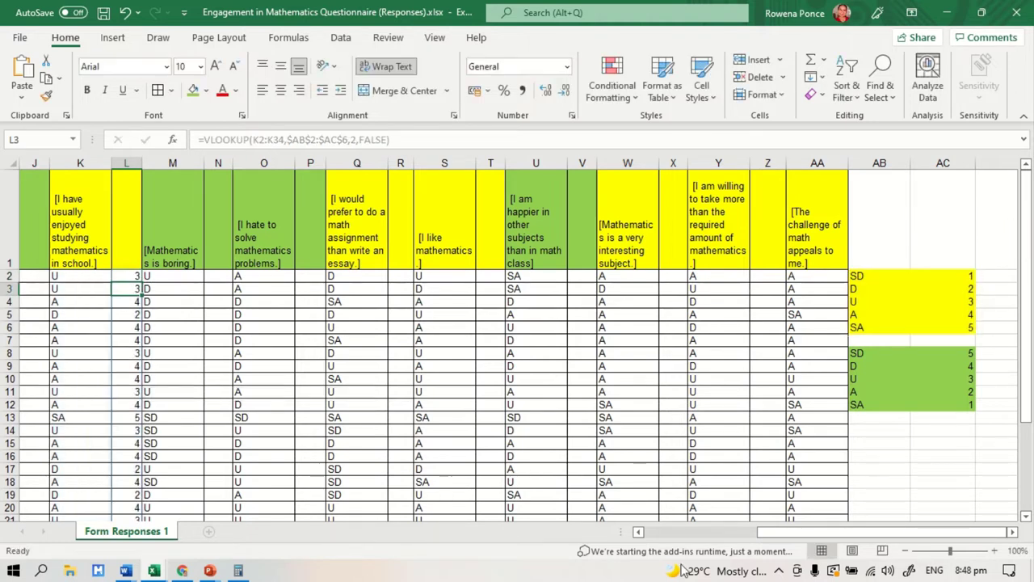
Step: Copy the full text of the first question's VLOOKUP formula in H2
{"action": "left_click_drag", "start_coordinate": [804, 534], "coordinate": [740, 537]}
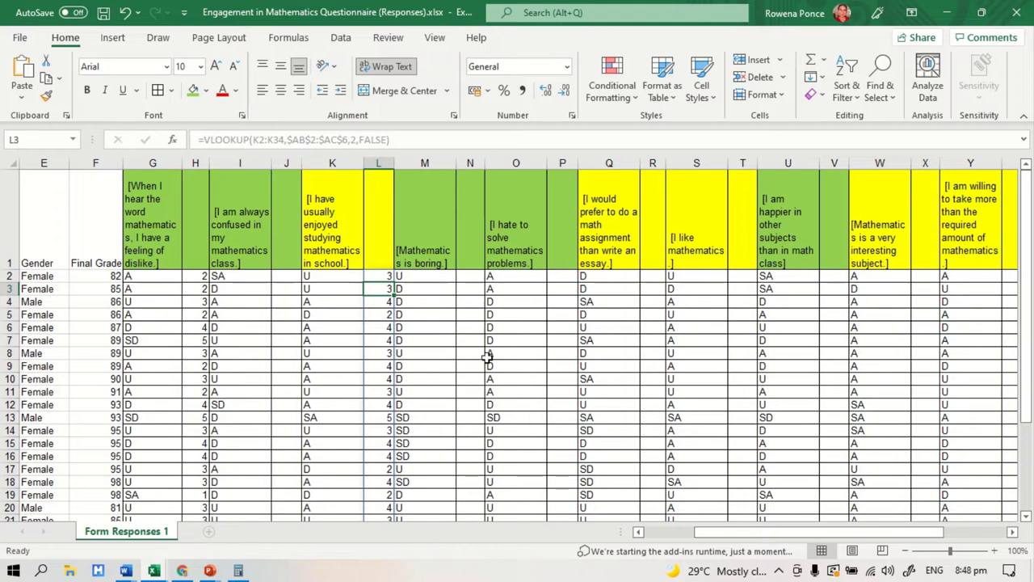
{"action": "left_click", "coordinate": [199, 276]}
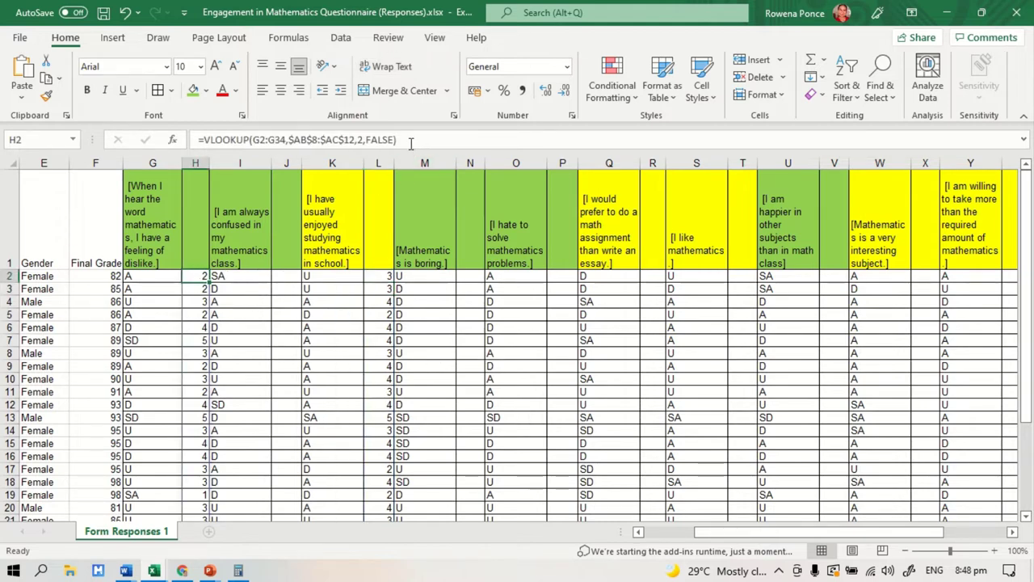
{"action": "left_click_drag", "start_coordinate": [408, 139], "coordinate": [178, 156]}
{"action": "key", "text": "ctrl+c"}
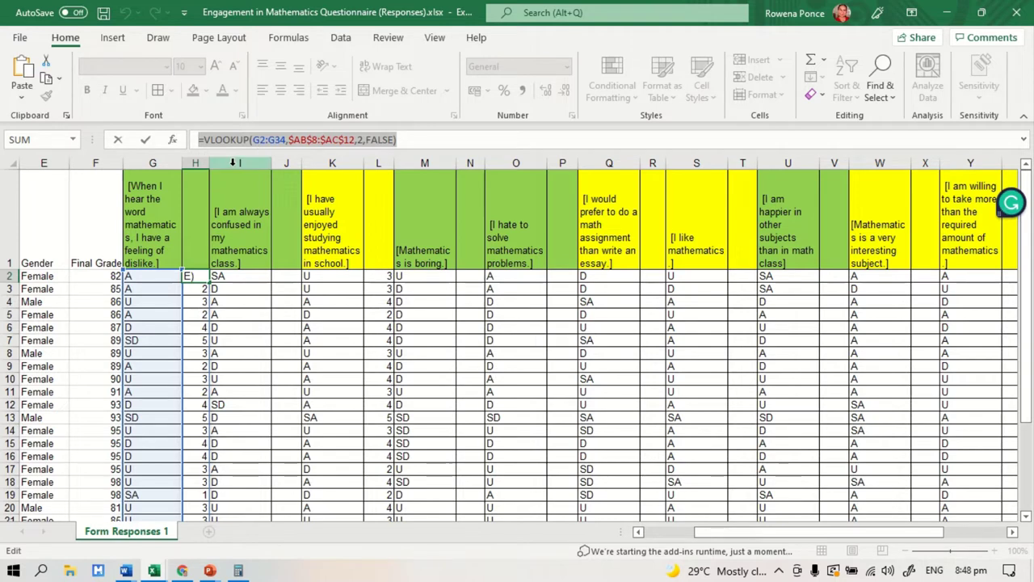
{"action": "left_click", "coordinate": [420, 139]}
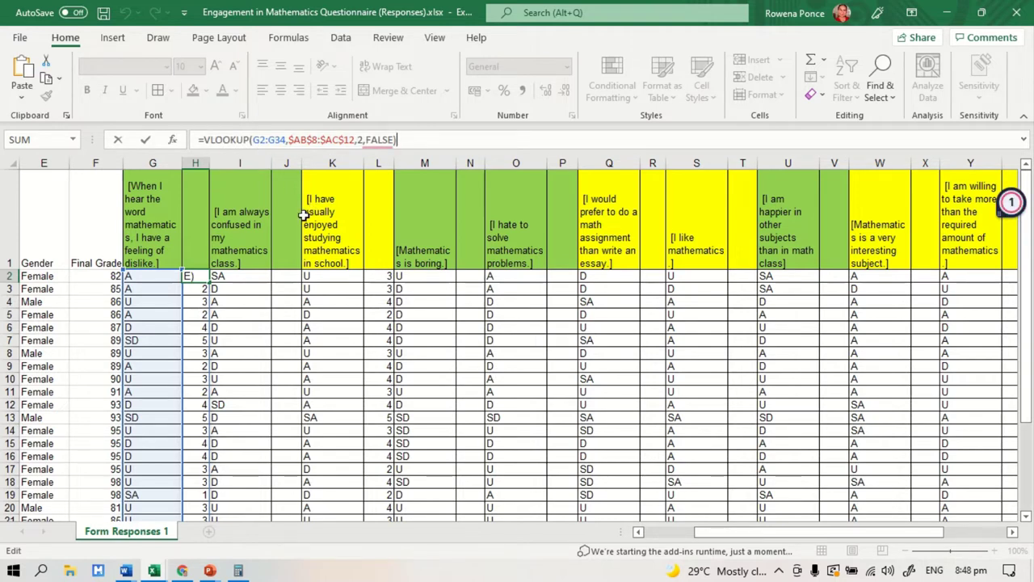
{"action": "key", "text": "Return"}
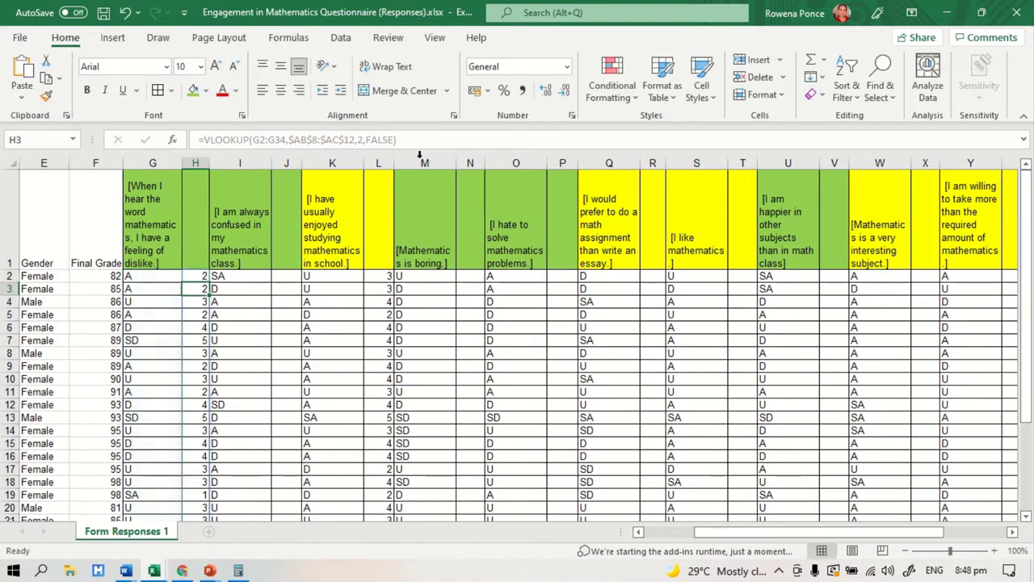
{"action": "left_click", "coordinate": [282, 277]}
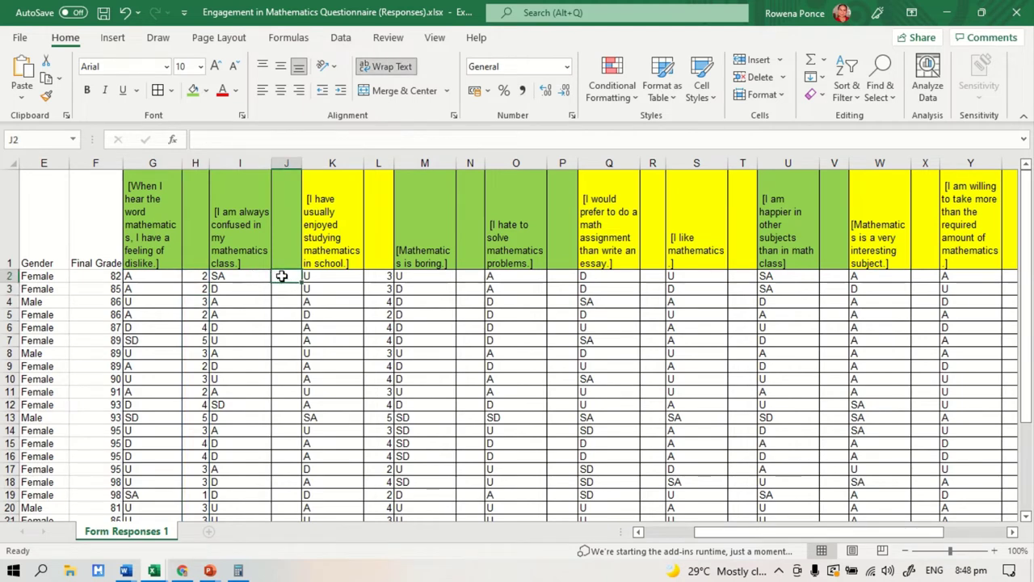
{"action": "type", "text": "="}
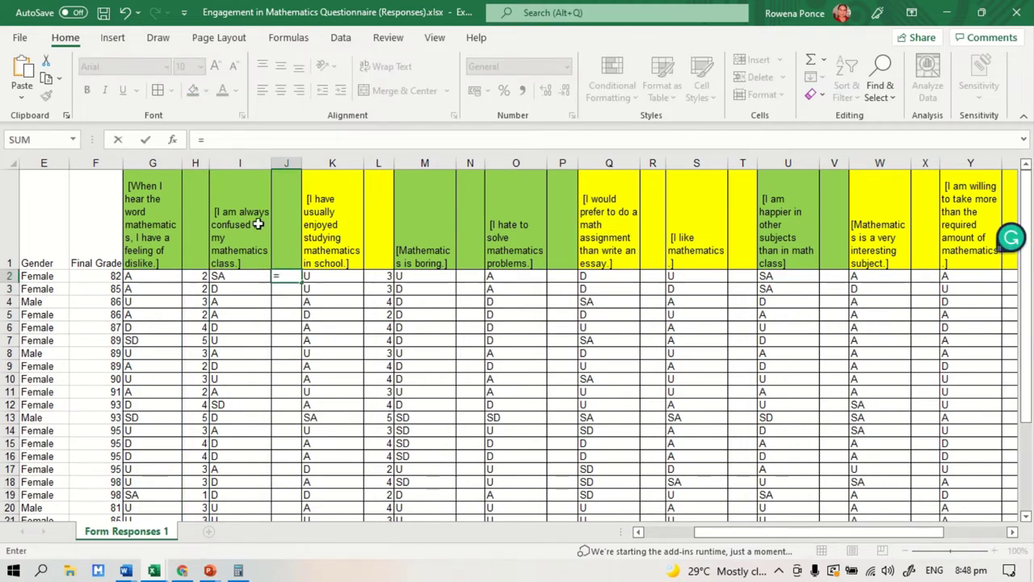
{"action": "key", "text": "BackSpace"}
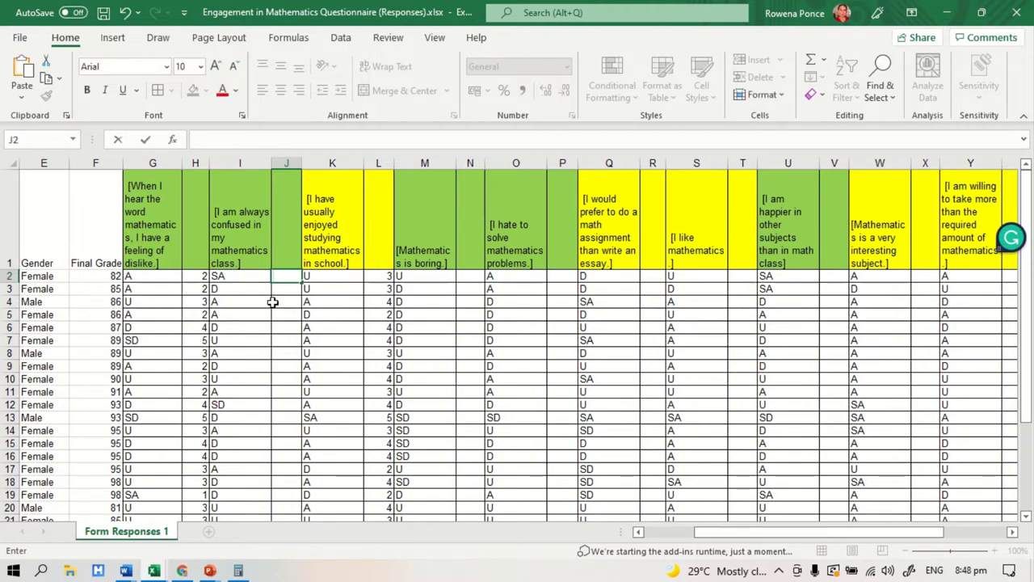
{"action": "left_click", "coordinate": [264, 275]}
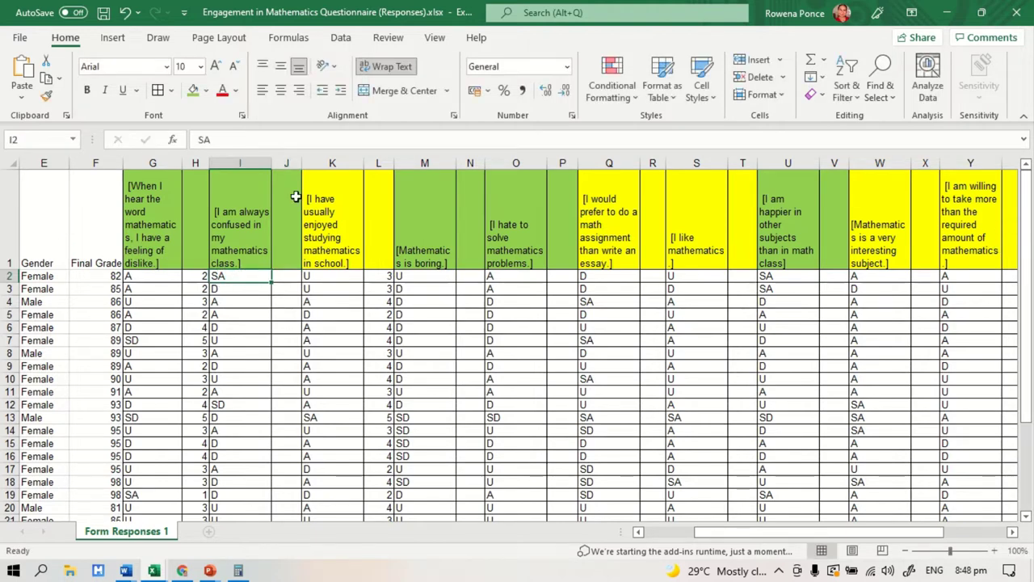
Step: Try to transfer the VLOOKUP text from H2 to J2, and restore the original formula in H2
{"action": "left_click", "coordinate": [200, 275]}
{"action": "left_click", "coordinate": [355, 139]}
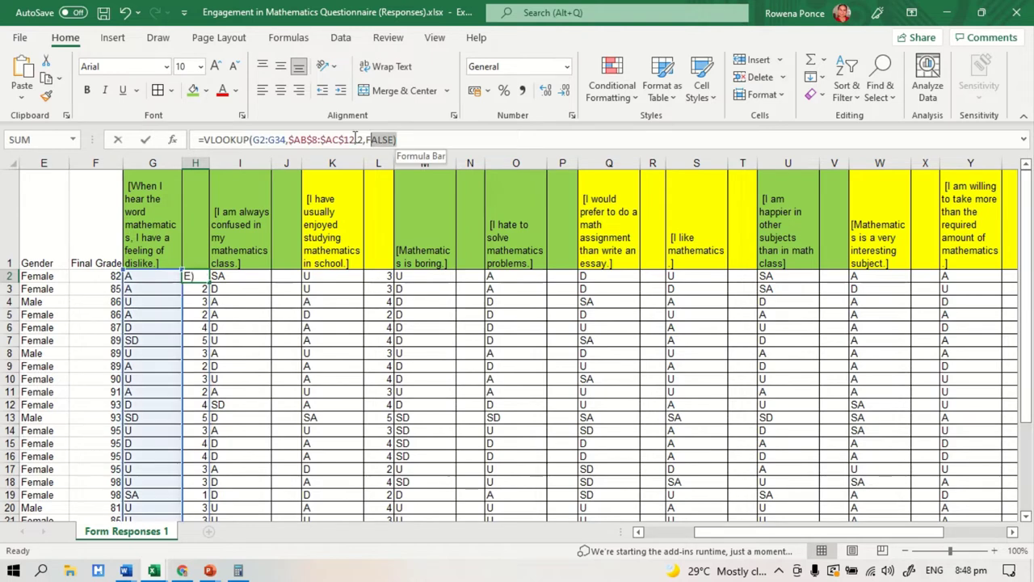
{"action": "left_click_drag", "start_coordinate": [356, 139], "coordinate": [204, 139]}
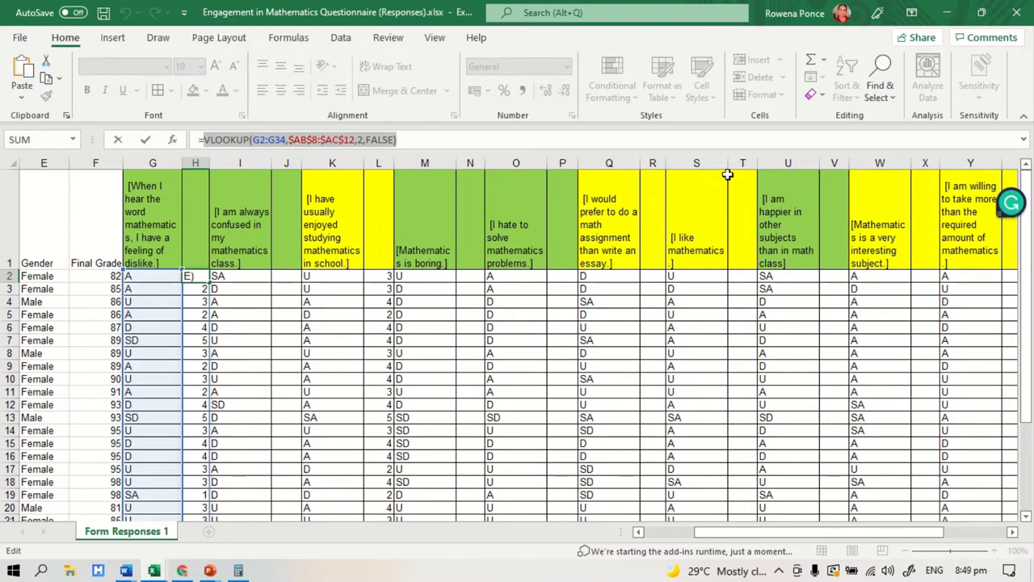
{"action": "left_click", "coordinate": [290, 277]}
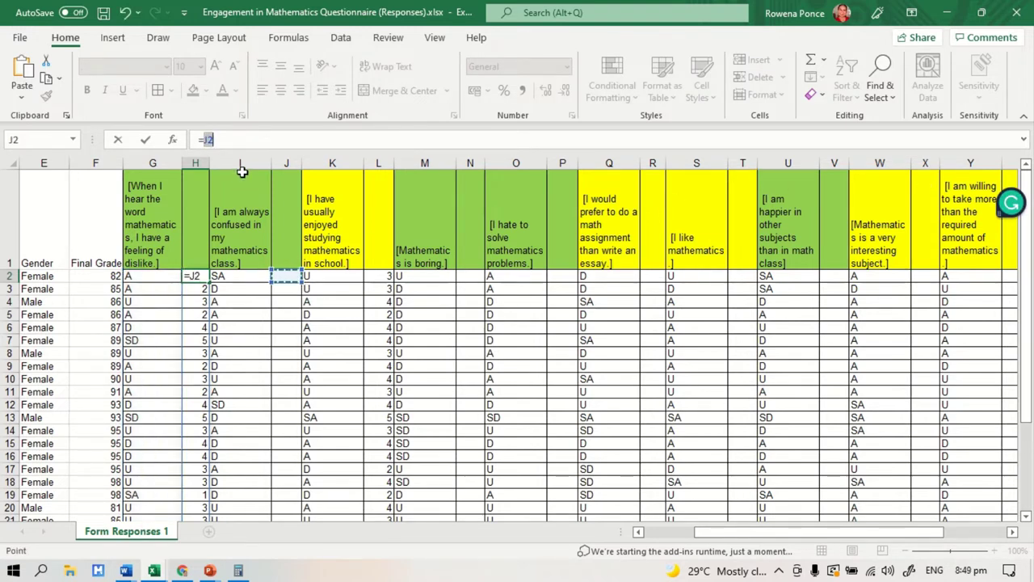
{"action": "left_click", "coordinate": [254, 134]}
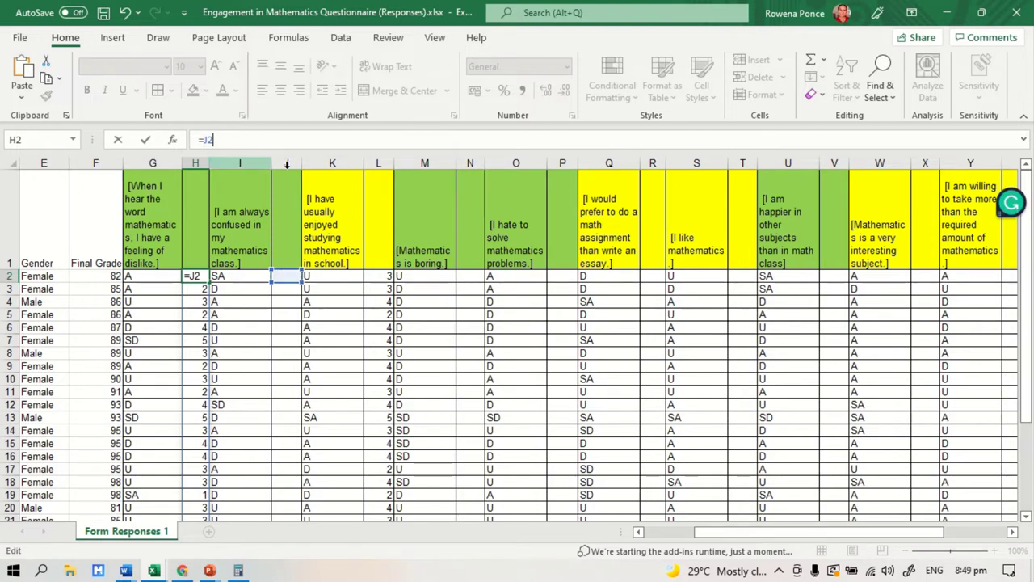
{"action": "key", "text": "ctrl+v"}
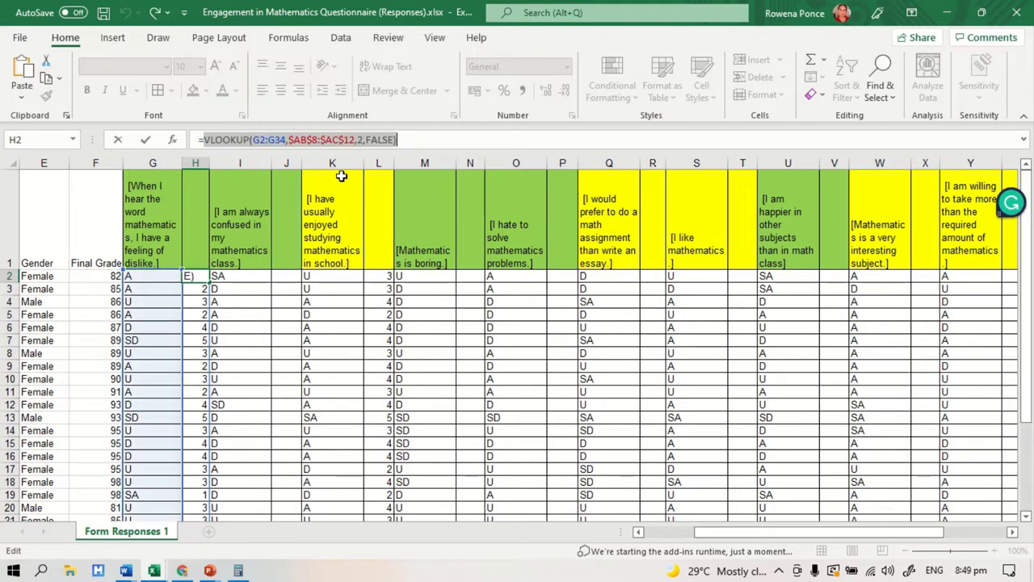
{"action": "key", "text": "Return"}
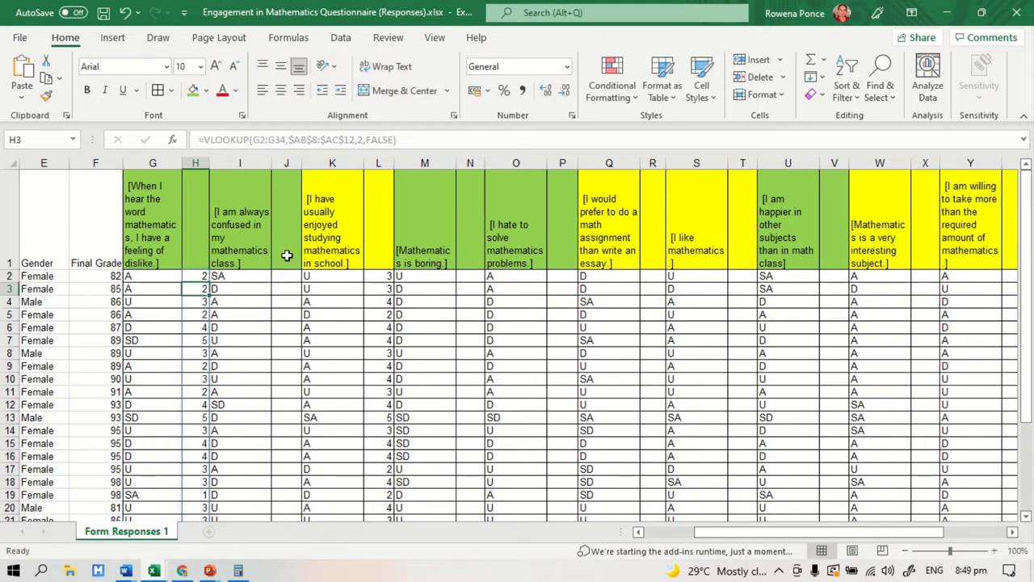
Step: Copy the VLOOKUP text of H2 without its equals sign and paste it into a new formula in J2
{"action": "left_click", "coordinate": [187, 276]}
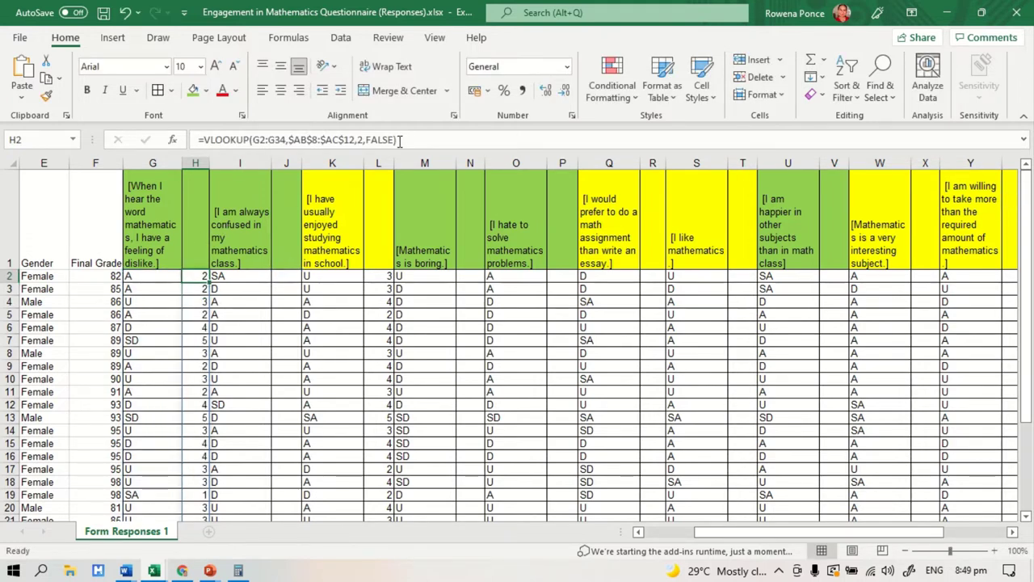
{"action": "left_click_drag", "start_coordinate": [396, 140], "coordinate": [203, 143]}
{"action": "key", "text": "ctrl+c"}
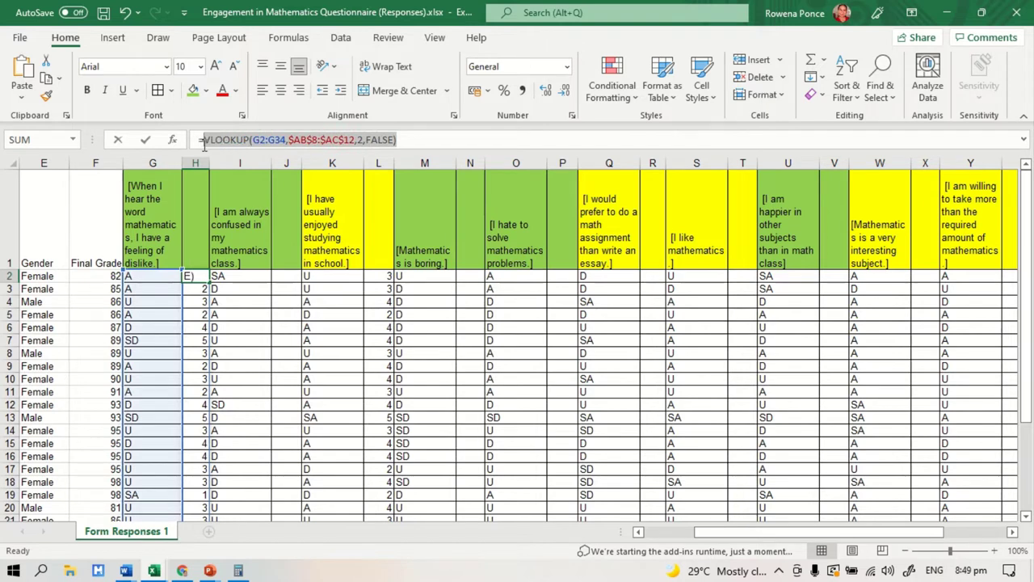
{"action": "left_click", "coordinate": [432, 139]}
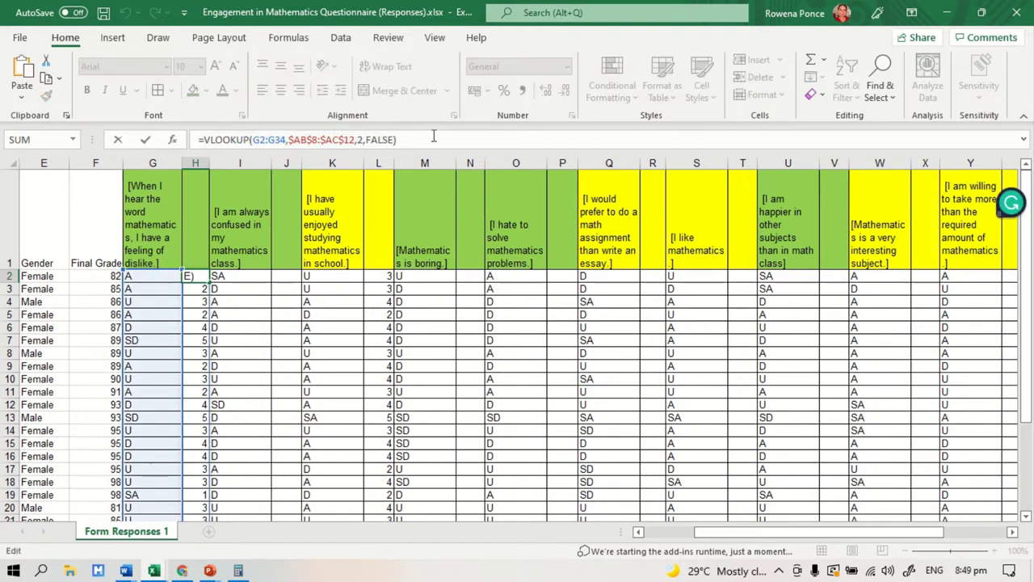
{"action": "double_click", "coordinate": [293, 275]}
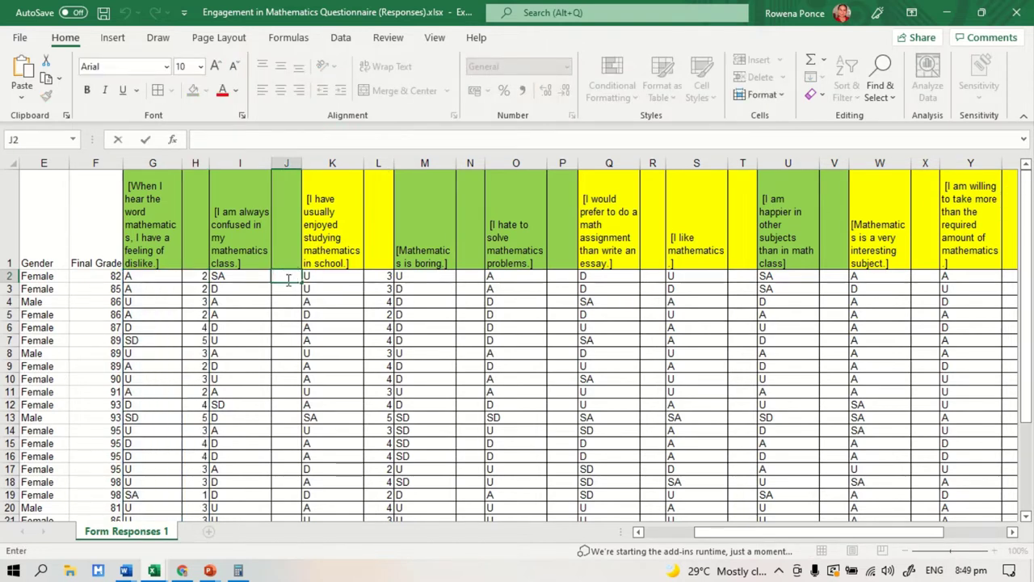
{"action": "type", "text": "="}
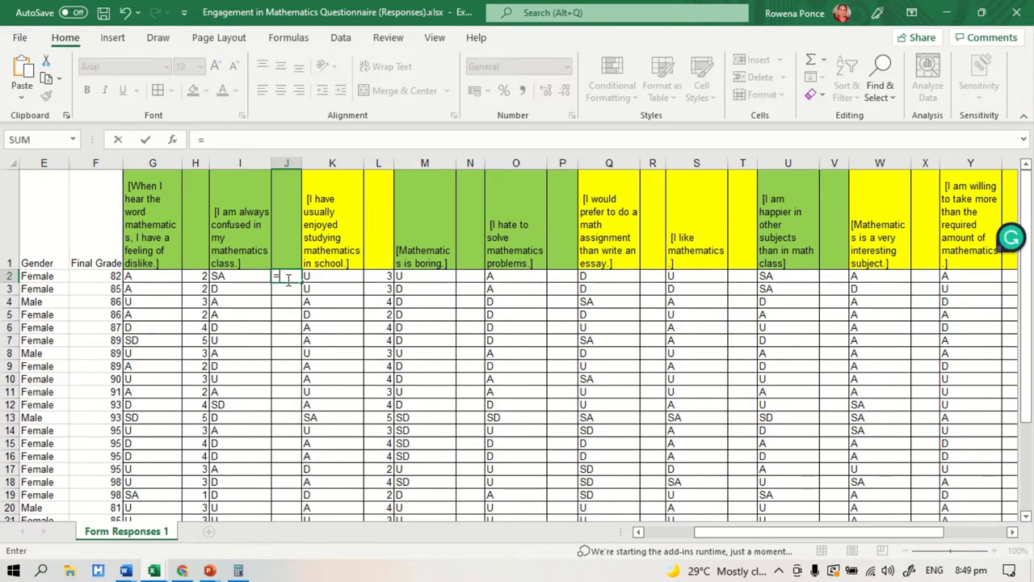
{"action": "key", "text": "ctrl+v"}
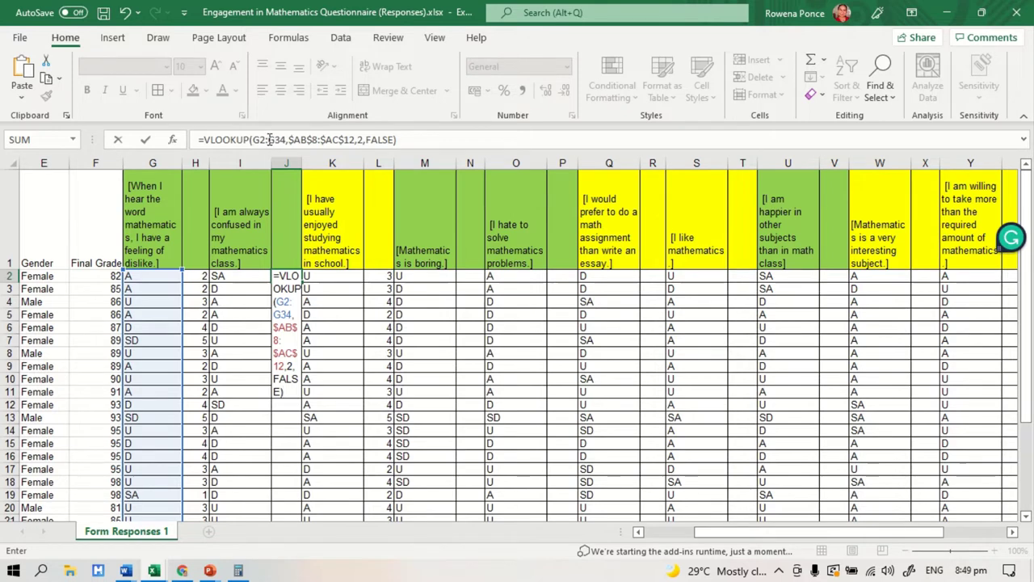
Step: Change the J2 formula's lookup value to I2:I34 and enter it to score the second question
{"action": "left_click_drag", "start_coordinate": [256, 139], "coordinate": [283, 139]}
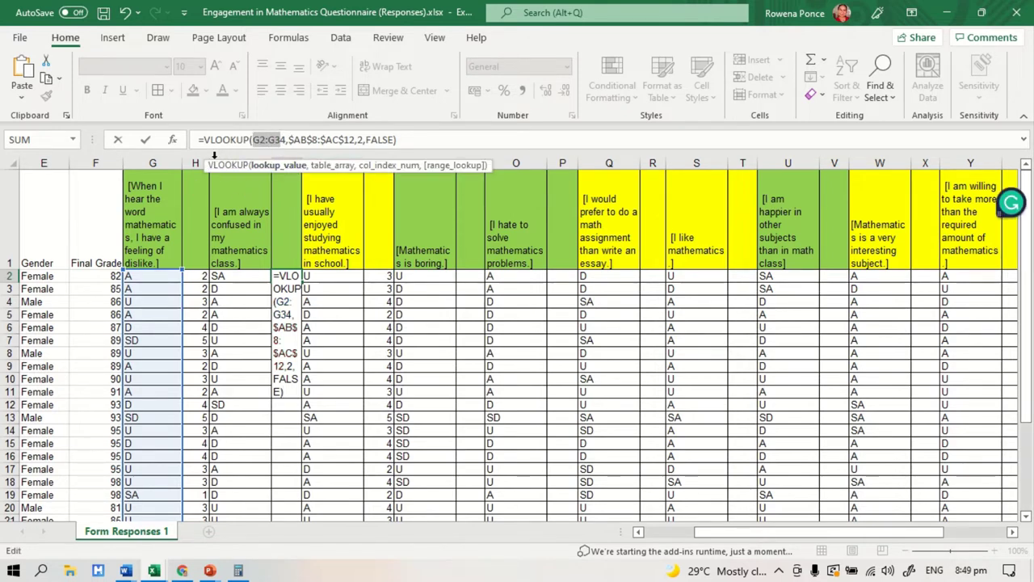
{"action": "left_click", "coordinate": [255, 139]}
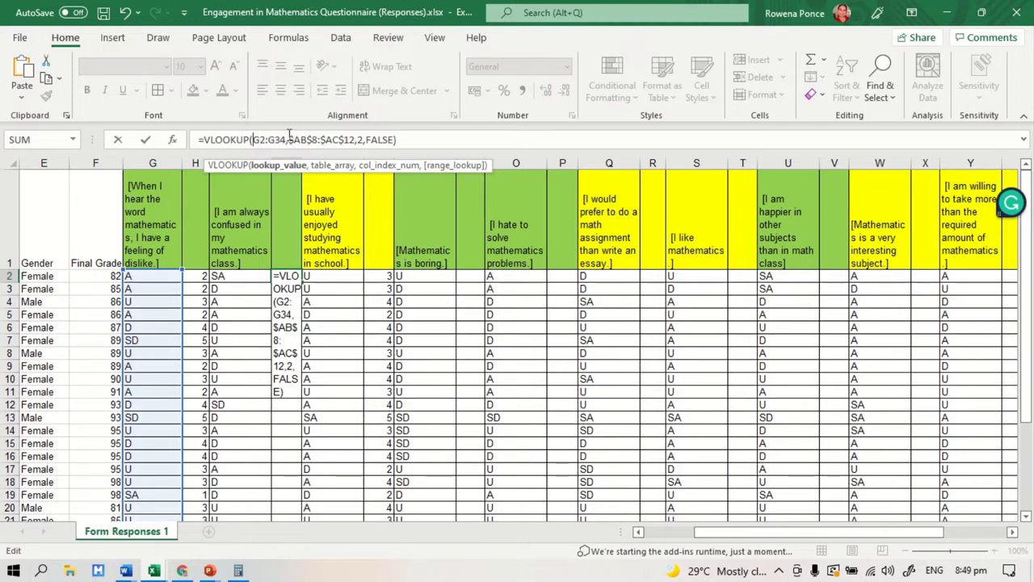
{"action": "key", "text": "Delete"}
{"action": "type", "text": "I"}
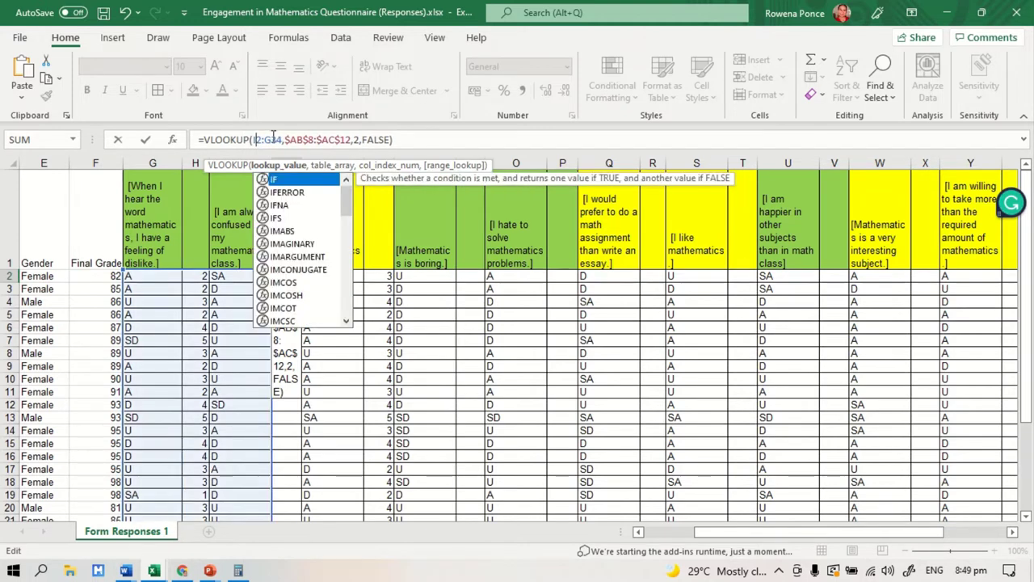
{"action": "left_click", "coordinate": [271, 139]}
{"action": "key", "text": "BackSpace"}
{"action": "type", "text": "I"}
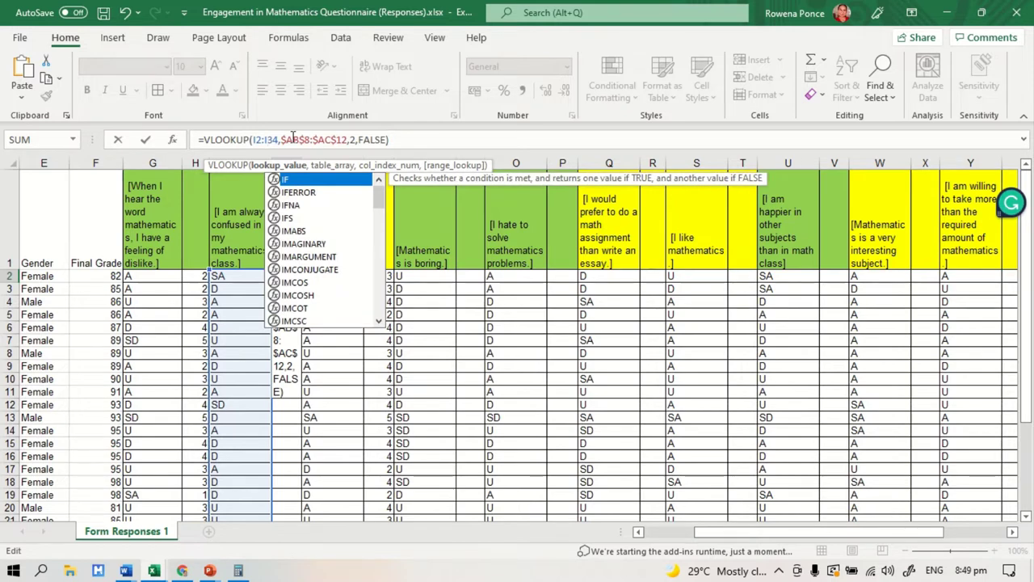
{"action": "key", "text": "Return"}
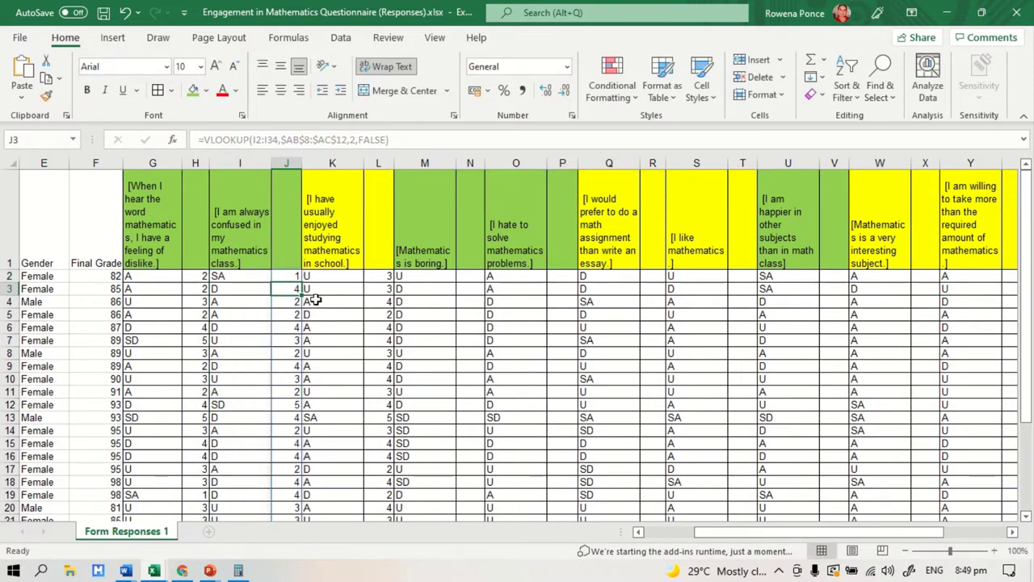
Step: Start a formula in N2 and paste the copied VLOOKUP text into it
{"action": "left_click", "coordinate": [467, 278]}
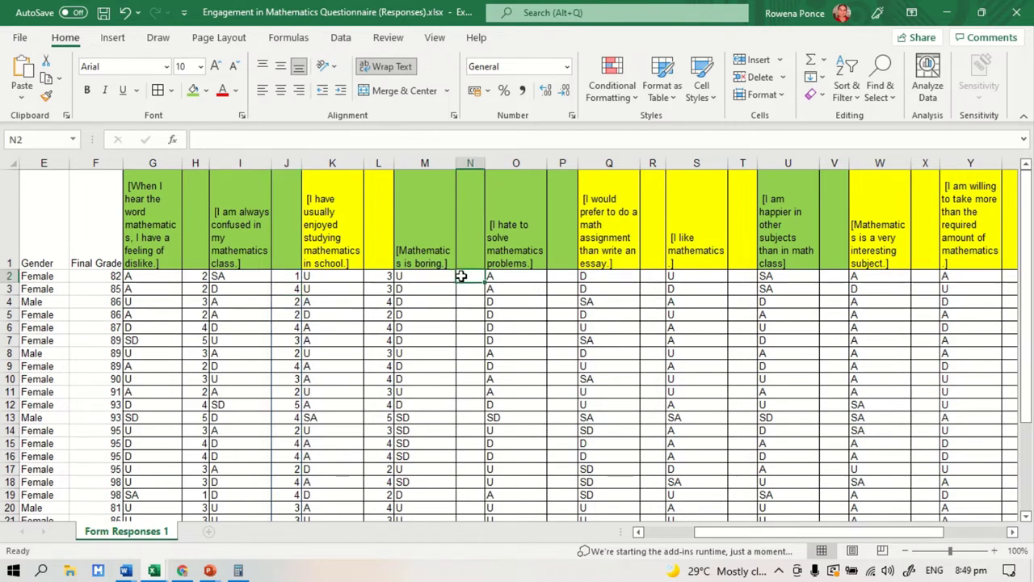
{"action": "type", "text": "="}
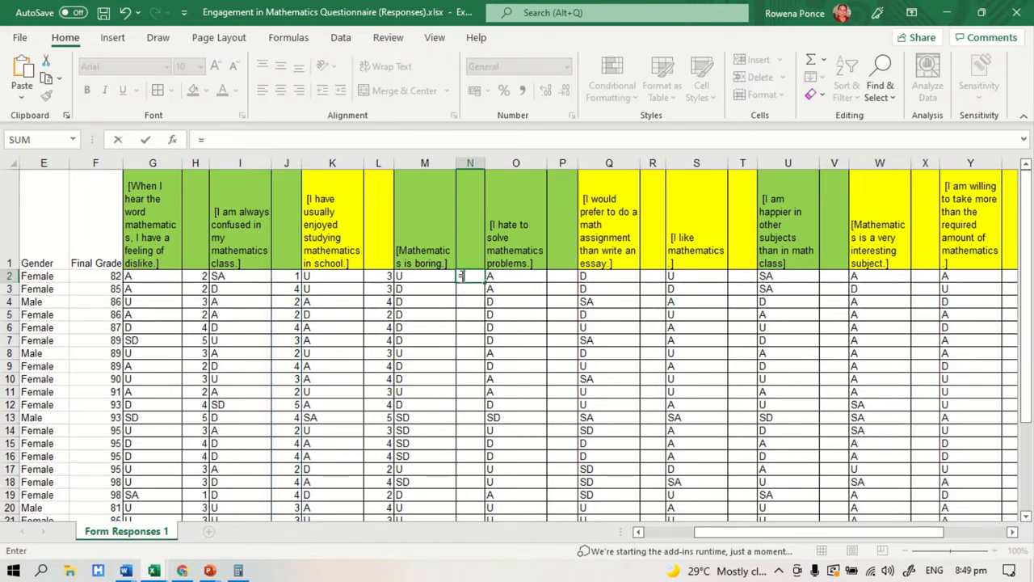
{"action": "key", "text": "ctrl+v"}
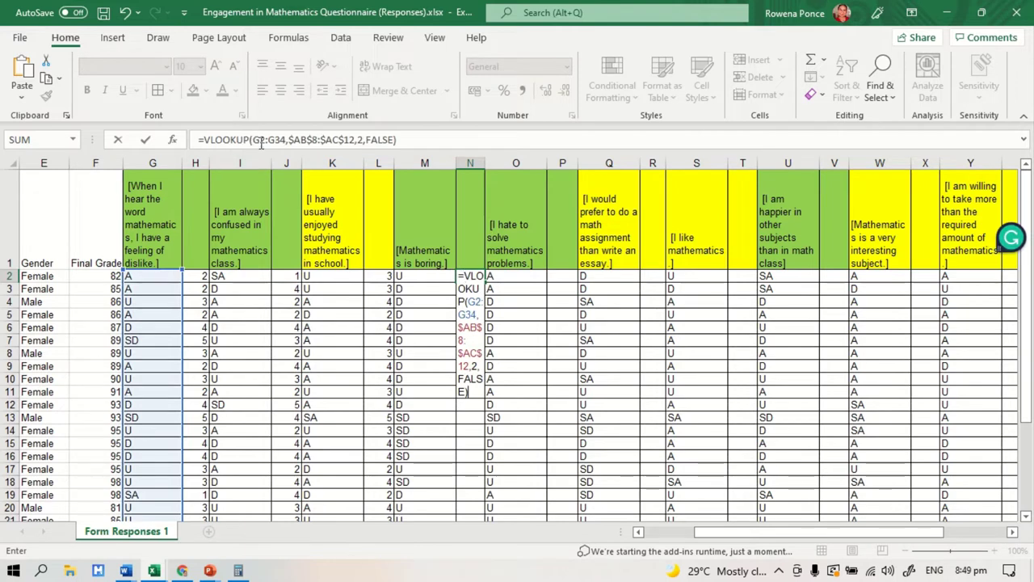
Step: Try to score the "Mathematics is boring" question by entering the N2 formula with the lookup value N2:N34
{"action": "left_click", "coordinate": [254, 139]}
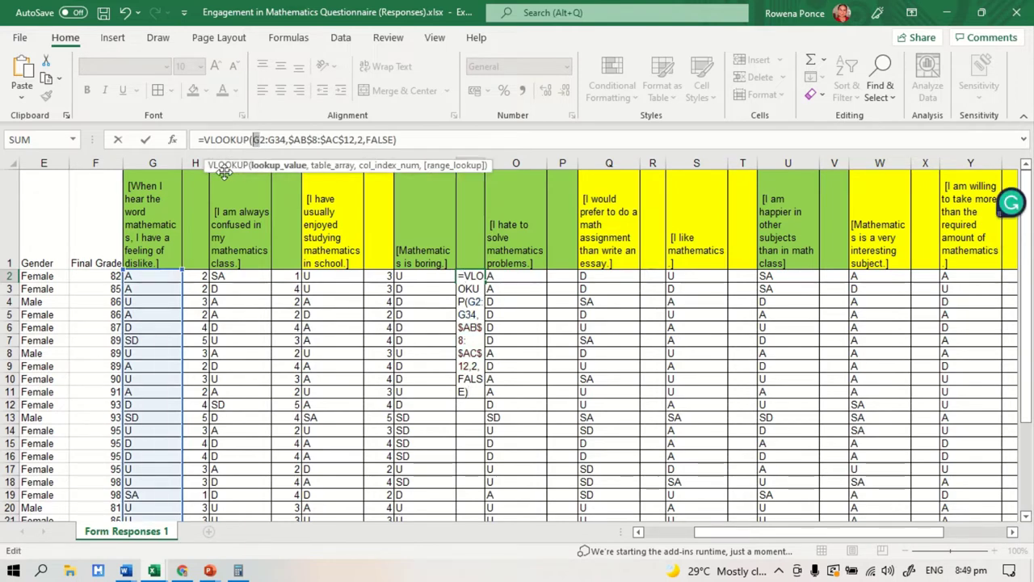
{"action": "key", "text": "Delete"}
{"action": "type", "text": "N"}
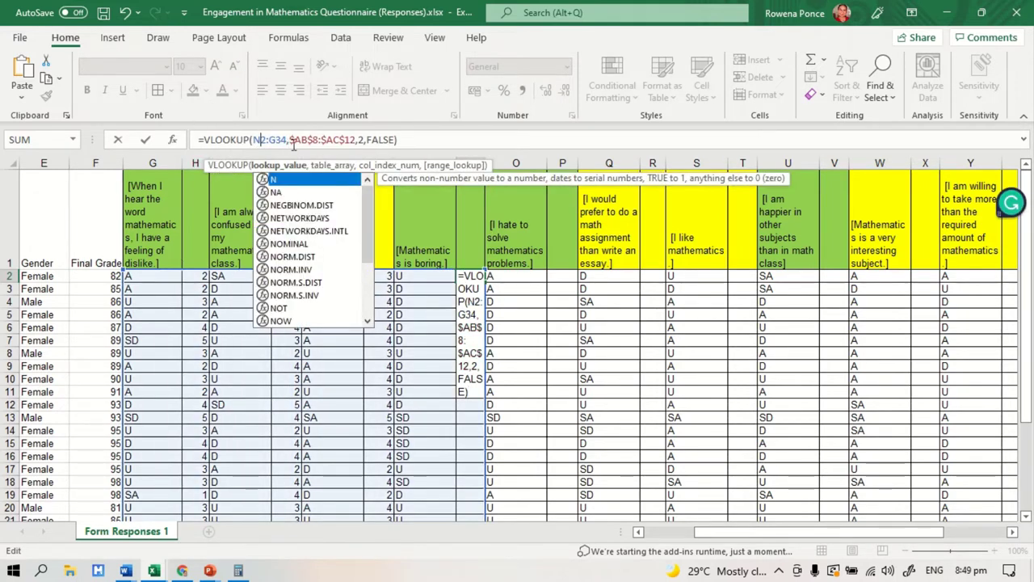
{"action": "left_click", "coordinate": [272, 140]}
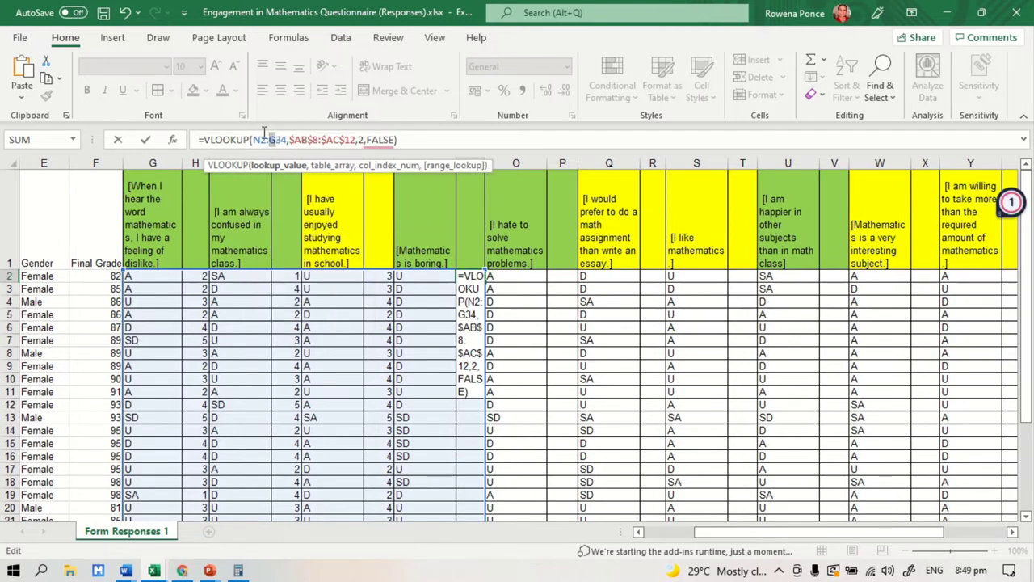
{"action": "type", "text": "N"}
{"action": "key", "text": "Return"}
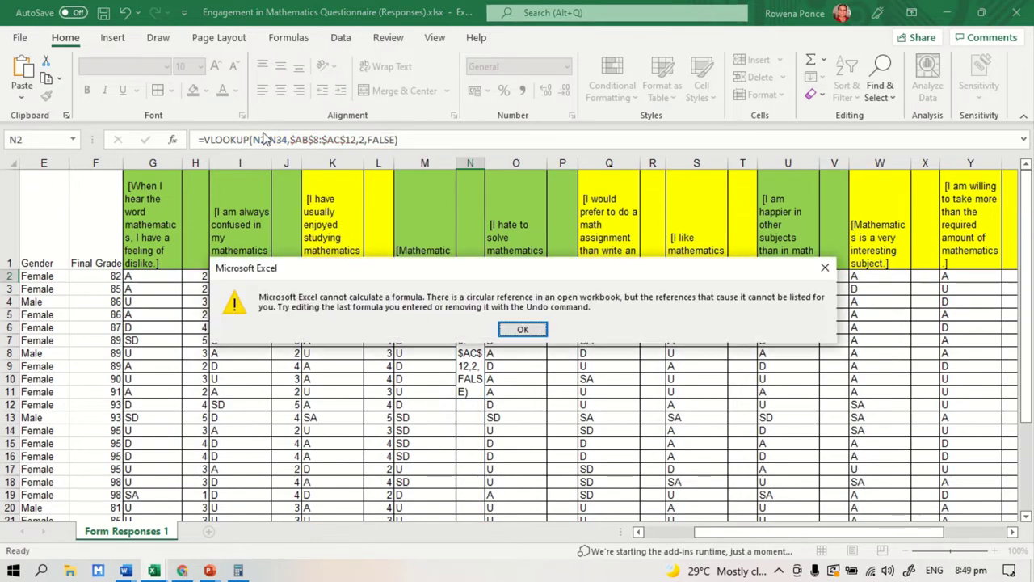
{"action": "left_click", "coordinate": [522, 329]}
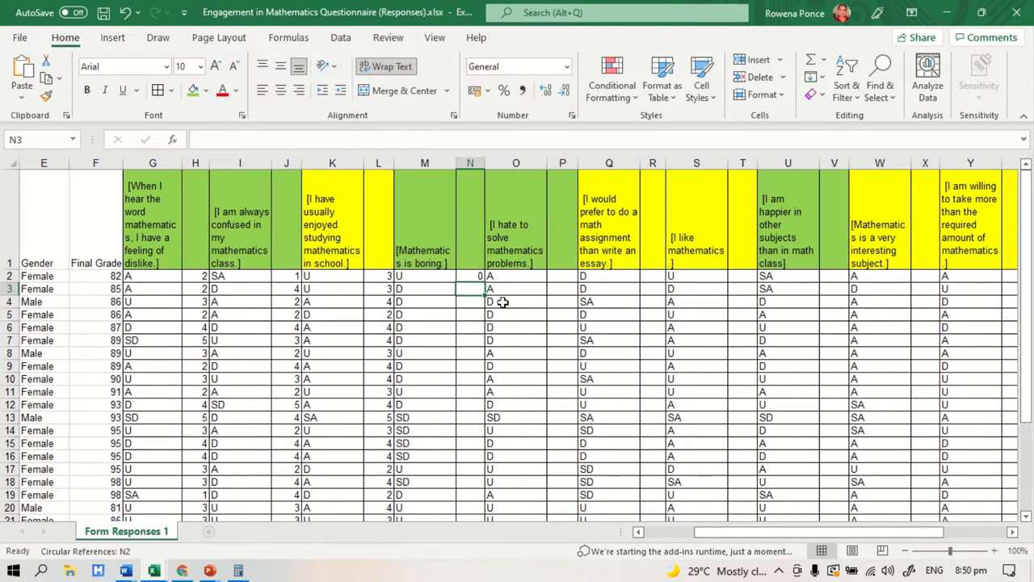
Step: Change the N2 formula's lookup value to M2:M34 and enter it to score "Mathematics is boring"
{"action": "left_click", "coordinate": [289, 140]}
{"action": "left_click_drag", "start_coordinate": [289, 140], "coordinate": [261, 139]}
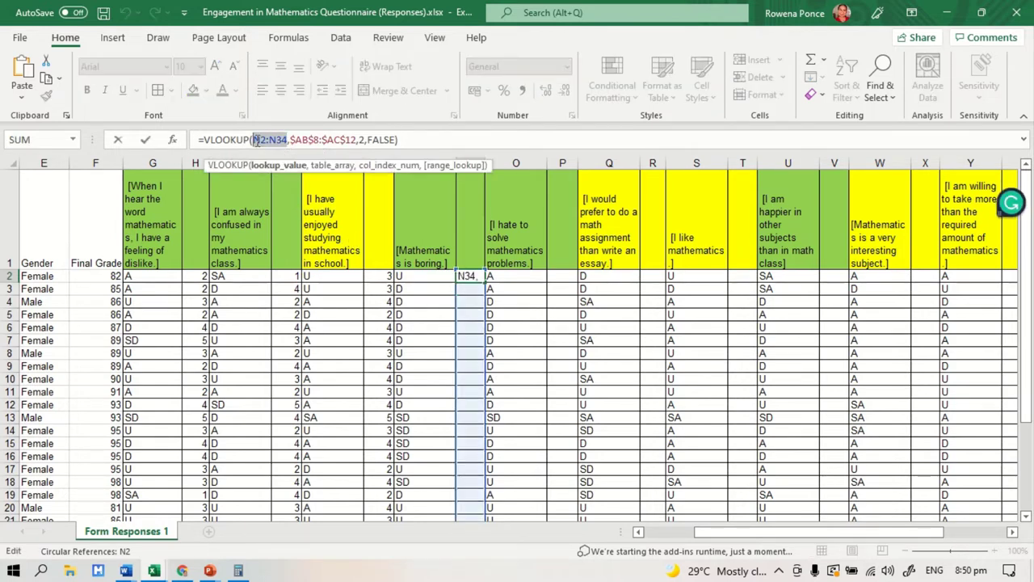
{"action": "key", "text": "BackSpace"}
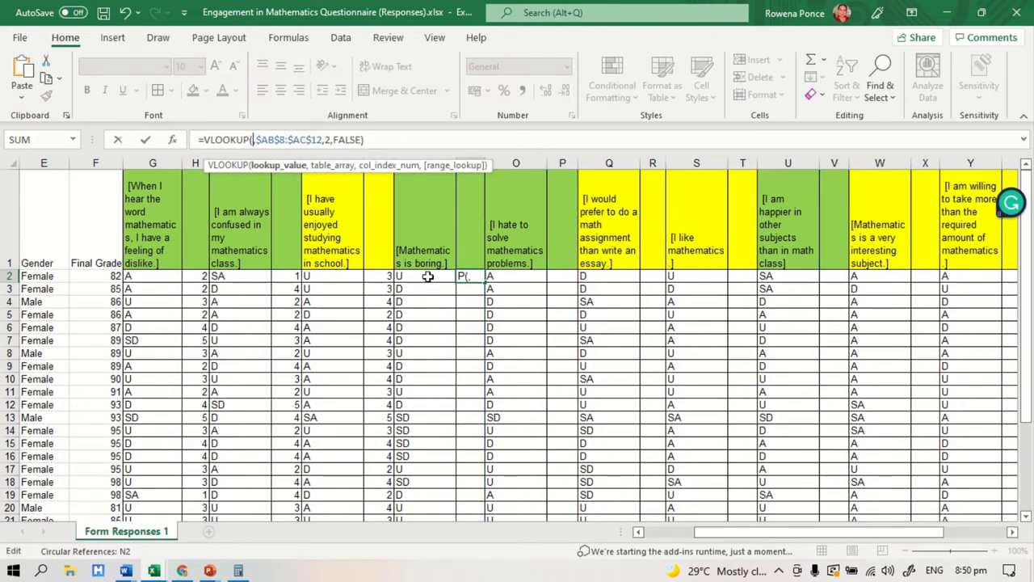
{"action": "left_click_drag", "start_coordinate": [424, 276], "coordinate": [516, 494]}
{"action": "key", "text": "Return"}
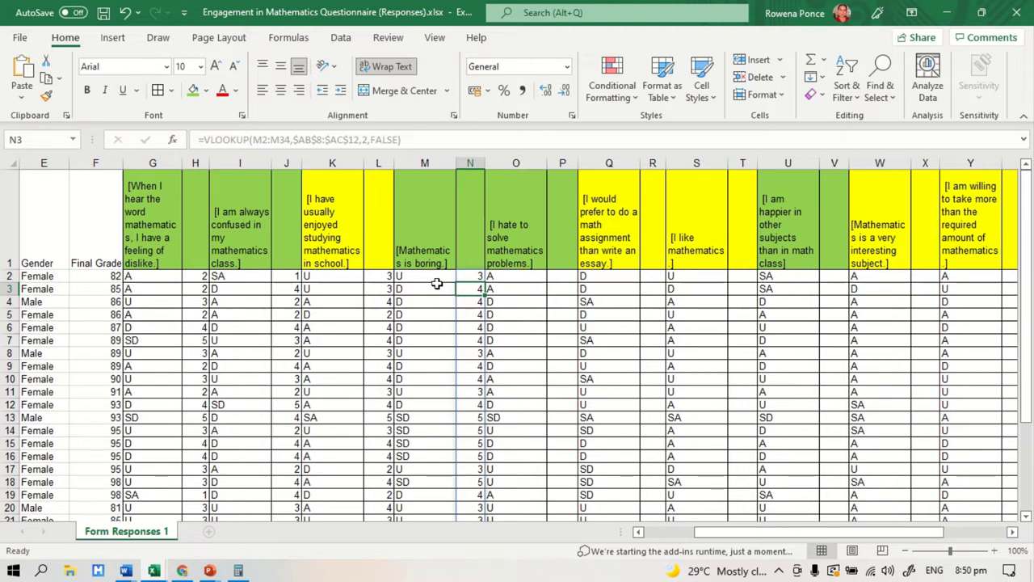
Step: Copy the VLOOKUP text of H2 again without its equals sign, leaving the formula unchanged
{"action": "left_click", "coordinate": [198, 277]}
{"action": "left_click", "coordinate": [400, 141]}
{"action": "left_click", "coordinate": [204, 139]}
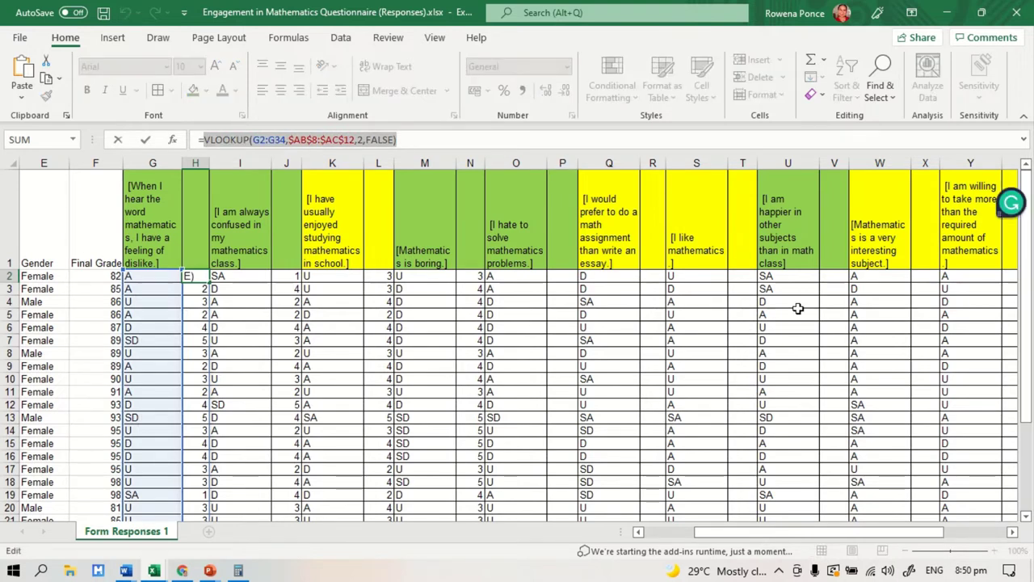
{"action": "key", "text": "Return"}
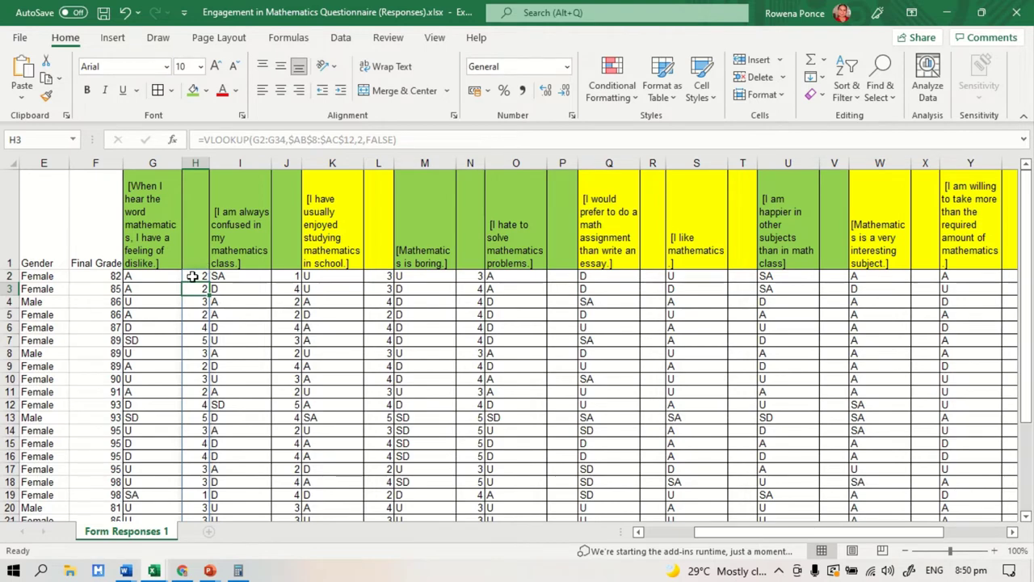
Step: Reuse the copied VLOOKUP in P2 with the lookup value O2:O34 to score "I hate to solve mathematics problems"
{"action": "left_click", "coordinate": [571, 277]}
{"action": "type", "text": "="}
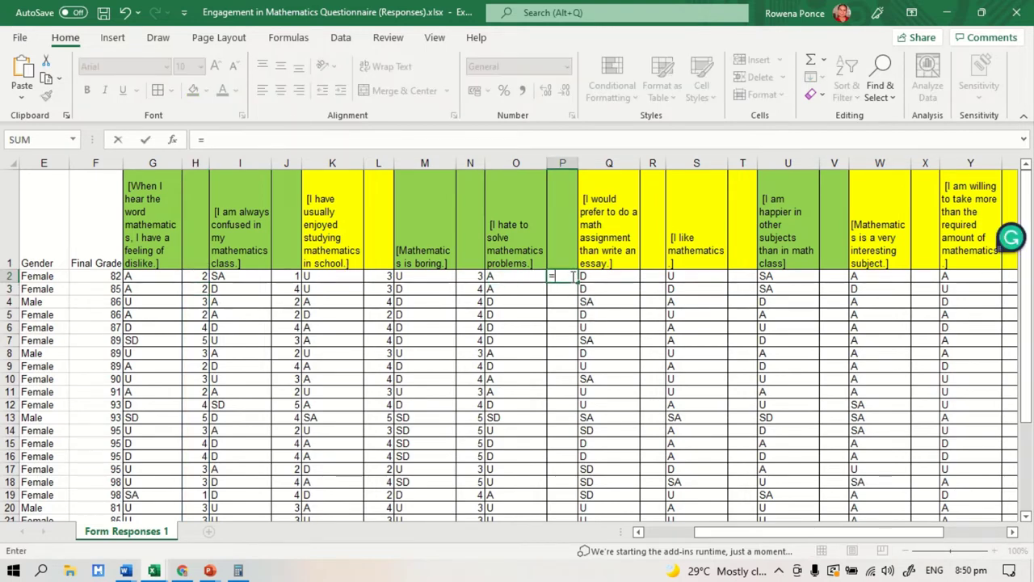
{"action": "type", "text": "VLOOKUP(G2:G34,$AB$8:$AC$12,2,FALSE)"}
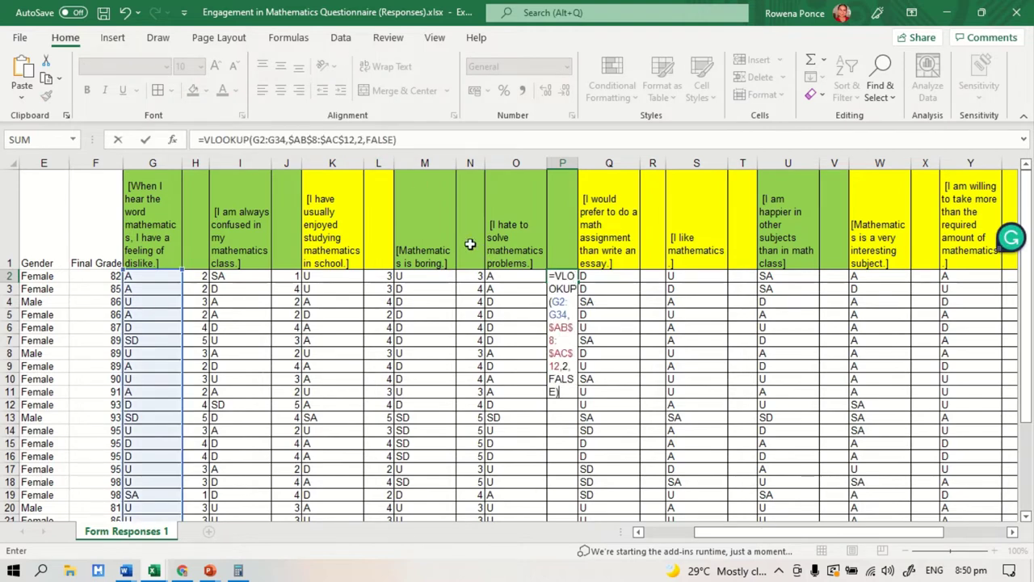
{"action": "left_click_drag", "start_coordinate": [254, 139], "coordinate": [286, 139]}
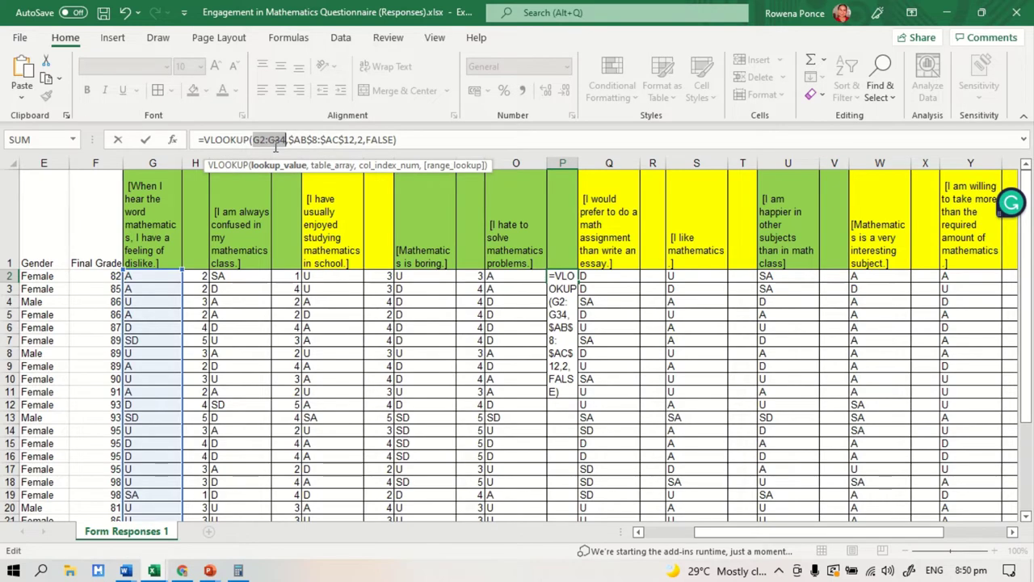
{"action": "key", "text": "BackSpace"}
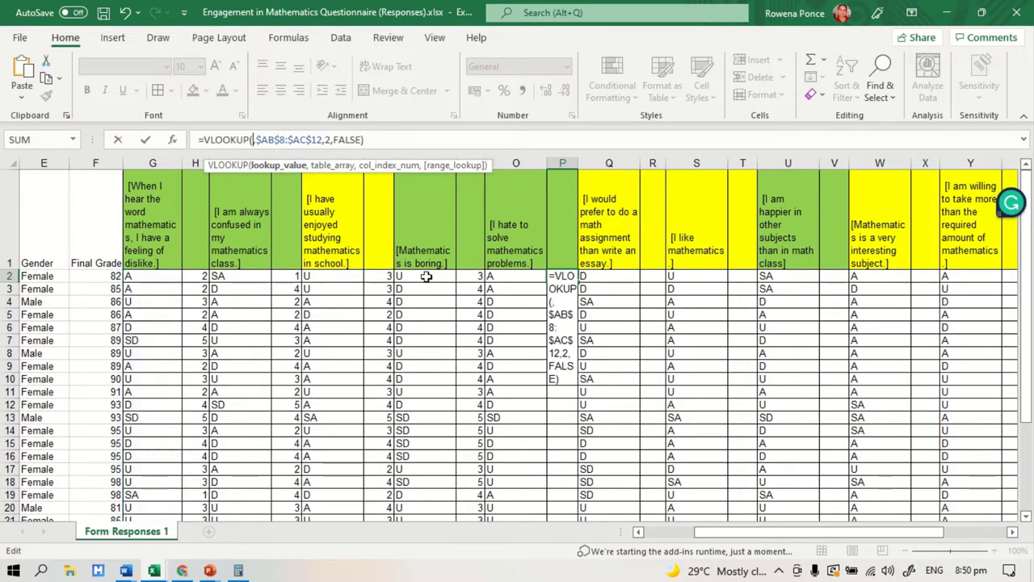
{"action": "left_click_drag", "start_coordinate": [509, 277], "coordinate": [508, 483]}
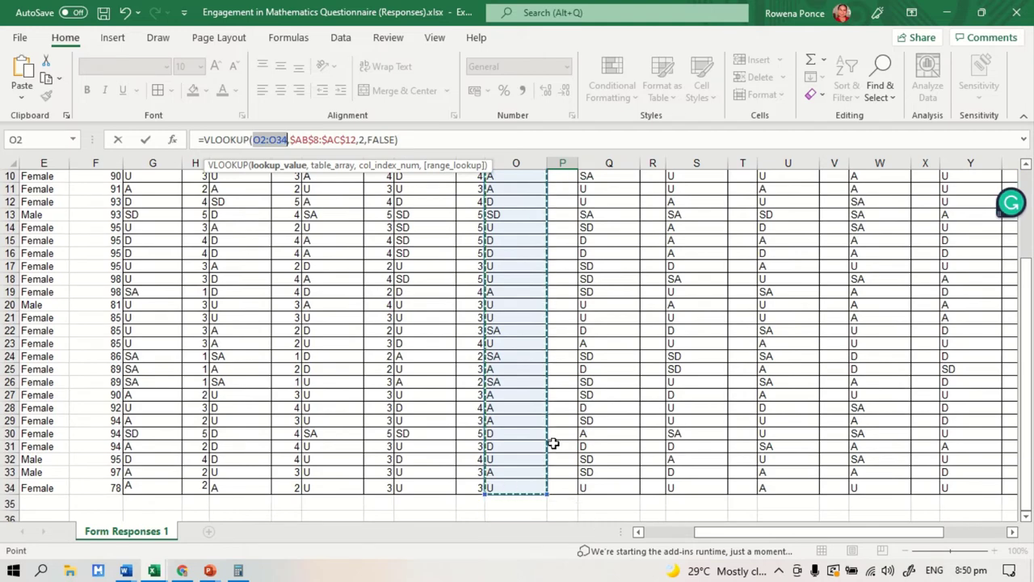
{"action": "key", "text": "Return"}
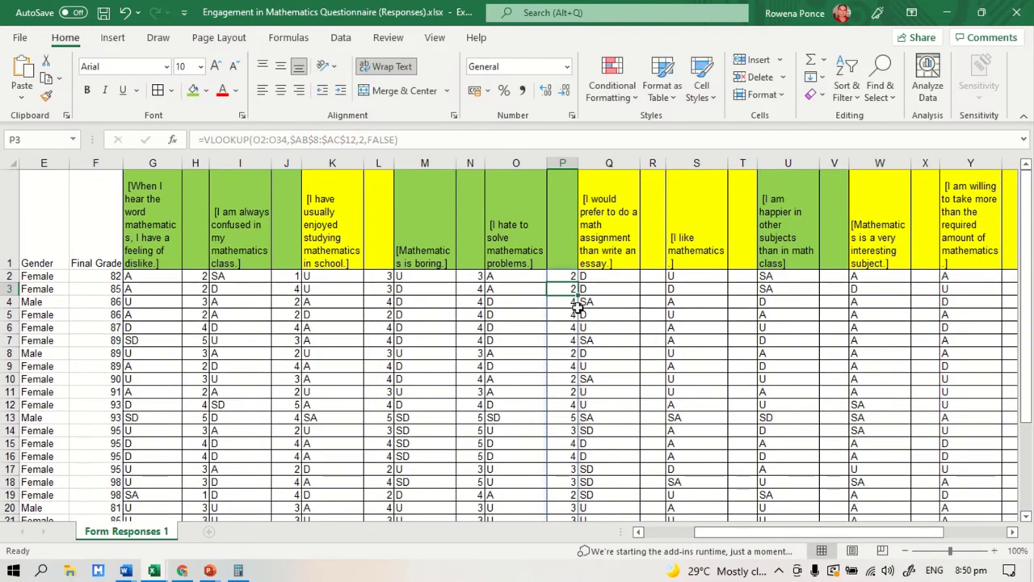
Step: Reuse the copied VLOOKUP in V2 with the lookup value U2:U34 to score "I am happier in other subjects than in math class"
{"action": "left_click", "coordinate": [629, 278]}
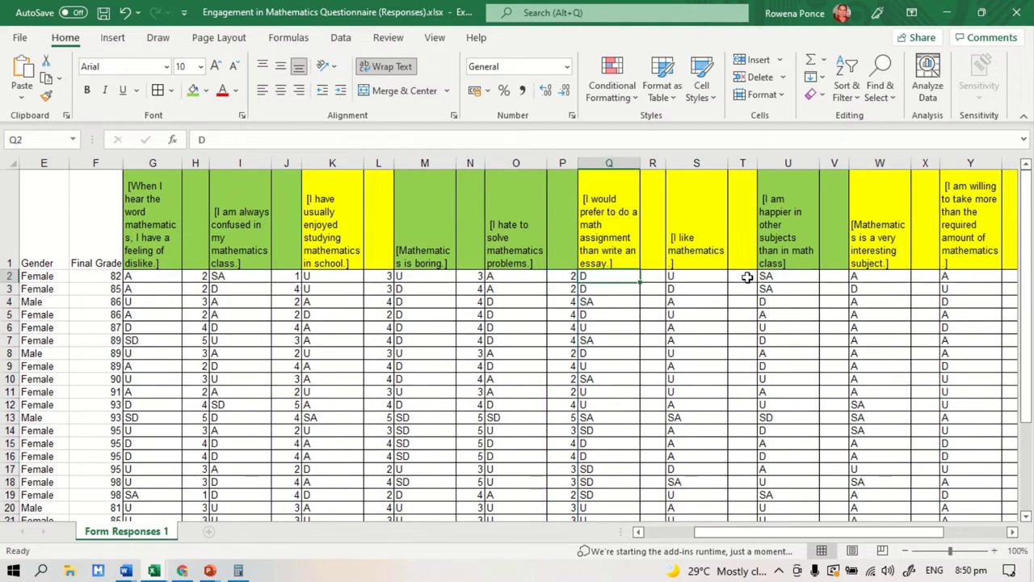
{"action": "left_click", "coordinate": [831, 279]}
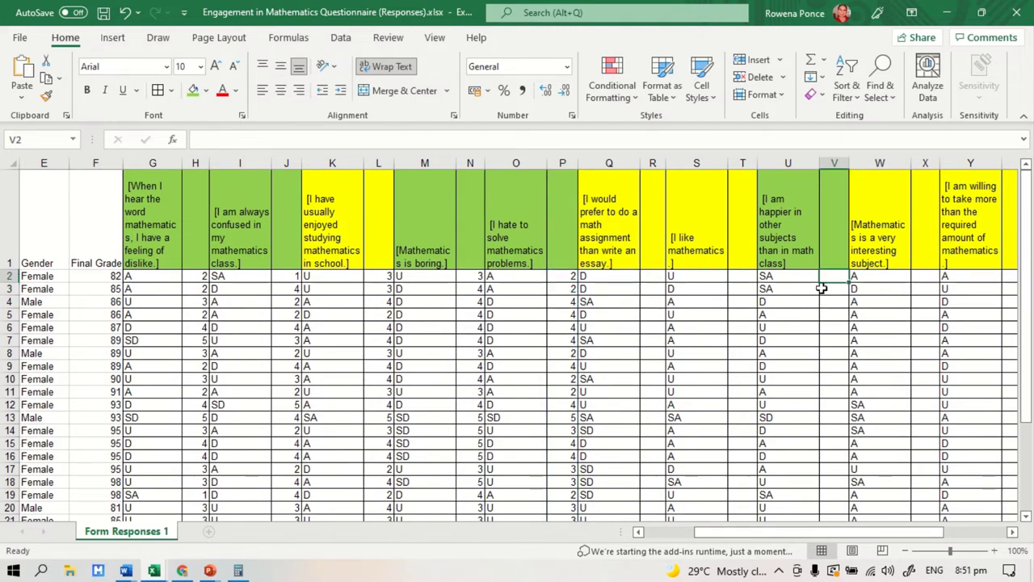
{"action": "type", "text": "="}
{"action": "key", "text": "BackSpace"}
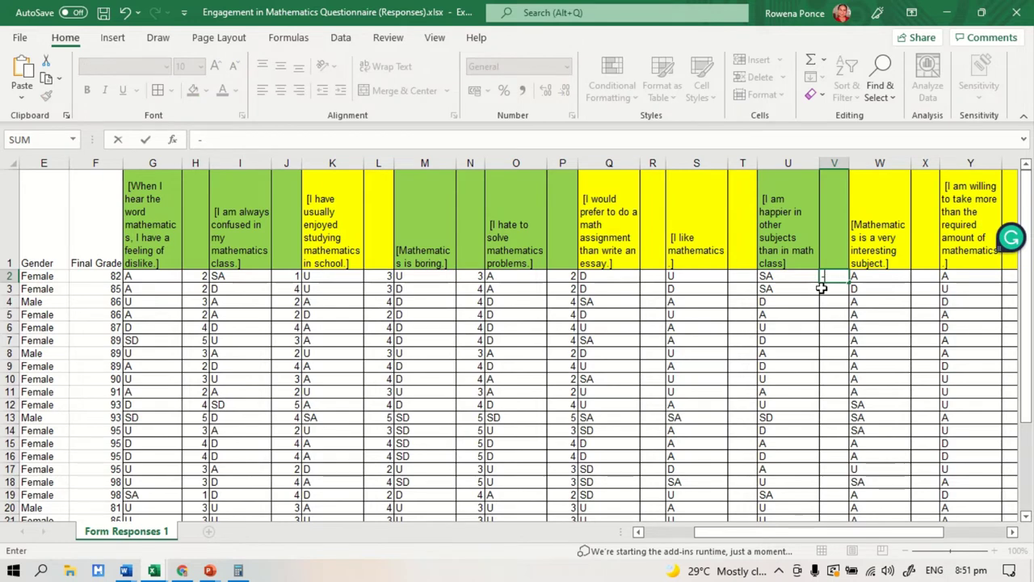
{"action": "type", "text": "=VLOOKUP(G2:G34,$AB$8:$AC$12,2,FALSE)"}
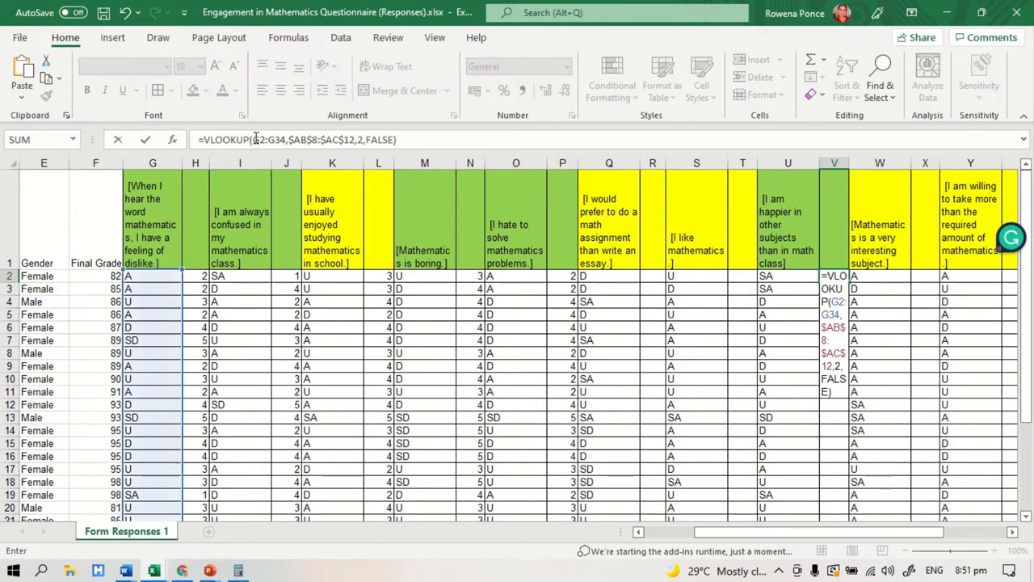
{"action": "left_click_drag", "start_coordinate": [253, 139], "coordinate": [287, 139]}
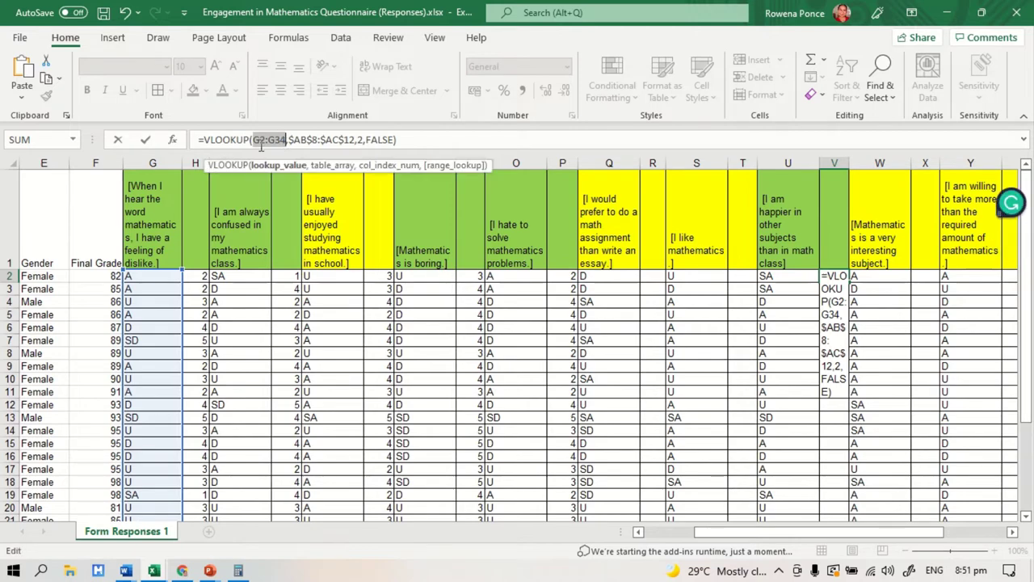
{"action": "key", "text": "BackSpace"}
{"action": "left_click_drag", "start_coordinate": [780, 276], "coordinate": [796, 487]}
{"action": "key", "text": "Return"}
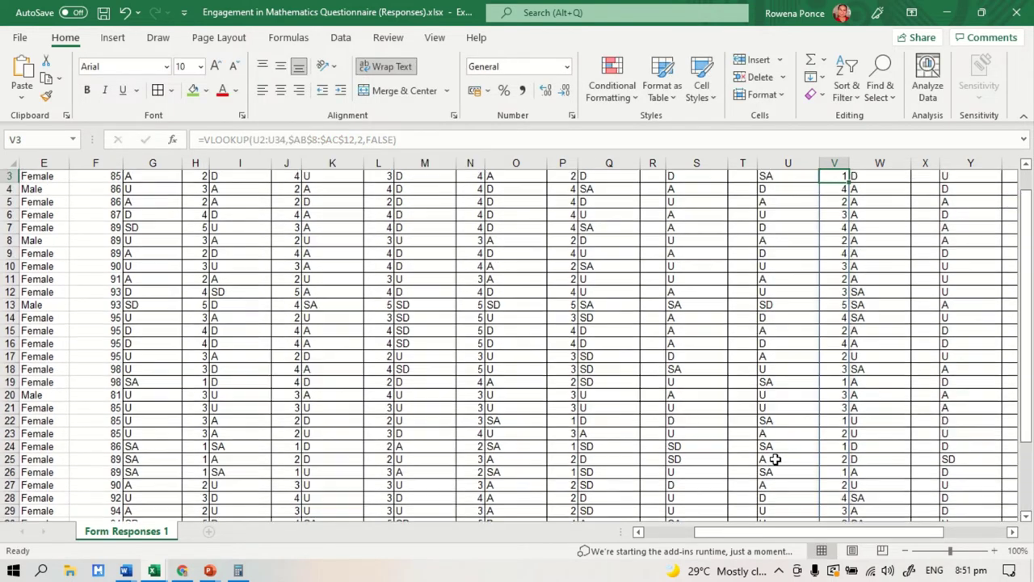
Step: Copy the full text of the yellow-key VLOOKUP formula in L2
{"action": "scroll", "coordinate": [953, 453], "scroll_direction": "up", "scroll_amount": 1}
{"action": "left_click_drag", "start_coordinate": [893, 531], "coordinate": [861, 545]}
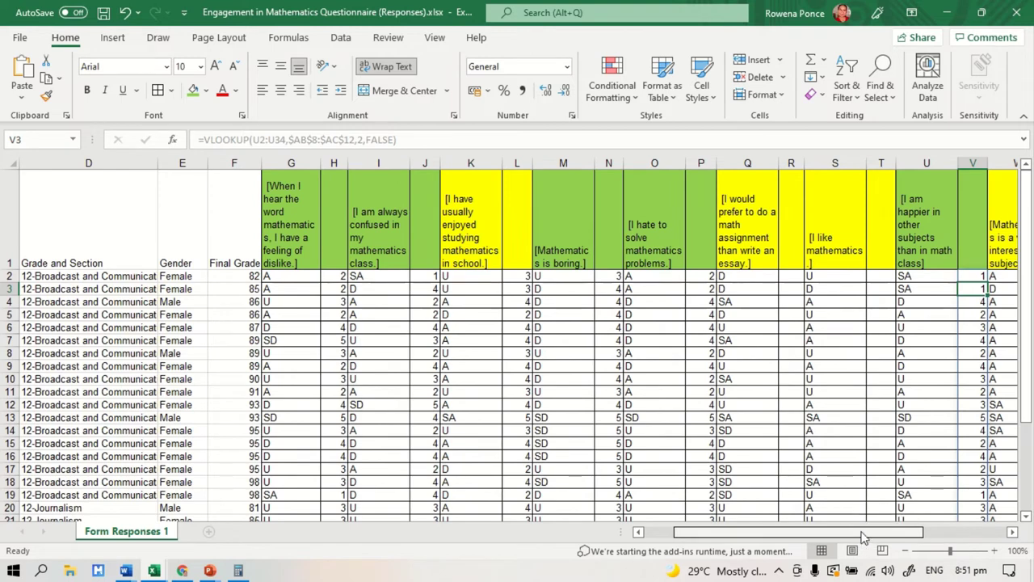
{"action": "left_click", "coordinate": [451, 279]}
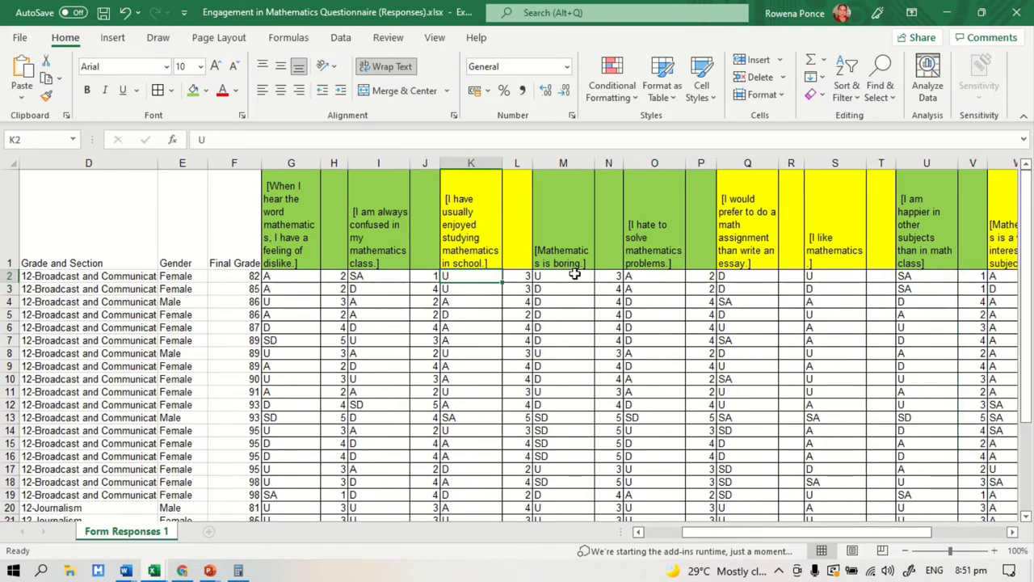
{"action": "left_click", "coordinate": [524, 276]}
{"action": "left_click_drag", "start_coordinate": [392, 139], "coordinate": [176, 137]}
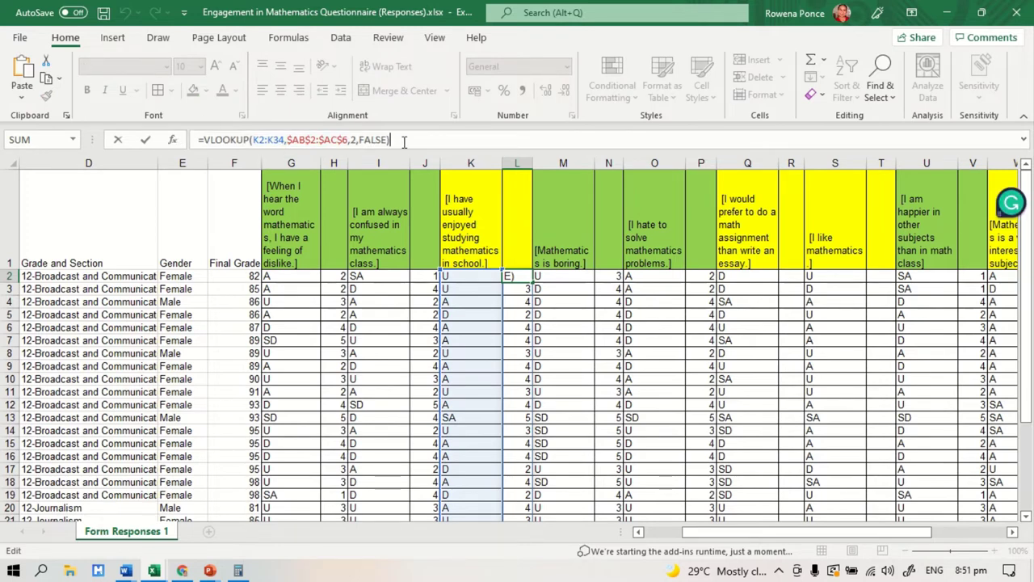
{"action": "left_click_drag", "start_coordinate": [396, 139], "coordinate": [176, 152]}
{"action": "key", "text": "ctrl+c"}
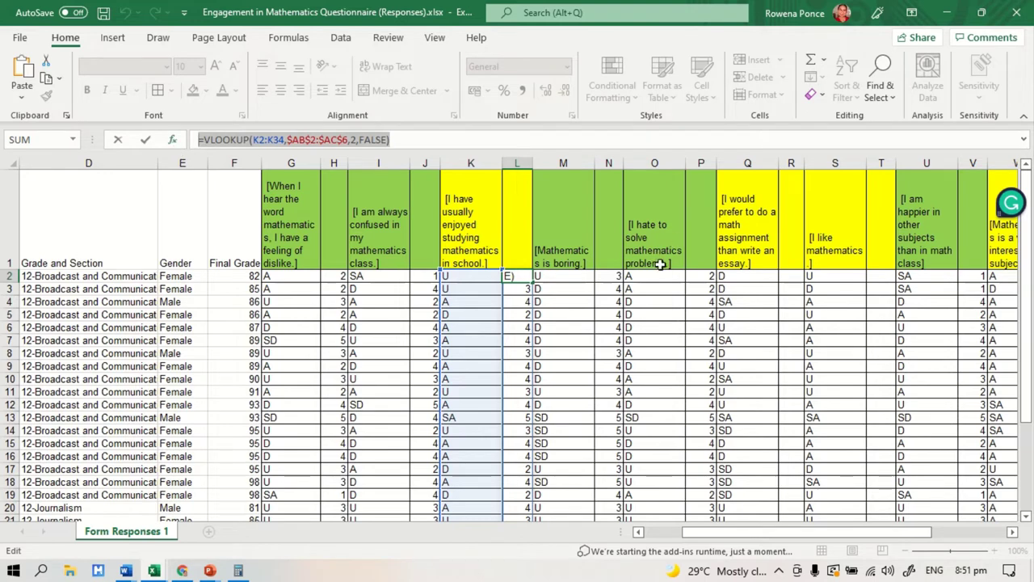
{"action": "type", "text": "="}
{"action": "left_click", "coordinate": [791, 276]}
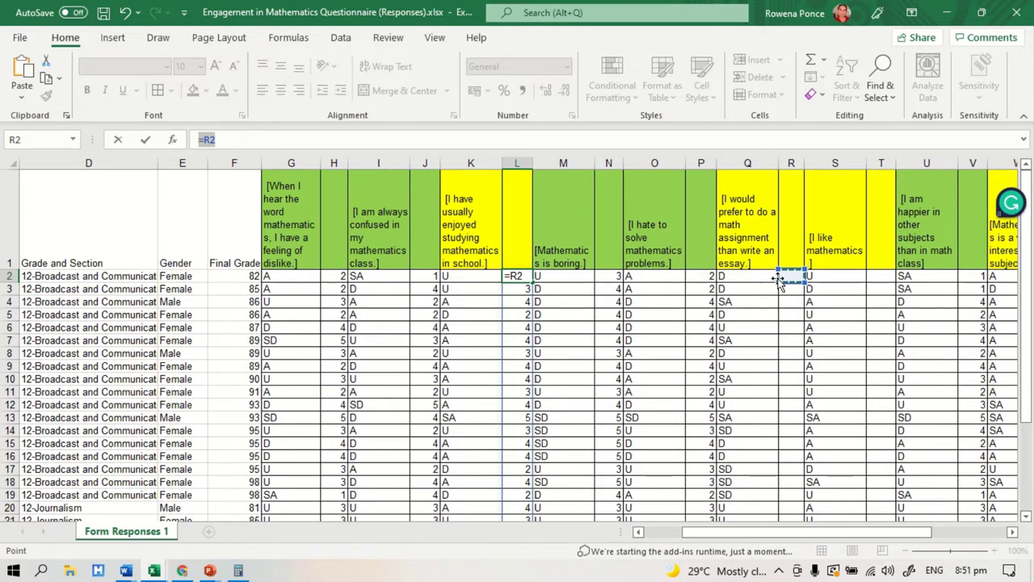
{"action": "key", "text": "ctrl+z"}
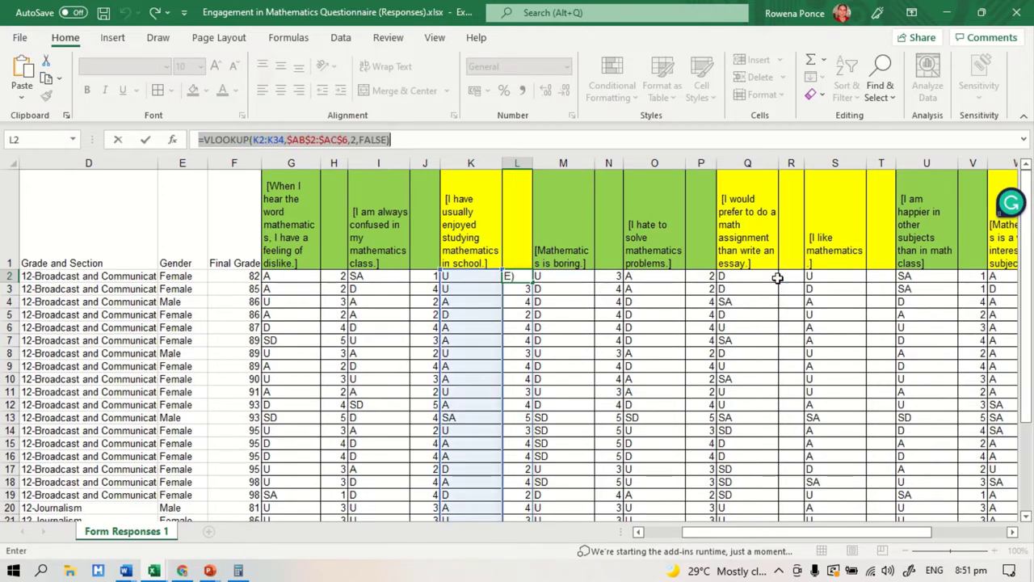
Step: Leave L2 unchanged, start a formula in R2 and paste the copied yellow-key VLOOKUP text into it
{"action": "key", "text": "Escape"}
{"action": "left_click", "coordinate": [798, 275]}
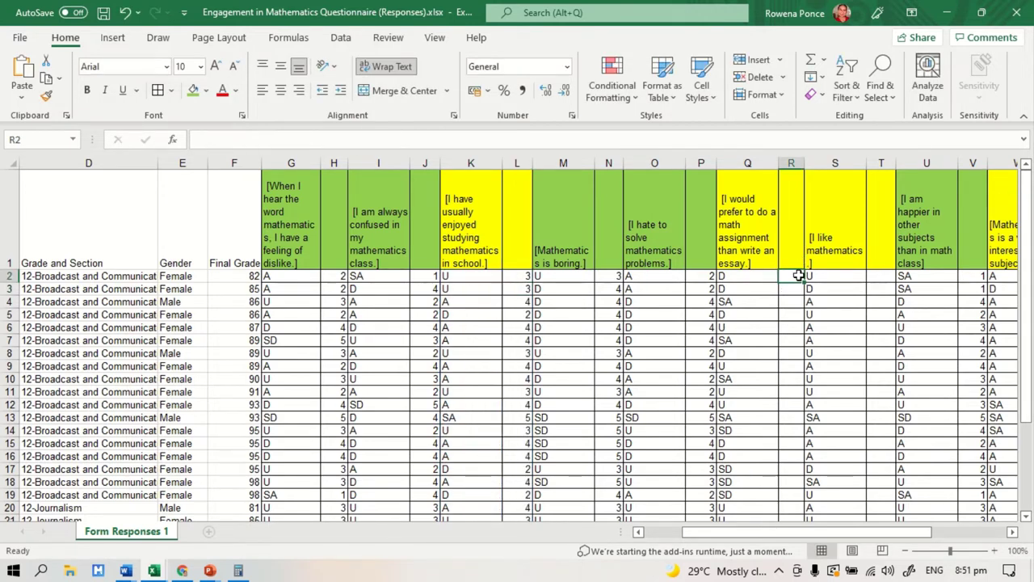
{"action": "key", "text": "BackSpace"}
{"action": "type", "text": "="}
{"action": "key", "text": "ctrl+v"}
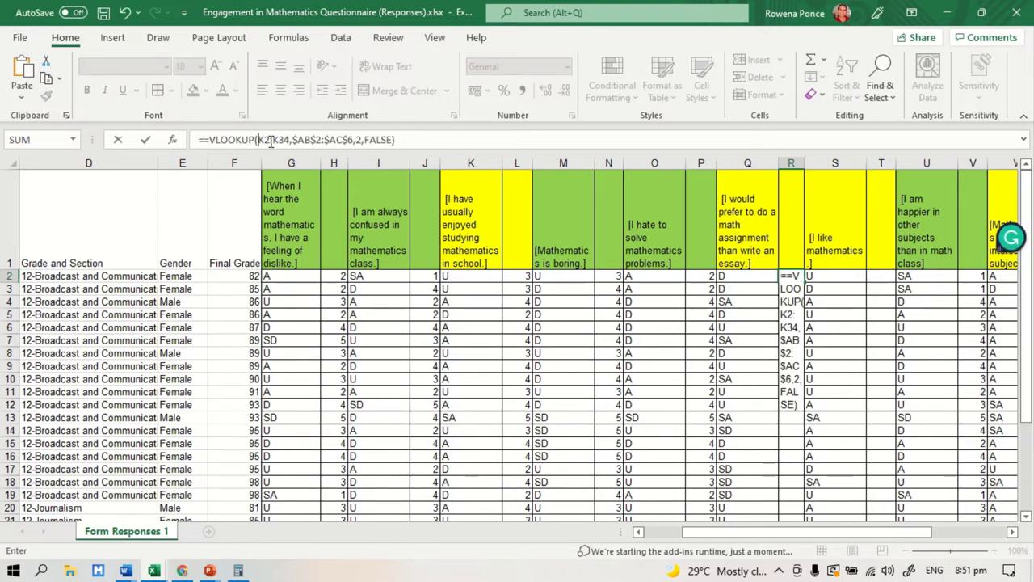
Step: Replace the lookup value in R2's pasted VLOOKUP with Q2:Q34 to score "I would prefer to do a math assignment than write an essay"
{"action": "left_click_drag", "start_coordinate": [260, 141], "coordinate": [292, 141]}
{"action": "key", "text": "BackSpace"}
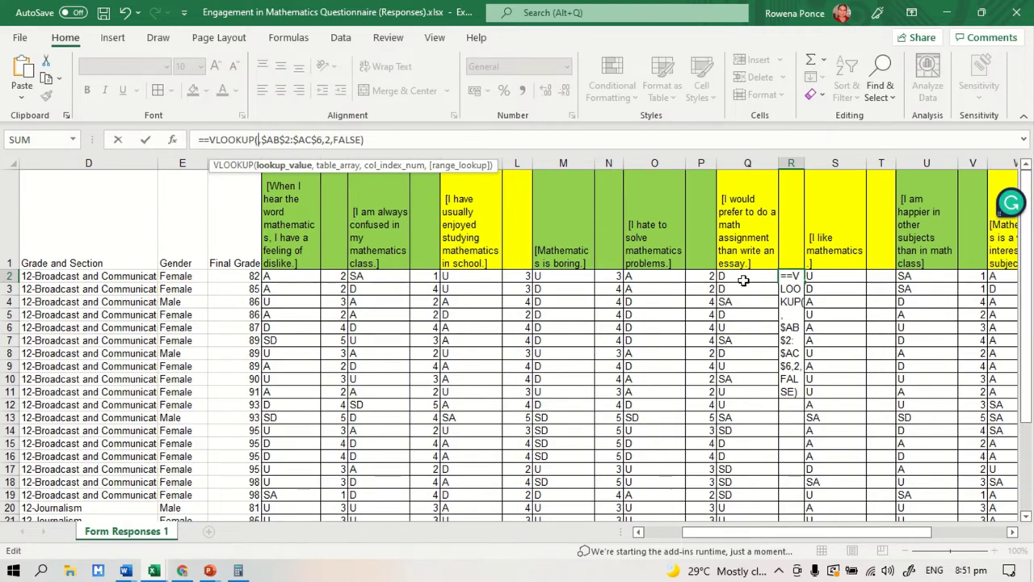
{"action": "left_click_drag", "start_coordinate": [742, 281], "coordinate": [743, 489]}
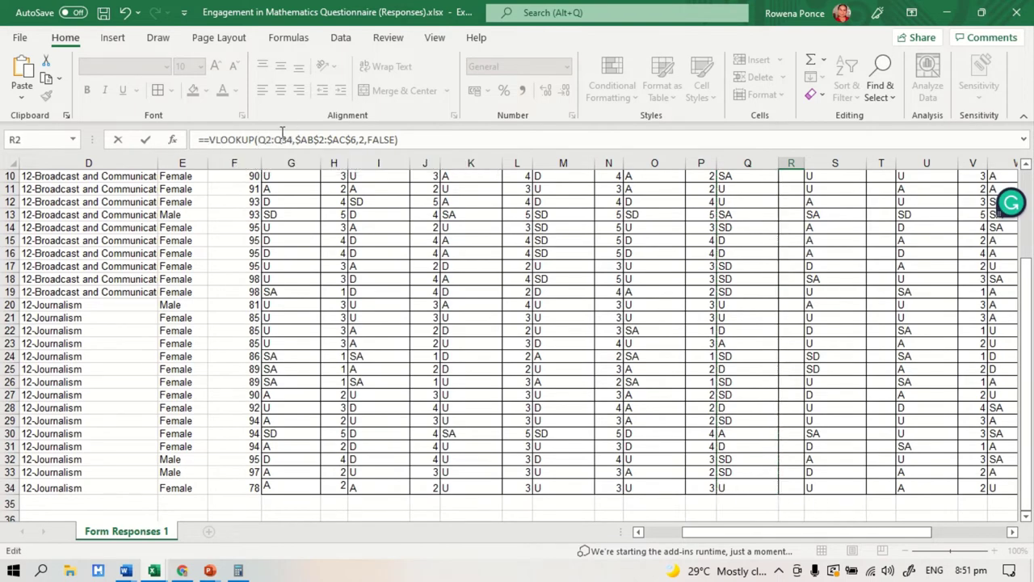
{"action": "left_click", "coordinate": [282, 135]}
{"action": "key", "text": "Return"}
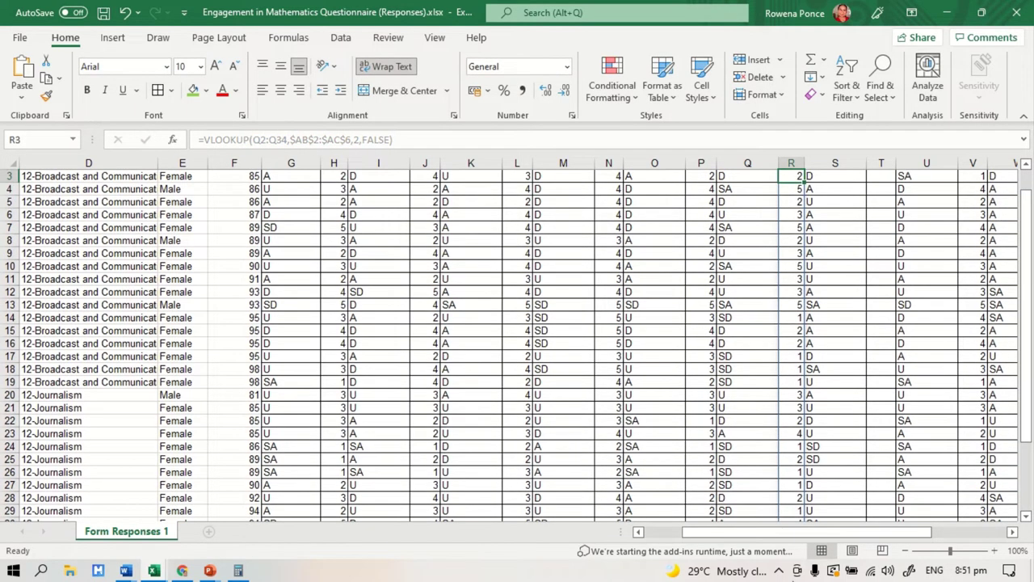
Step: Copy the yellow-key VLOOKUP in R2 and paste only its formula into T2 to score "I like mathematics"
{"action": "left_click_drag", "start_coordinate": [782, 529], "coordinate": [833, 531]}
{"action": "scroll", "coordinate": [578, 380], "scroll_direction": "up", "scroll_amount": 1}
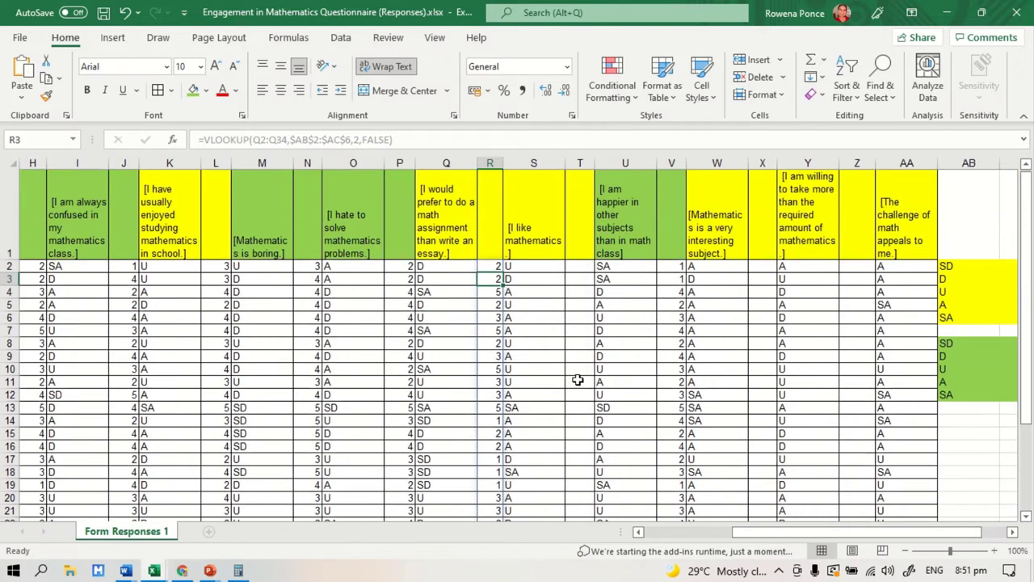
{"action": "left_click", "coordinate": [495, 275]}
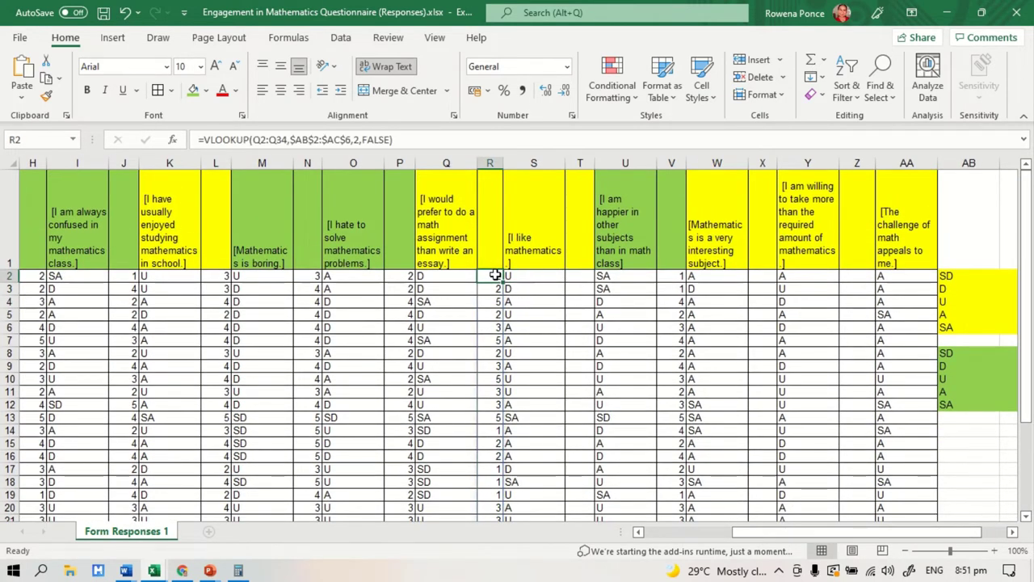
{"action": "right_click", "coordinate": [495, 276]}
{"action": "left_click", "coordinate": [536, 188]}
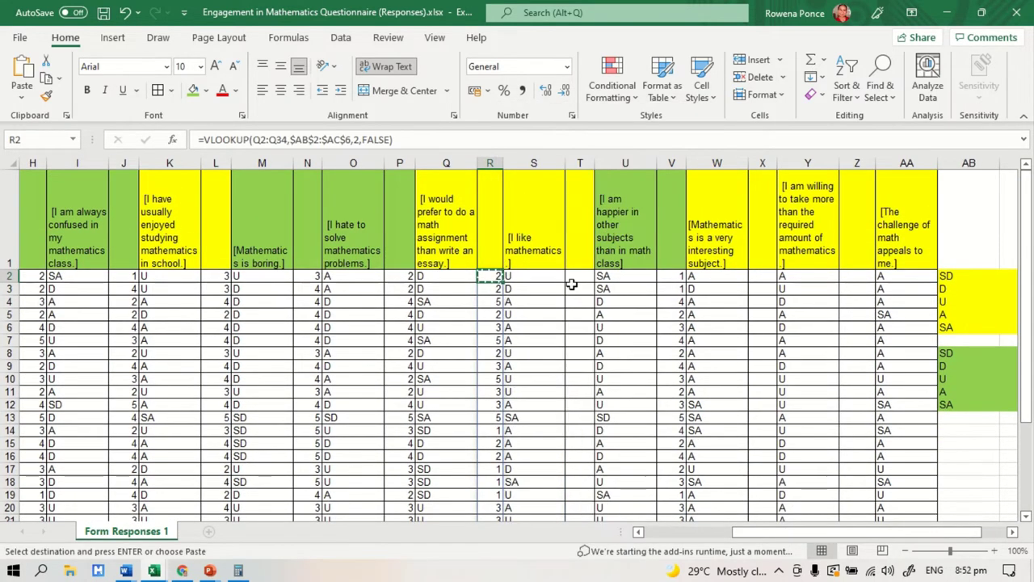
{"action": "right_click", "coordinate": [576, 276]}
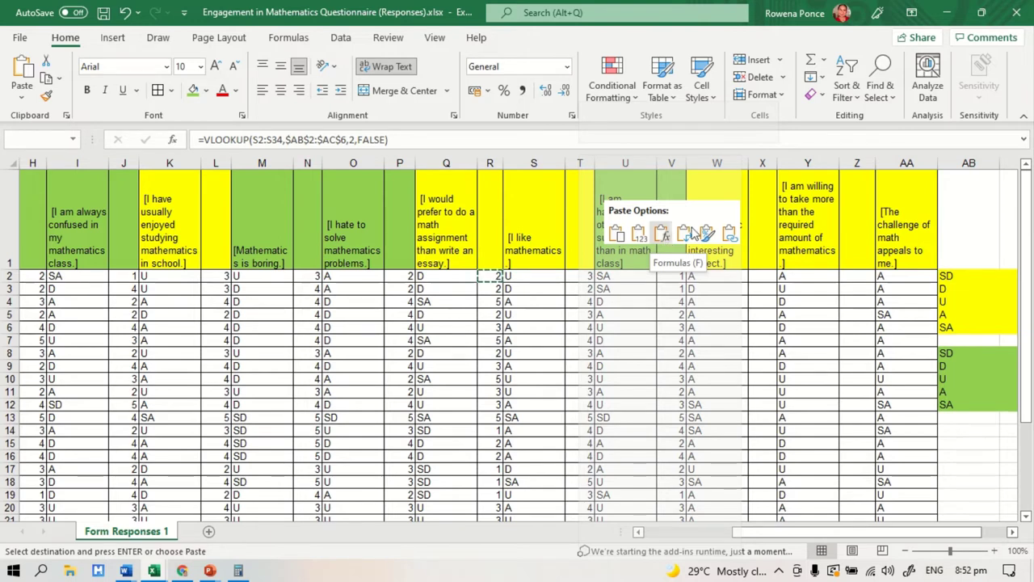
{"action": "left_click", "coordinate": [968, 219]}
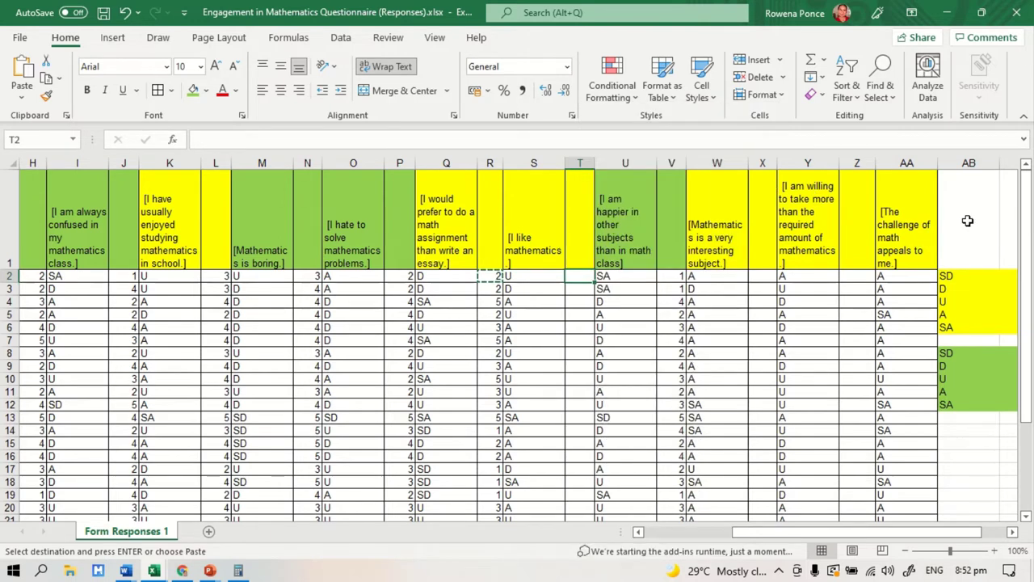
{"action": "right_click", "coordinate": [483, 276]}
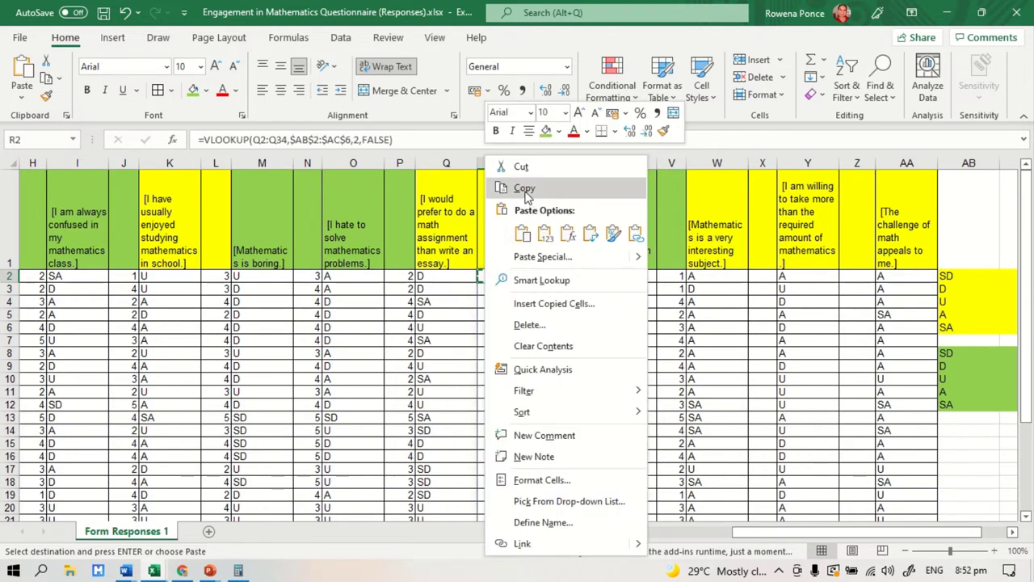
{"action": "left_click", "coordinate": [525, 191]}
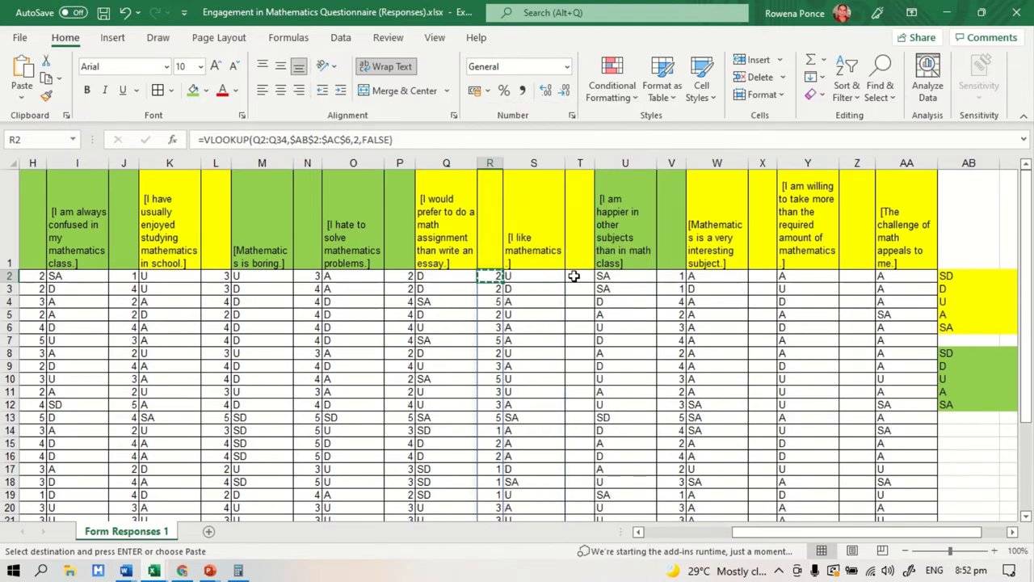
{"action": "right_click", "coordinate": [574, 276]}
{"action": "left_click", "coordinate": [656, 236]}
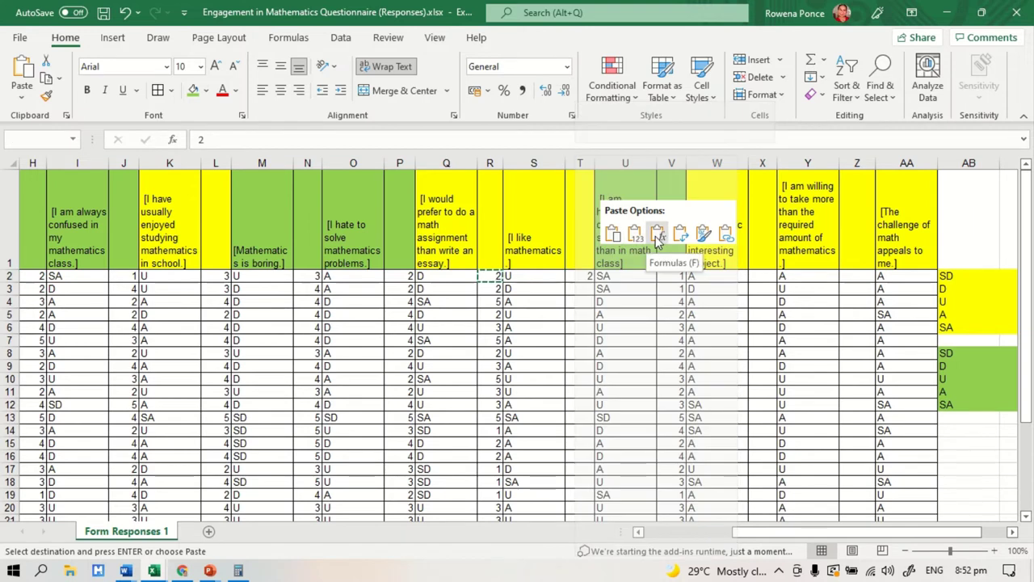
{"action": "left_click", "coordinate": [658, 236]}
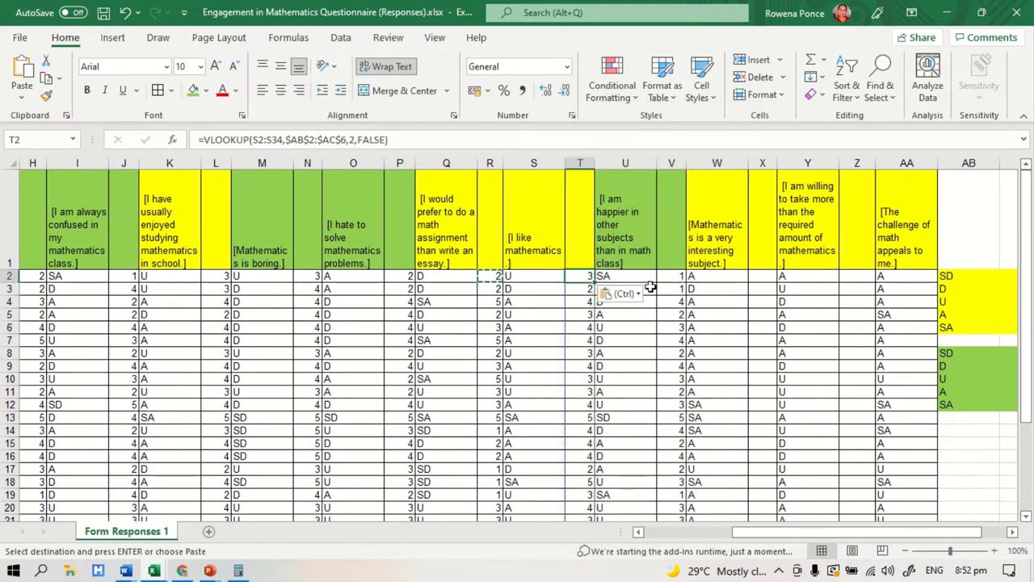
Step: Paste only R2's formula into X2 and Z2 to score the "very interesting subject" and "required amount of mathematics" statements
{"action": "right_click", "coordinate": [763, 279]}
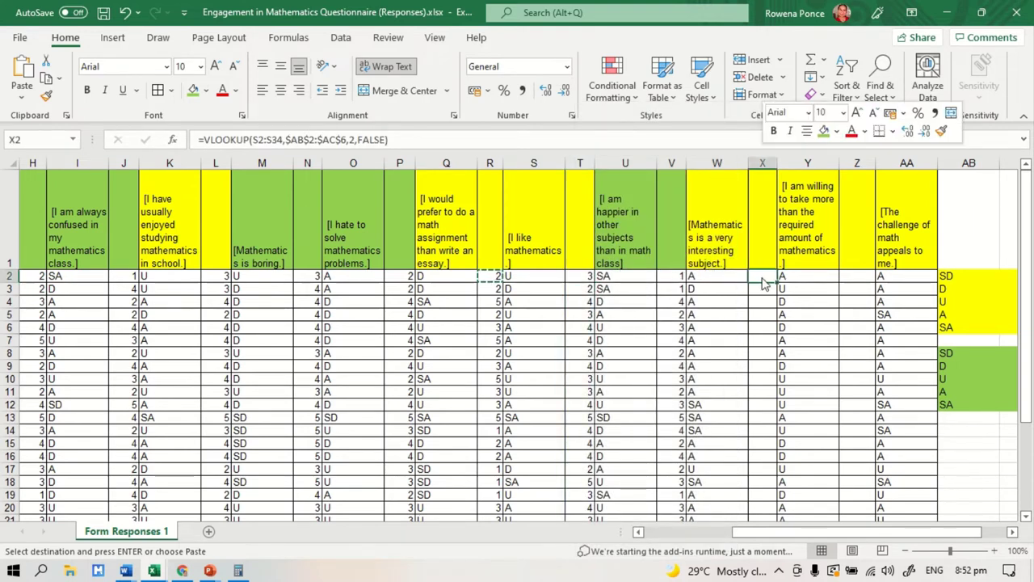
{"action": "left_click", "coordinate": [846, 234]}
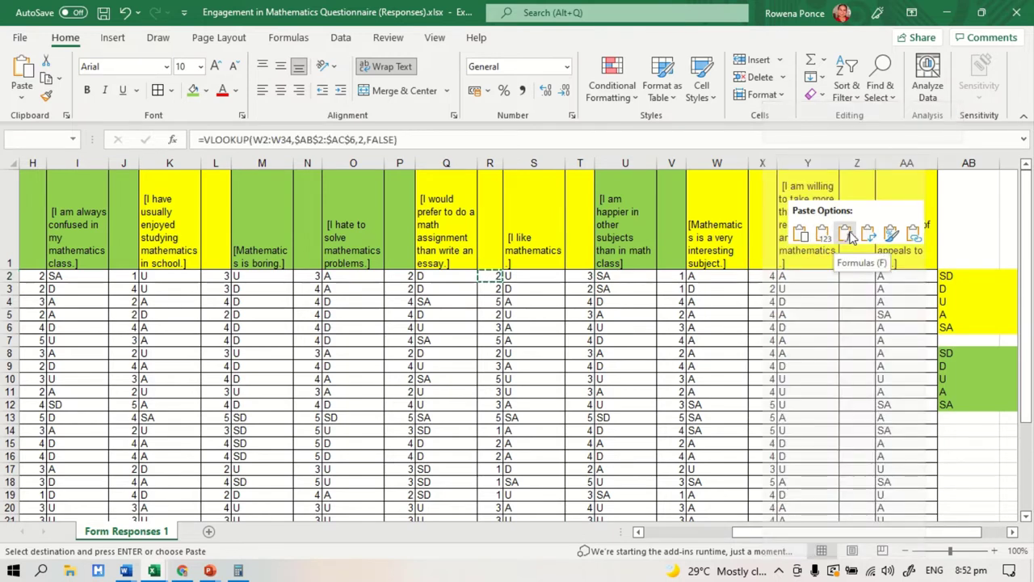
{"action": "left_click", "coordinate": [492, 274]}
{"action": "right_click", "coordinate": [492, 275]}
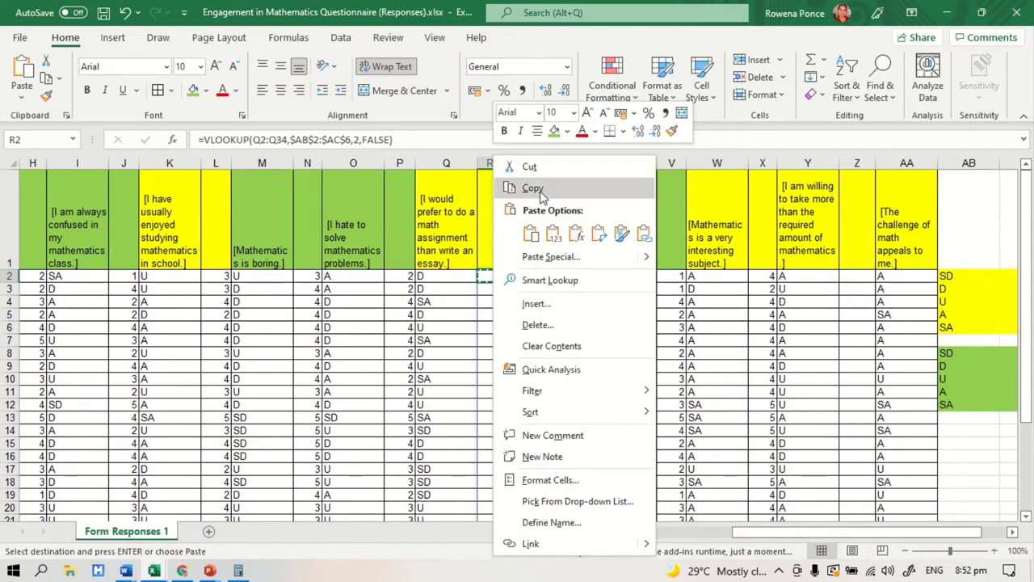
{"action": "left_click", "coordinate": [541, 194]}
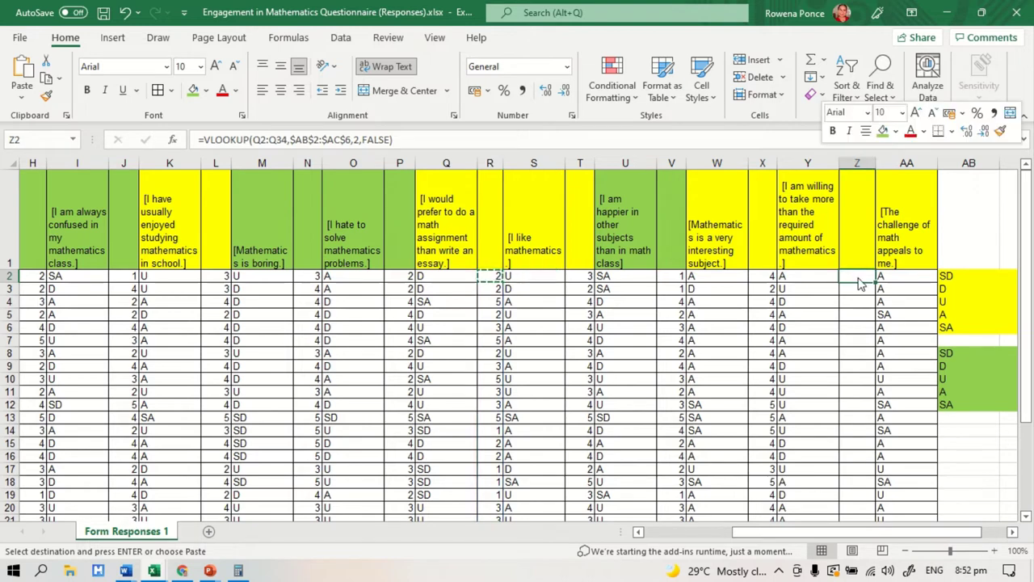
{"action": "right_click", "coordinate": [857, 277]}
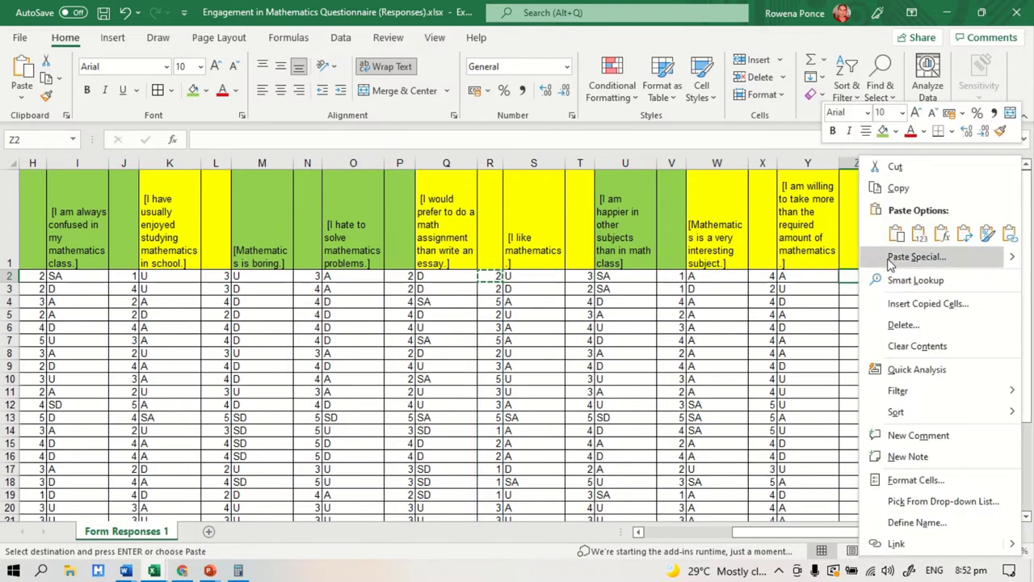
{"action": "left_click", "coordinate": [943, 234]}
Step: Insert an empty column before column AB, between "The challenge of math appeals to me" and the scoring keys
{"action": "left_click_drag", "start_coordinate": [871, 533], "coordinate": [895, 533]}
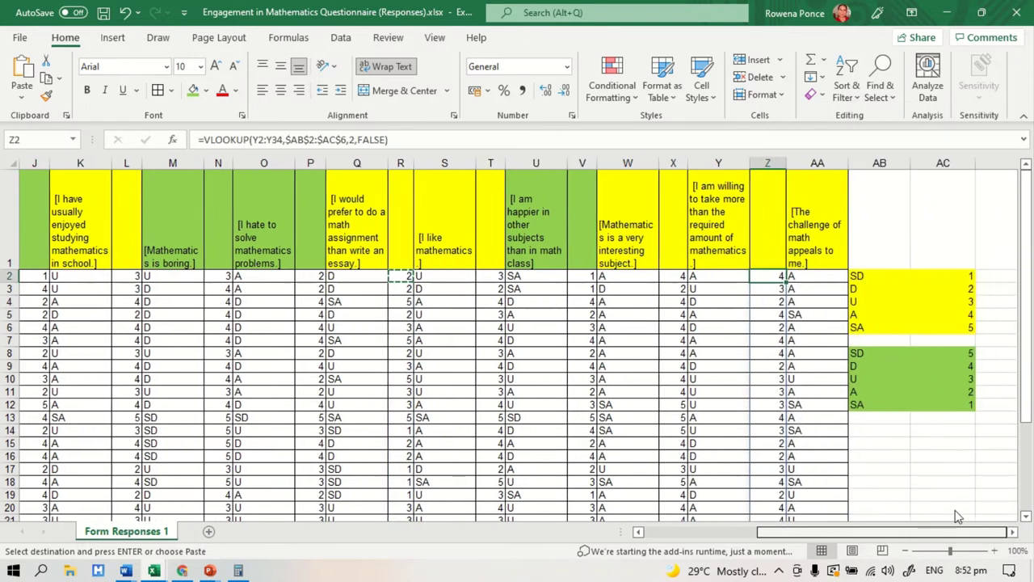
{"action": "right_click", "coordinate": [862, 159]}
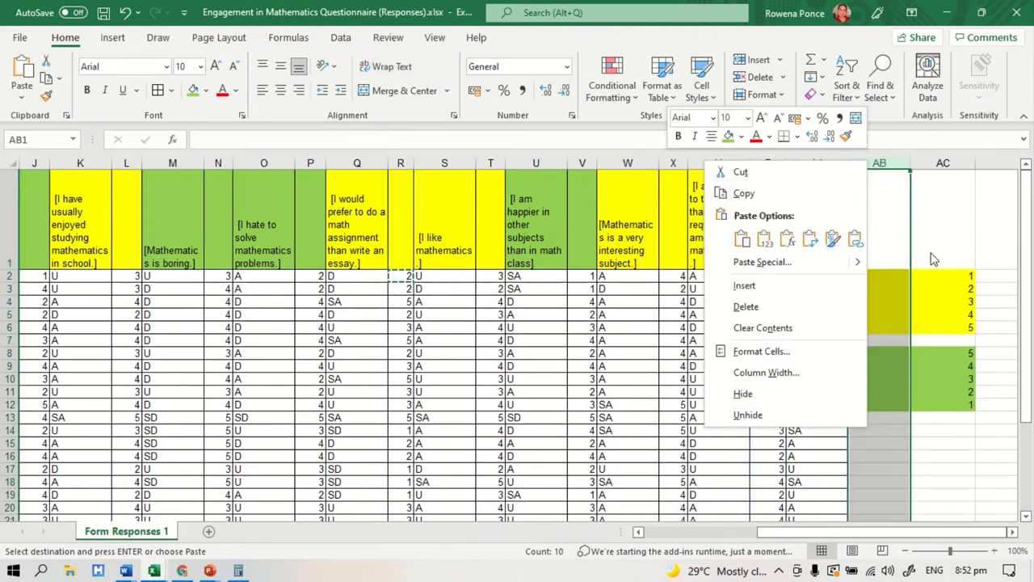
{"action": "left_click", "coordinate": [844, 290]}
{"action": "left_click", "coordinate": [882, 454]}
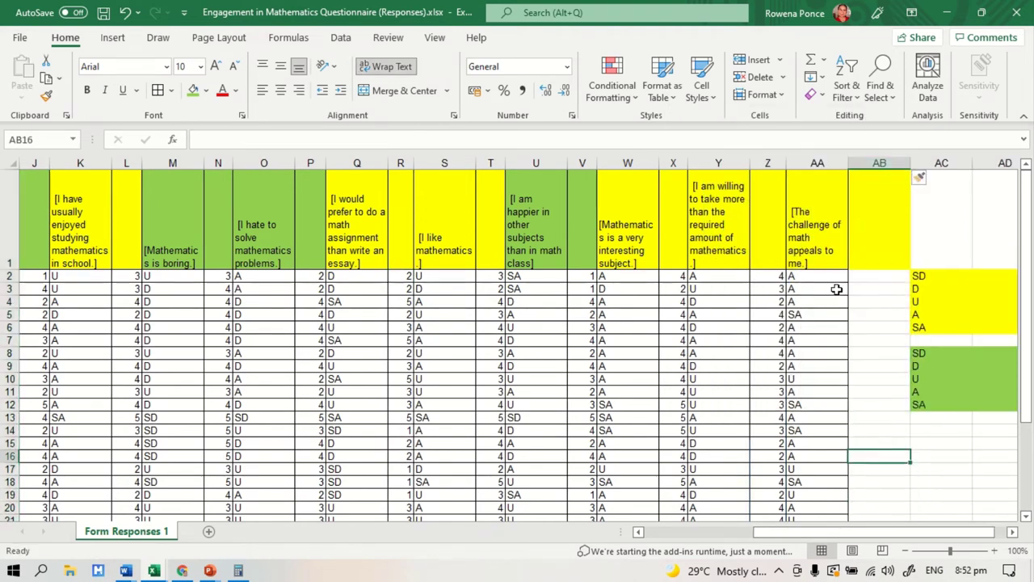
Step: Copy R2 and paste only its formula into AB2 to score "The challenge of math appeals to me"
{"action": "right_click", "coordinate": [857, 275]}
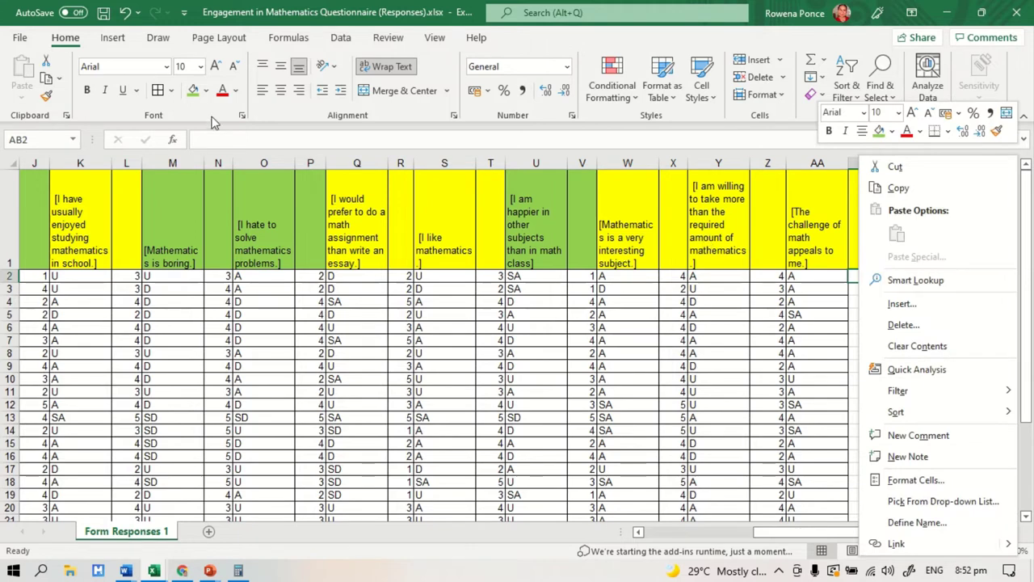
{"action": "left_click", "coordinate": [361, 277]}
{"action": "left_click", "coordinate": [394, 275]}
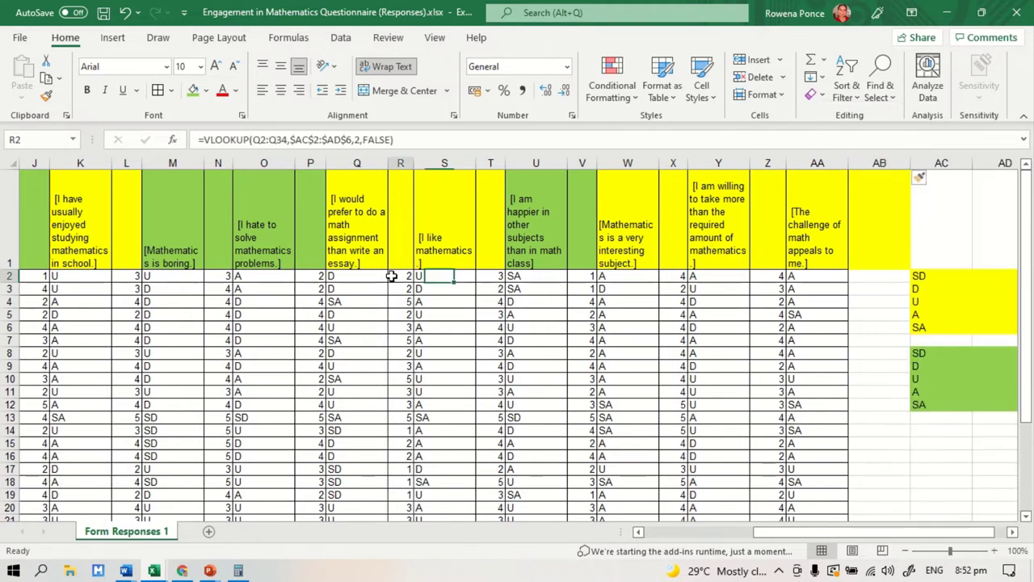
{"action": "right_click", "coordinate": [394, 275]}
{"action": "left_click", "coordinate": [433, 189]}
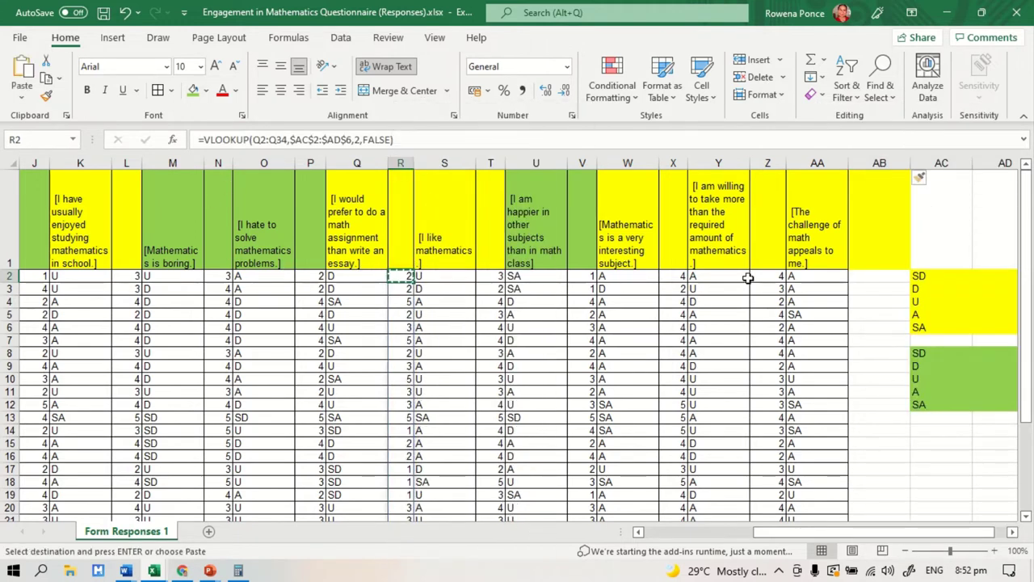
{"action": "right_click", "coordinate": [855, 276]}
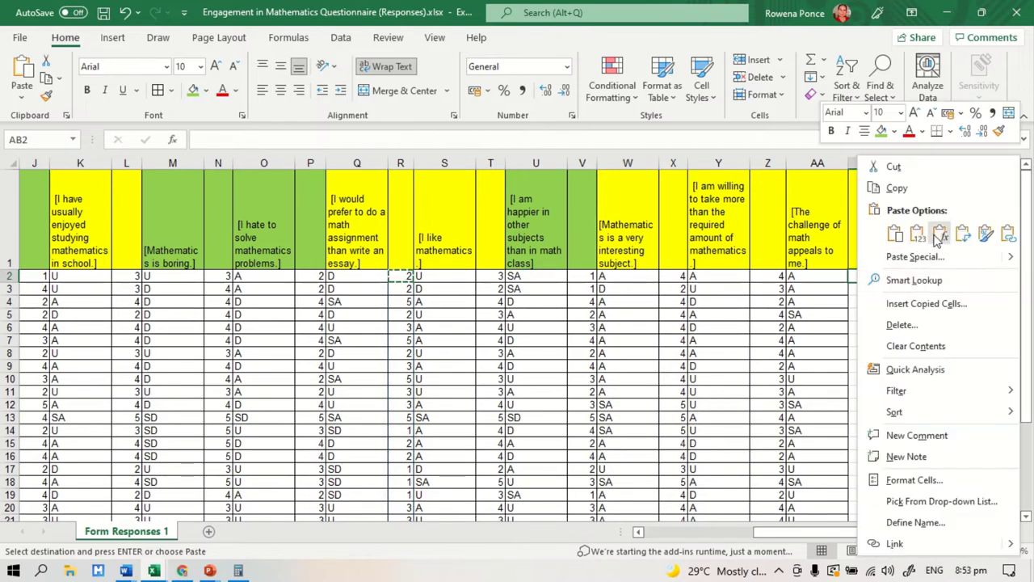
{"action": "left_click", "coordinate": [940, 238]}
{"action": "left_click_drag", "start_coordinate": [897, 279], "coordinate": [873, 491]}
{"action": "scroll", "coordinate": [474, 196], "scroll_direction": "up", "scroll_amount": 3}
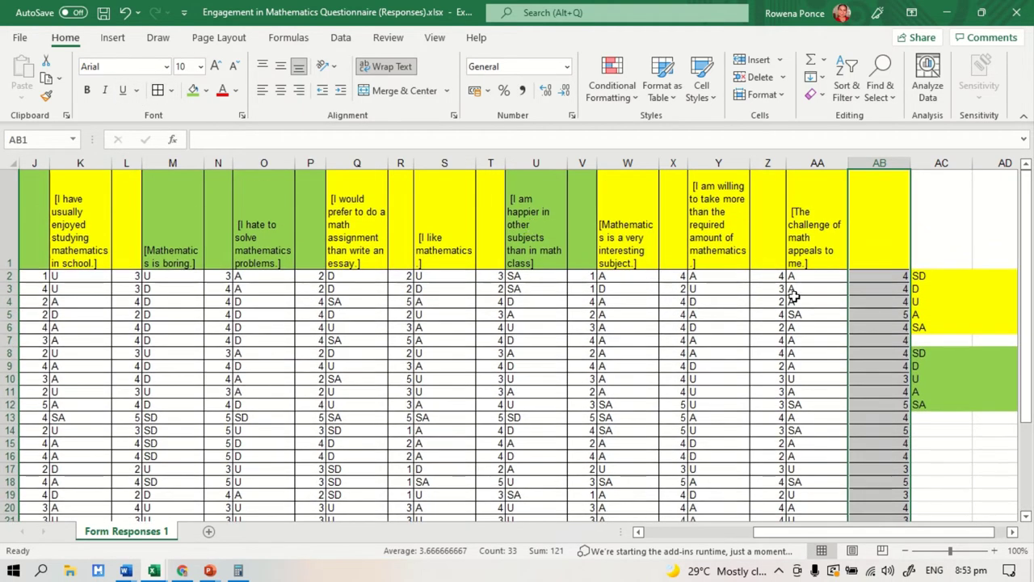
Step: Insert an empty column before column AC to separate the last scores from the scoring keys
{"action": "left_click", "coordinate": [926, 161]}
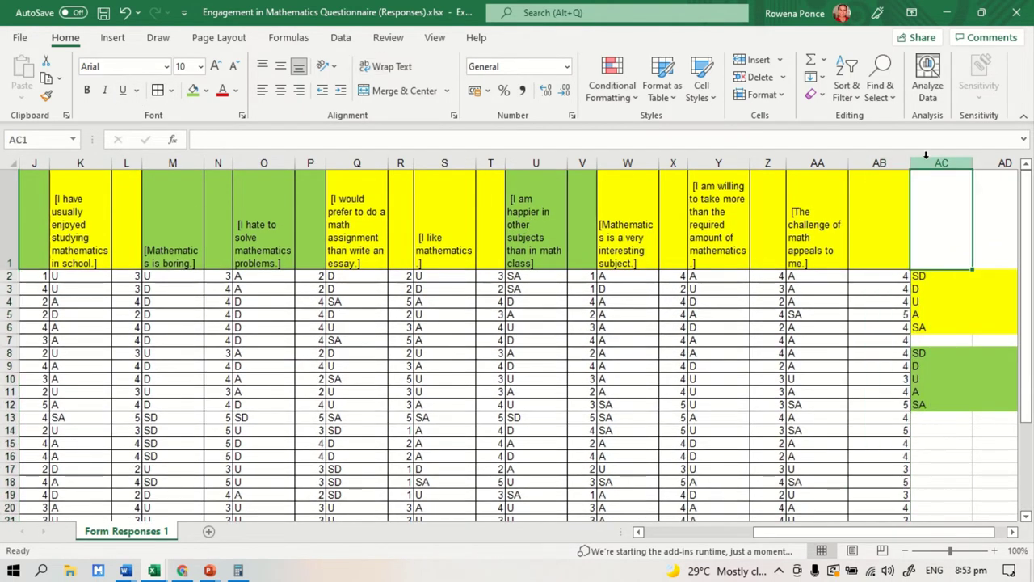
{"action": "right_click", "coordinate": [929, 166]}
{"action": "left_click", "coordinate": [870, 290]}
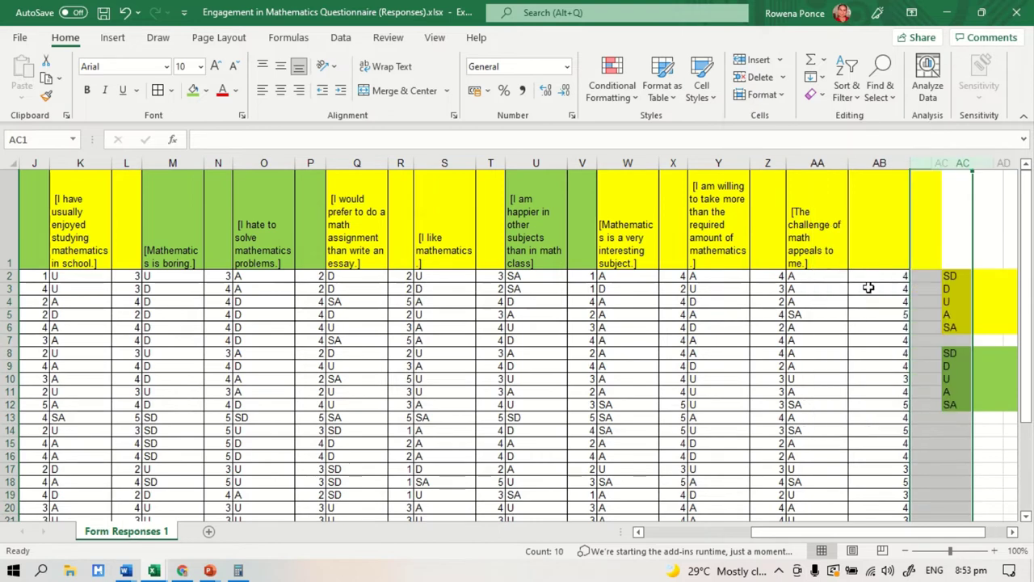
{"action": "left_click", "coordinate": [947, 378]}
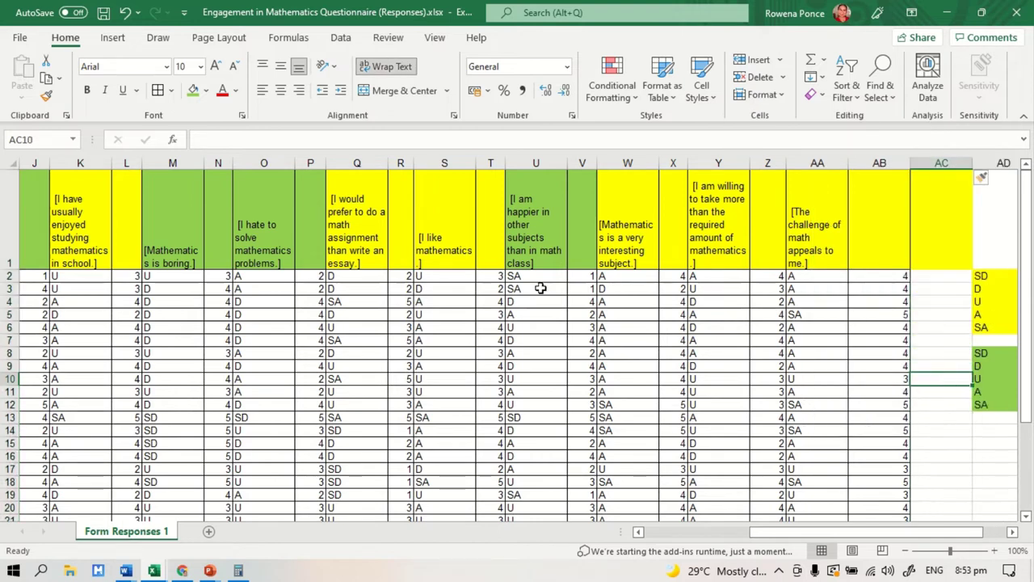
Step: Check the VLOOKUP formula in V2 and look over the scored columns across the whole sheet
{"action": "left_click", "coordinate": [587, 278]}
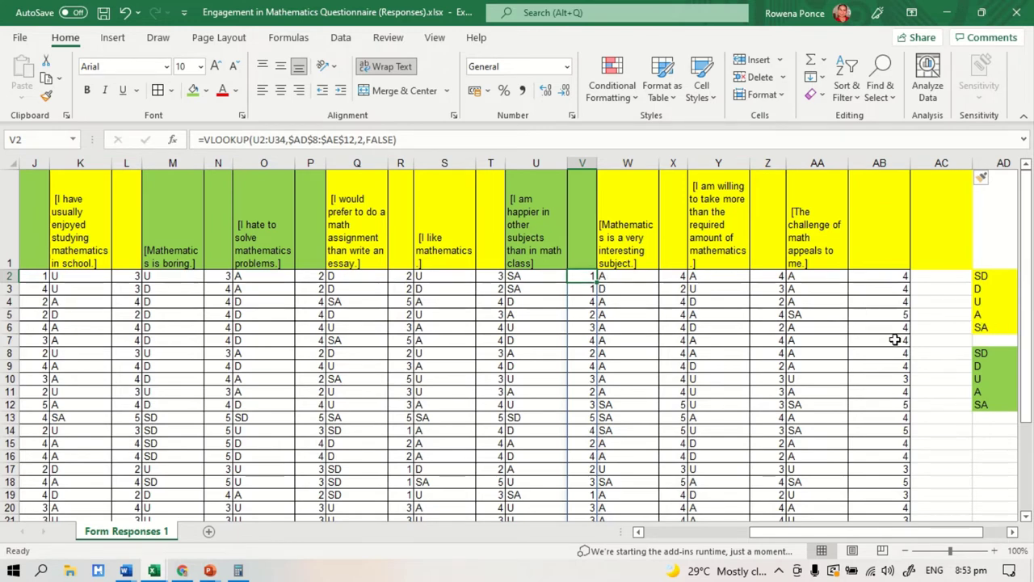
{"action": "left_click", "coordinate": [928, 427]}
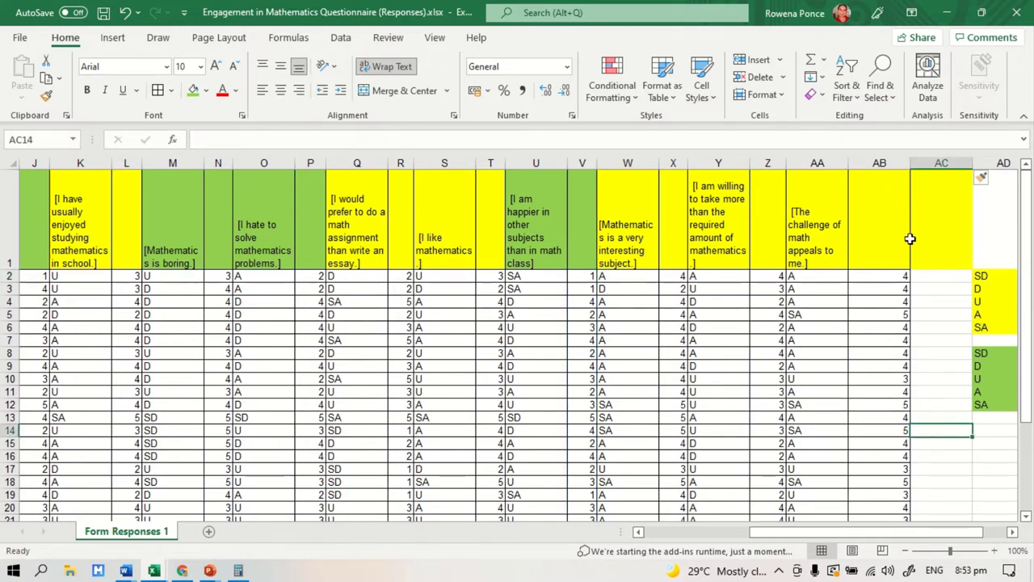
{"action": "left_click_drag", "start_coordinate": [902, 532], "coordinate": [762, 535]}
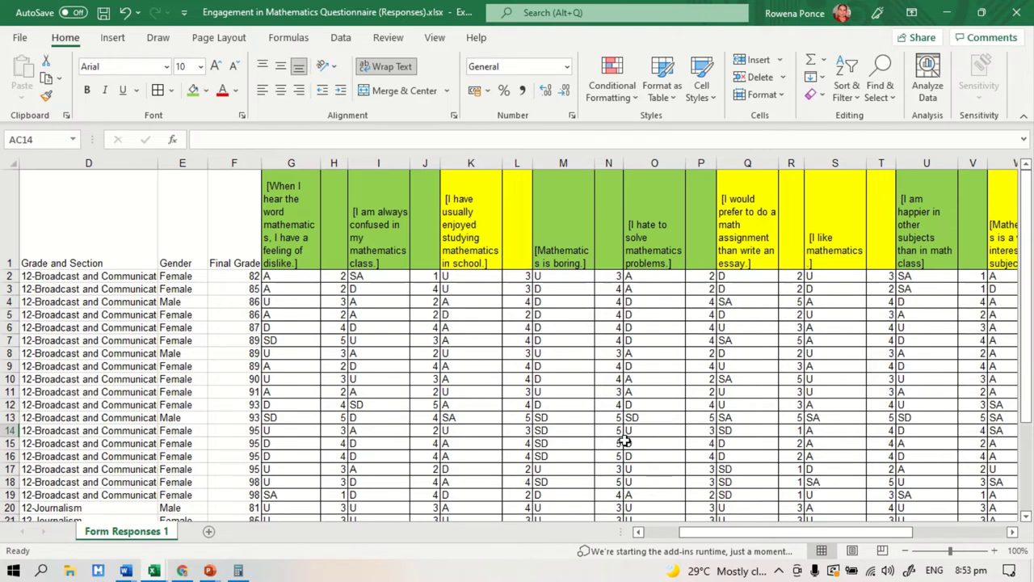
{"action": "left_click_drag", "start_coordinate": [753, 534], "coordinate": [847, 535]}
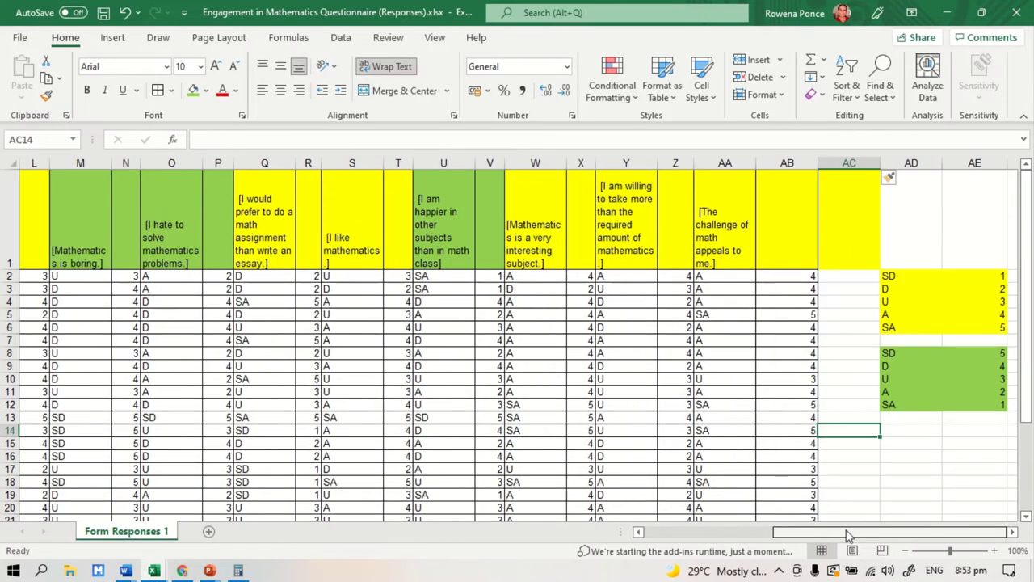
{"action": "left_click_drag", "start_coordinate": [880, 166], "coordinate": [916, 175]}
{"action": "left_click_drag", "start_coordinate": [835, 534], "coordinate": [742, 534]}
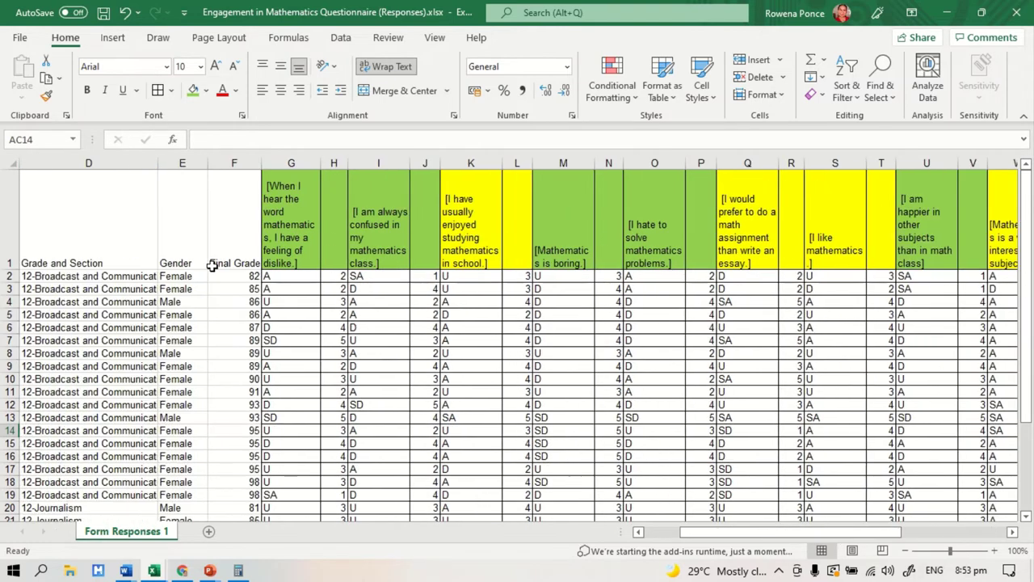
Step: Freeze the header row and the columns up to Grade and Section, using E2 as the split cell
{"action": "left_click", "coordinate": [185, 277]}
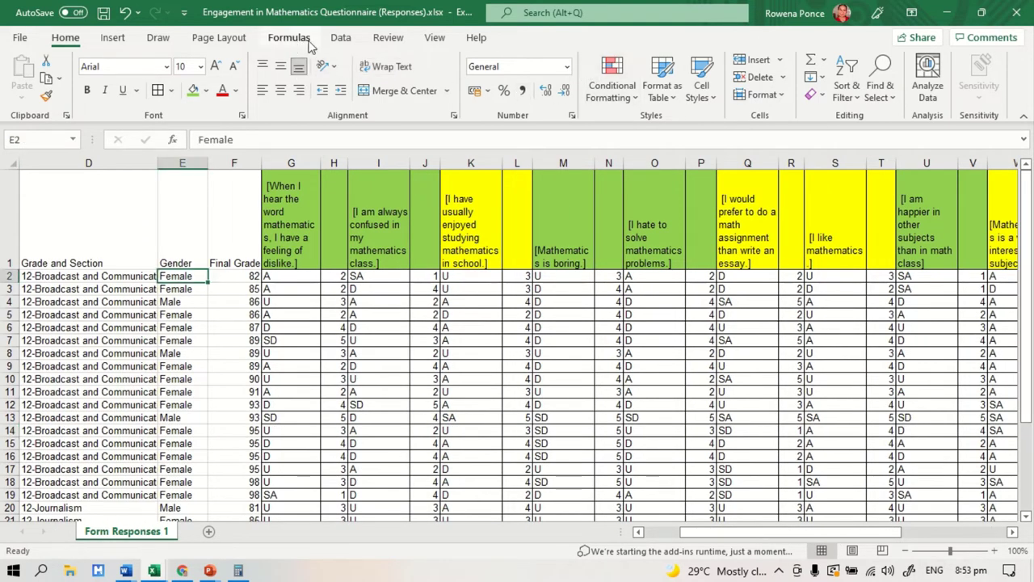
{"action": "left_click", "coordinate": [343, 38]}
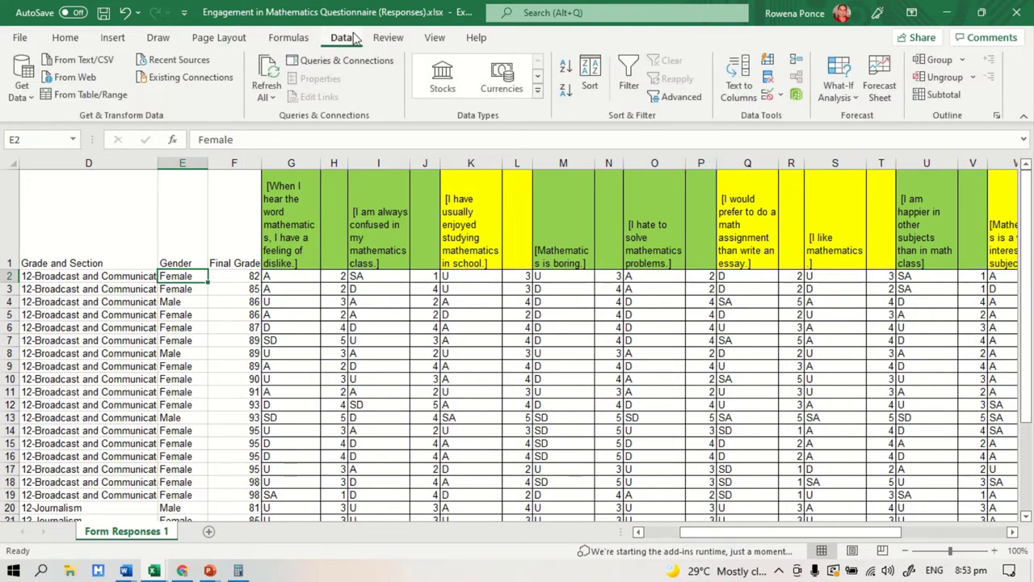
{"action": "left_click", "coordinate": [389, 38]}
{"action": "left_click", "coordinate": [430, 40]}
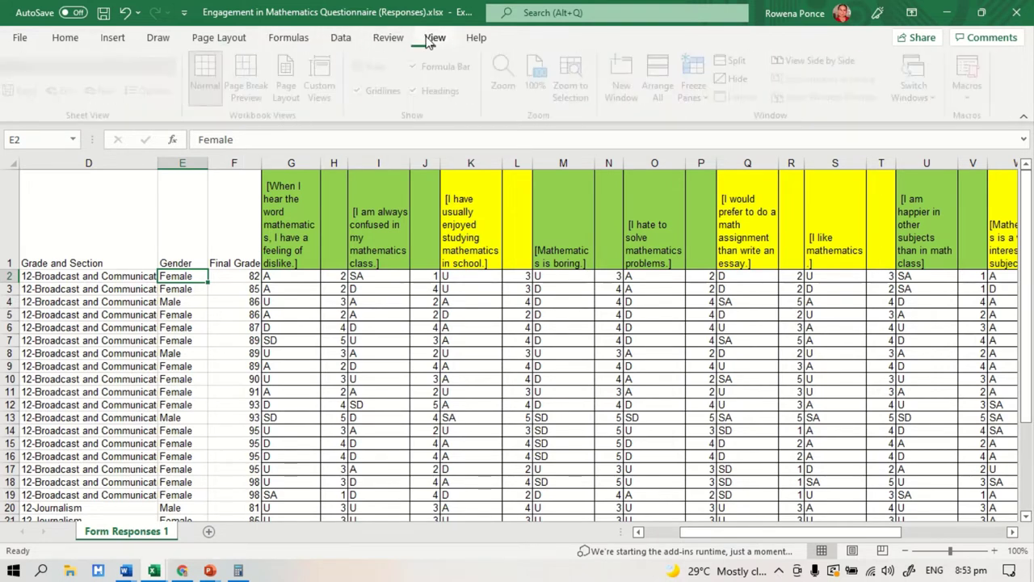
{"action": "left_click", "coordinate": [700, 89]}
{"action": "left_click", "coordinate": [727, 129]}
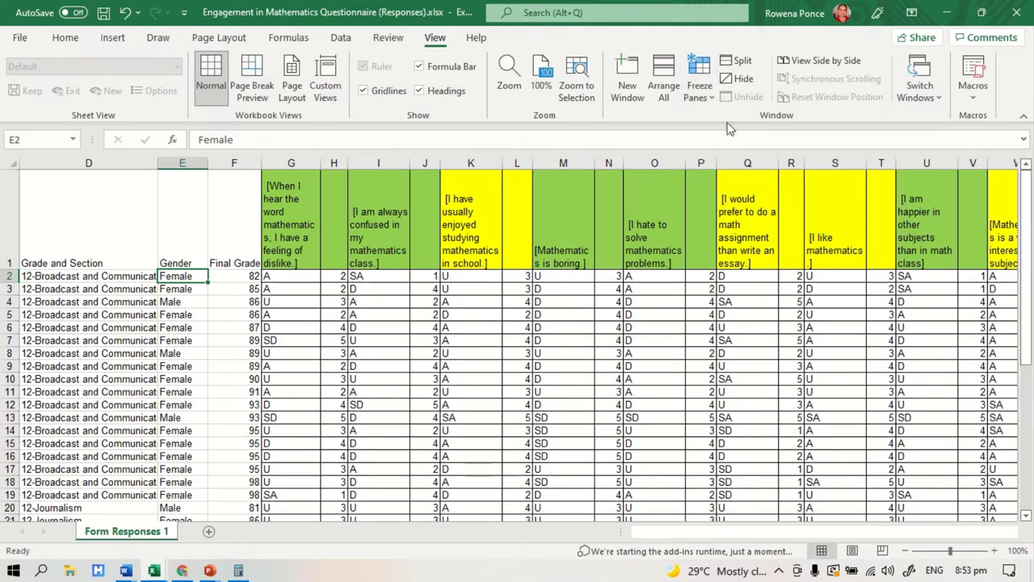
{"action": "mouse_move", "coordinate": [810, 531]}
{"action": "left_mouse_down"}
{"action": "mouse_move", "coordinate": [963, 531]}
{"action": "mouse_move", "coordinate": [810, 531]}
{"action": "left_mouse_up"}
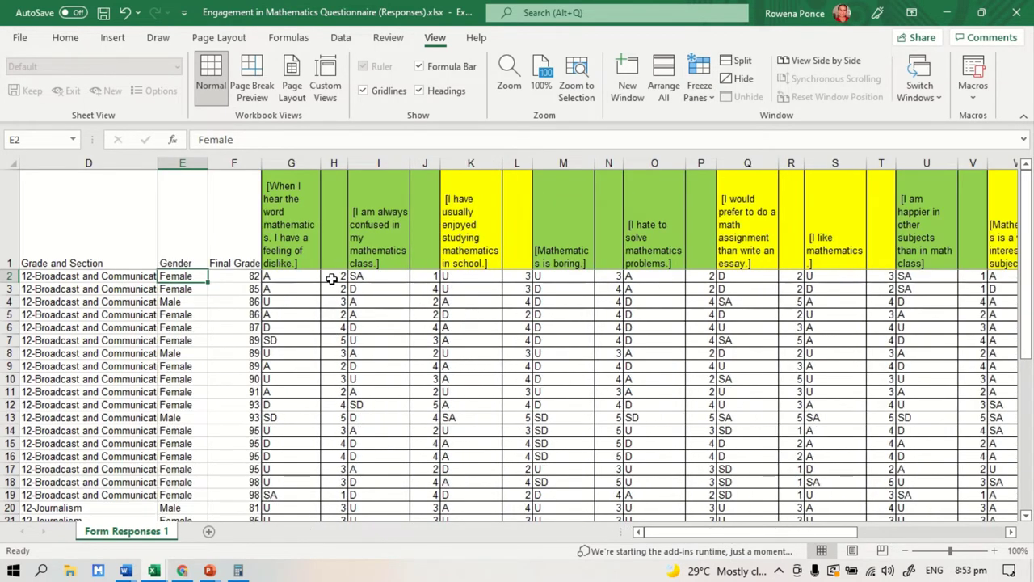
Step: Add up the first respondent's scores in AC2 with a SUM formula over G2:AB2
{"action": "left_click", "coordinate": [332, 279]}
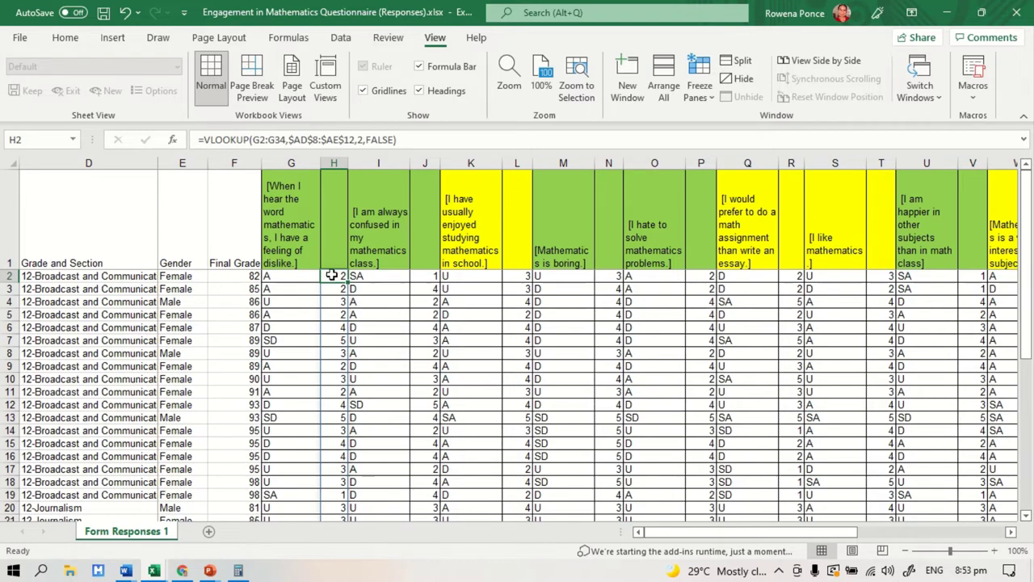
{"action": "left_click_drag", "start_coordinate": [666, 531], "coordinate": [817, 536]}
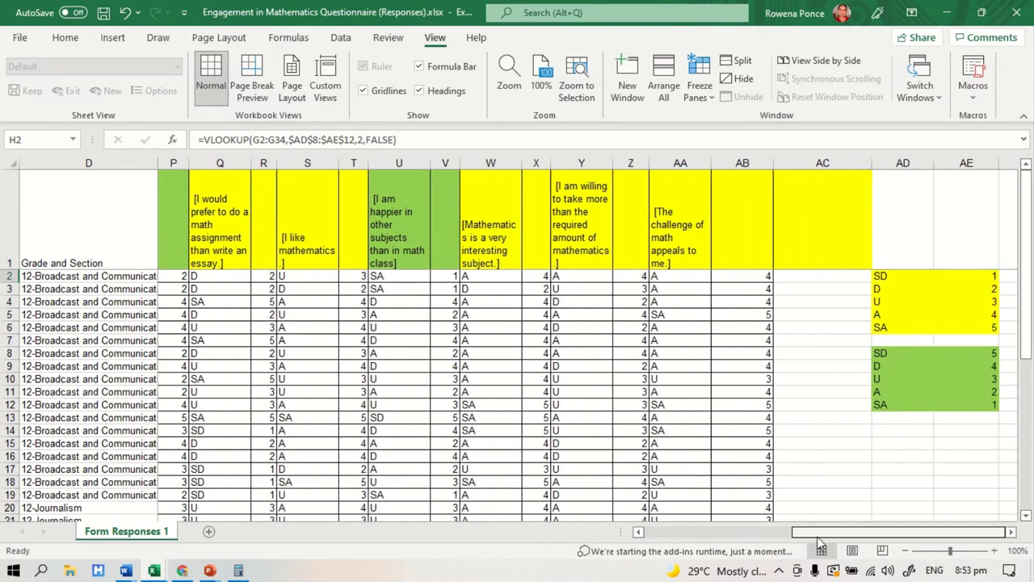
{"action": "left_click", "coordinate": [816, 279]}
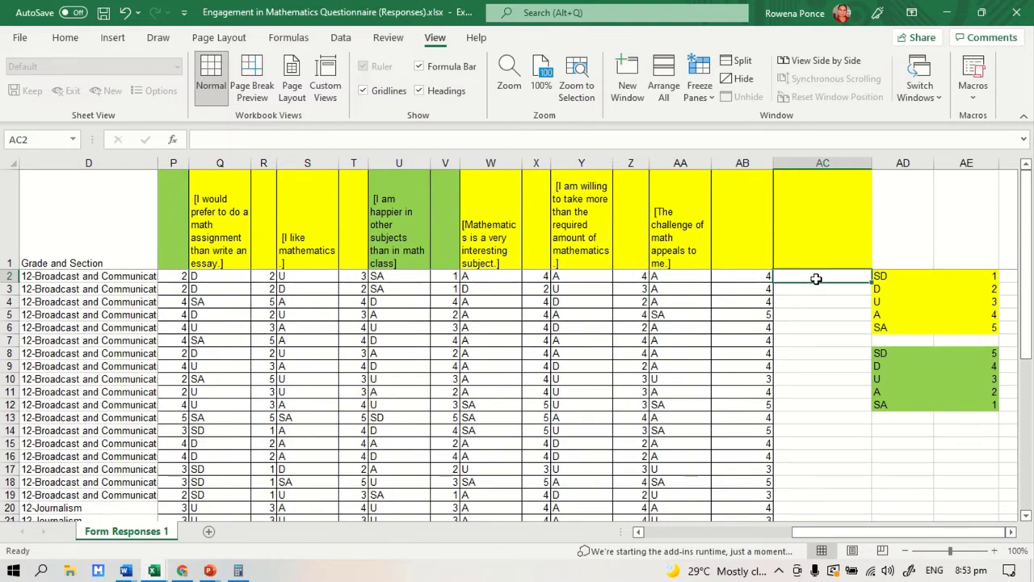
{"action": "type", "text": "=("}
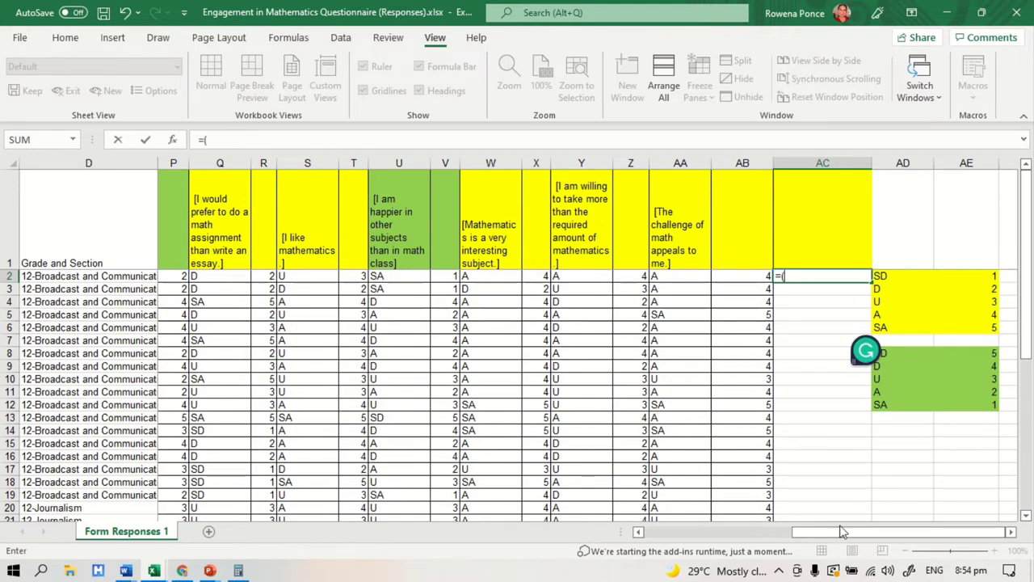
{"action": "mouse_move", "coordinate": [819, 531]}
{"action": "left_mouse_down"}
{"action": "mouse_move", "coordinate": [728, 531]}
{"action": "mouse_move", "coordinate": [811, 531]}
{"action": "left_mouse_up"}
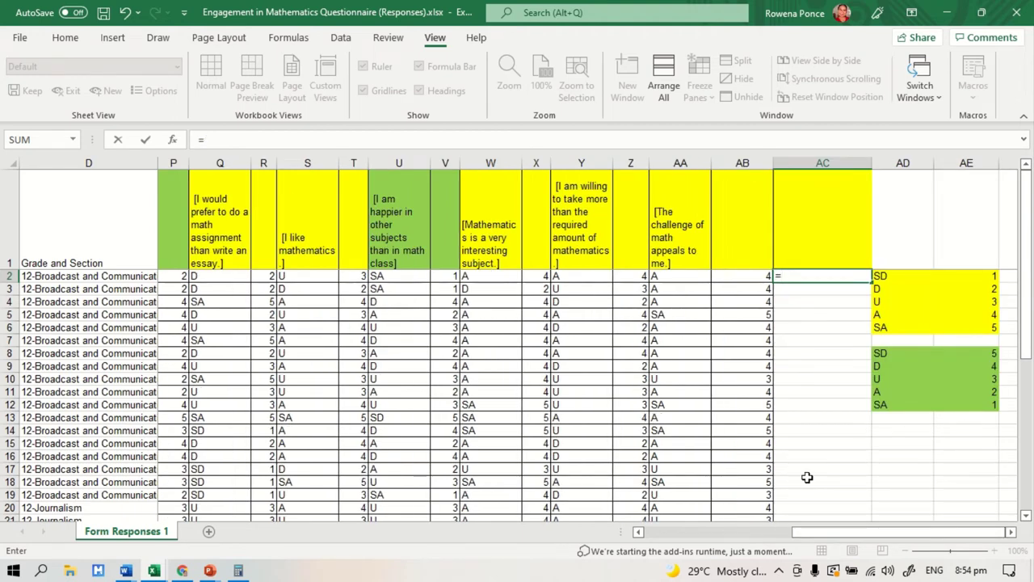
{"action": "type", "text": "sum("}
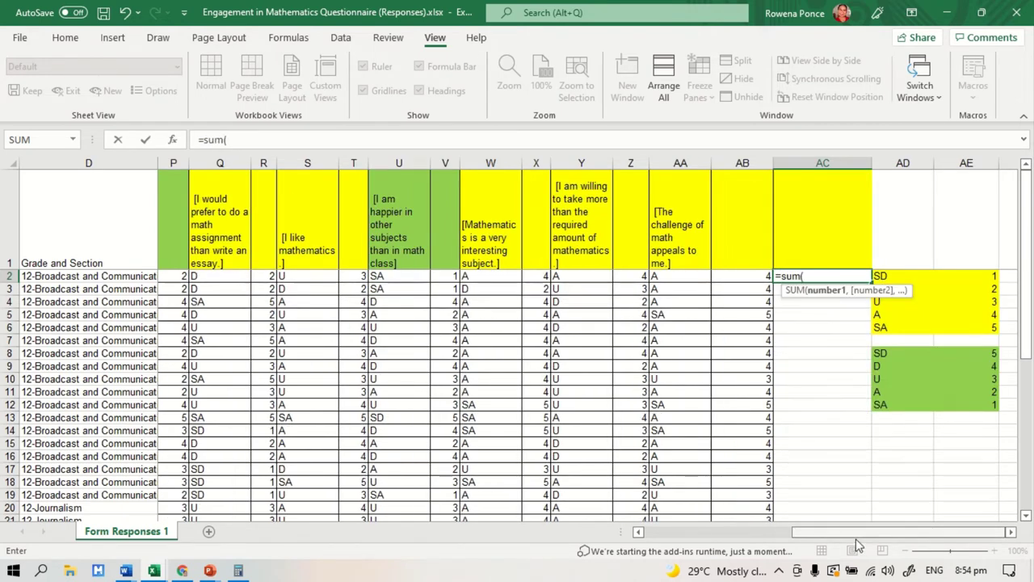
{"action": "scroll", "coordinate": [854, 537], "scroll_direction": "left", "scroll_amount": 5}
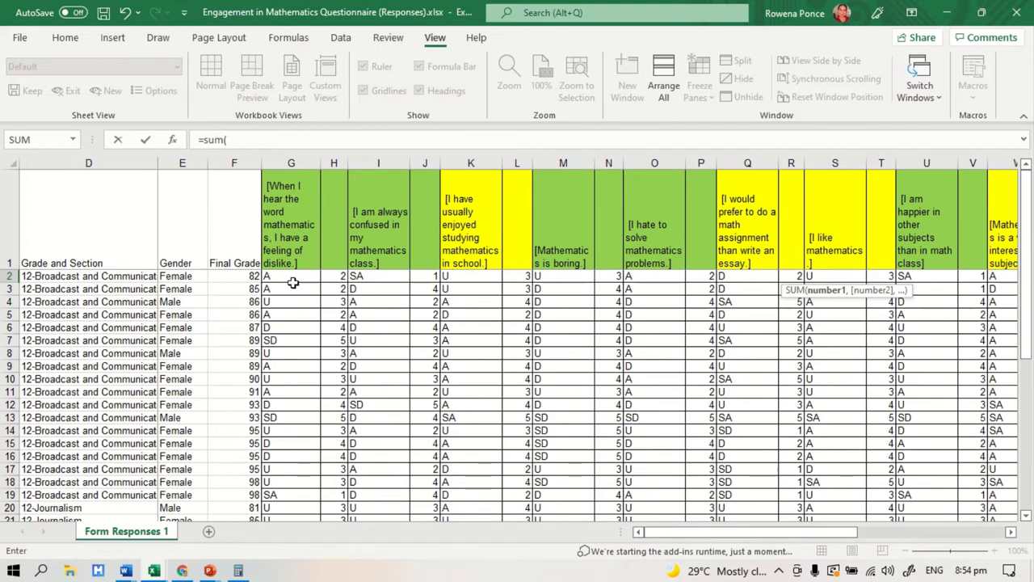
{"action": "left_click_drag", "start_coordinate": [292, 277], "coordinate": [925, 279]}
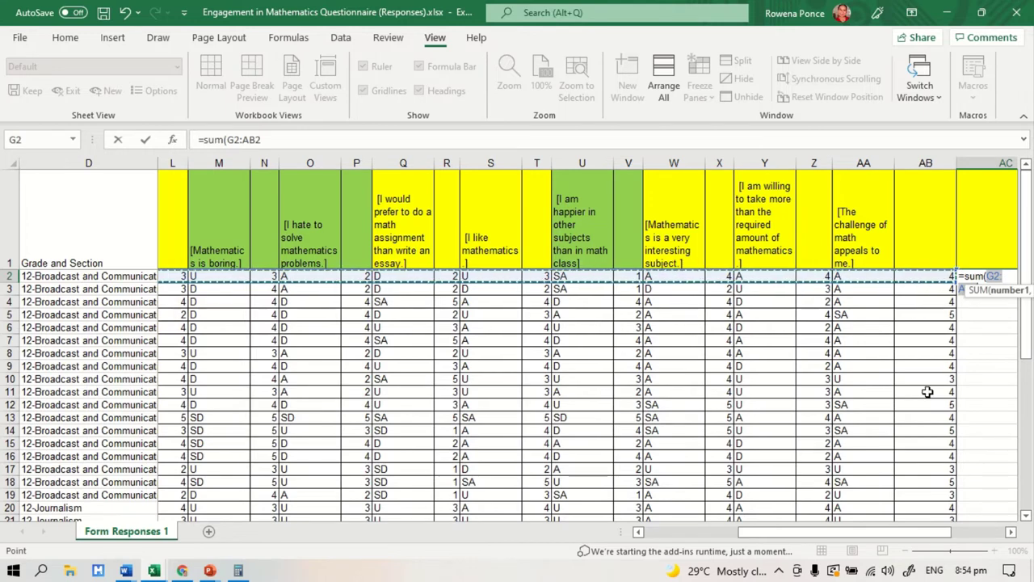
{"action": "key", "text": "Return"}
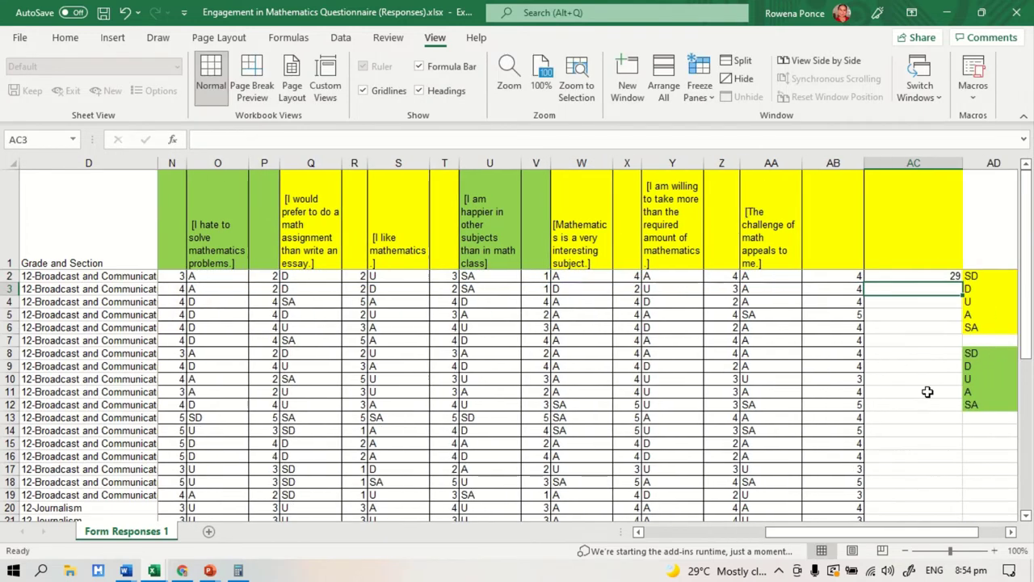
Step: Check the SUM formula in AC2 and look over the row 2 scores it covers
{"action": "left_click", "coordinate": [939, 276]}
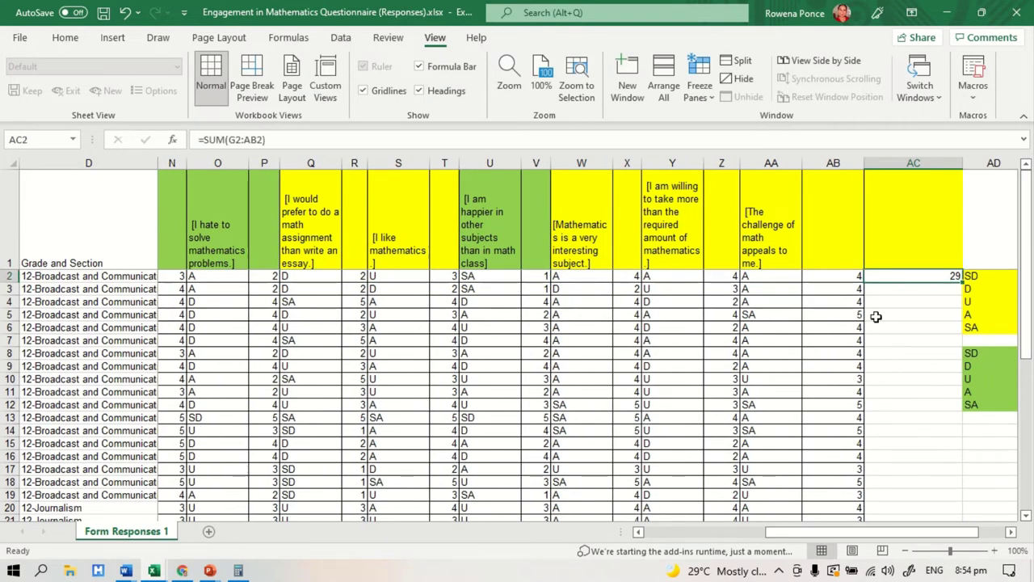
{"action": "left_click", "coordinate": [269, 139]}
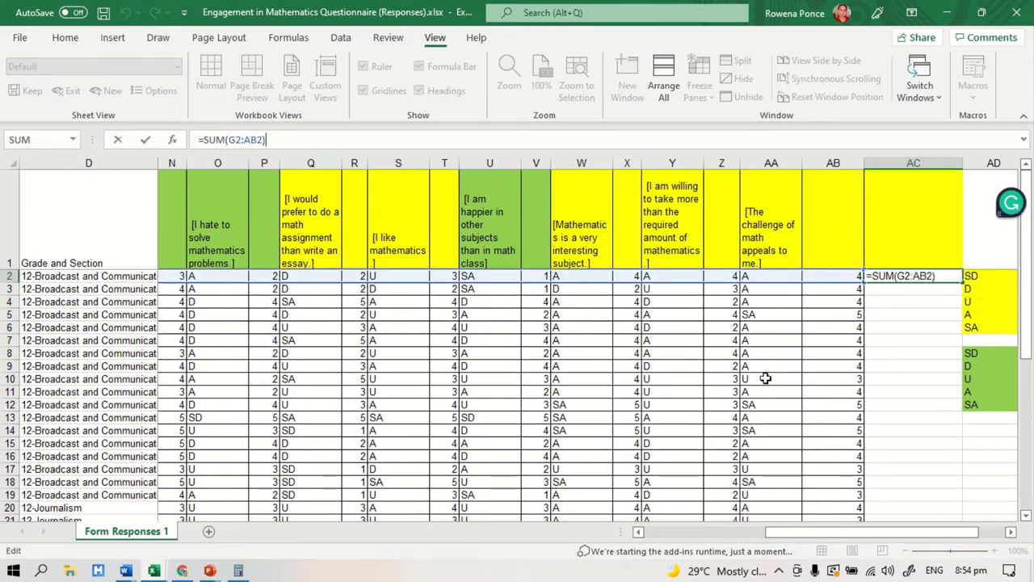
{"action": "key", "text": "Return"}
{"action": "left_click_drag", "start_coordinate": [913, 276], "coordinate": [489, 277]}
{"action": "scroll", "coordinate": [879, 402], "scroll_direction": "left", "scroll_amount": 5}
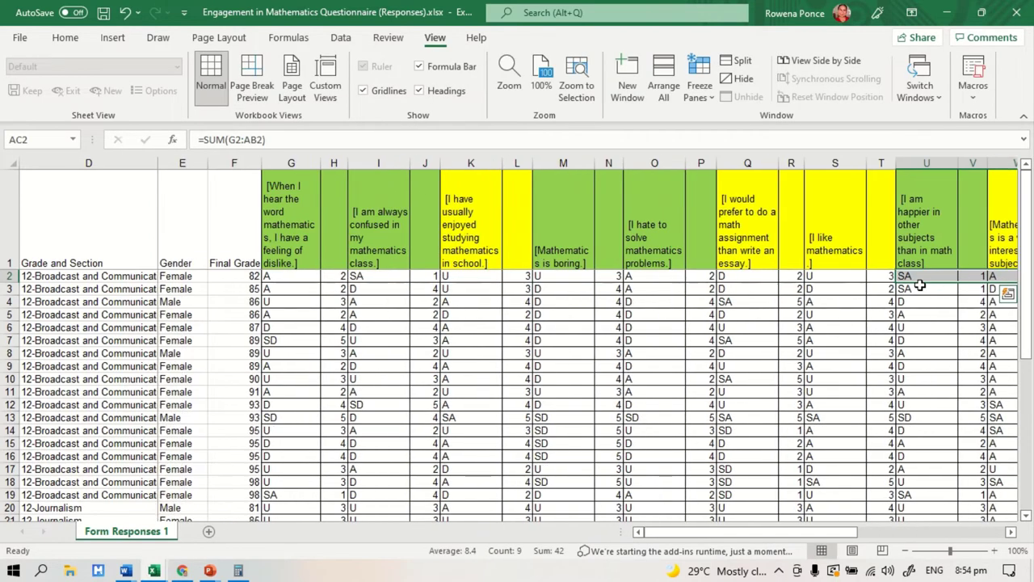
{"action": "left_click_drag", "start_coordinate": [781, 527], "coordinate": [930, 530]}
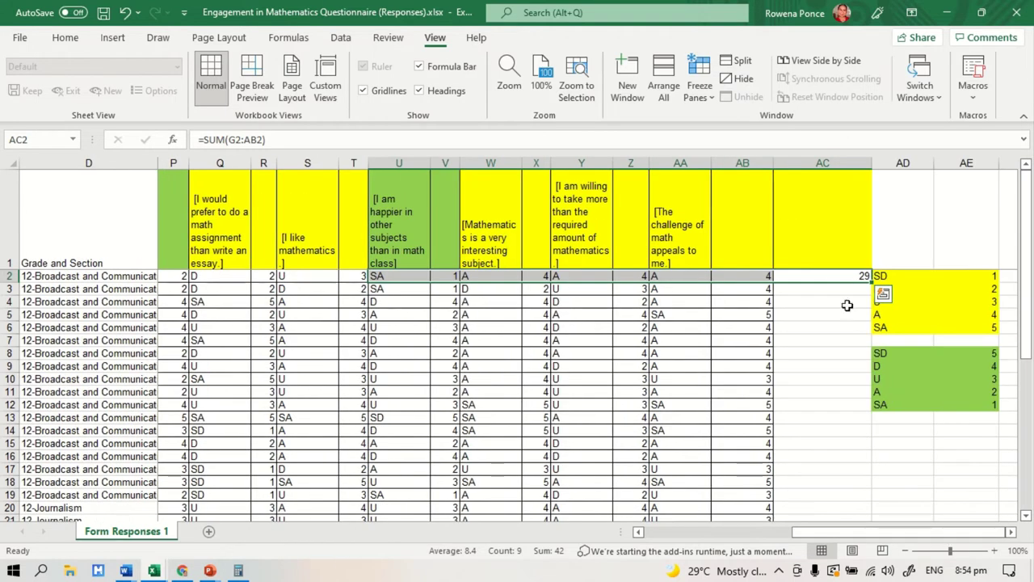
Step: Clear the SUM formula from AC2, keeping the answers and scores in the rest of row 2
{"action": "key", "text": "Delete"}
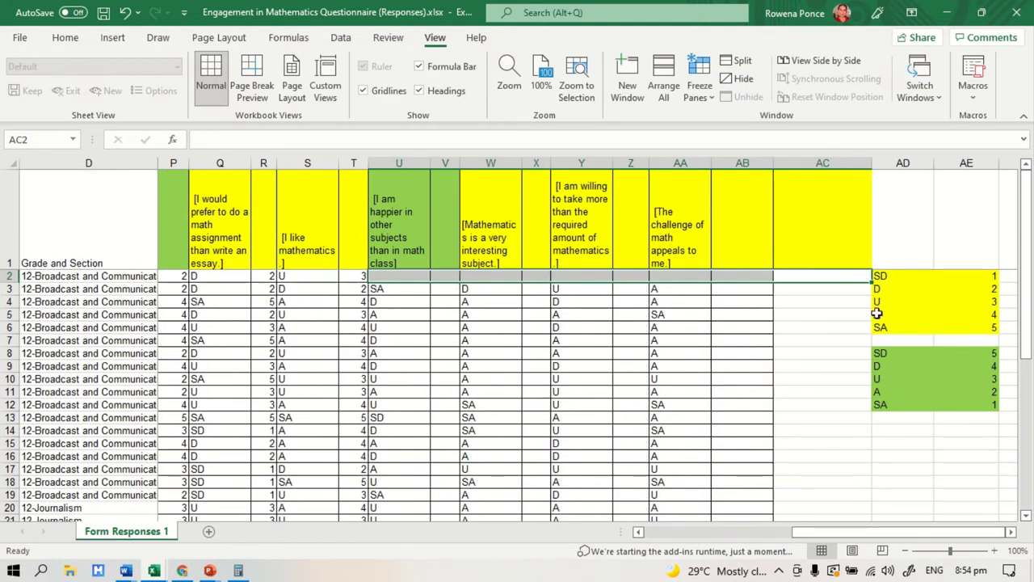
{"action": "key", "text": "ctrl+z"}
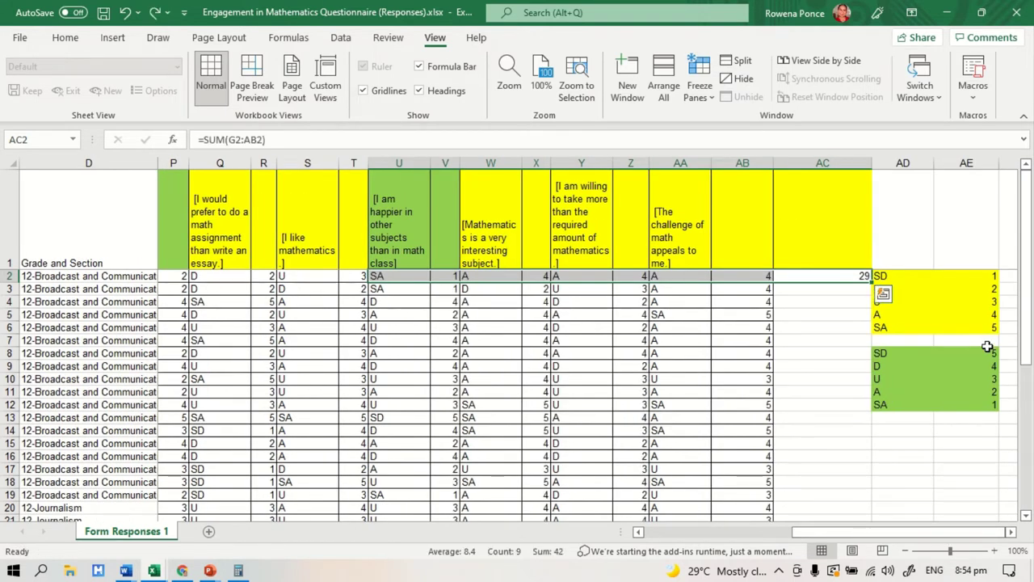
{"action": "left_click", "coordinate": [845, 301]}
{"action": "left_click", "coordinate": [833, 275]}
{"action": "key", "text": "Delete"}
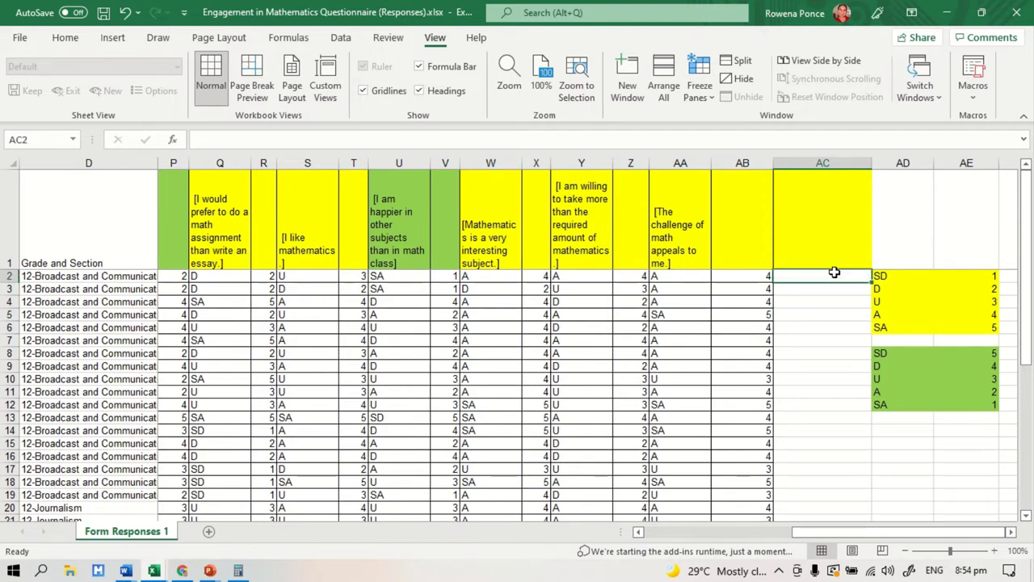
Step: Calculate the first respondent's mean score in AC2 with an AVERAGE formula over G2:AB2
{"action": "type", "text": "="}
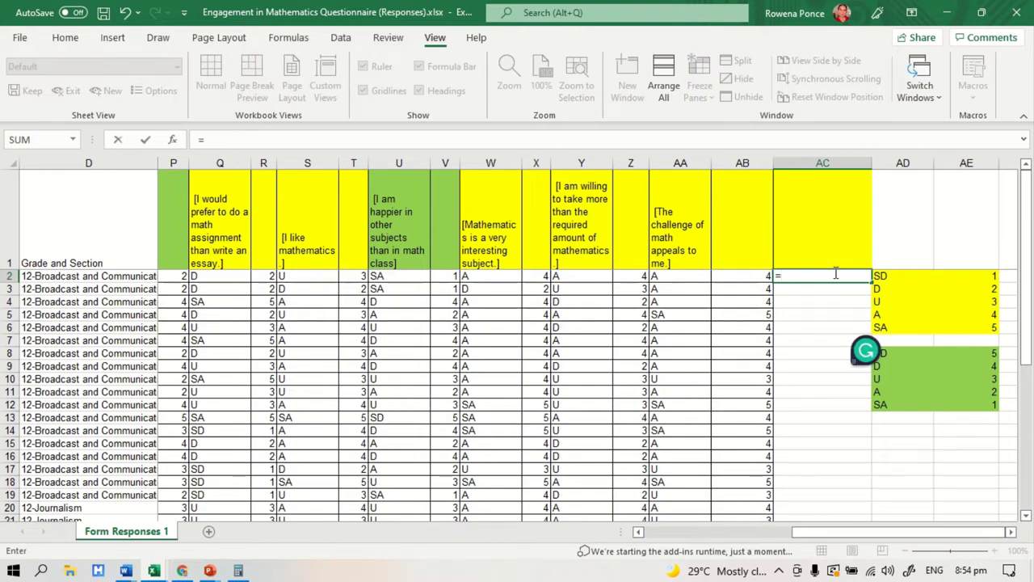
{"action": "type", "text": "ave"}
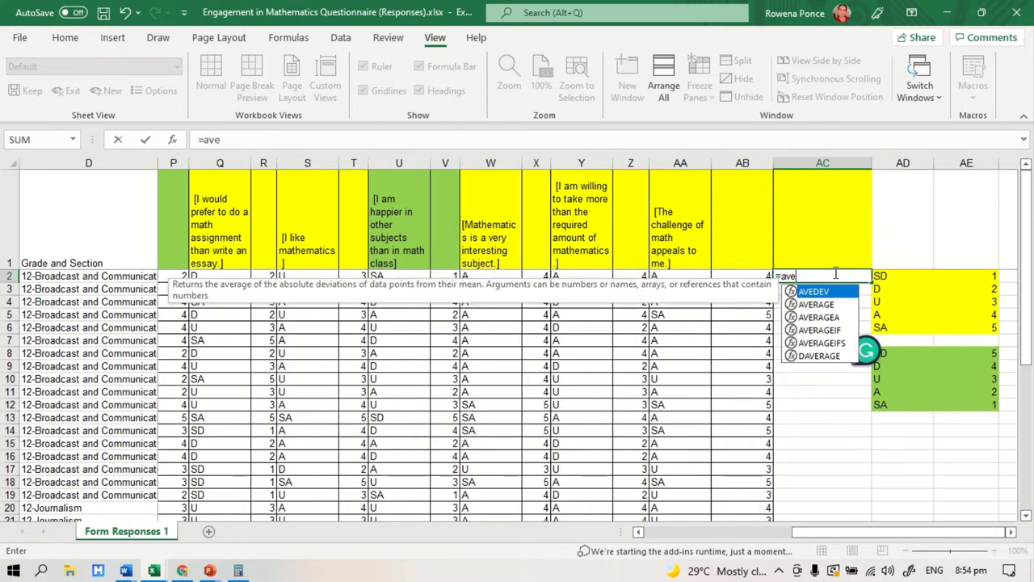
{"action": "type", "text": "rage"}
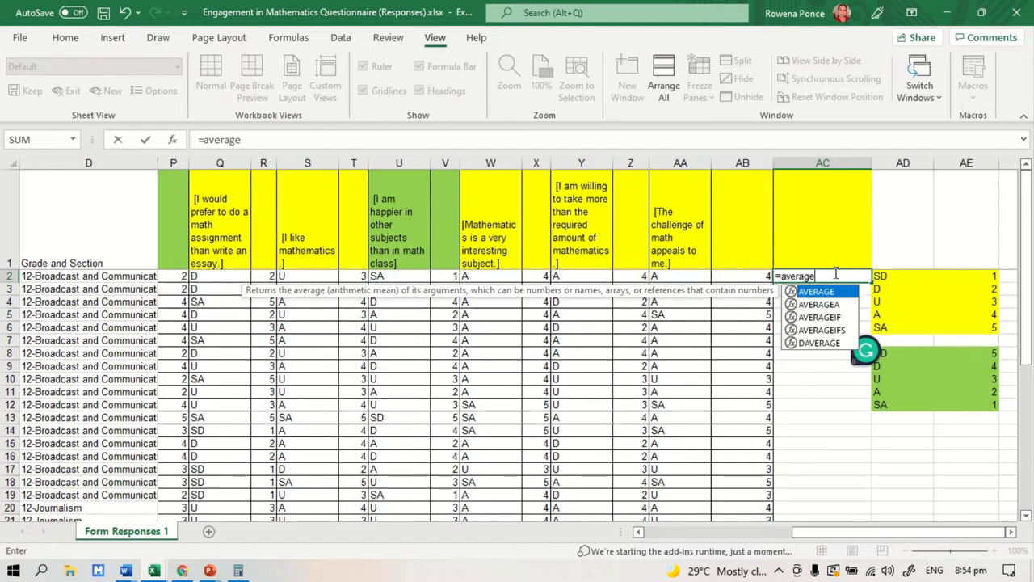
{"action": "type", "text": "("}
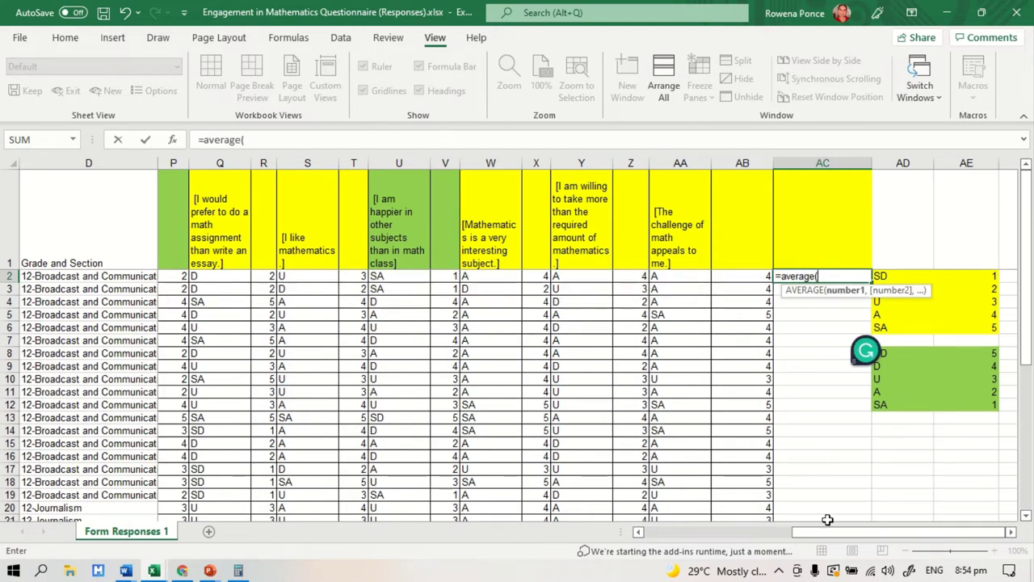
{"action": "left_click_drag", "start_coordinate": [822, 532], "coordinate": [663, 532]}
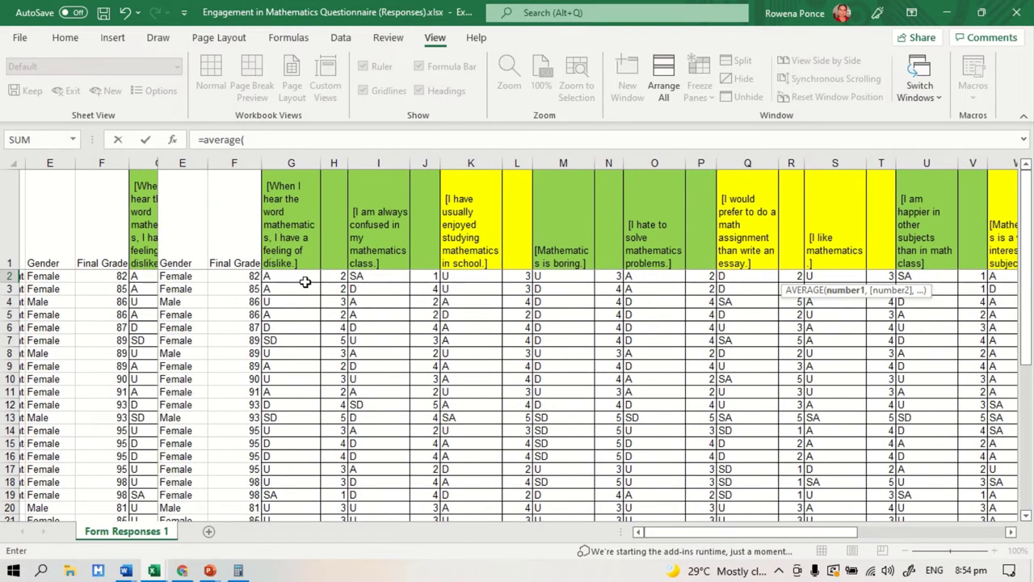
{"action": "left_click_drag", "start_coordinate": [291, 278], "coordinate": [838, 282]}
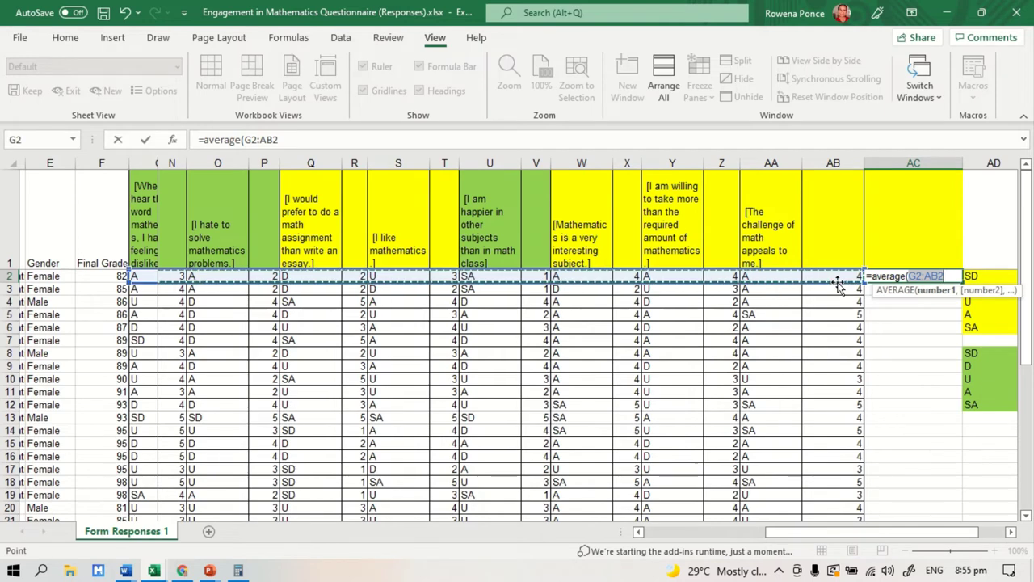
{"action": "key", "text": "Return"}
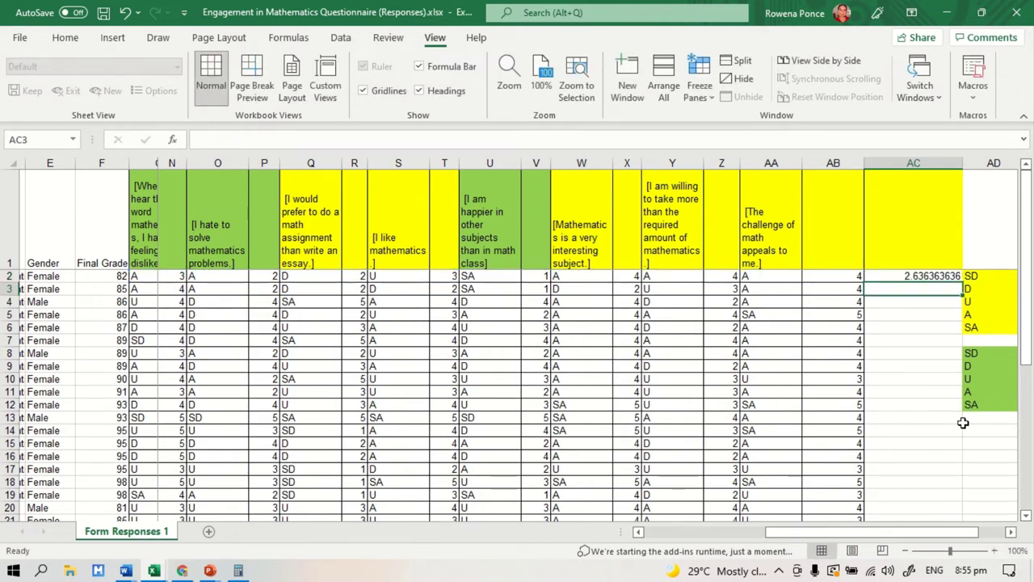
Step: Insert an empty column before column AD to separate the averages from the scoring keys
{"action": "left_click", "coordinate": [942, 276]}
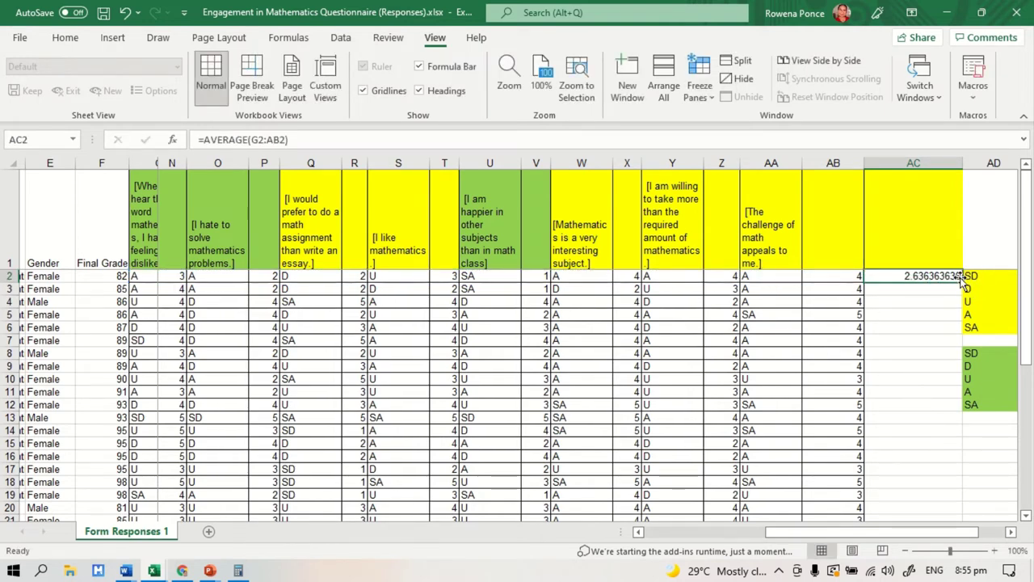
{"action": "right_click", "coordinate": [986, 164]}
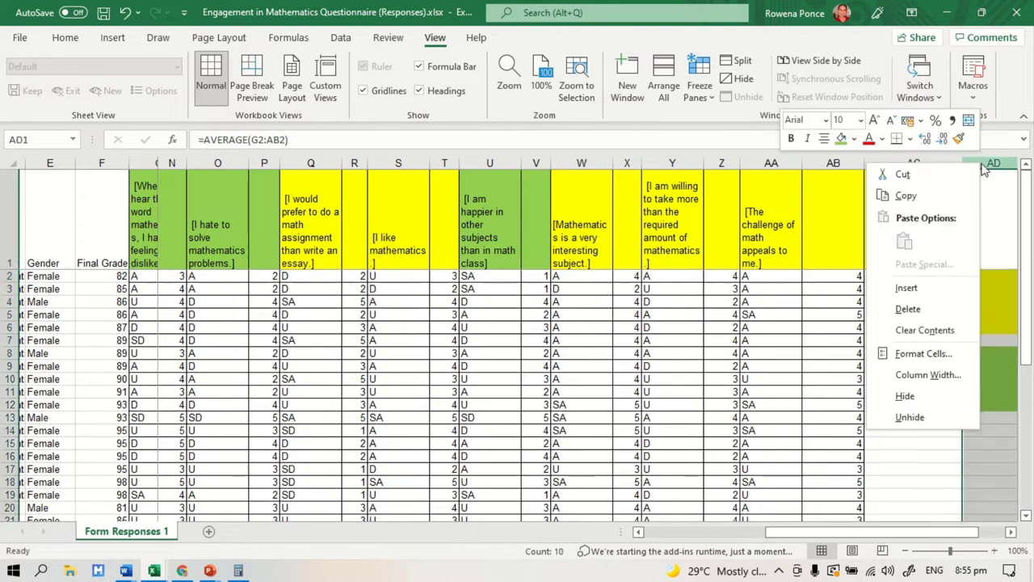
{"action": "left_click", "coordinate": [907, 288]}
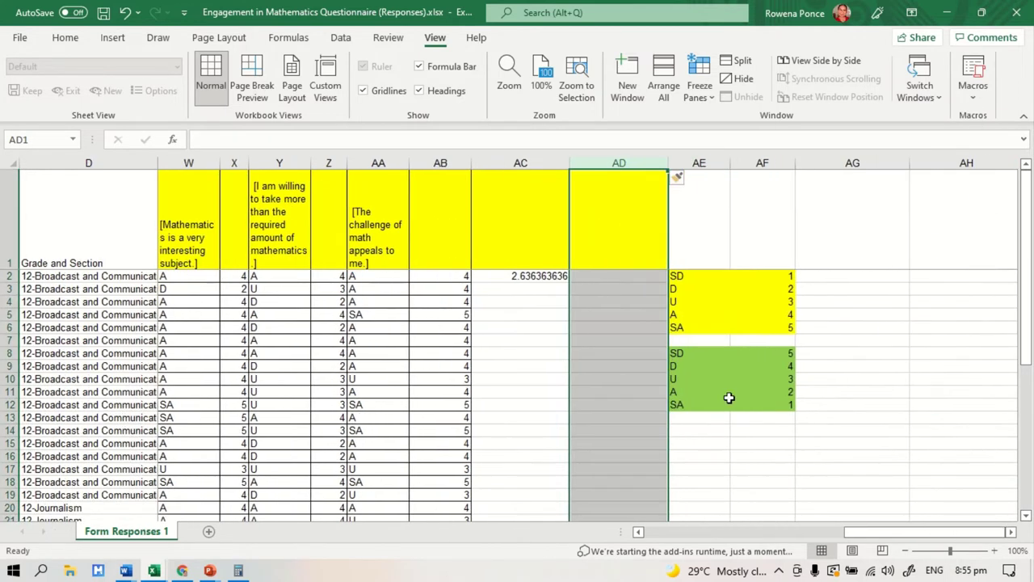
{"action": "left_click", "coordinate": [586, 426]}
Step: Fill the AVERAGE formula from AC2 down to AC34 for all respondents
{"action": "left_click", "coordinate": [491, 275]}
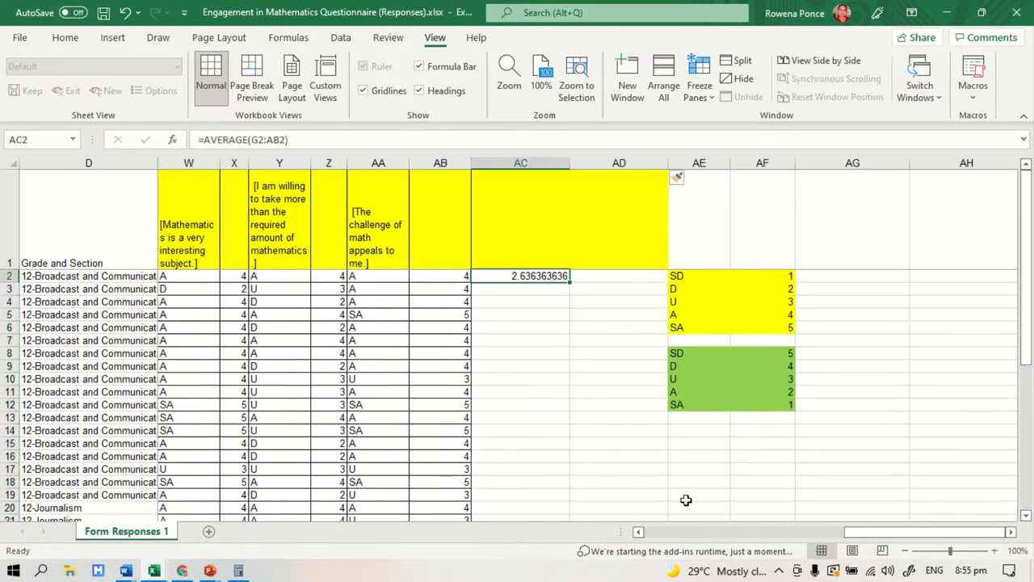
{"action": "left_click_drag", "start_coordinate": [875, 529], "coordinate": [831, 530]}
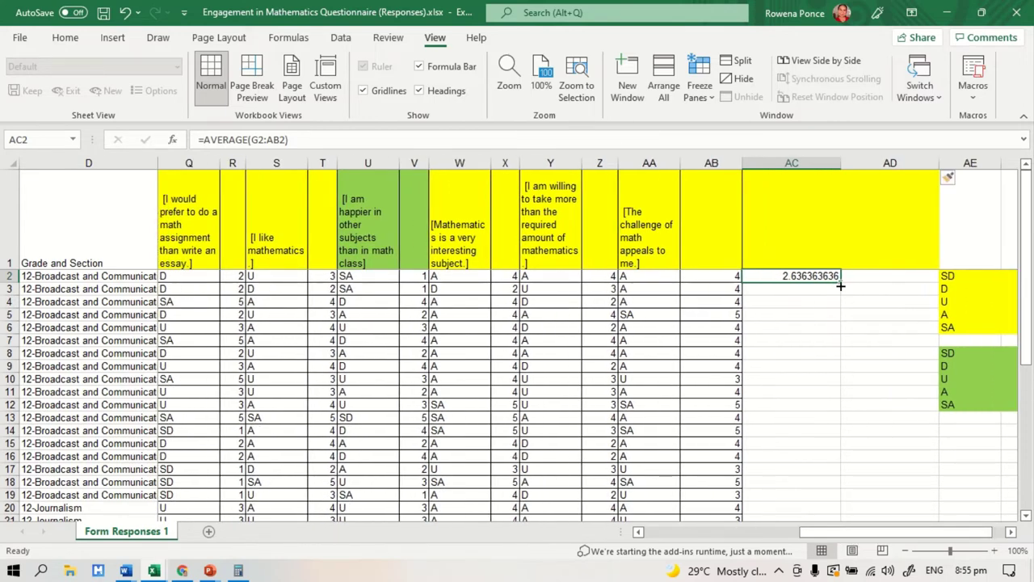
{"action": "left_click_drag", "start_coordinate": [840, 282], "coordinate": [843, 501]}
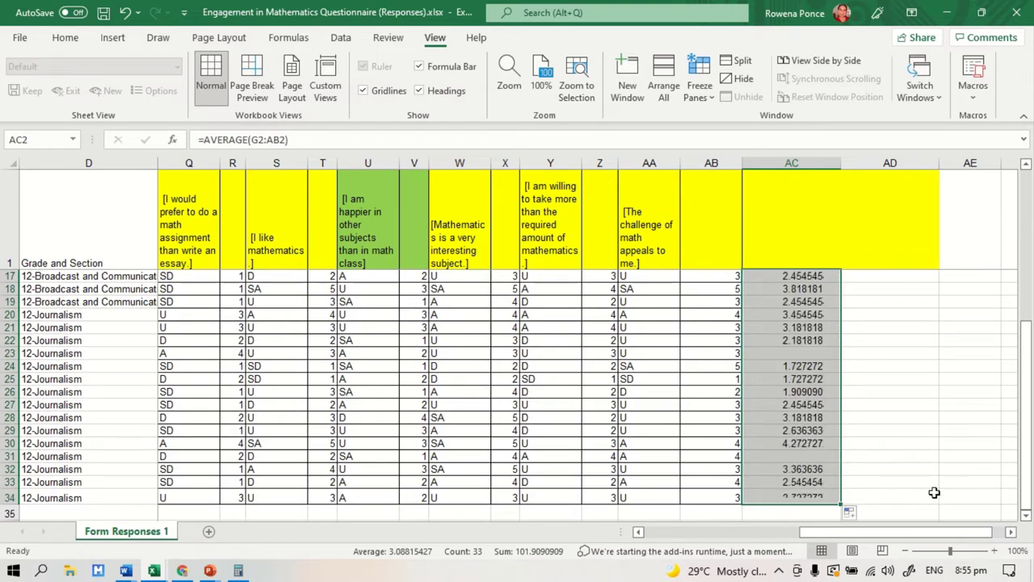
{"action": "scroll", "coordinate": [938, 485], "scroll_direction": "up", "scroll_amount": 5}
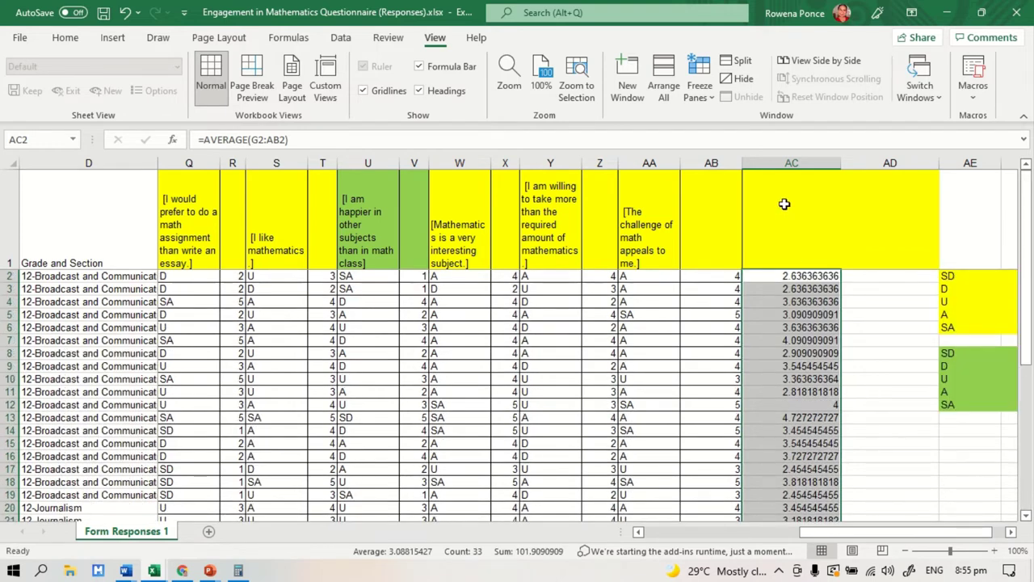
Step: Narrow column AC, which holds the respondents' average scores
{"action": "left_click", "coordinate": [863, 313]}
{"action": "left_click_drag", "start_coordinate": [836, 163], "coordinate": [798, 163]}
{"action": "left_click", "coordinate": [929, 443]}
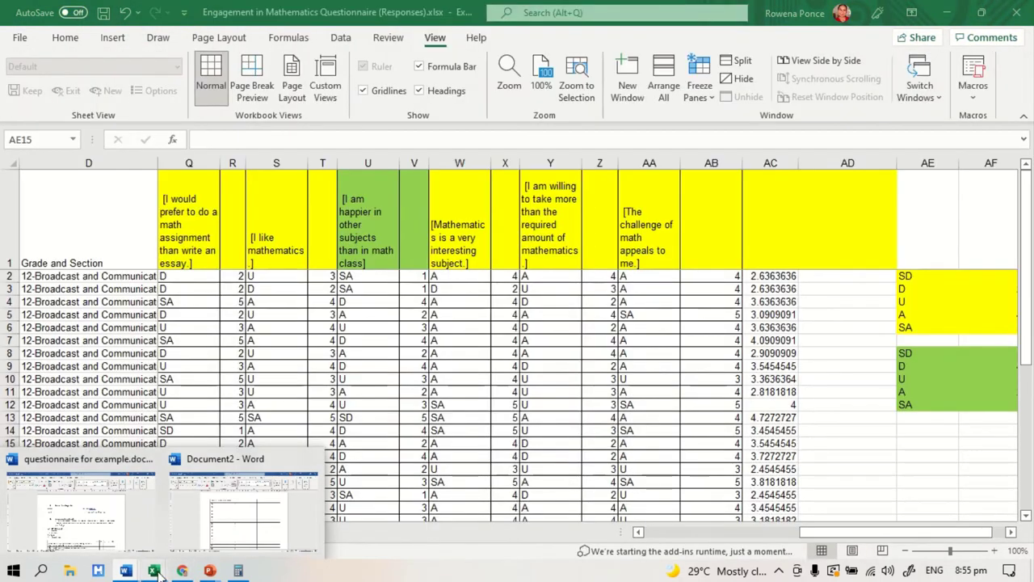
Step: Review the engagement level ranges and labels in the Book1 workbook, then return to the questionnaire responses workbook
{"action": "left_click", "coordinate": [155, 571]}
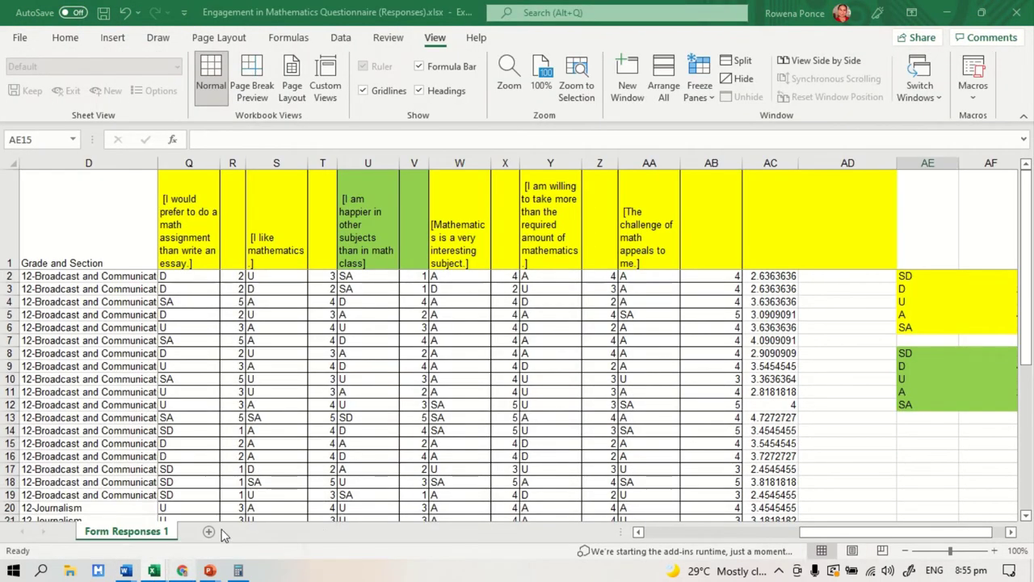
{"action": "mouse_move", "coordinate": [155, 570]}
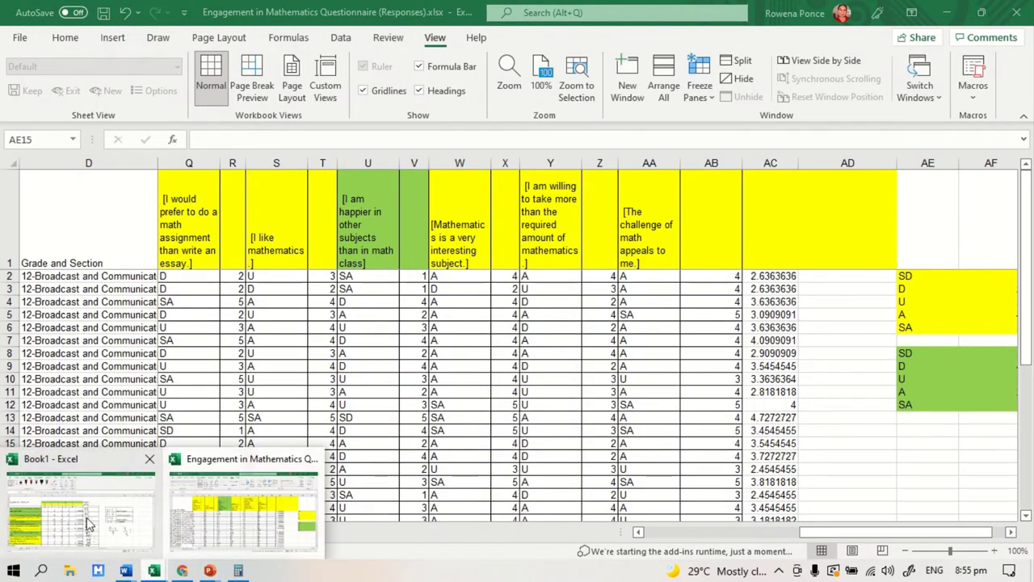
{"action": "left_click", "coordinate": [88, 521]}
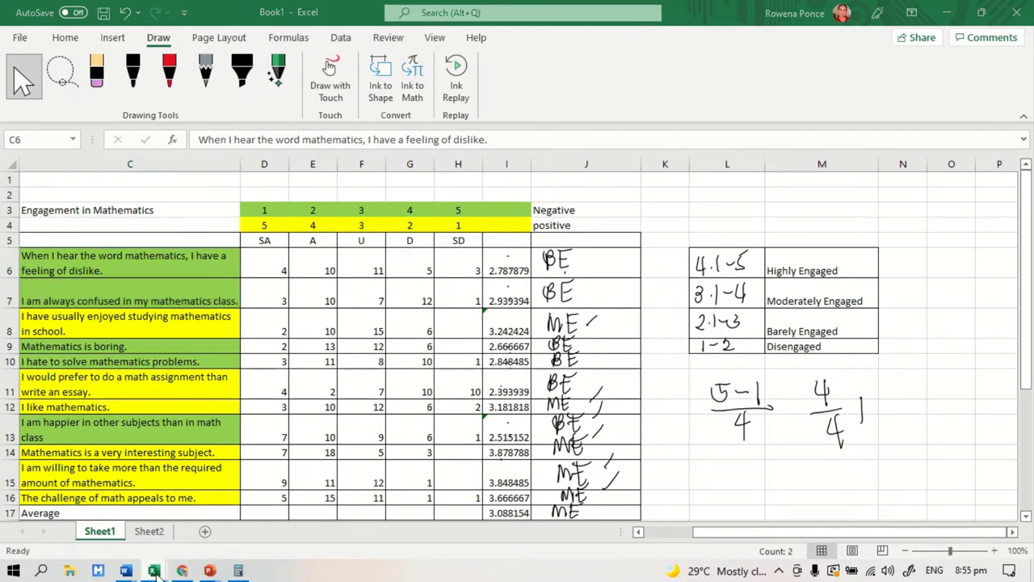
{"action": "mouse_move", "coordinate": [154, 570]}
{"action": "left_click", "coordinate": [242, 493]}
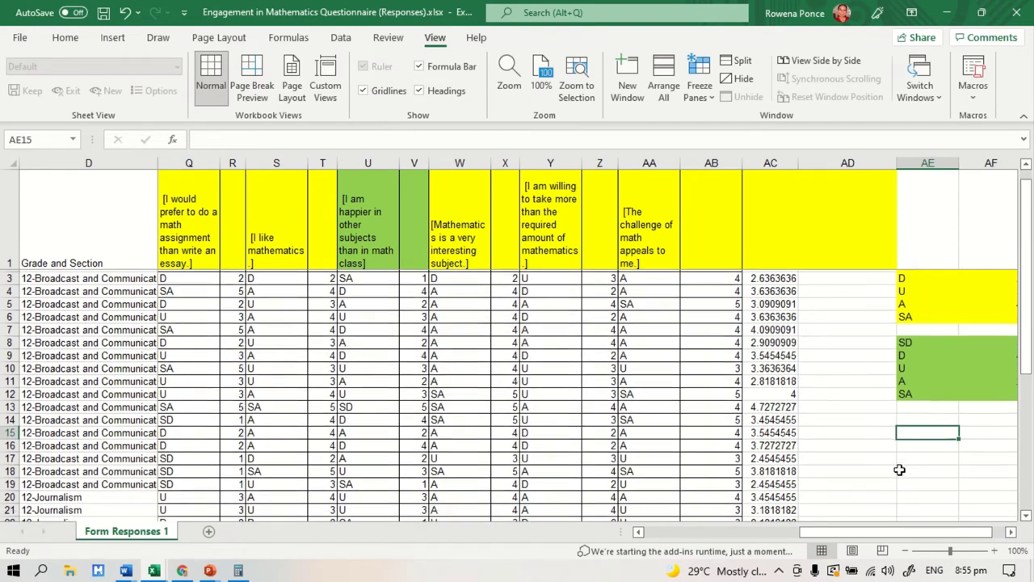
Step: Enter the two lowest score ranges beneath the scoring keys: 1 and 2 in AE20:AF20, 2.1 and 3 in AE19:AF19
{"action": "scroll", "coordinate": [899, 459], "scroll_direction": "down", "scroll_amount": 1}
{"action": "left_click", "coordinate": [900, 467]}
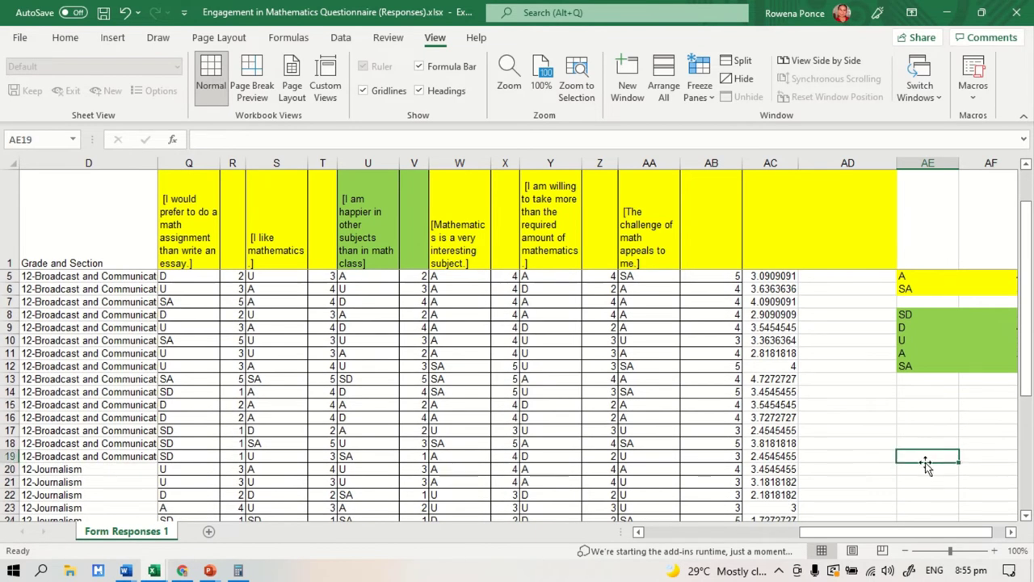
{"action": "type", "text": "1"}
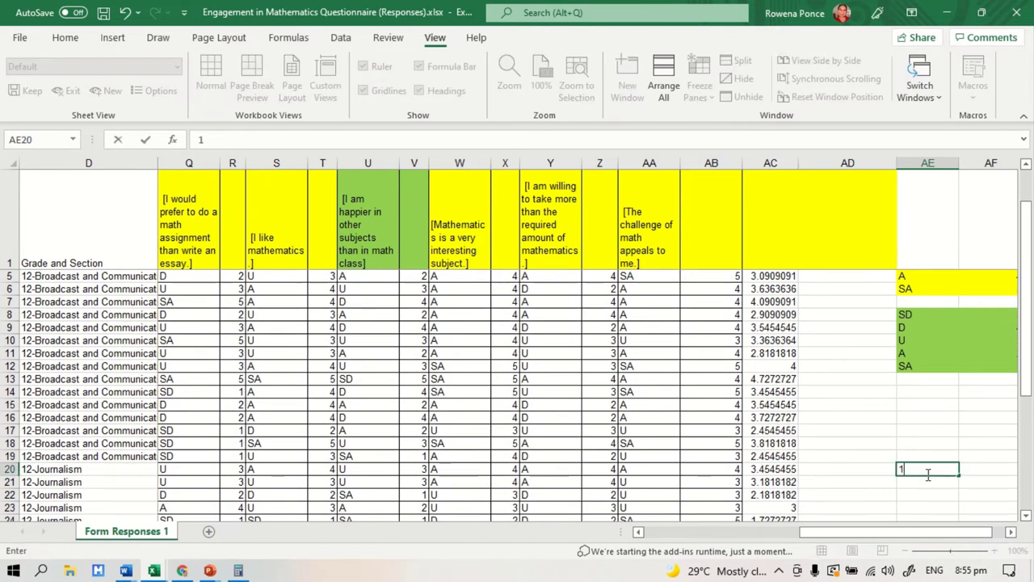
{"action": "left_click", "coordinate": [980, 470]}
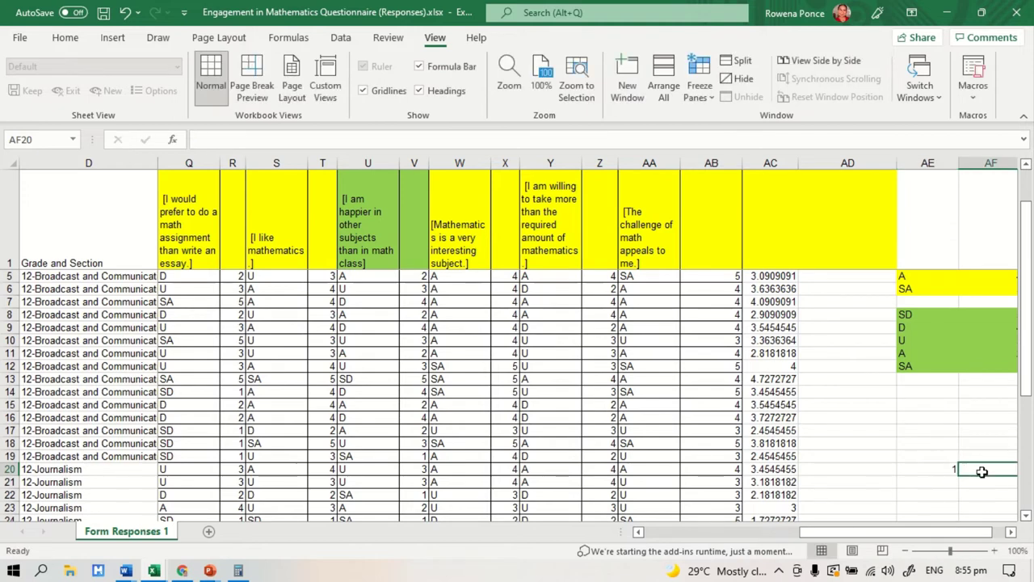
{"action": "type", "text": "2"}
{"action": "left_click", "coordinate": [863, 456]}
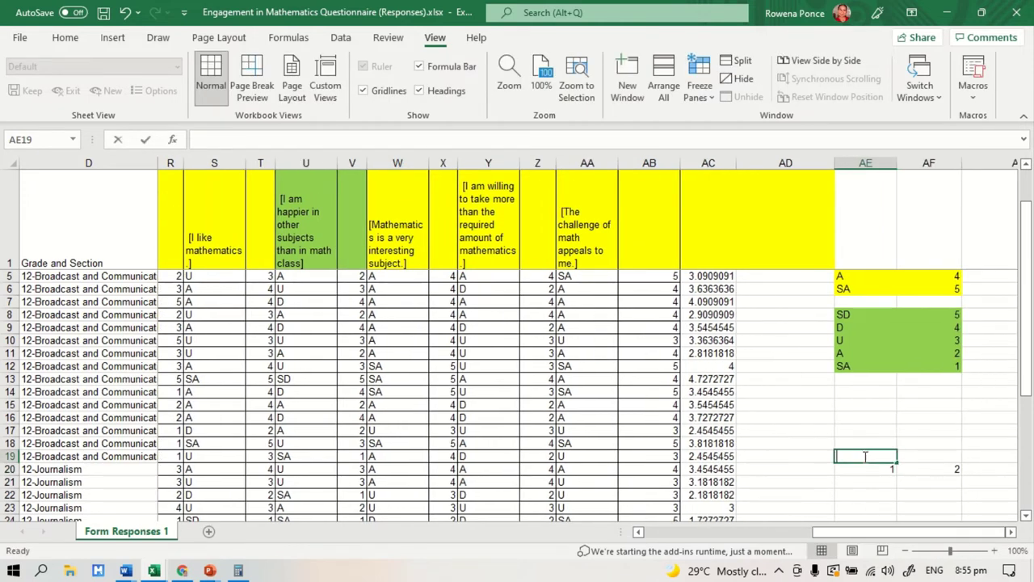
{"action": "type", "text": "2.1"}
{"action": "left_click", "coordinate": [913, 452]}
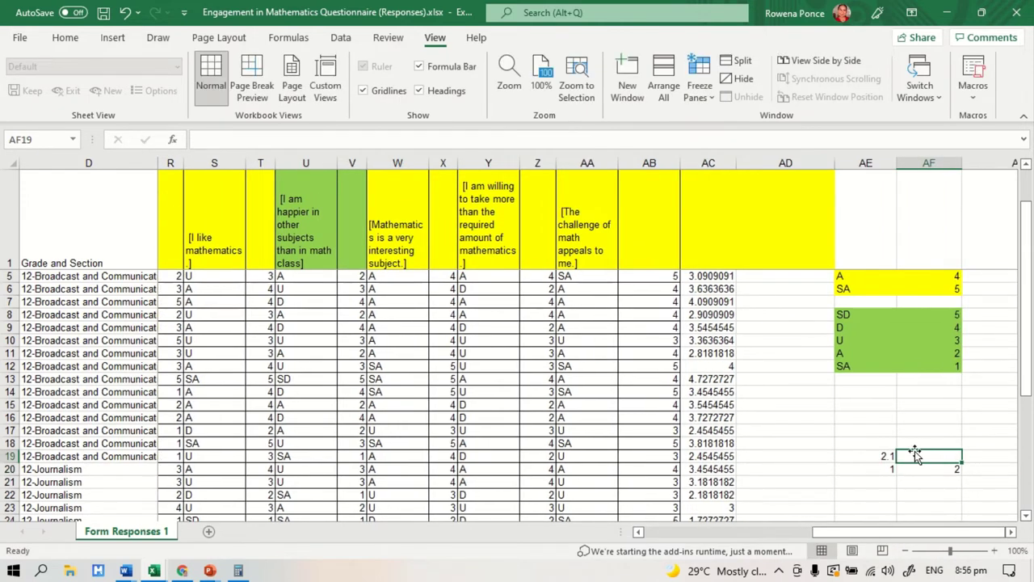
{"action": "type", "text": "3"}
Step: Enter the two highest score ranges above them: 3.1 and 4 in AE18:AF18, 4.1 and 5 in AE17:AF17
{"action": "left_click", "coordinate": [861, 440]}
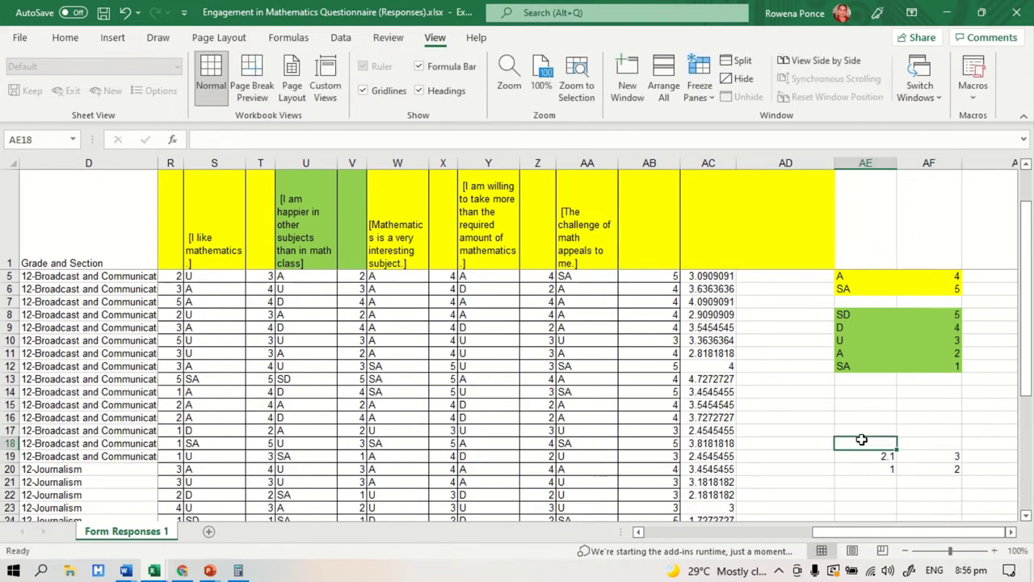
{"action": "type", "text": "3.1"}
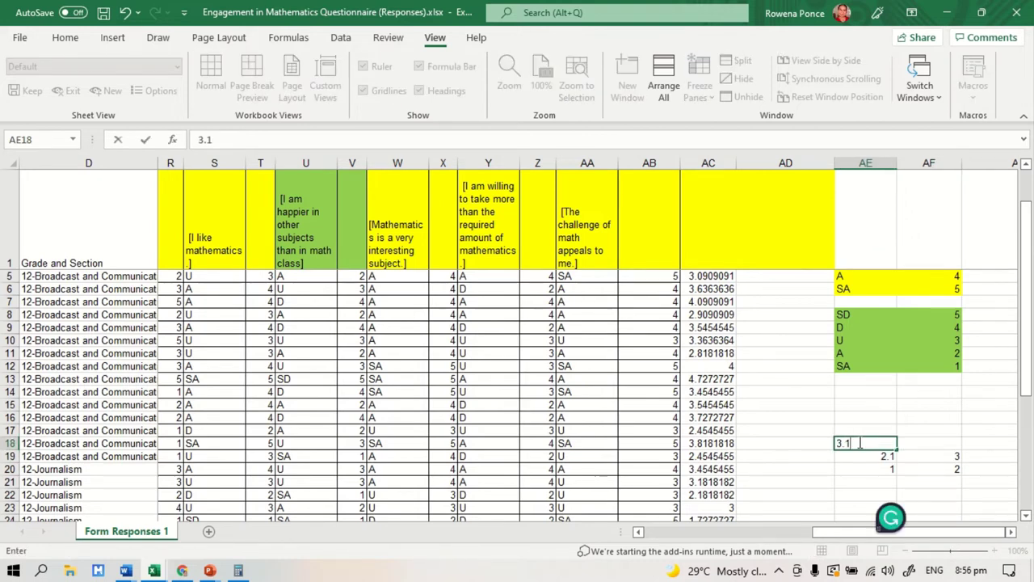
{"action": "left_click", "coordinate": [915, 443]}
{"action": "type", "text": "4"}
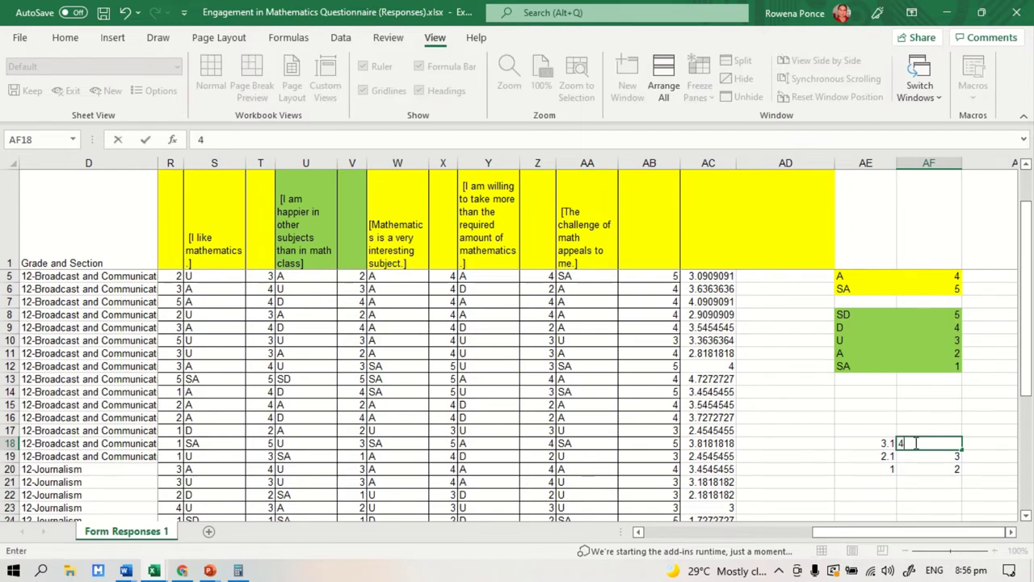
{"action": "left_click", "coordinate": [865, 429]}
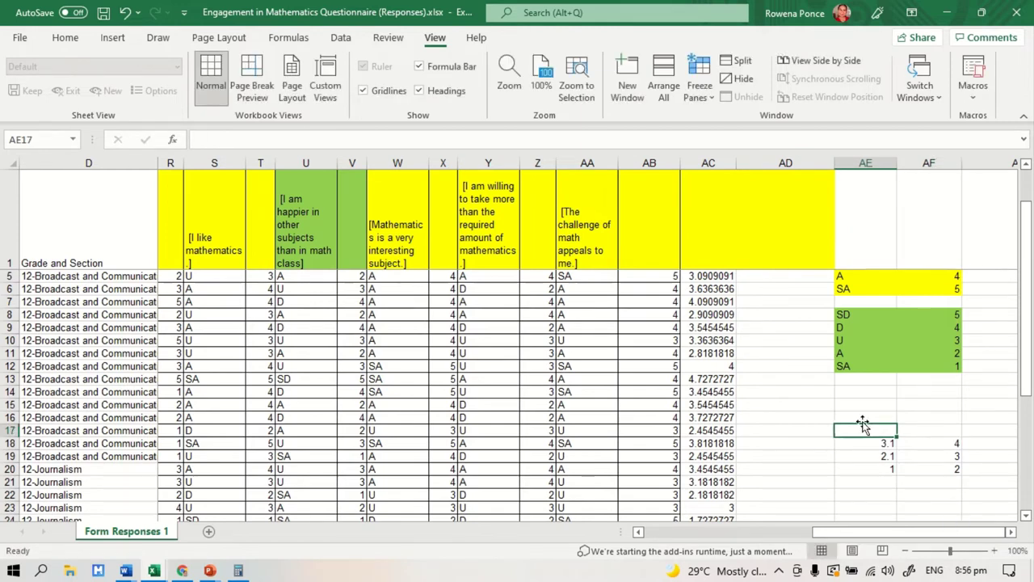
{"action": "type", "text": "4.1"}
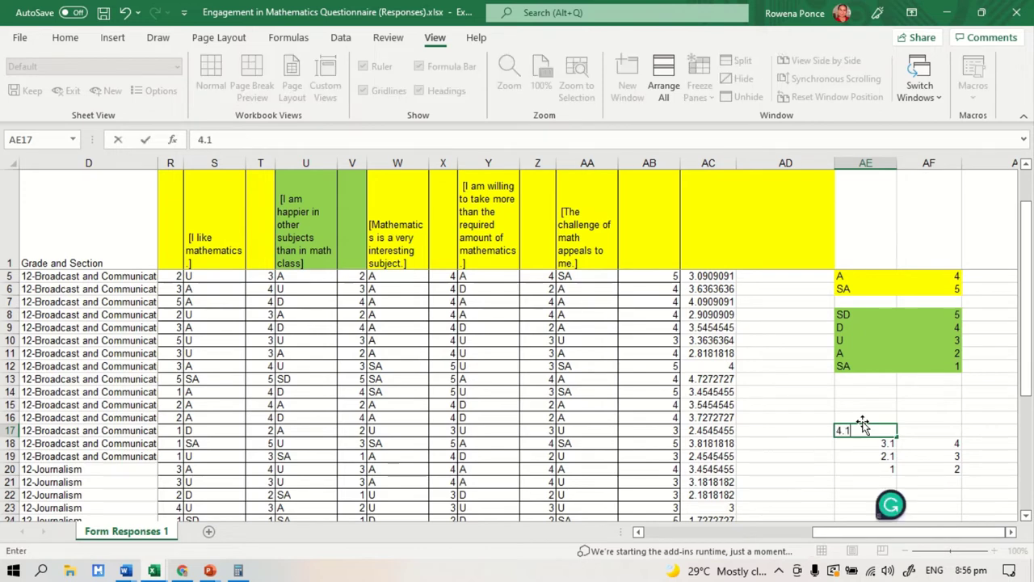
{"action": "left_click", "coordinate": [918, 430]}
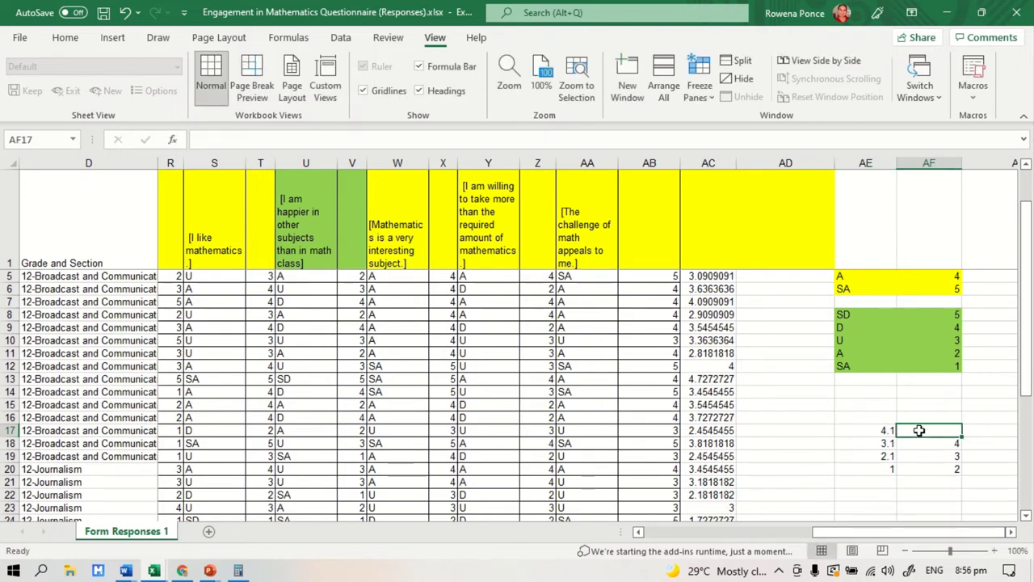
{"action": "type", "text": "5"}
{"action": "left_click", "coordinate": [997, 466]}
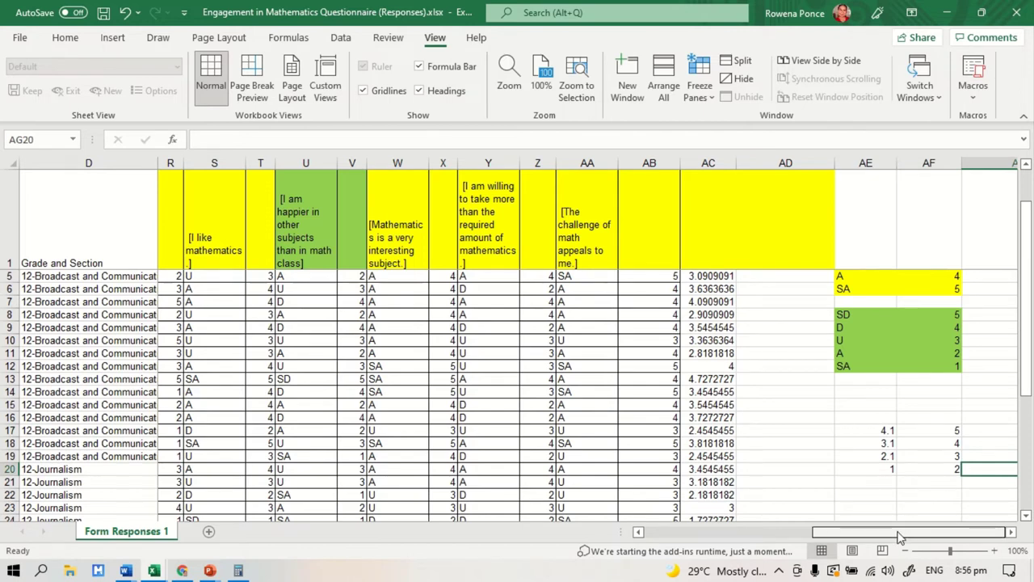
Step: Switch to the Book1 workbook and copy the four engagement level labels in M6:M9, from Highly Engaged to Disengaged
{"action": "mouse_move", "coordinate": [153, 570]}
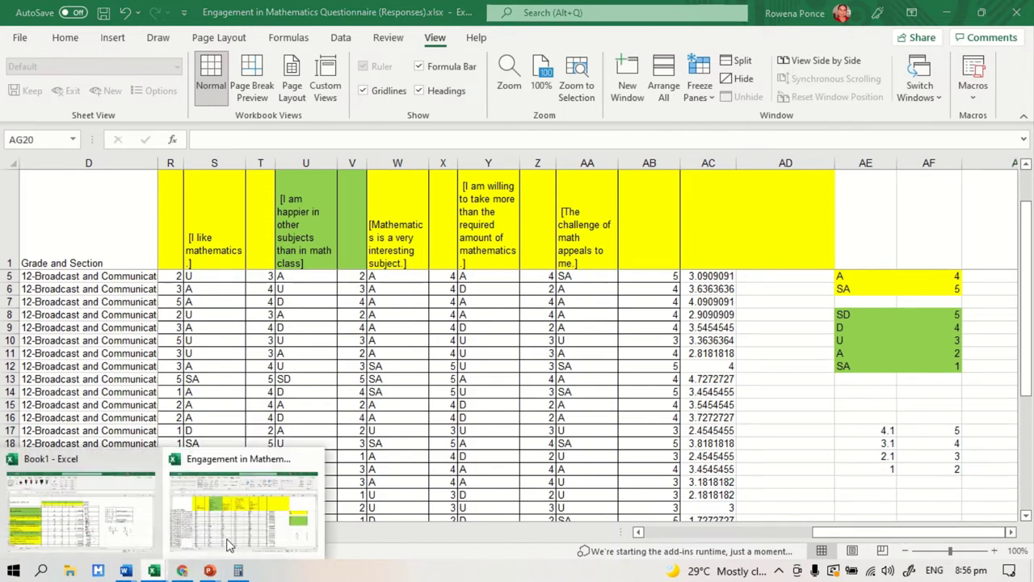
{"action": "left_click", "coordinate": [247, 533]}
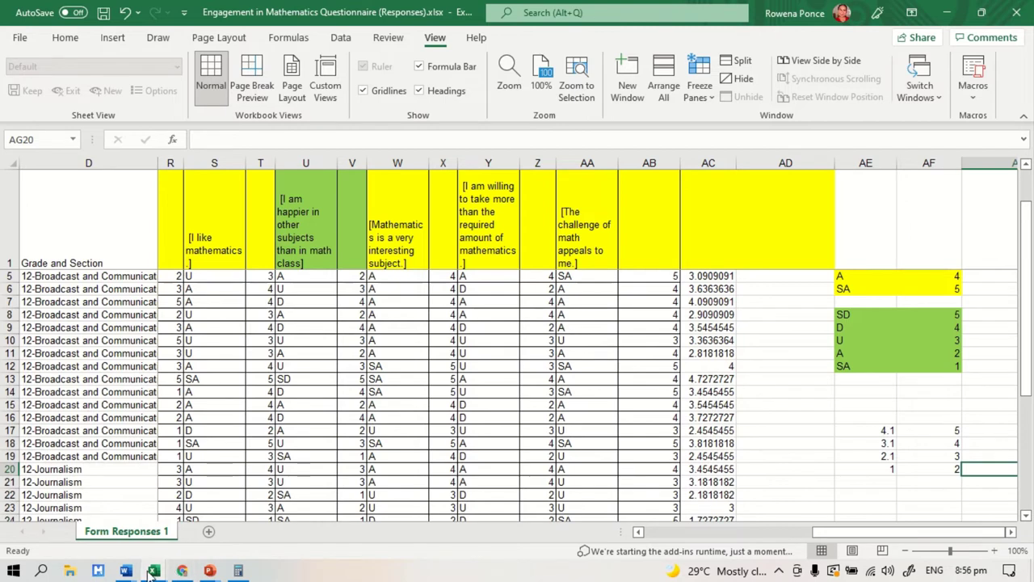
{"action": "left_click", "coordinate": [64, 501]}
{"action": "left_click_drag", "start_coordinate": [808, 263], "coordinate": [808, 347]}
{"action": "right_click", "coordinate": [806, 346]}
{"action": "left_click", "coordinate": [836, 163]}
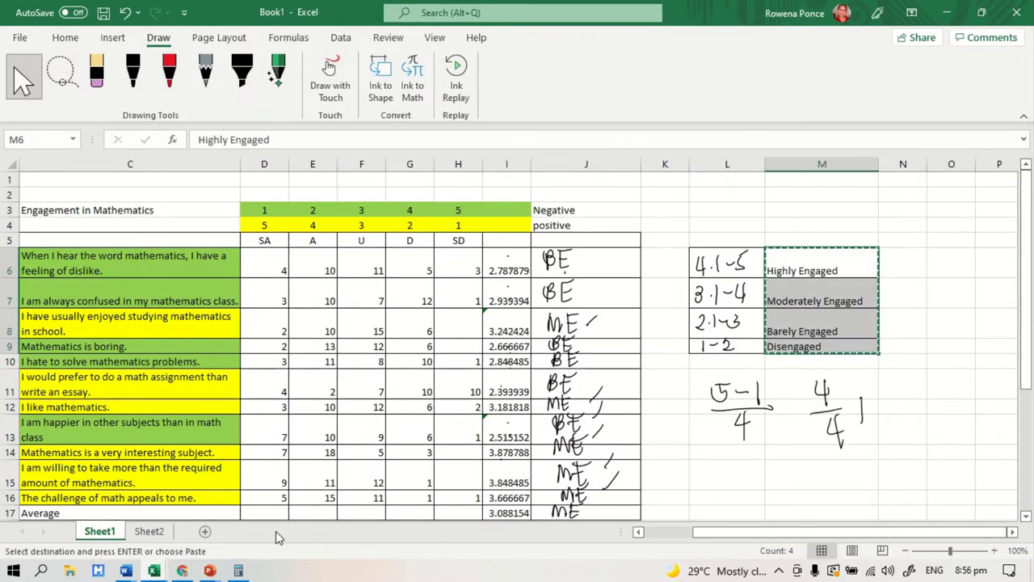
Step: Return to the responses workbook and paste the copied engagement labels as values into AG17:AG20 beside the score ranges
{"action": "mouse_move", "coordinate": [154, 570]}
{"action": "left_click", "coordinate": [270, 538]}
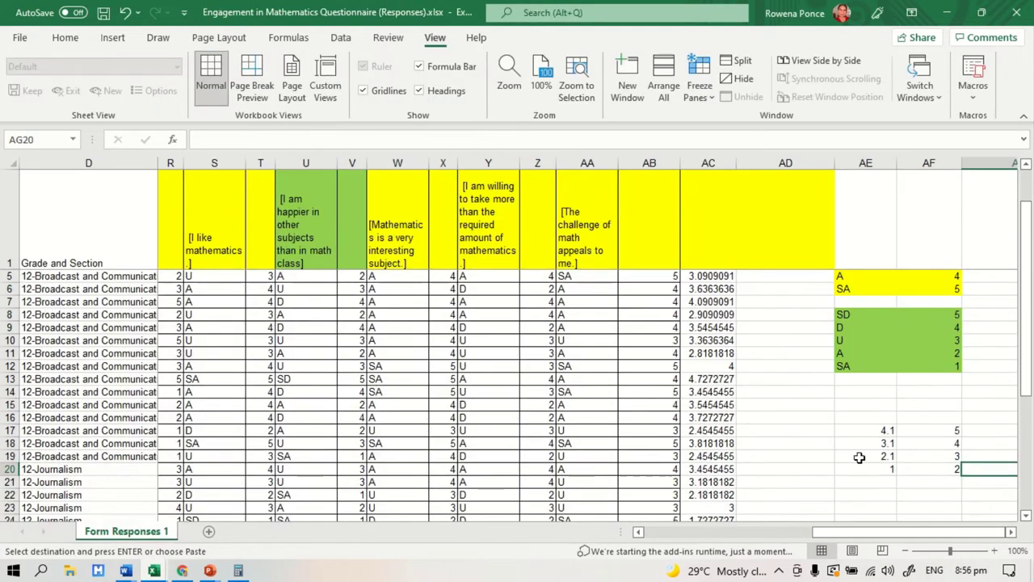
{"action": "right_click", "coordinate": [976, 430]}
{"action": "left_click", "coordinate": [882, 109]}
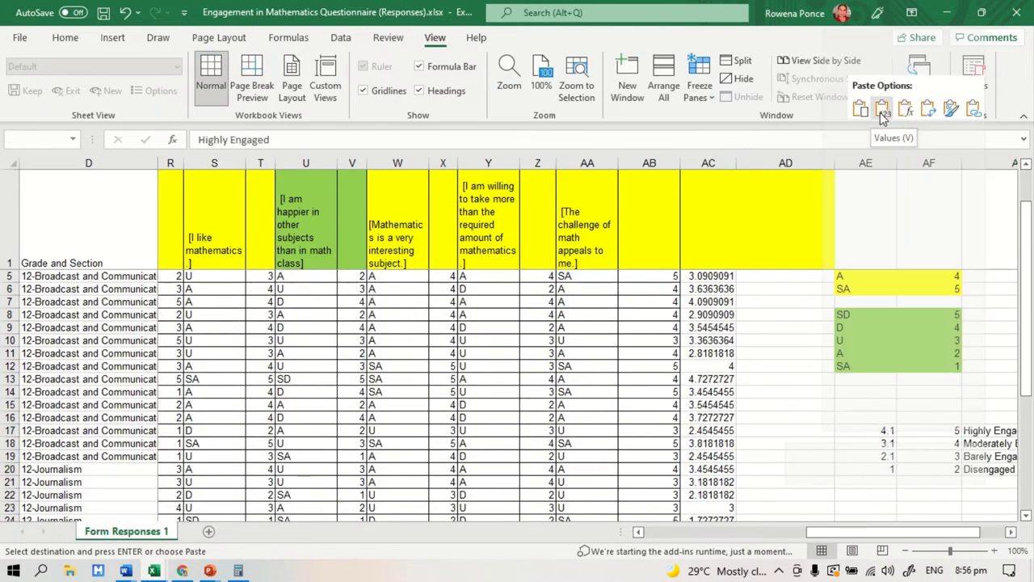
{"action": "left_click_drag", "start_coordinate": [866, 531], "coordinate": [892, 533]}
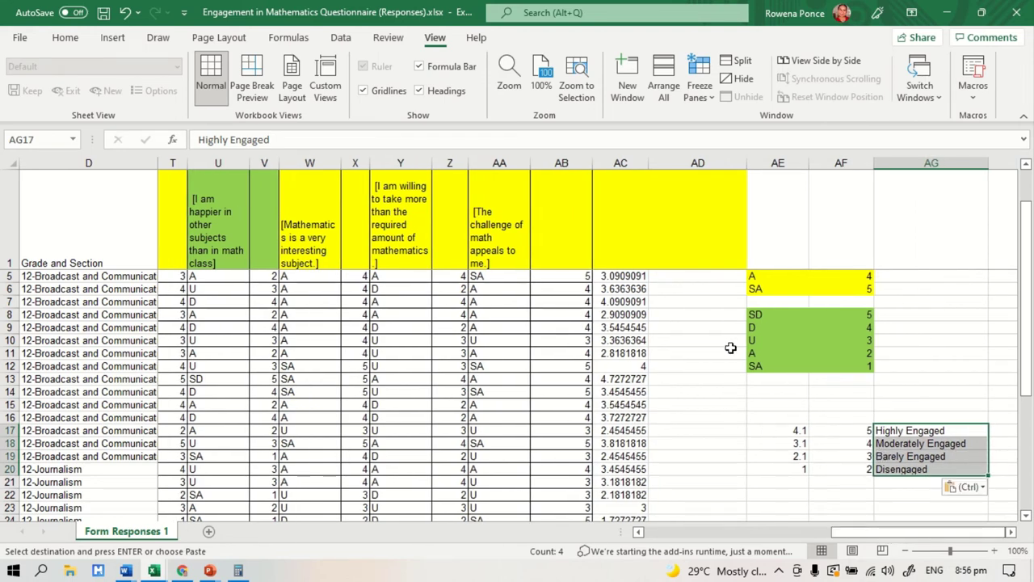
Step: Start a VLOOKUP formula in AD5 with the averages AC5:AC34 as the lookup value
{"action": "left_click", "coordinate": [699, 277]}
{"action": "type", "text": "v"}
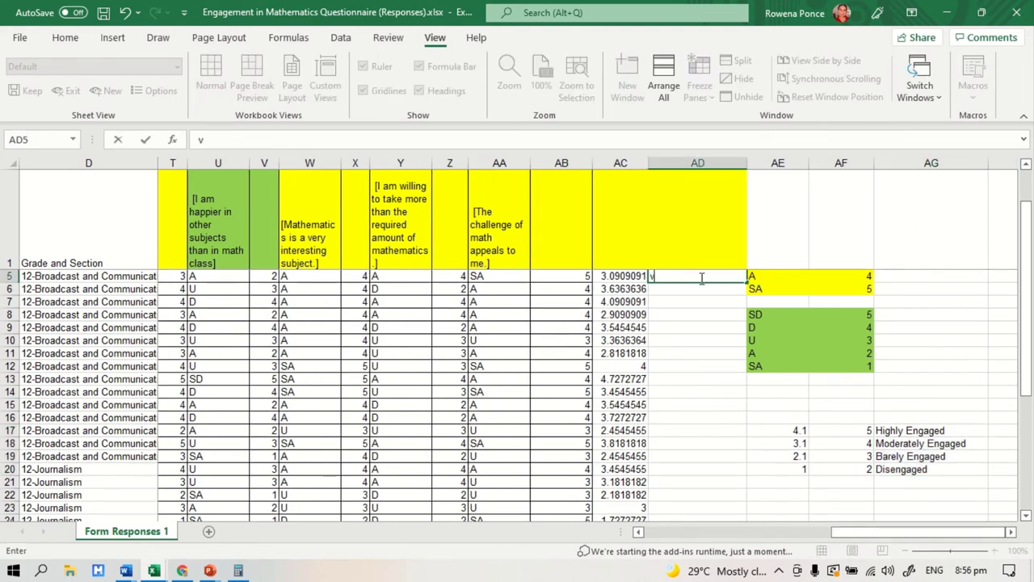
{"action": "type", "text": "lookup"}
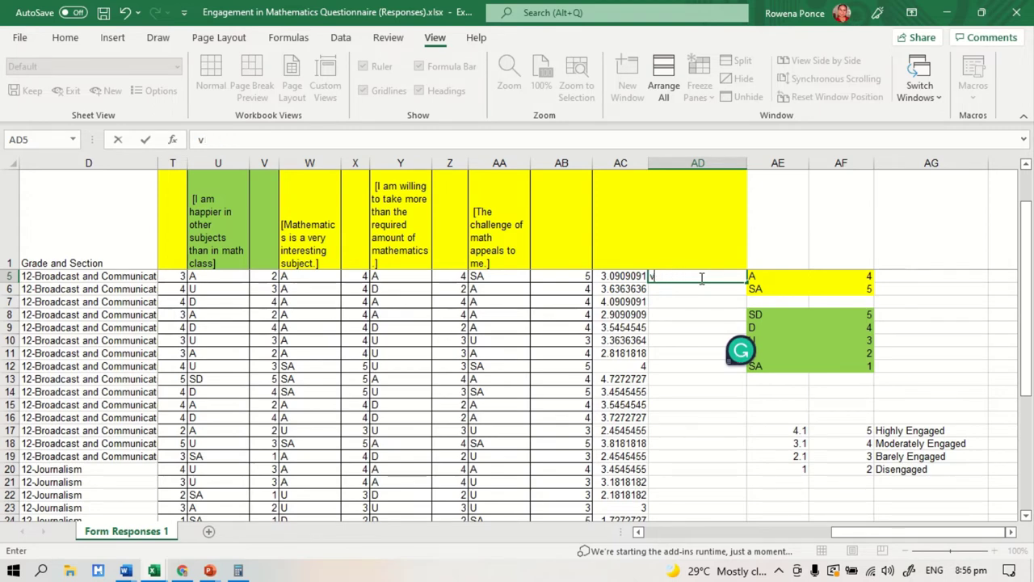
{"action": "type", "text": "=vlookup"}
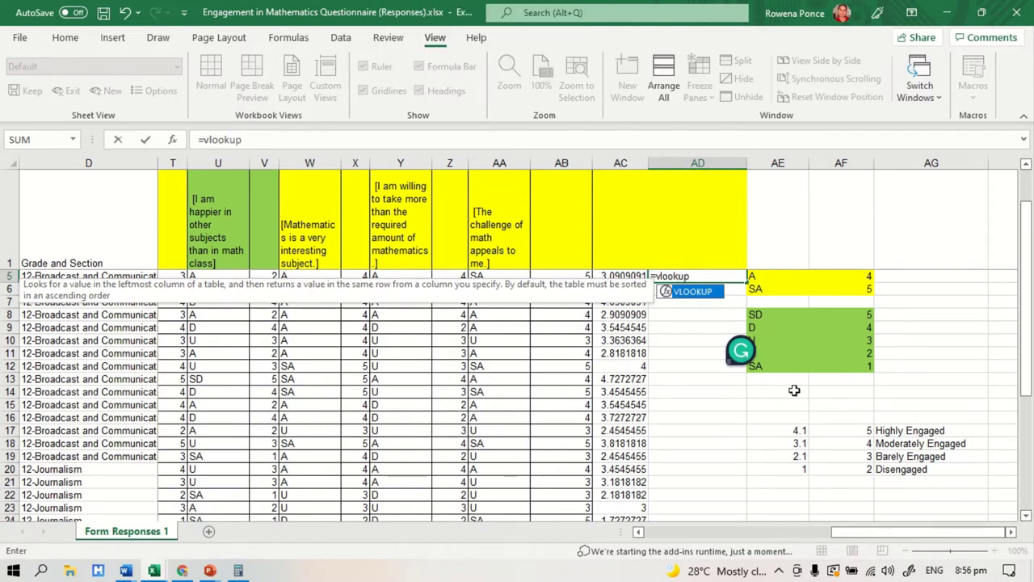
{"action": "type", "text": "("}
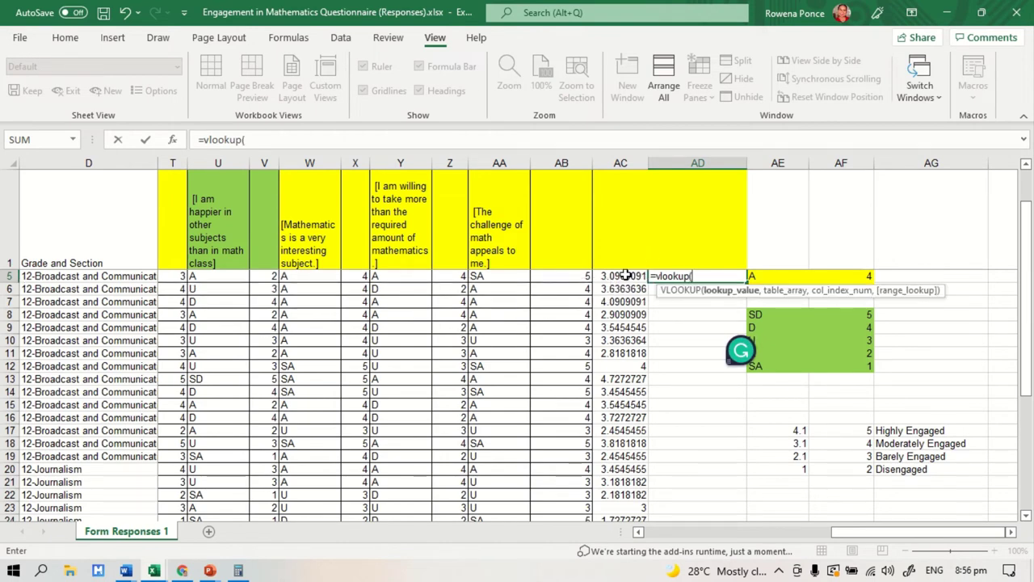
{"action": "left_click_drag", "start_coordinate": [624, 275], "coordinate": [627, 472]}
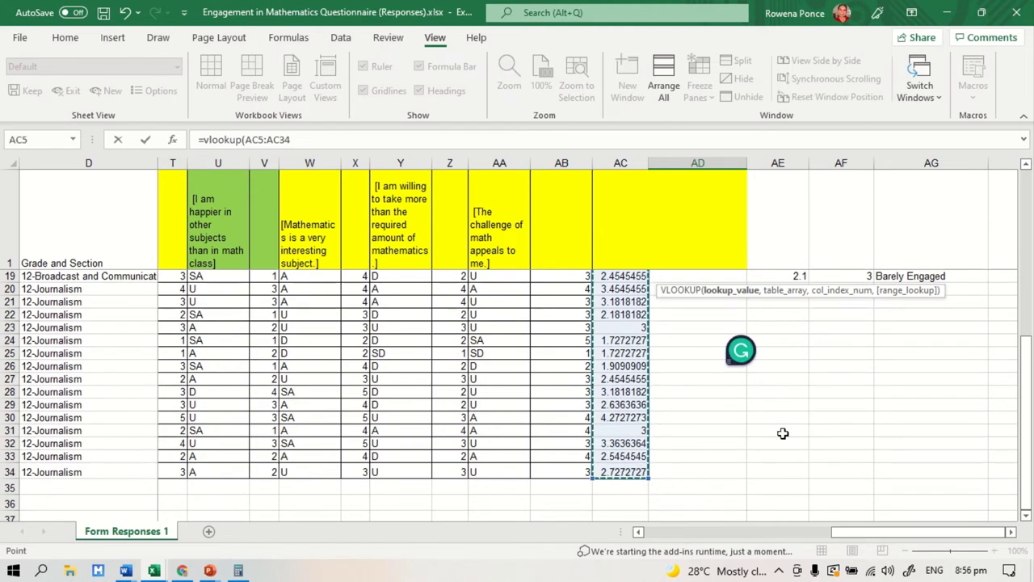
{"action": "scroll", "coordinate": [783, 431], "scroll_direction": "up", "scroll_amount": 6}
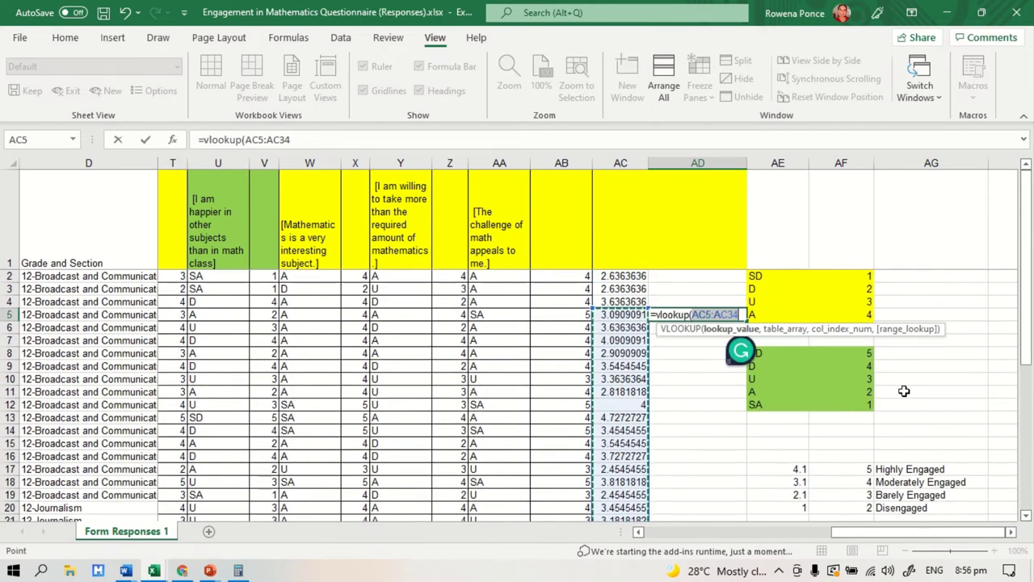
Step: Complete the VLOOKUP arguments in AD5 with the table AE17:AG20, column index 3 and an exact match (FALSE)
{"action": "type", "text": ","}
{"action": "left_click_drag", "start_coordinate": [788, 469], "coordinate": [925, 508]}
{"action": "type", "text": ","}
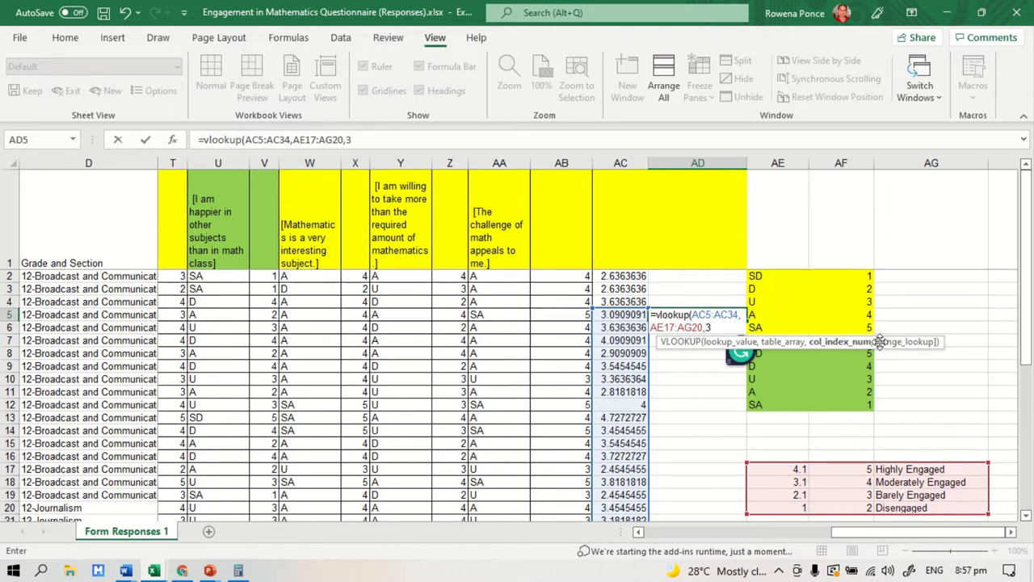
{"action": "type", "text": "3,"}
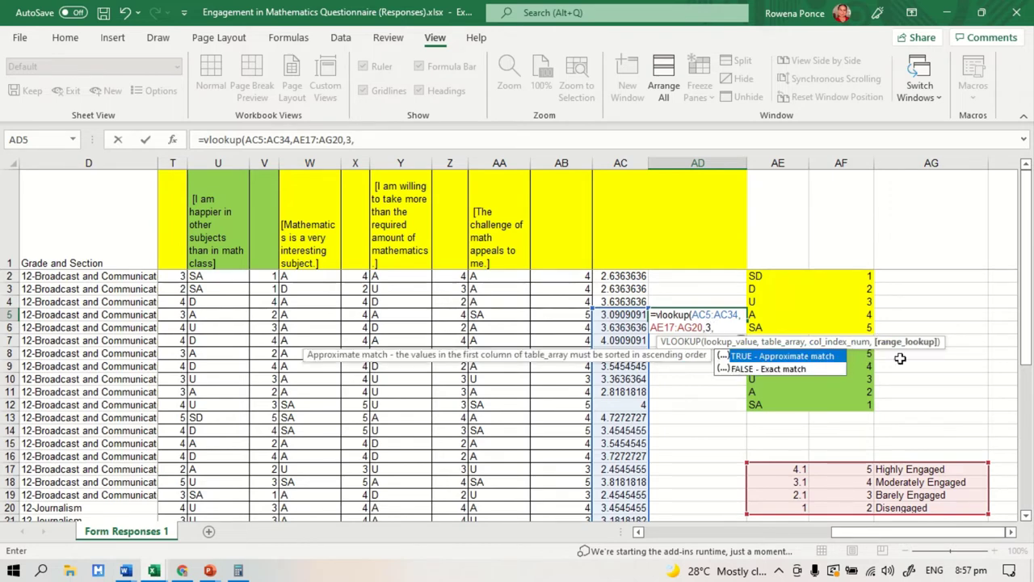
{"action": "type", "text": "false"}
{"action": "left_click", "coordinate": [787, 368]}
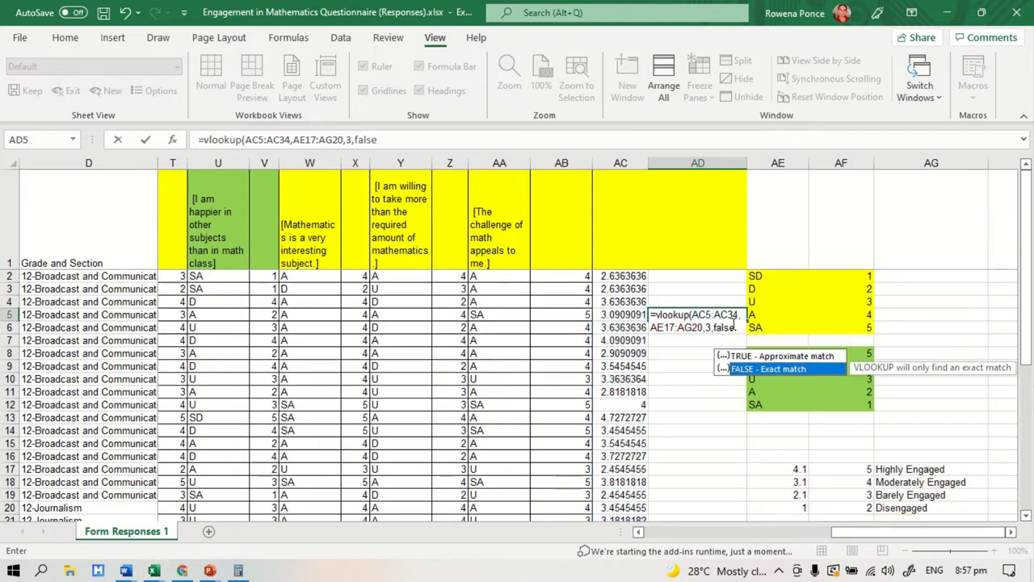
{"action": "left_click", "coordinate": [738, 330]}
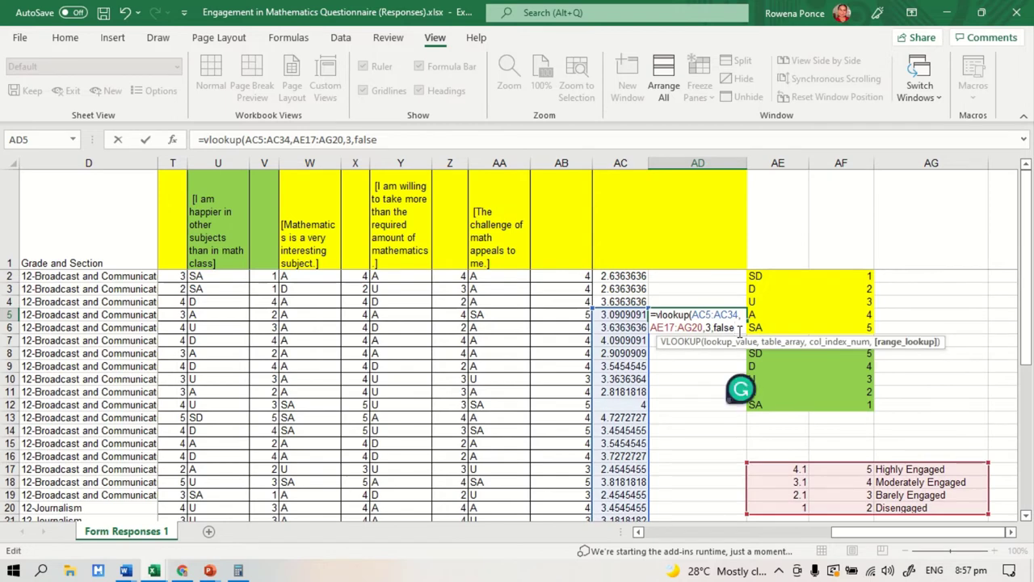
{"action": "type", "text": ")"}
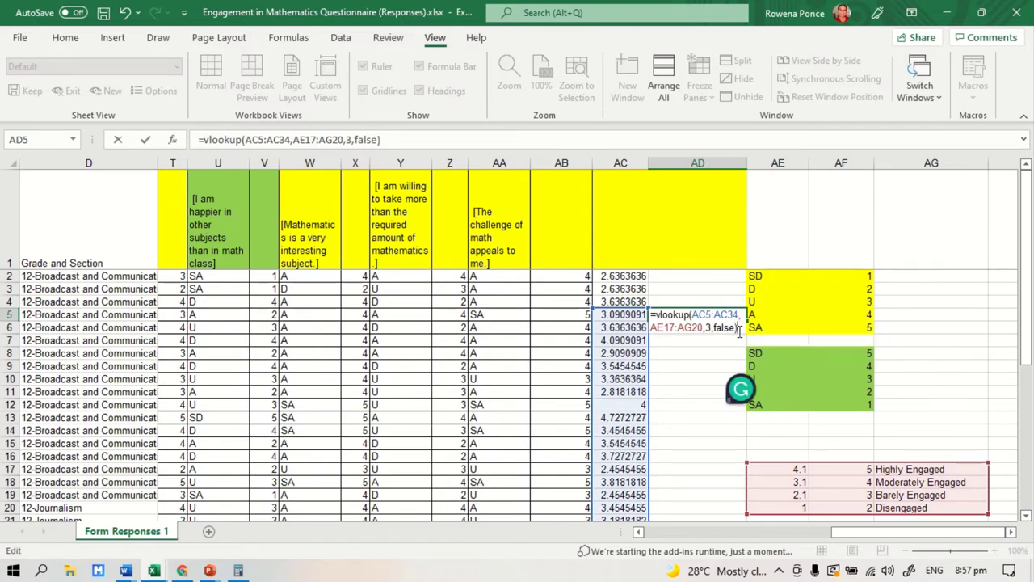
Step: Make the lookup table reference in the AD5 formula absolute as $AE$17:$AG$20 and commit the formula
{"action": "left_click", "coordinate": [673, 316]}
{"action": "type", "text": "$AE"}
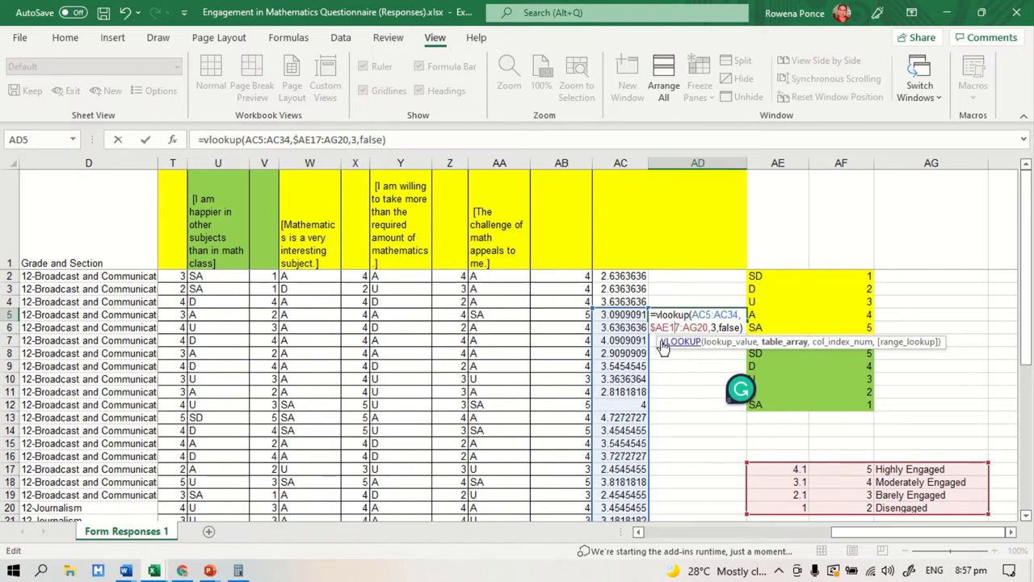
{"action": "type", "text": "&"}
{"action": "key", "text": "BackSpace"}
{"action": "type", "text": "$"}
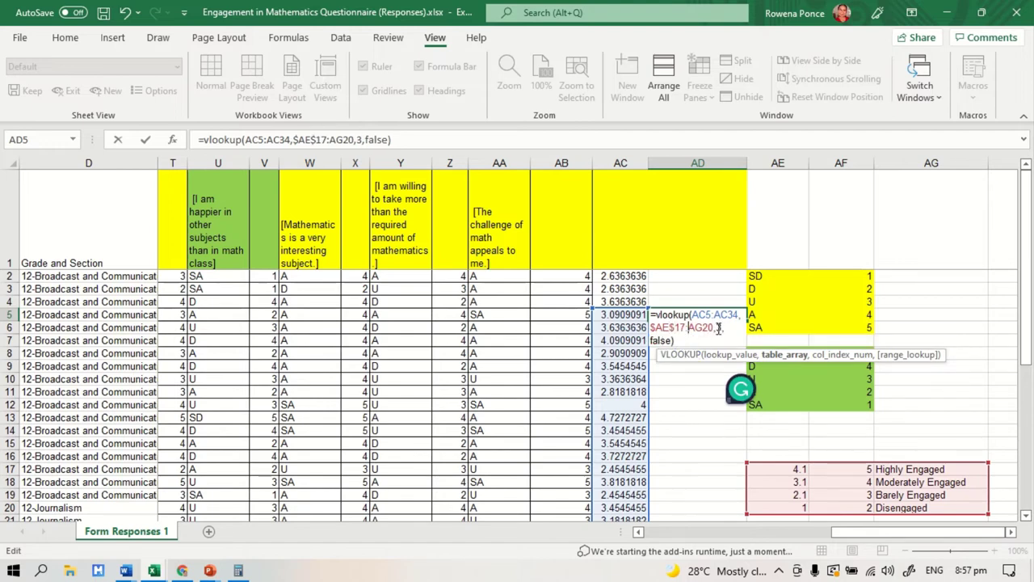
{"action": "type", "text": "$"}
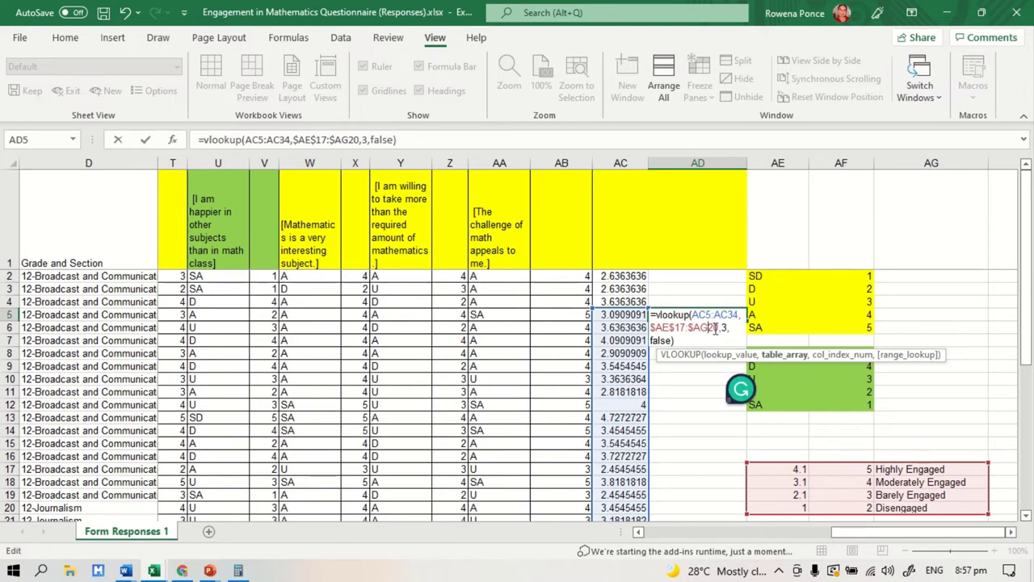
{"action": "type", "text": "$"}
{"action": "key", "text": "Return"}
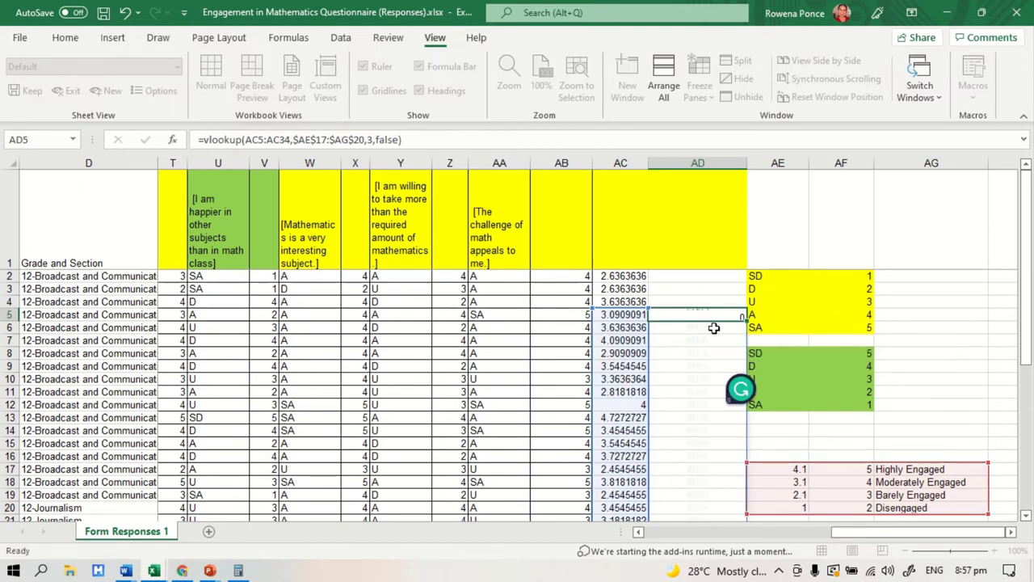
{"action": "left_click", "coordinate": [711, 317]}
{"action": "key", "text": "ctrl+shift+Left"}
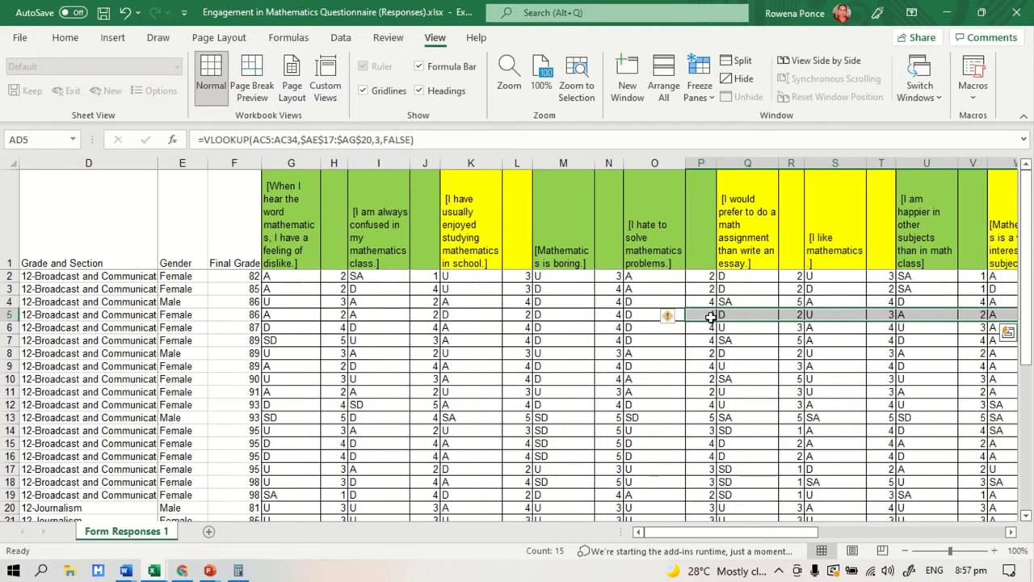
{"action": "left_click_drag", "start_coordinate": [695, 534], "coordinate": [888, 551]}
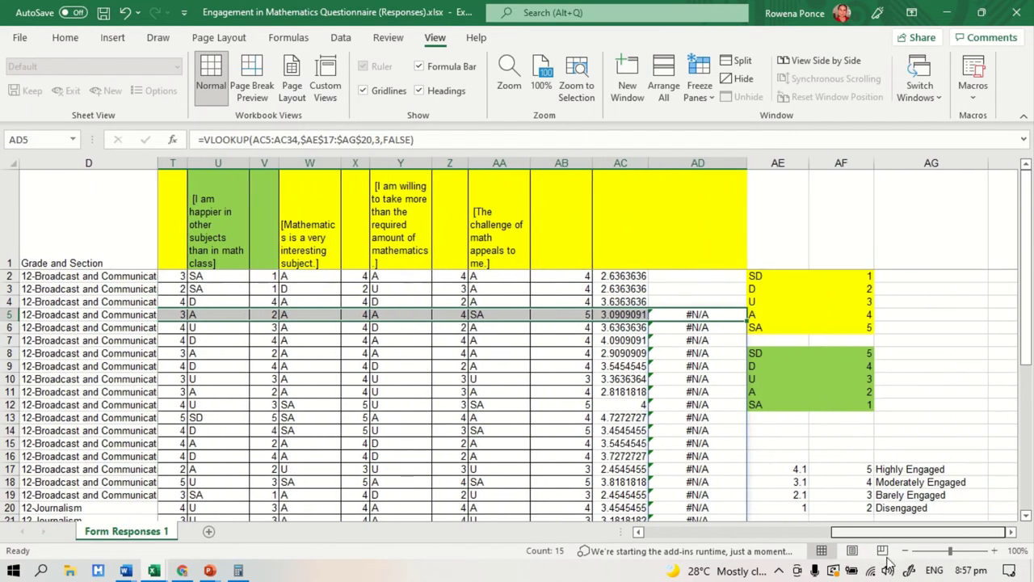
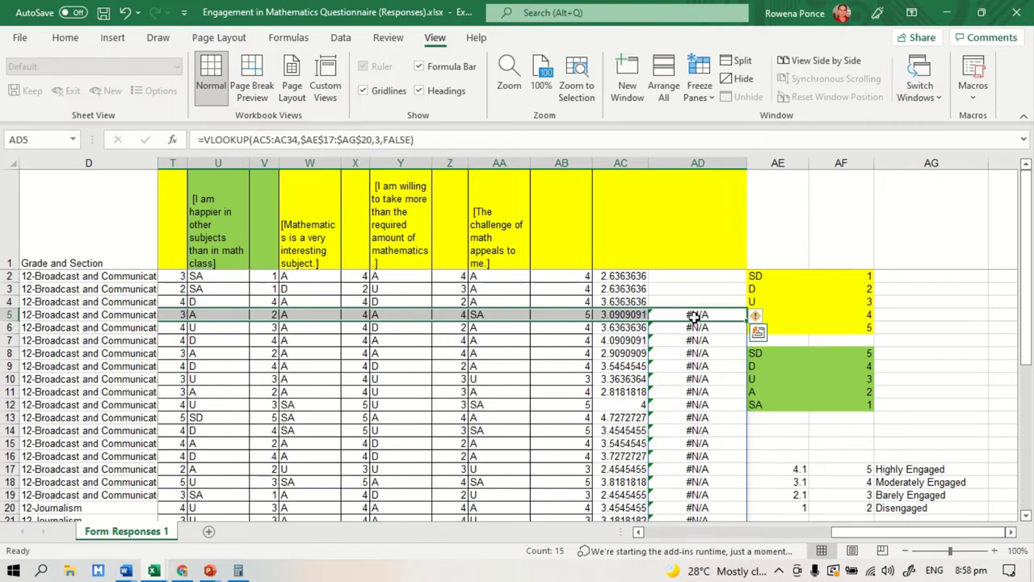
{"action": "right_click", "coordinate": [697, 313]}
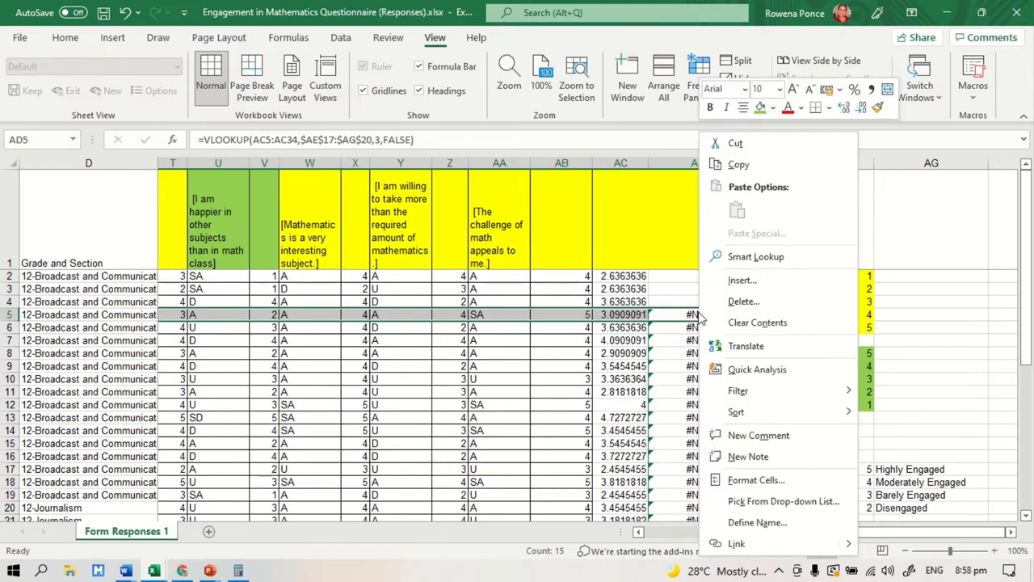
{"action": "left_click", "coordinate": [427, 144]}
{"action": "left_click_drag", "start_coordinate": [417, 139], "coordinate": [194, 146]}
{"action": "key", "text": "ctrl+c"}
{"action": "left_click", "coordinate": [679, 279]}
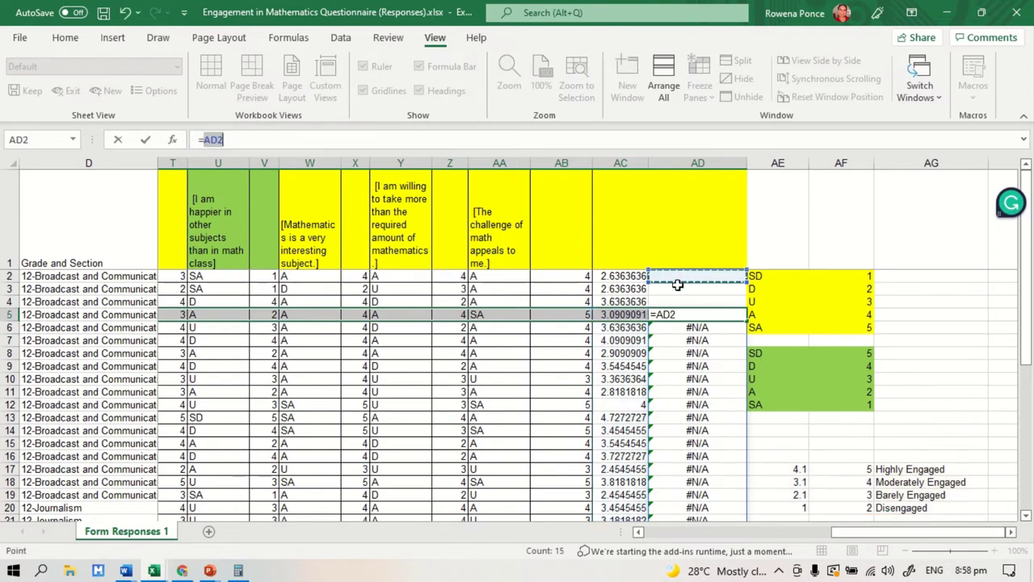
{"action": "type", "text": "="}
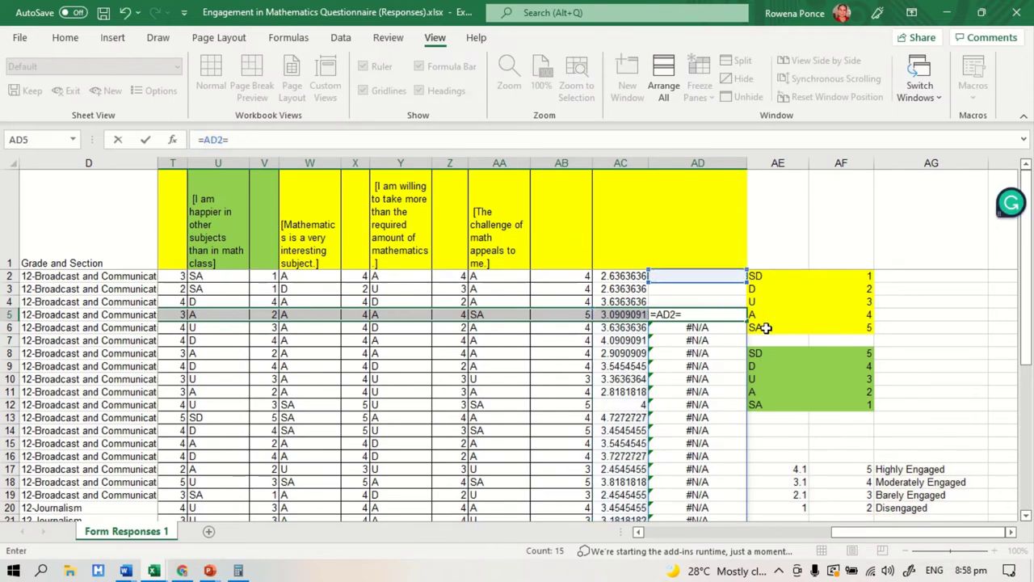
{"action": "key", "text": "BackSpace"}
{"action": "key", "text": "BackSpace"}
{"action": "key", "text": "BackSpace"}
{"action": "key", "text": "BackSpace"}
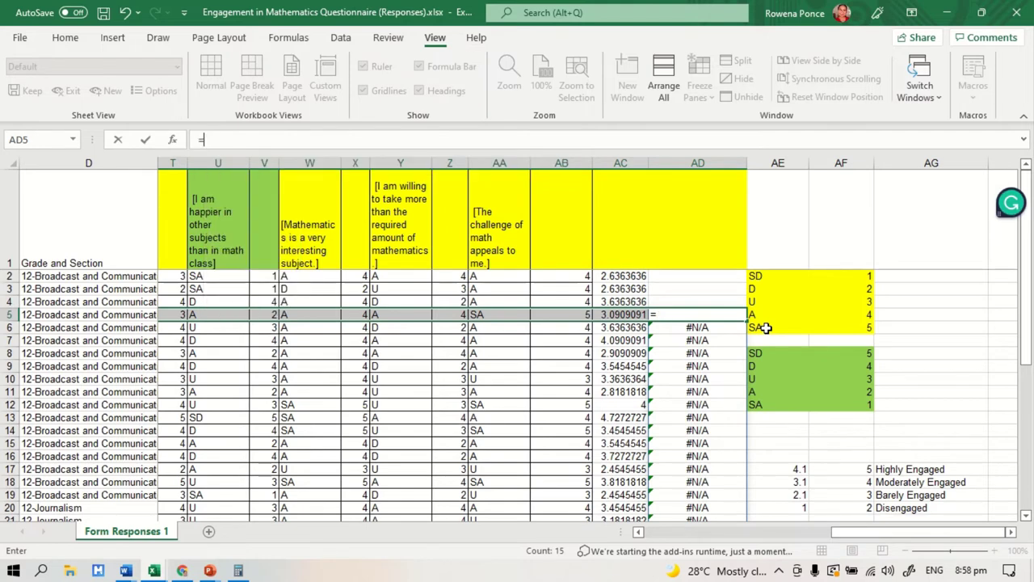
{"action": "key", "text": "ctrl+v"}
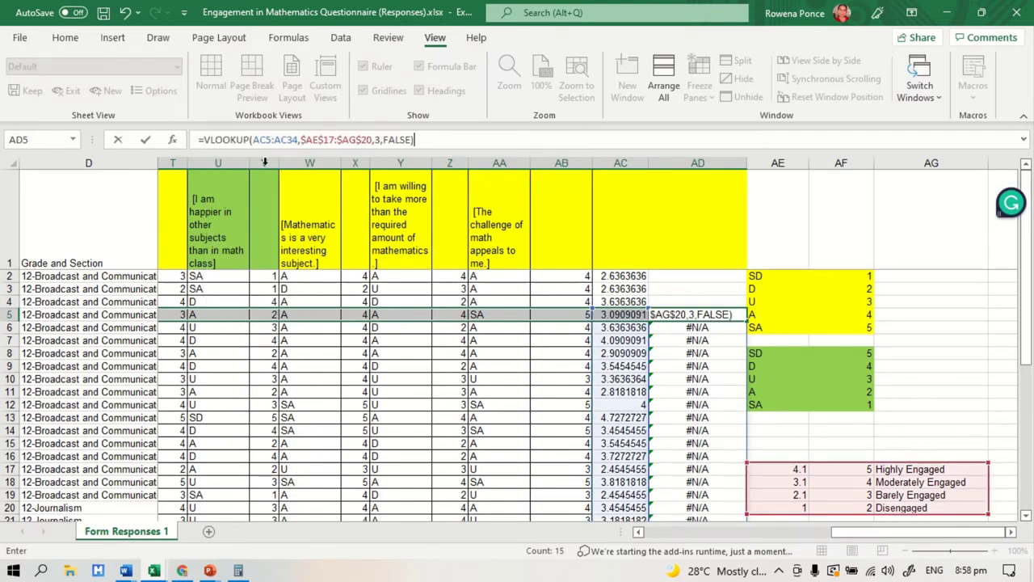
Step: Change the lookup value range in the AD5 VLOOKUP formula to AC2:AC34 and commit it
{"action": "left_click", "coordinate": [272, 139]}
{"action": "key", "text": "BackSpace"}
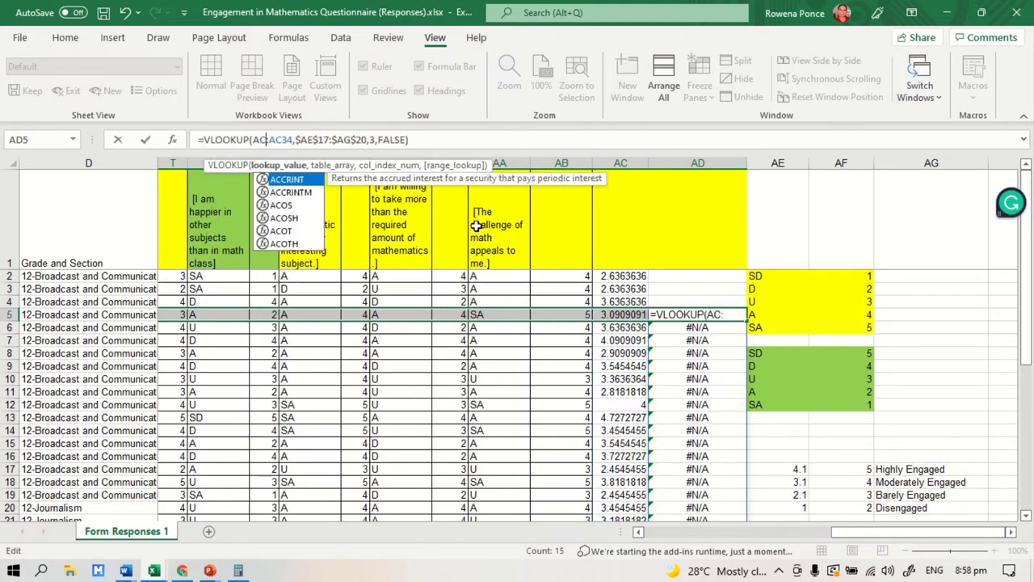
{"action": "type", "text": "2:"}
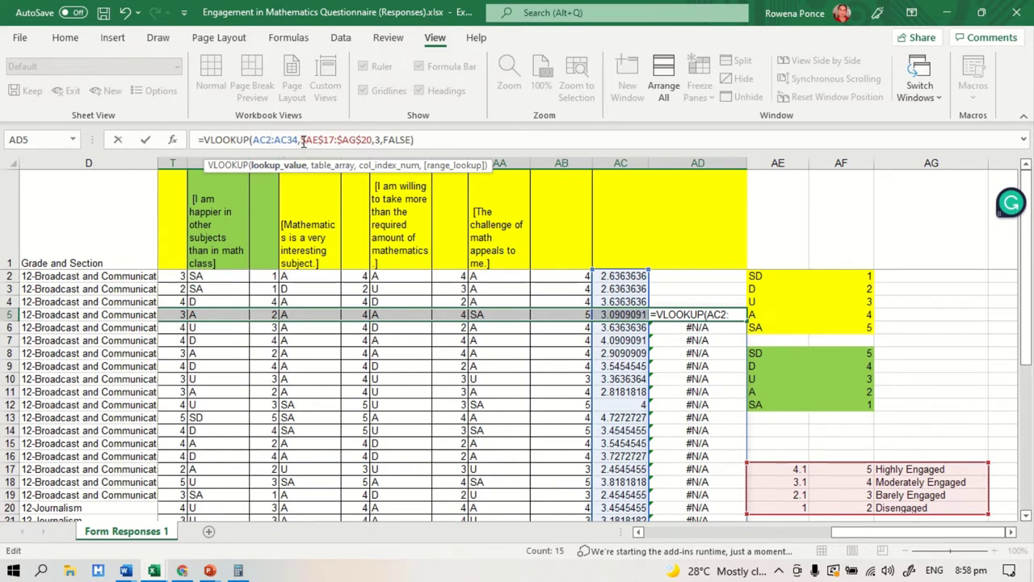
{"action": "left_click_drag", "start_coordinate": [303, 140], "coordinate": [374, 143]}
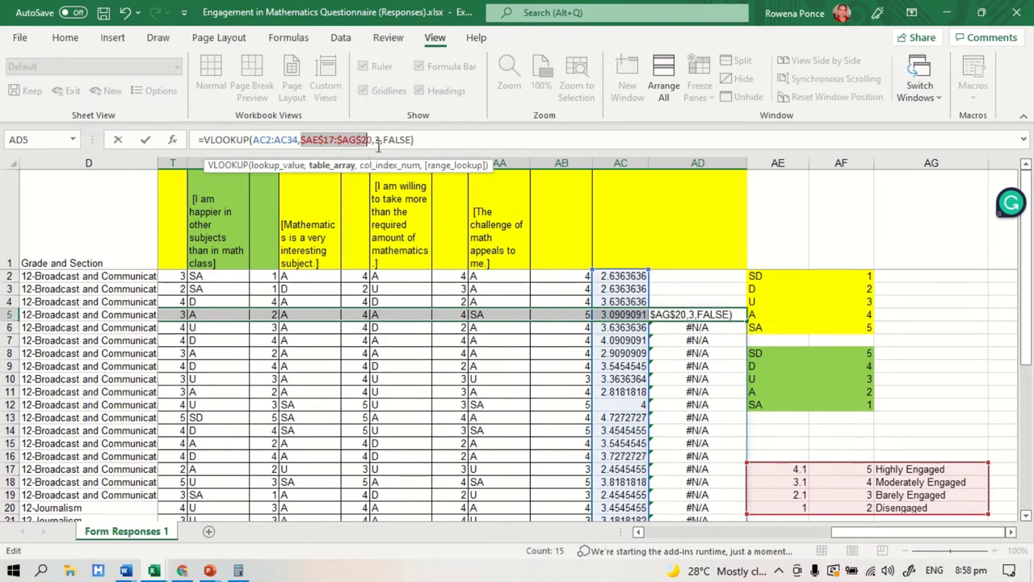
{"action": "left_click", "coordinate": [378, 140]}
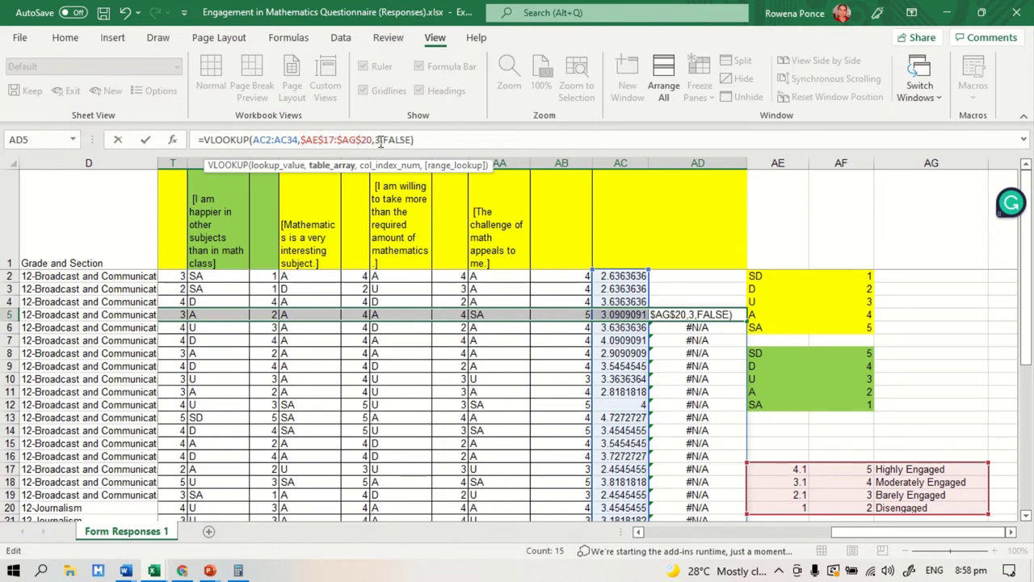
{"action": "left_click", "coordinate": [471, 141]}
{"action": "key", "text": "Return"}
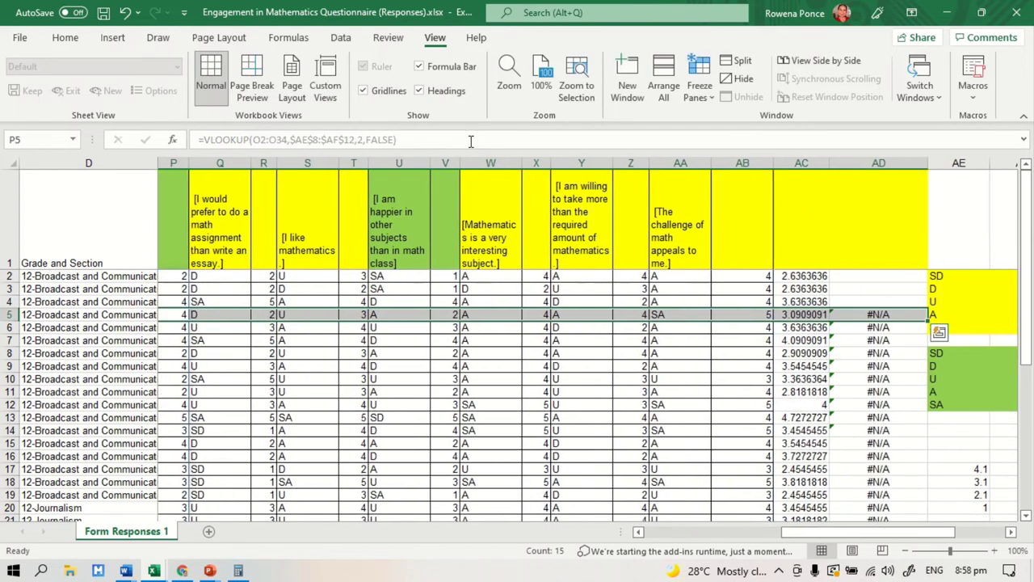
{"action": "left_click", "coordinate": [862, 276]}
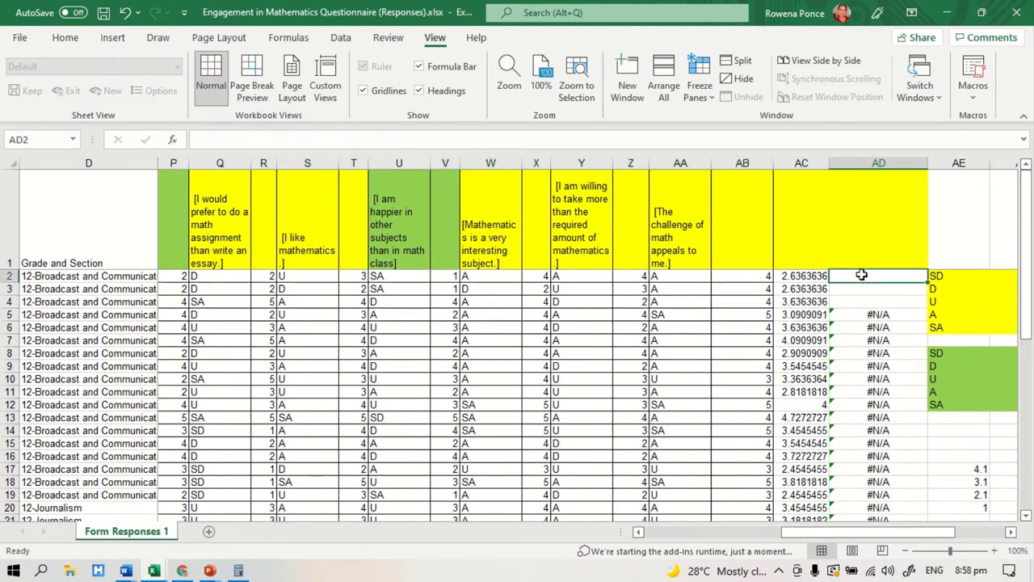
{"action": "left_click", "coordinate": [868, 315]}
{"action": "key", "text": "ctrl+shift+Down"}
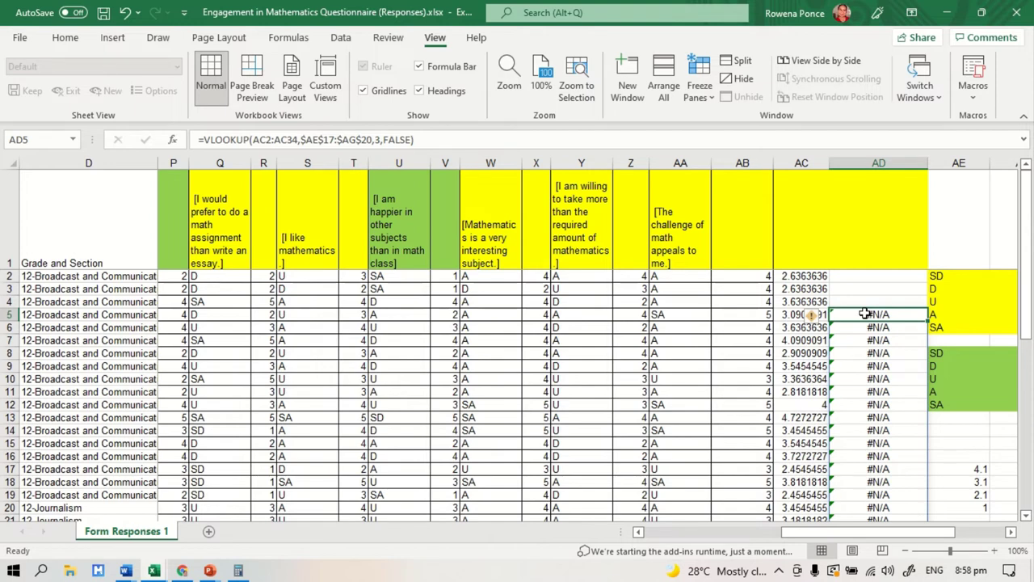
Step: Cut the lower score bounds from AE17:AE20 and paste them over the upper bounds in AF17:AF20
{"action": "left_click_drag", "start_coordinate": [840, 532], "coordinate": [915, 531]}
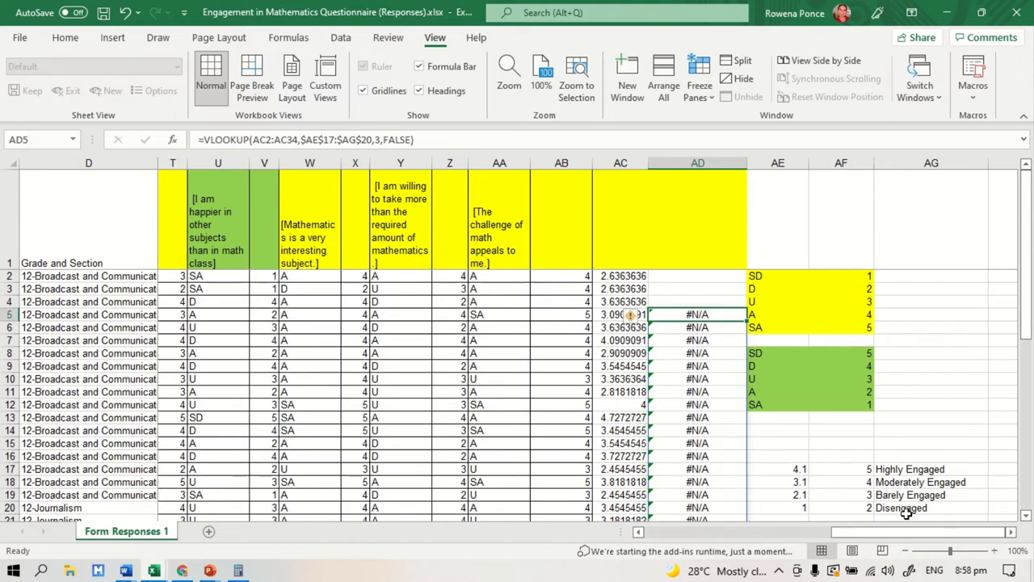
{"action": "scroll", "coordinate": [905, 513], "scroll_direction": "down", "scroll_amount": 1}
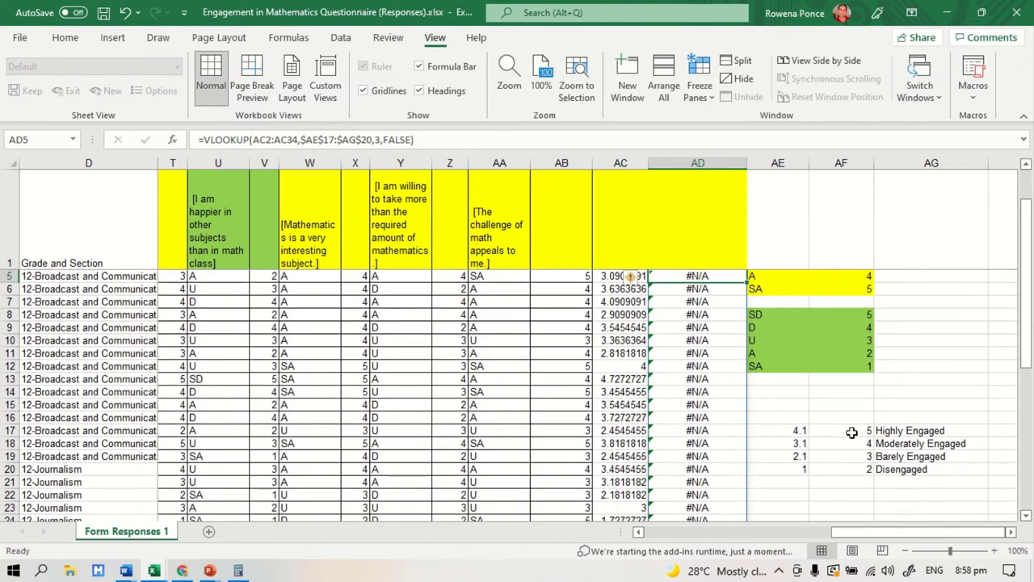
{"action": "left_click_drag", "start_coordinate": [851, 432], "coordinate": [846, 469]}
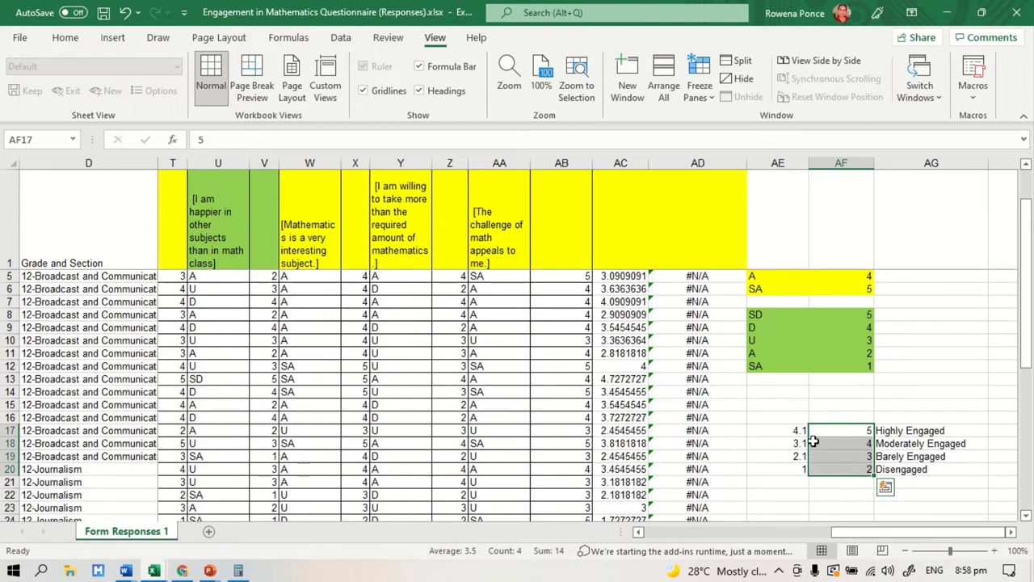
{"action": "left_click_drag", "start_coordinate": [798, 431], "coordinate": [800, 468]}
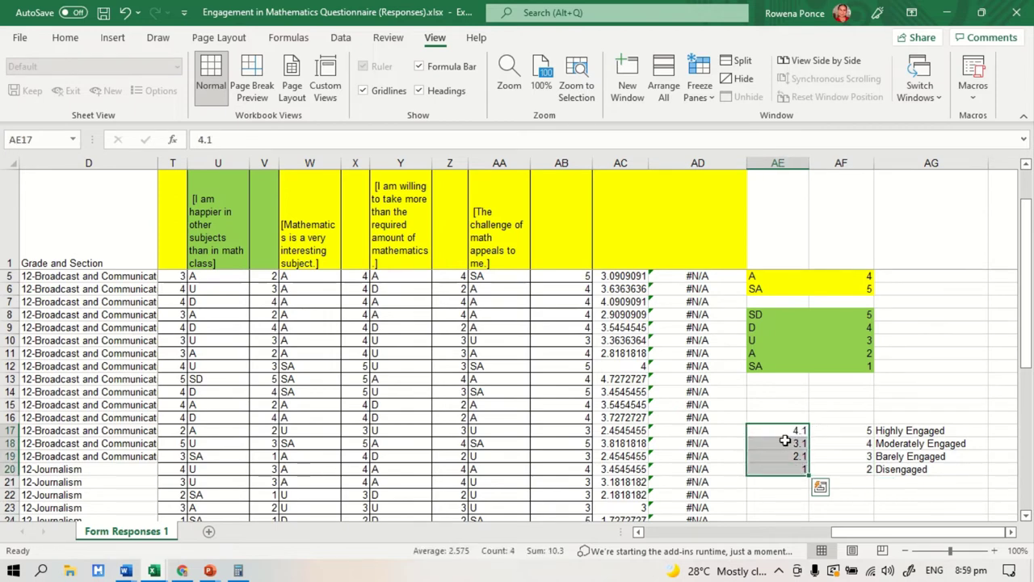
{"action": "right_click", "coordinate": [796, 452]}
{"action": "left_click", "coordinate": [824, 50]}
{"action": "left_click", "coordinate": [826, 433]}
{"action": "right_click", "coordinate": [825, 432]}
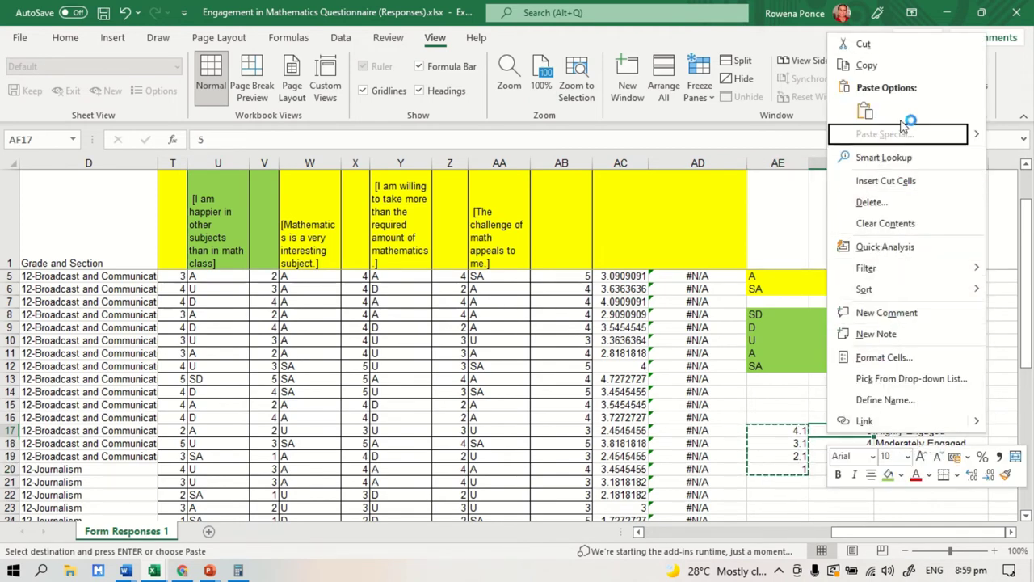
{"action": "key", "text": "Escape"}
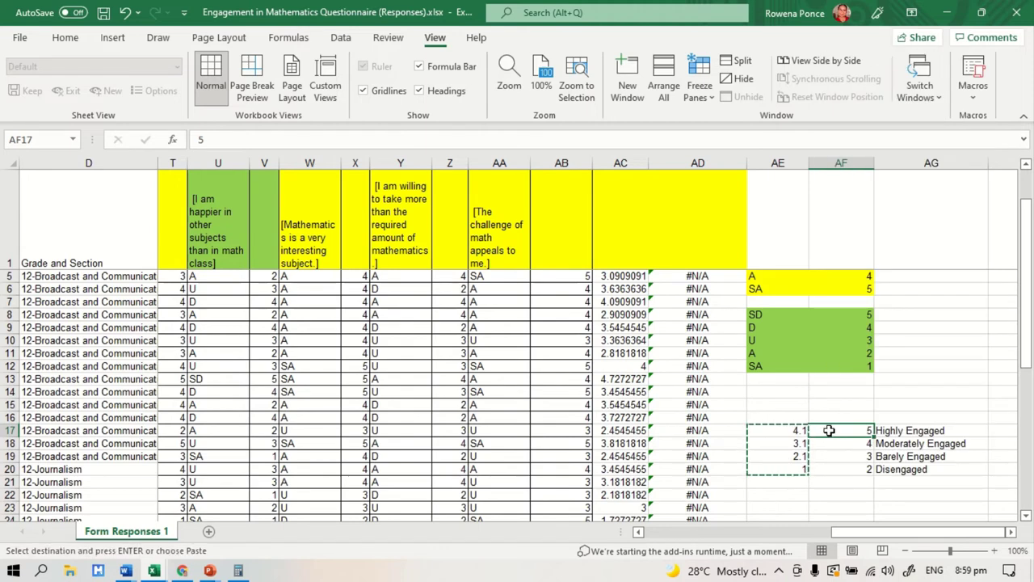
{"action": "key", "text": "ctrl+v"}
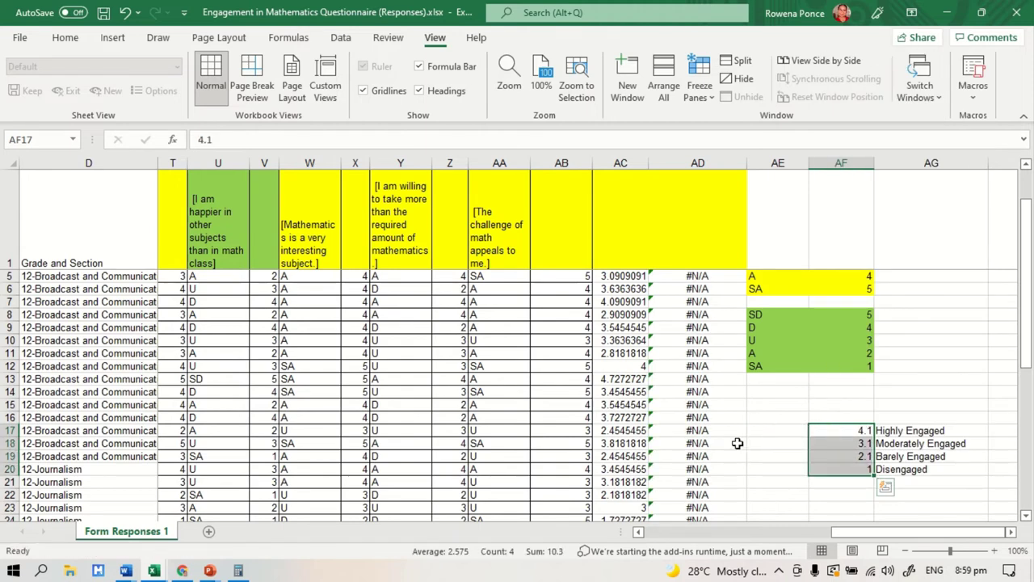
Step: Set the column index in the AD5 VLOOKUP formula to 2 and commit the formula
{"action": "left_click", "coordinate": [776, 434]}
{"action": "left_click", "coordinate": [697, 276]}
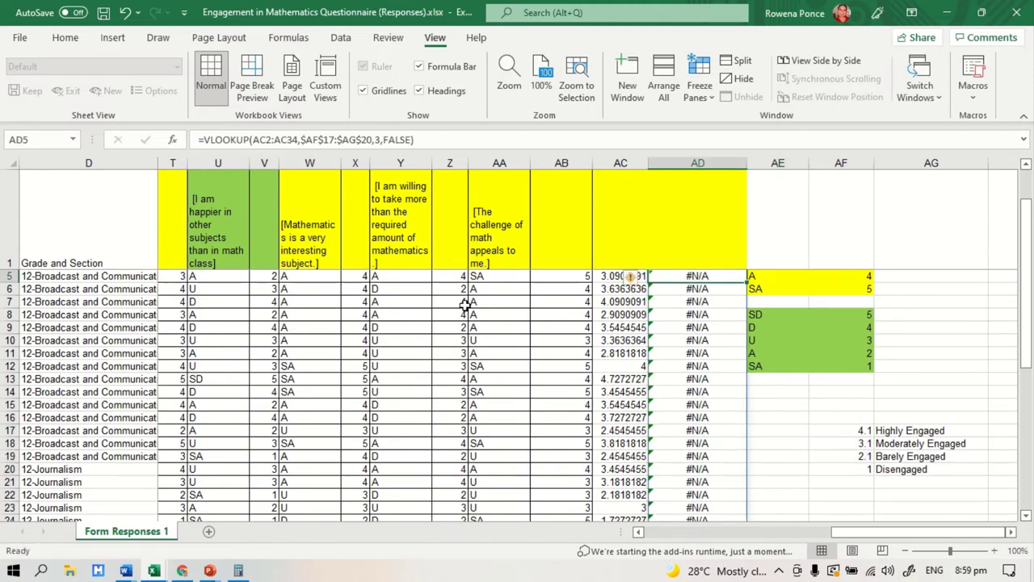
{"action": "left_click_drag", "start_coordinate": [301, 139], "coordinate": [363, 140]}
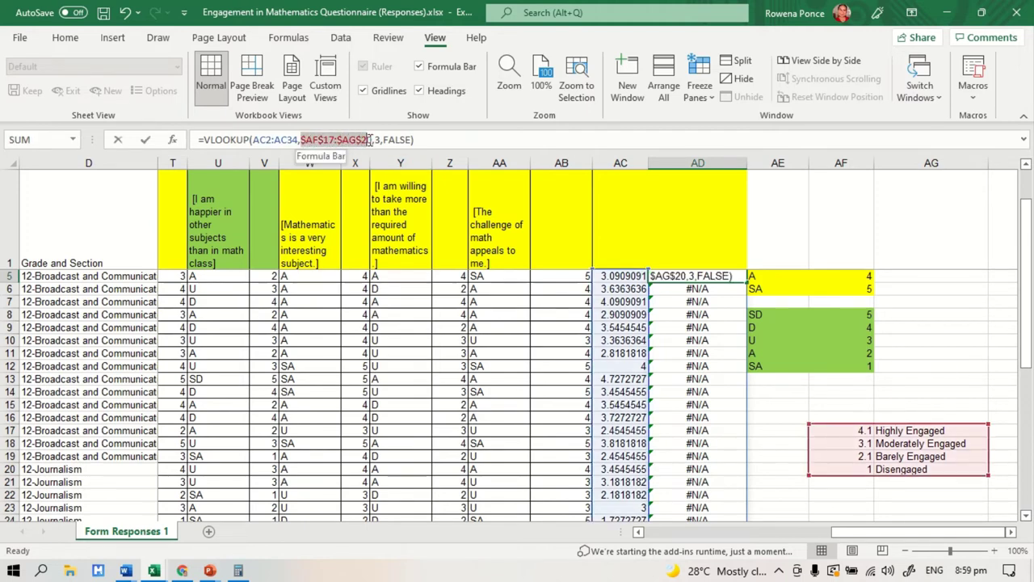
{"action": "left_click_drag", "start_coordinate": [370, 140], "coordinate": [374, 140]}
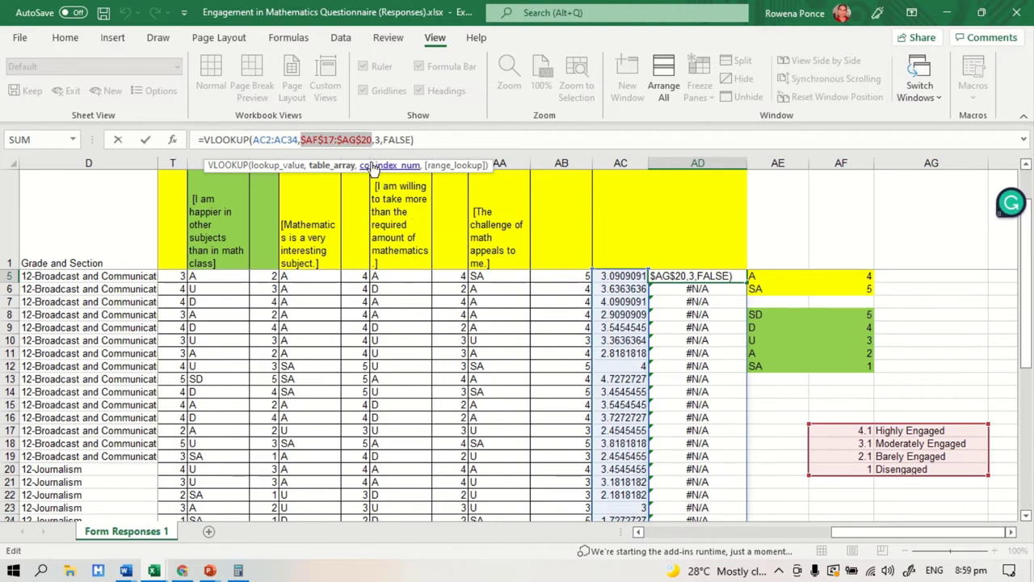
{"action": "key", "text": "Right"}
{"action": "key", "text": "Right"}
{"action": "key", "text": "Right"}
{"action": "key", "text": "BackSpace"}
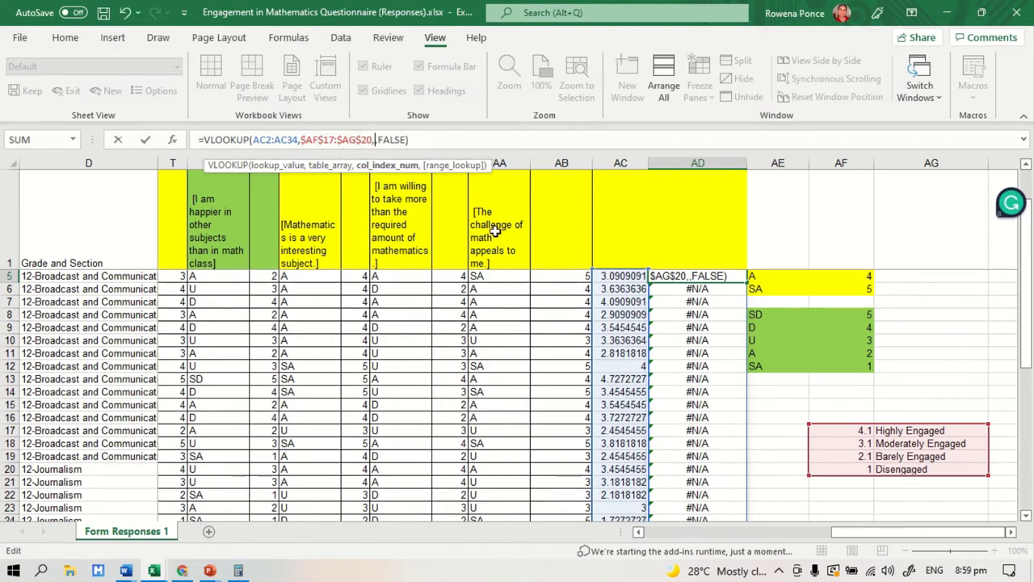
{"action": "type", "text": "2"}
{"action": "key", "text": "Return"}
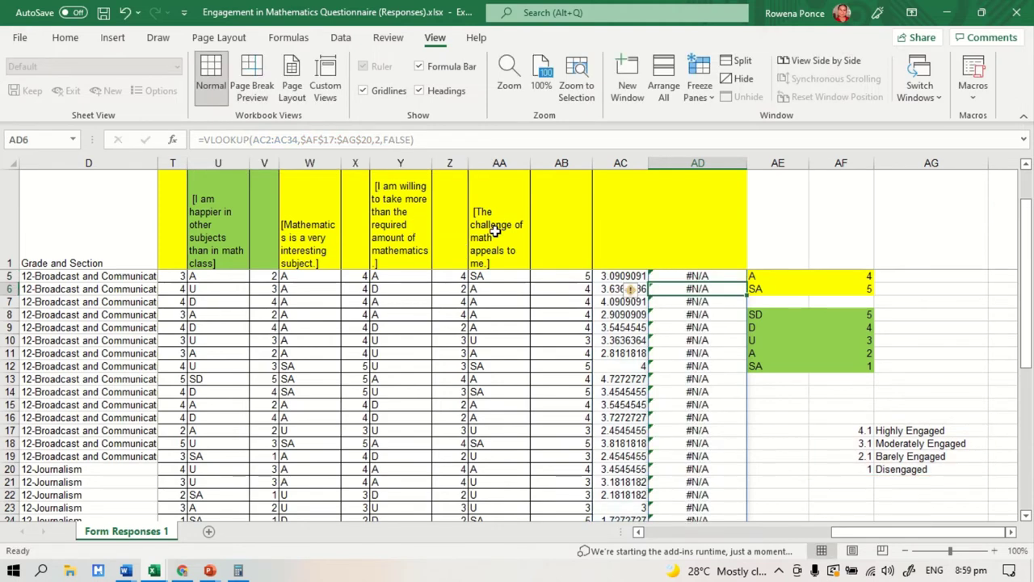
Step: Try to re-enter the starting cell of the table reference in the AD5 VLOOKUP formula
{"action": "left_click", "coordinate": [690, 276]}
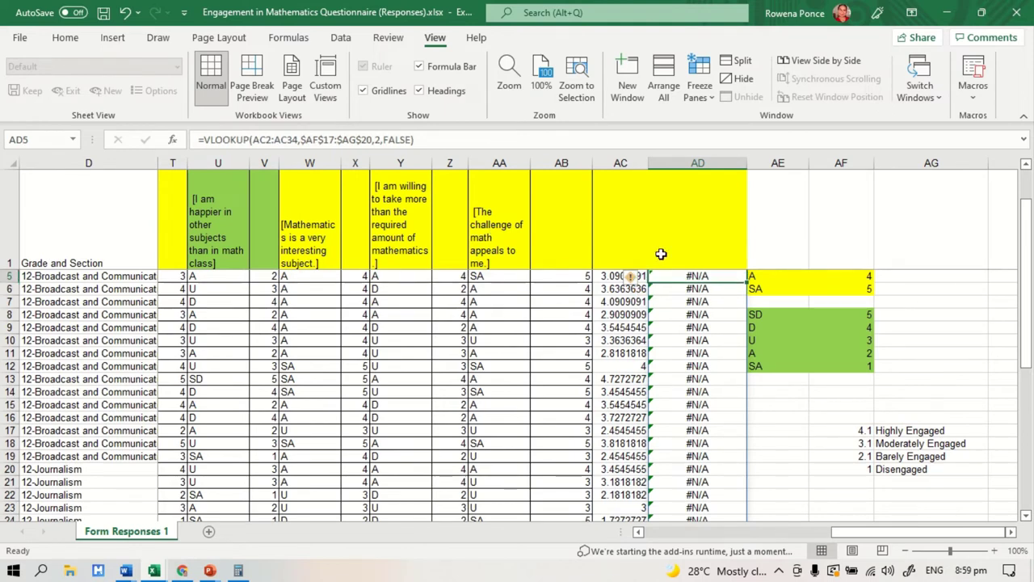
{"action": "left_click", "coordinate": [302, 141]}
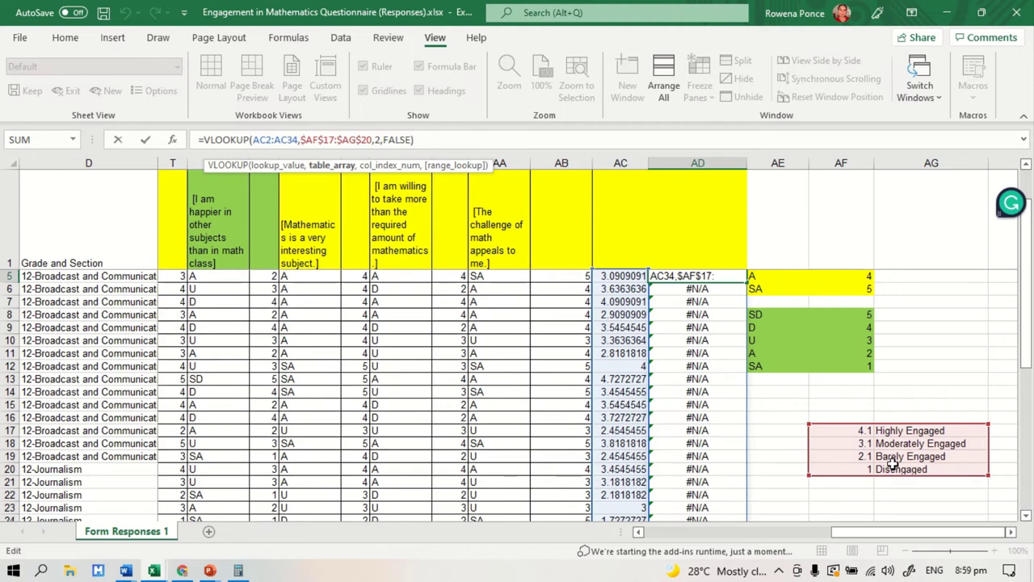
{"action": "left_click", "coordinate": [845, 430]}
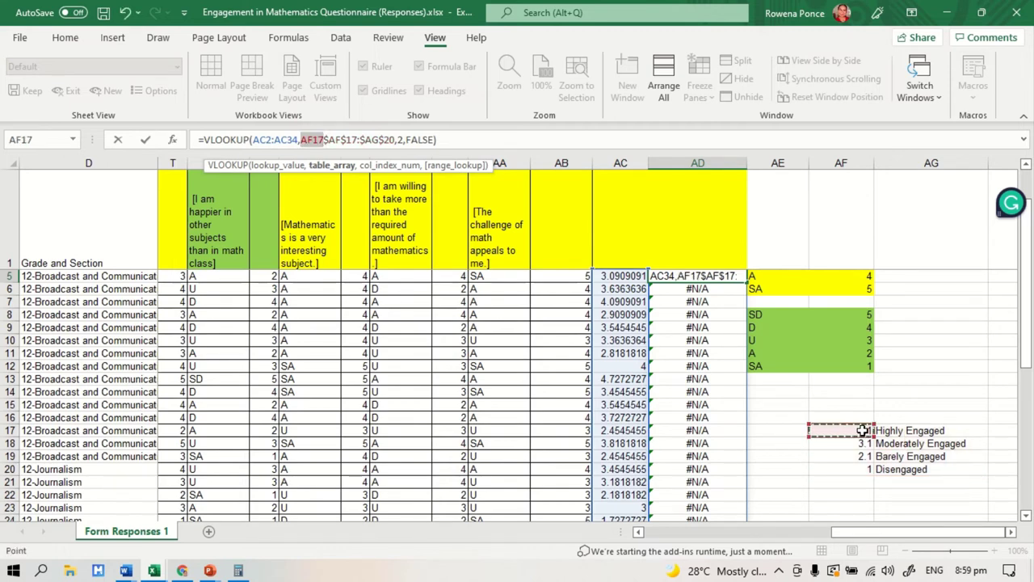
{"action": "key", "text": "Return"}
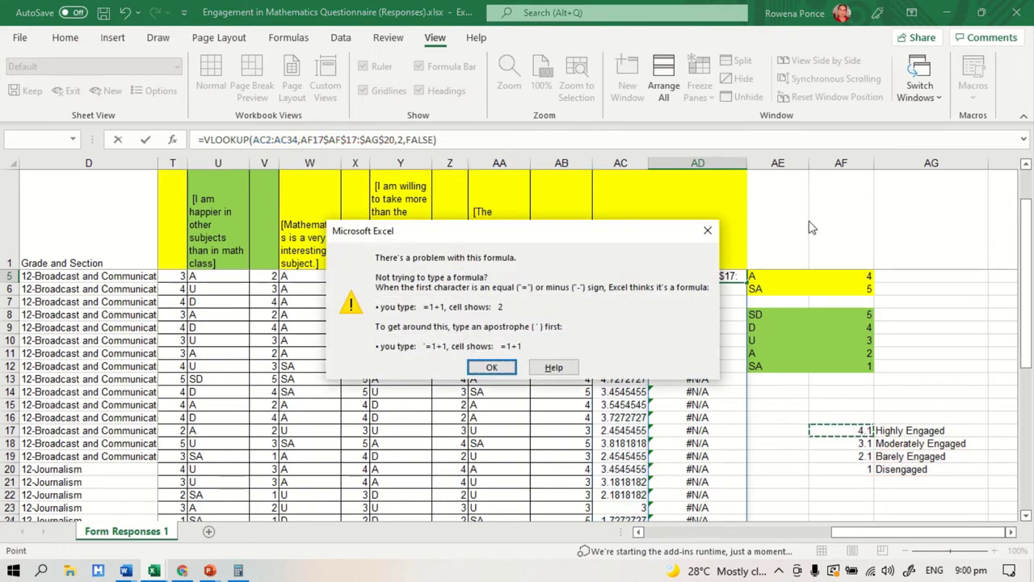
{"action": "key", "text": "Return"}
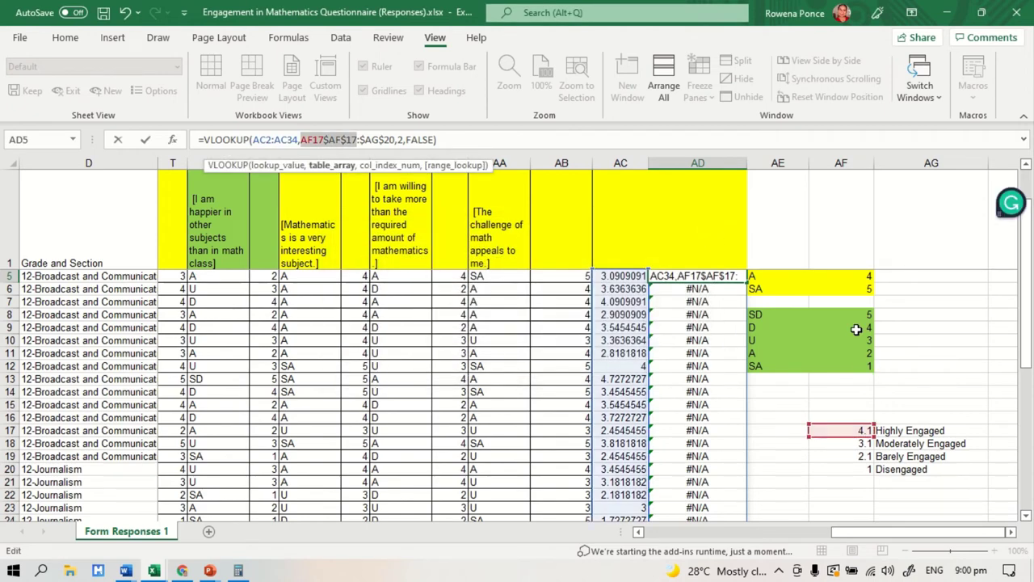
{"action": "left_click", "coordinate": [512, 143]}
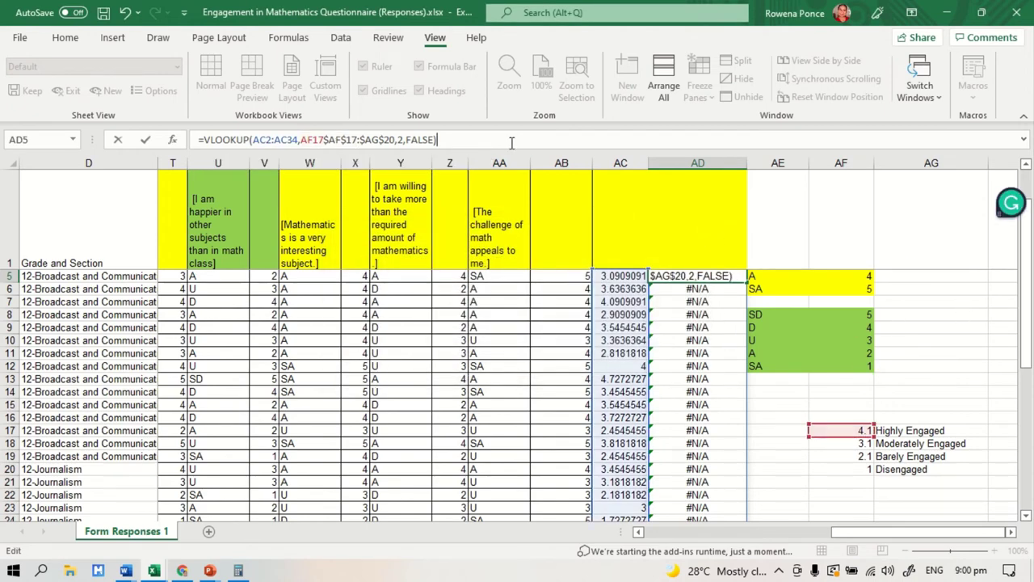
{"action": "key", "text": "Return"}
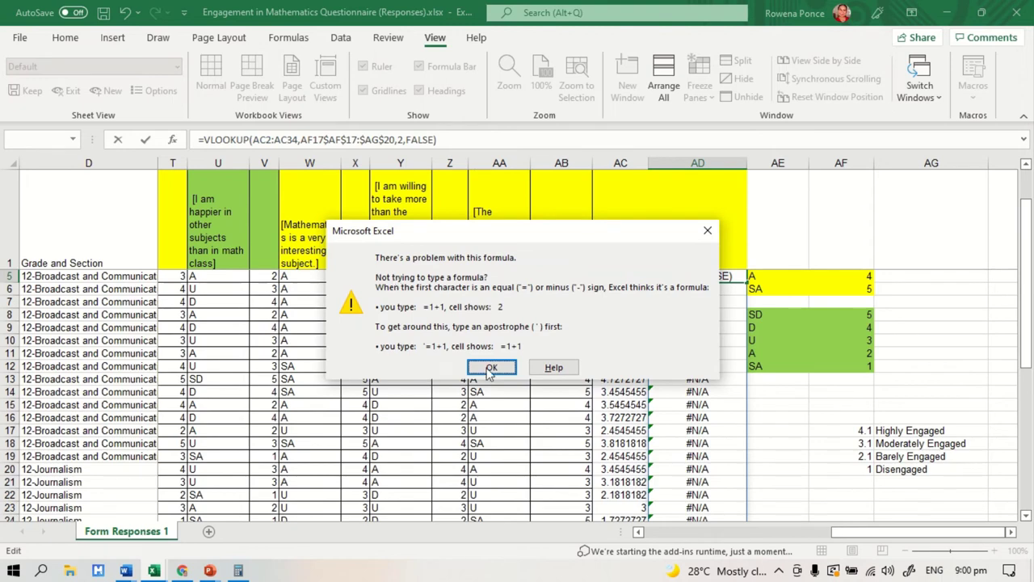
{"action": "left_click", "coordinate": [491, 368]}
{"action": "left_click", "coordinate": [960, 365]}
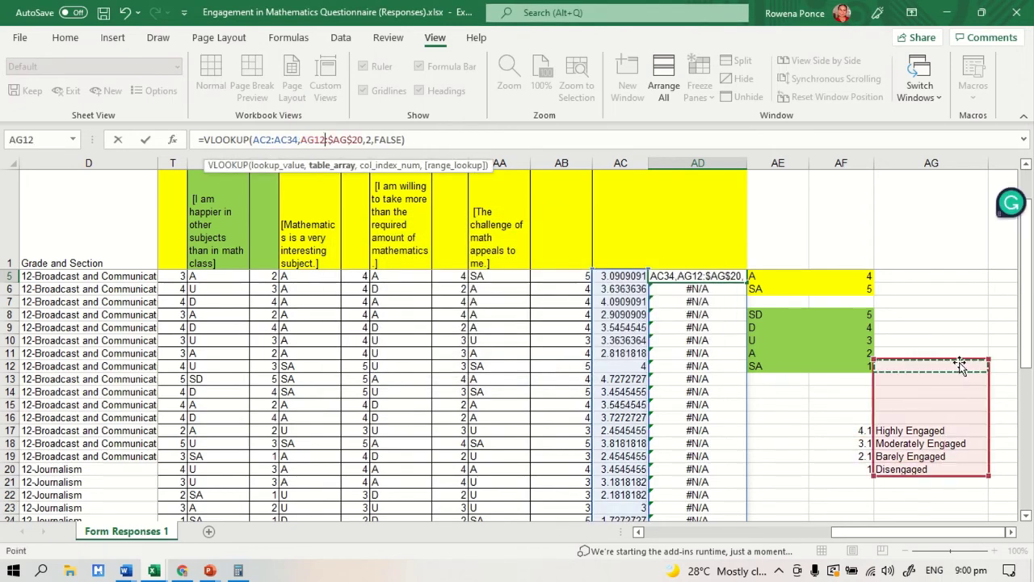
{"action": "left_click", "coordinate": [918, 288]}
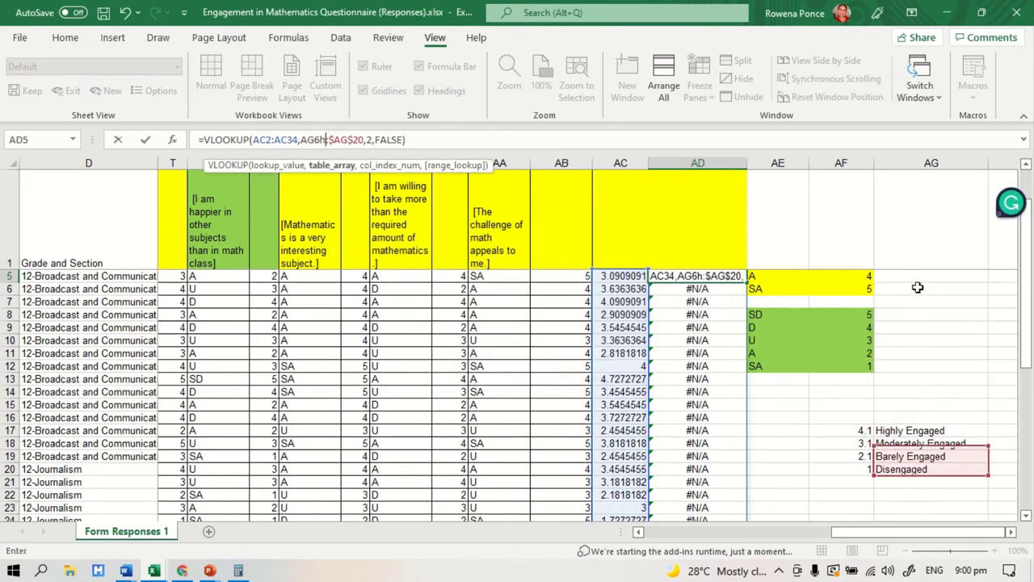
{"action": "left_click", "coordinate": [972, 362]}
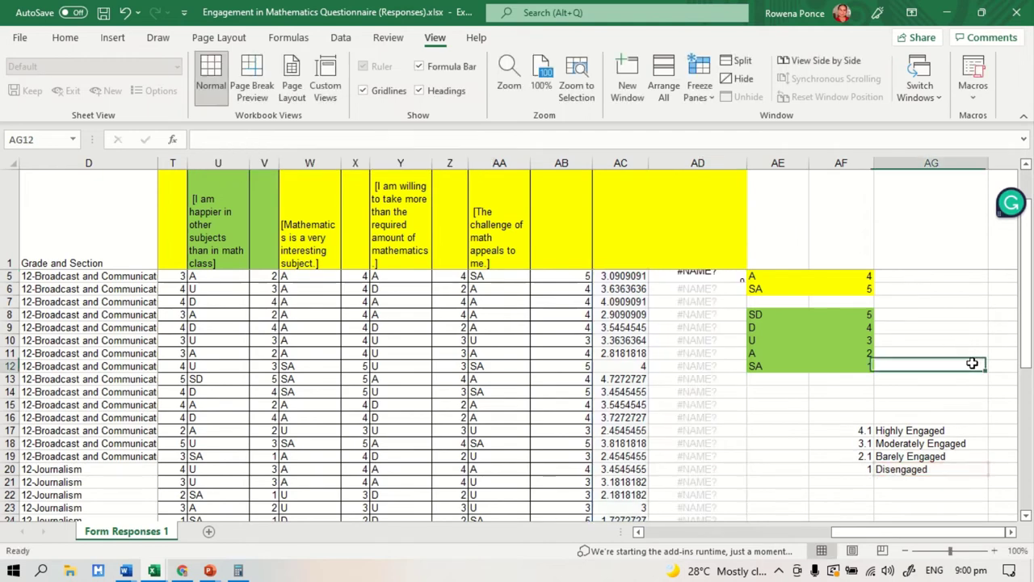
Step: Change the score bounds in AF17 and AF18 to the ranges 4.1-5 and 3.1-4
{"action": "double_click", "coordinate": [819, 430]}
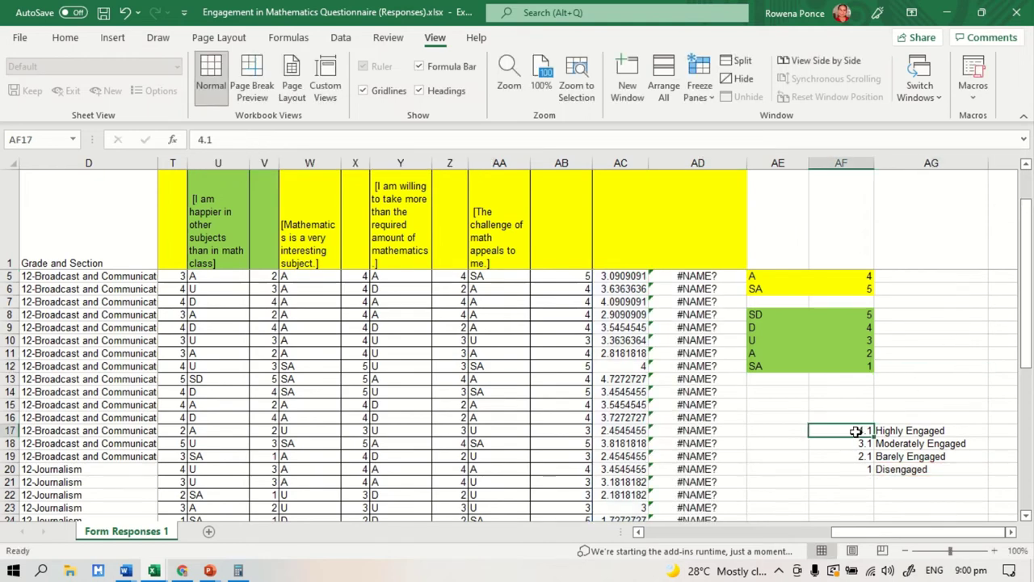
{"action": "left_click", "coordinate": [255, 139]}
{"action": "type", "text": "-5"}
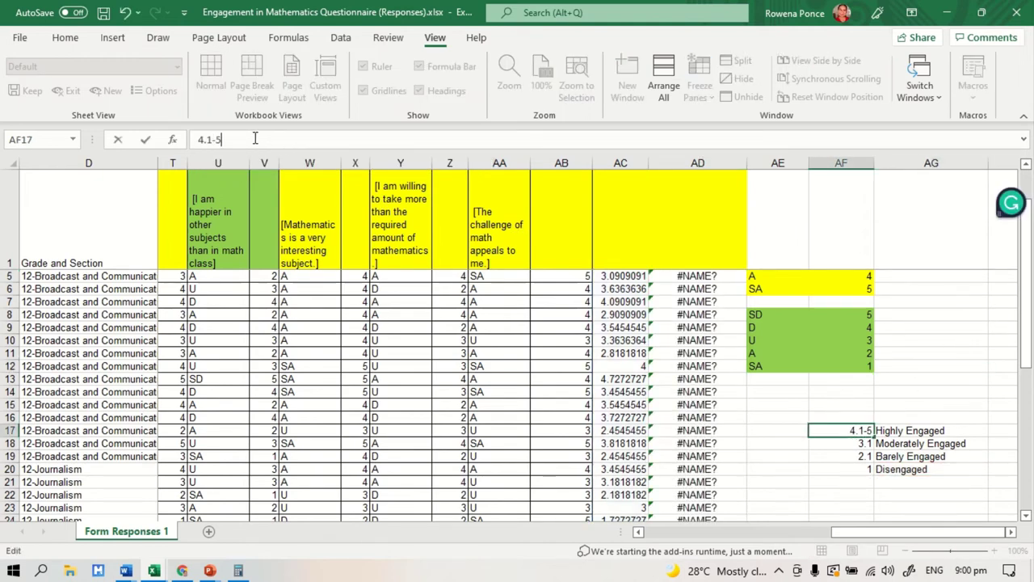
{"action": "key", "text": "Return"}
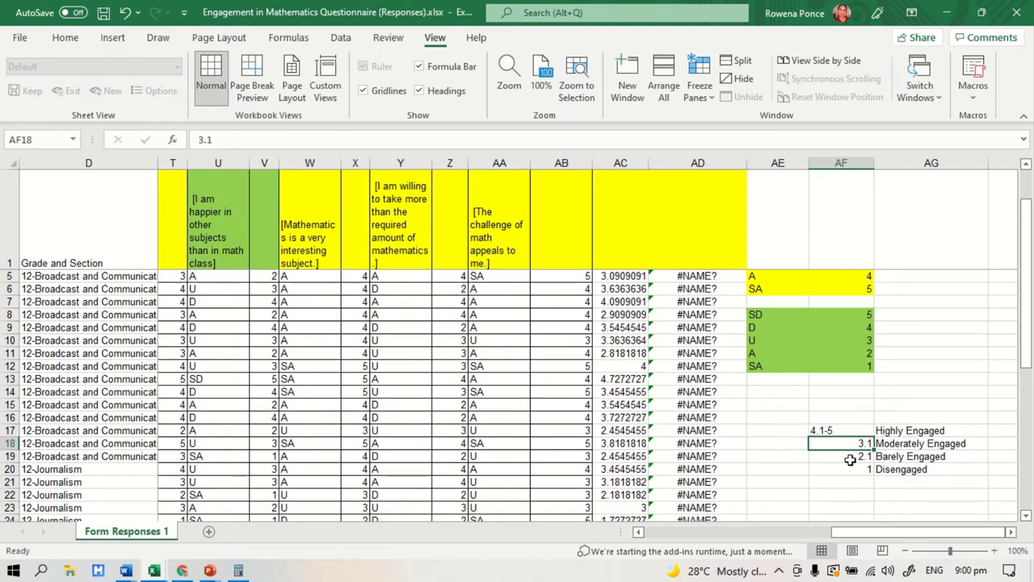
{"action": "scroll", "coordinate": [850, 459], "scroll_direction": "down", "scroll_amount": 2}
{"action": "scroll", "coordinate": [850, 477], "scroll_direction": "up", "scroll_amount": 3}
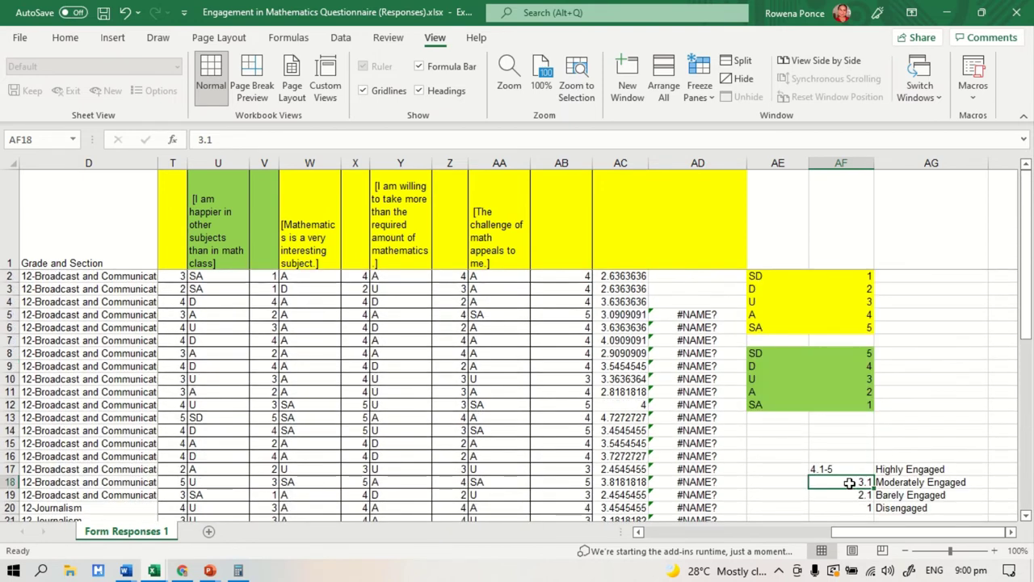
{"action": "double_click", "coordinate": [850, 482]}
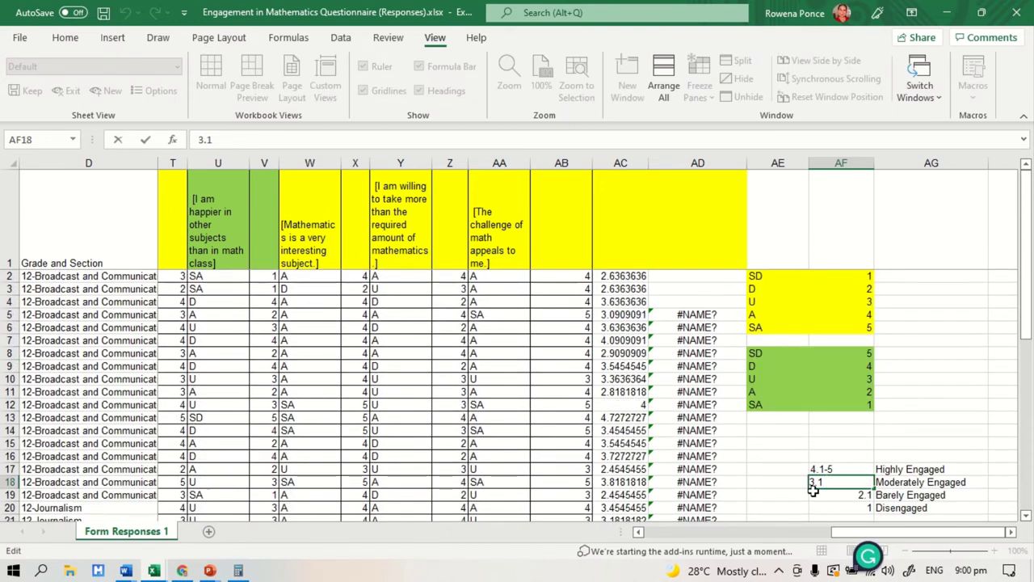
{"action": "type", "text": "-4"}
{"action": "key", "text": "Return"}
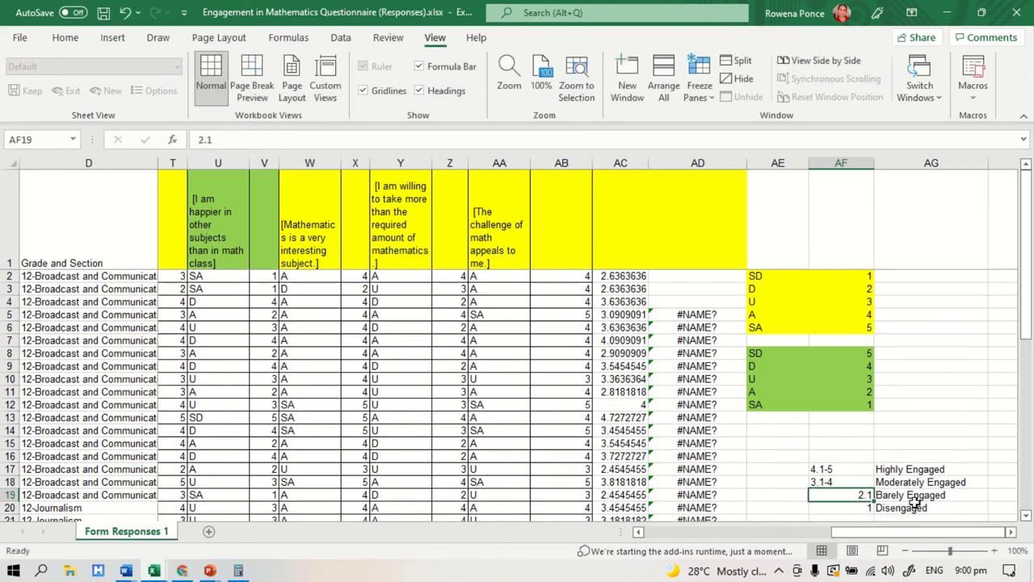
Step: Clear the engagement-level lookup table in AF17:AG20
{"action": "scroll", "coordinate": [906, 497], "scroll_direction": "down", "scroll_amount": 2}
{"action": "scroll", "coordinate": [905, 498], "scroll_direction": "down", "scroll_amount": 6}
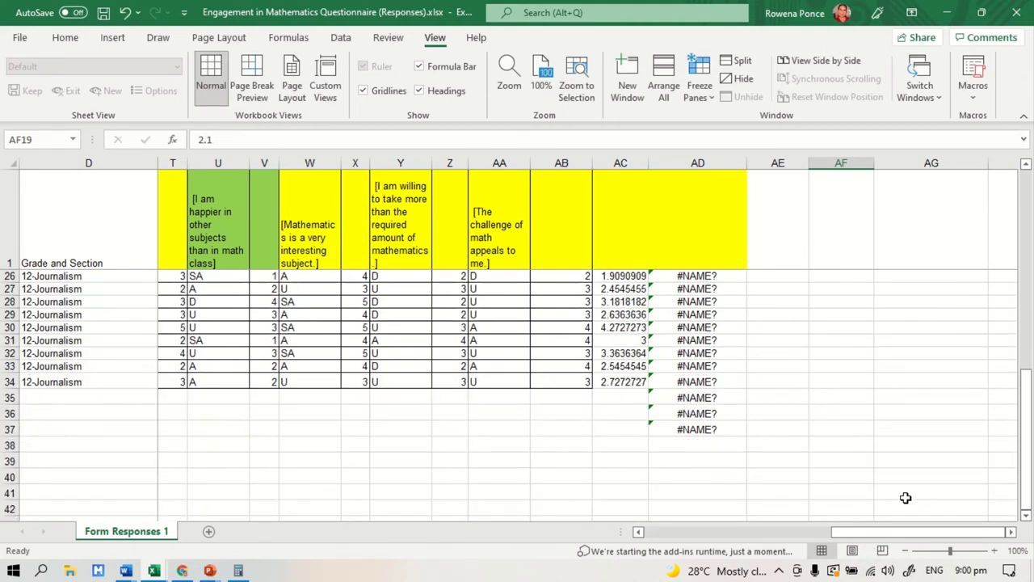
{"action": "scroll", "coordinate": [906, 498], "scroll_direction": "up", "scroll_amount": 8}
{"action": "left_click_drag", "start_coordinate": [840, 470], "coordinate": [921, 508]}
{"action": "key", "text": "Delete"}
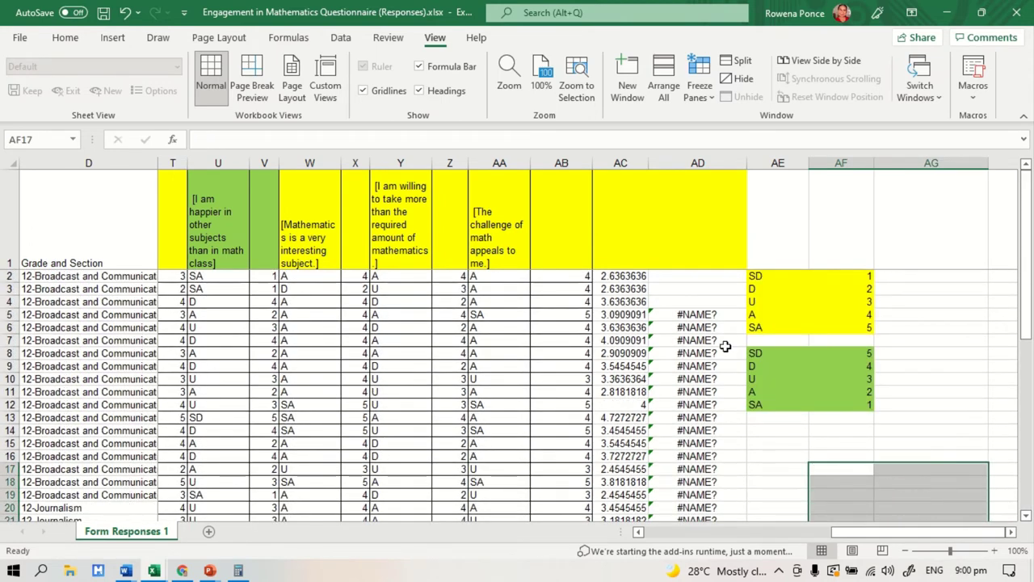
Step: Clear all the VLOOKUP formulas from AD5:AD37
{"action": "left_click_drag", "start_coordinate": [675, 288], "coordinate": [670, 504]}
{"action": "key", "text": "Delete"}
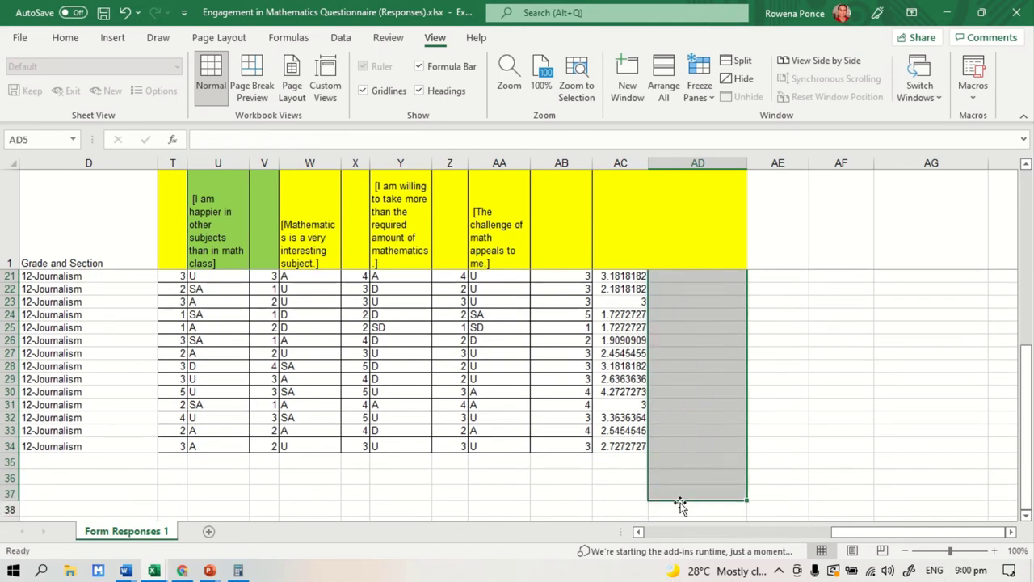
{"action": "scroll", "coordinate": [894, 446], "scroll_direction": "up", "scroll_amount": 6}
{"action": "left_click", "coordinate": [884, 420]}
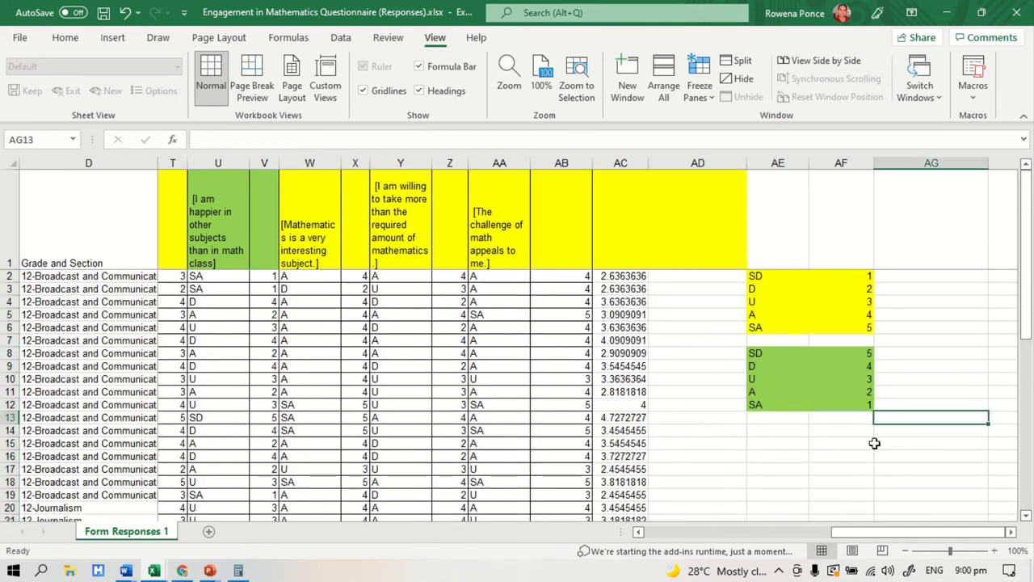
Step: Examine the number format categories available for the average scores in column AC
{"action": "right_click", "coordinate": [622, 164]}
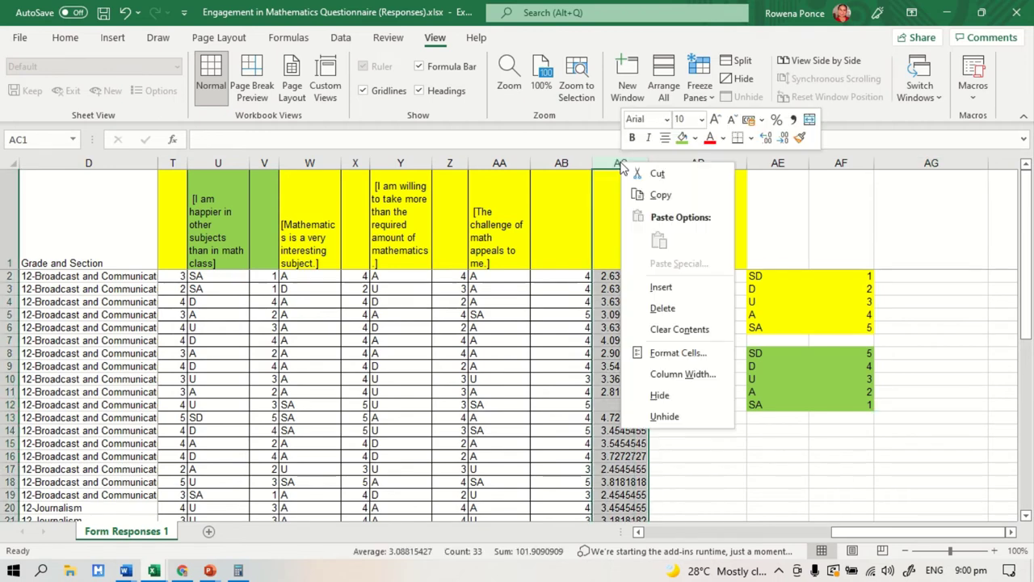
{"action": "left_click", "coordinate": [681, 353]}
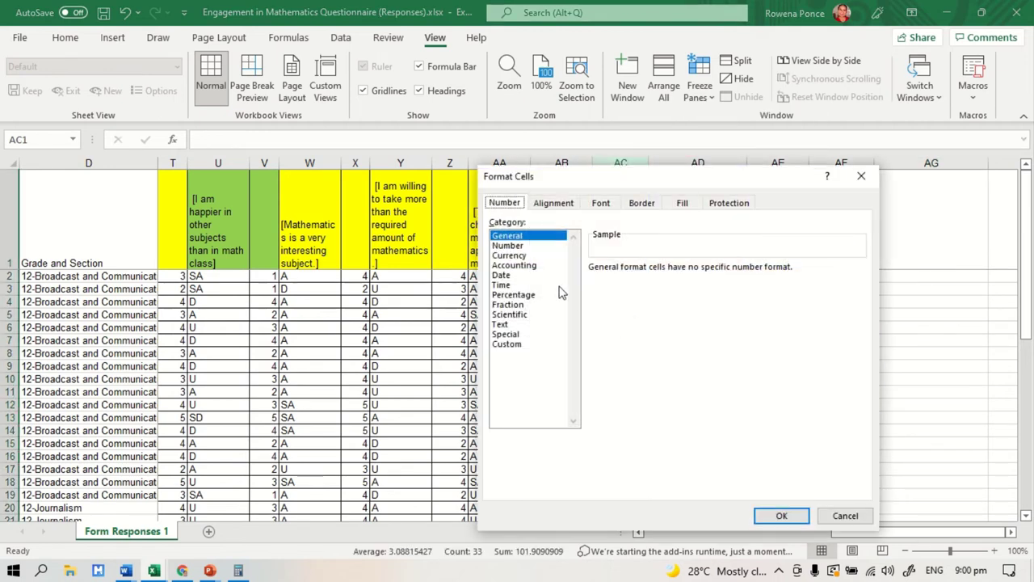
{"action": "left_click", "coordinate": [515, 296]}
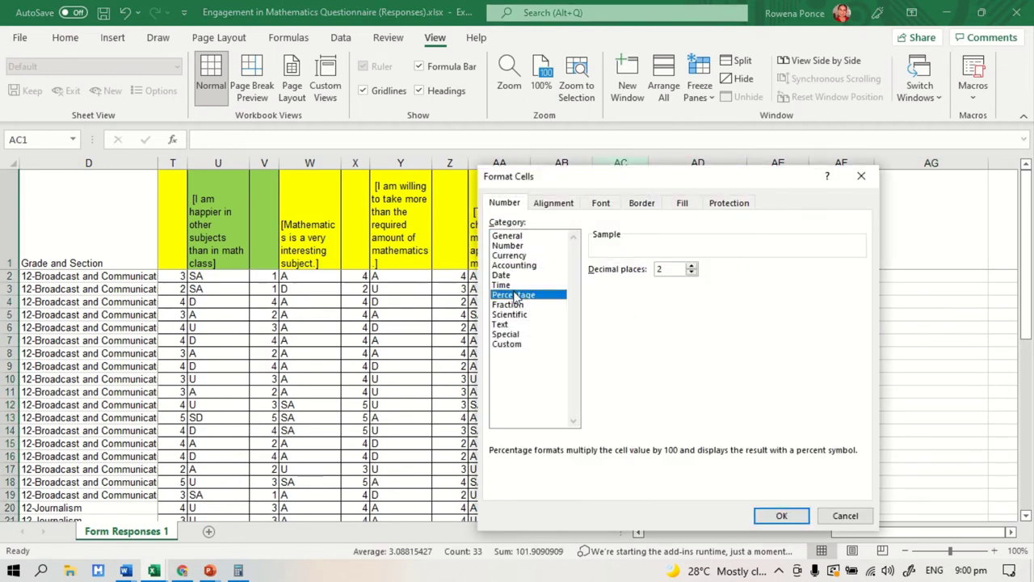
{"action": "left_click", "coordinate": [508, 236]}
{"action": "left_click", "coordinate": [507, 245]}
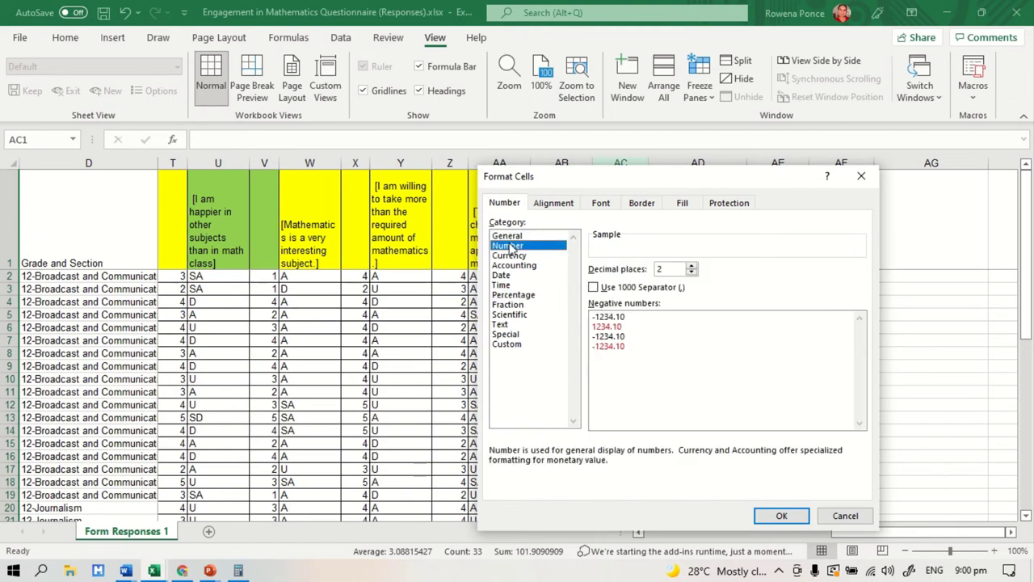
{"action": "left_click", "coordinate": [509, 255]}
{"action": "left_click", "coordinate": [514, 265]}
{"action": "left_click", "coordinate": [863, 177]}
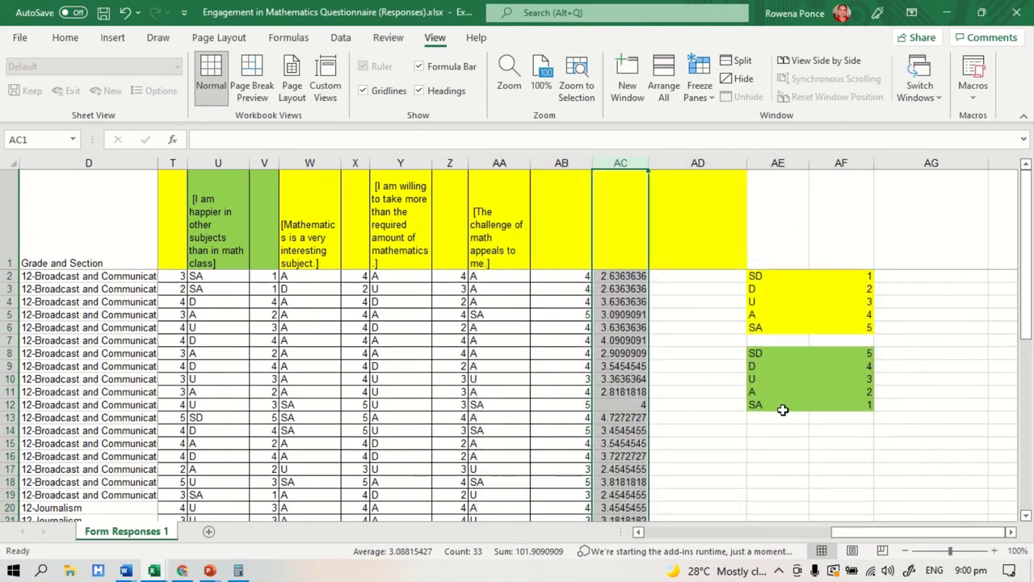
{"action": "scroll", "coordinate": [683, 416], "scroll_direction": "down", "scroll_amount": 6}
{"action": "scroll", "coordinate": [686, 425], "scroll_direction": "up", "scroll_amount": 6}
{"action": "left_click", "coordinate": [659, 340]}
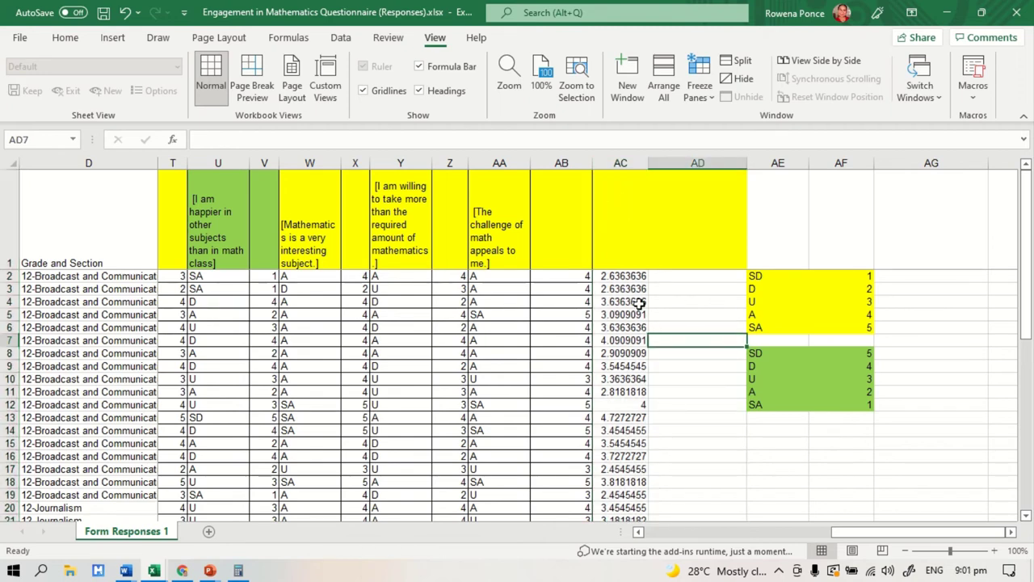
{"action": "left_click_drag", "start_coordinate": [635, 275], "coordinate": [620, 507]}
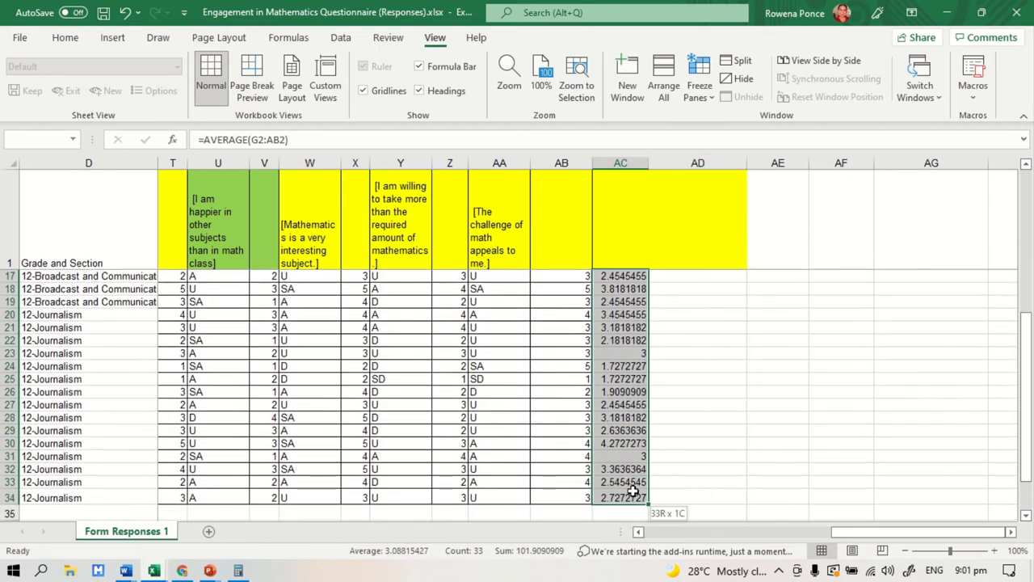
{"action": "scroll", "coordinate": [619, 432], "scroll_direction": "up", "scroll_amount": 5}
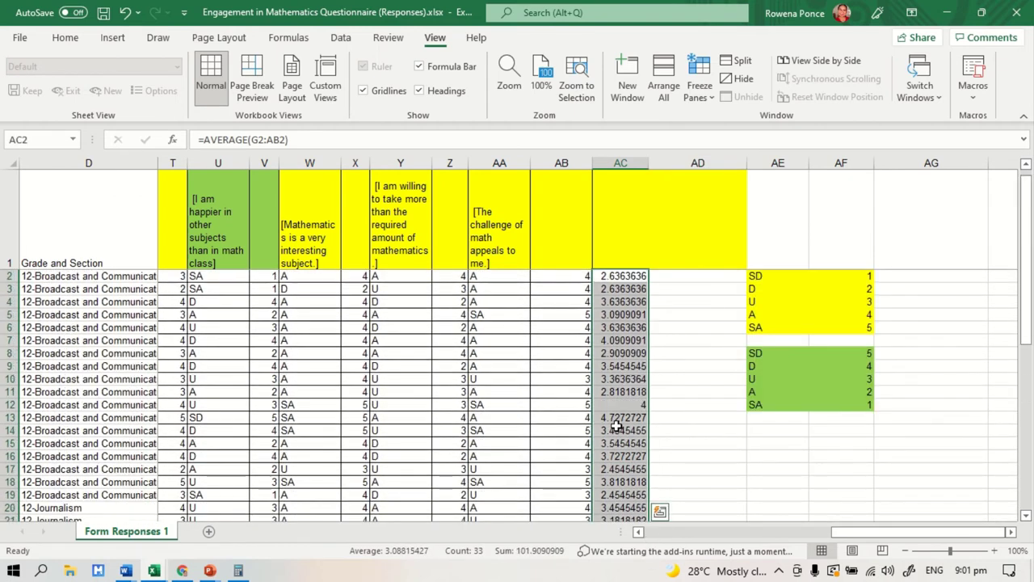
{"action": "right_click", "coordinate": [627, 162]}
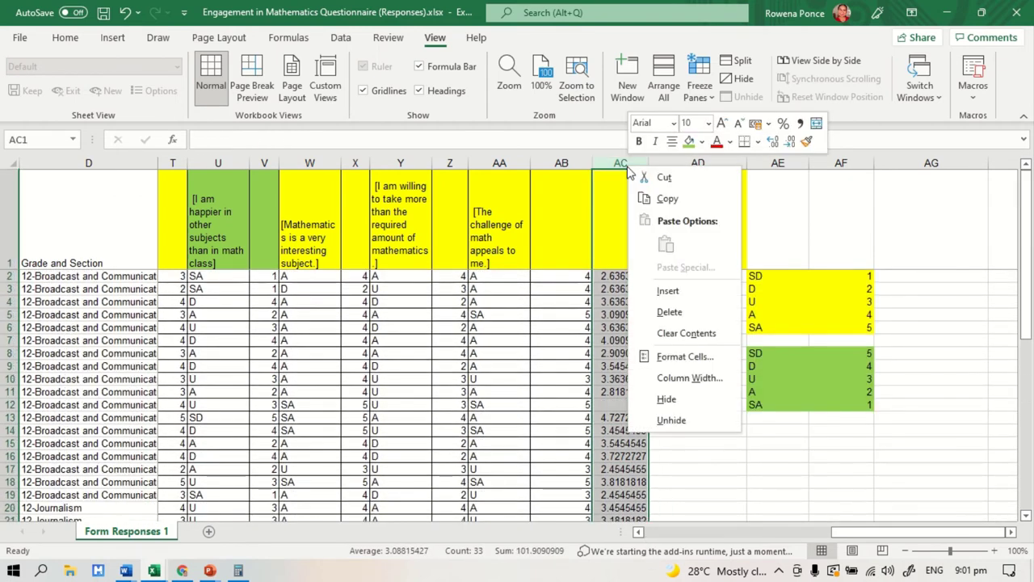
{"action": "left_click", "coordinate": [693, 422]}
{"action": "left_click", "coordinate": [688, 364]}
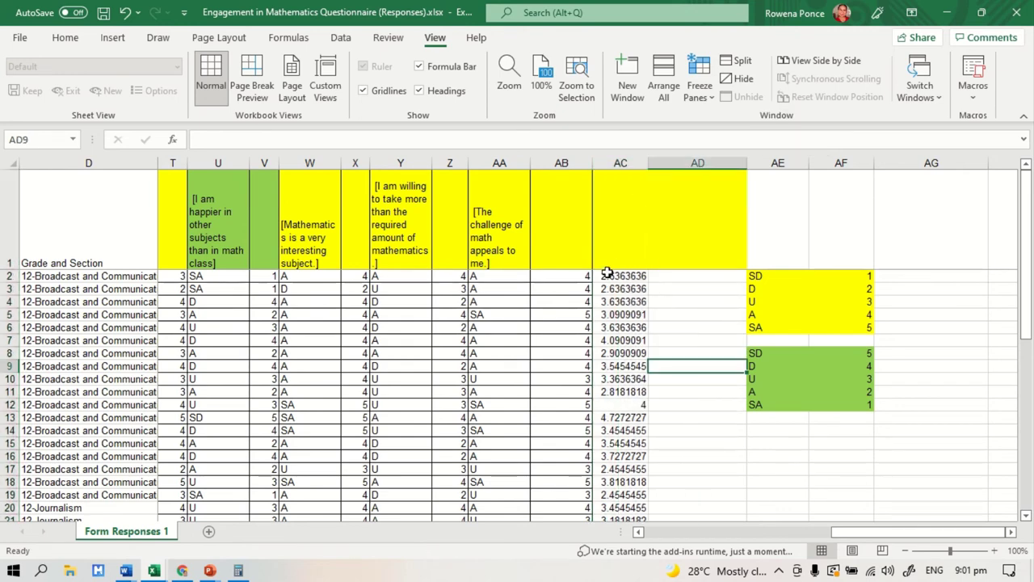
{"action": "left_click_drag", "start_coordinate": [607, 274], "coordinate": [606, 511]}
{"action": "right_click", "coordinate": [608, 496]}
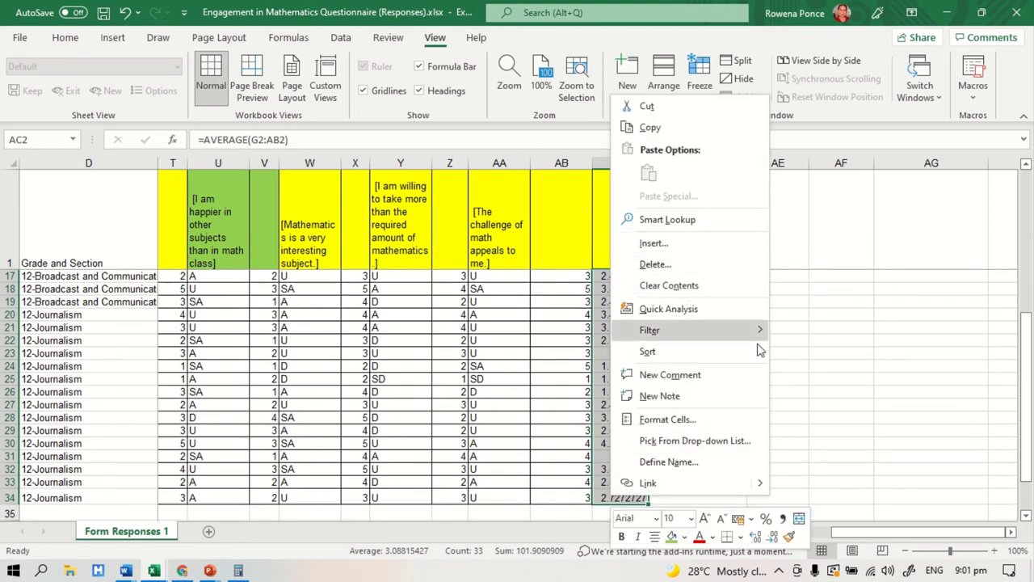
{"action": "left_click", "coordinate": [694, 421]}
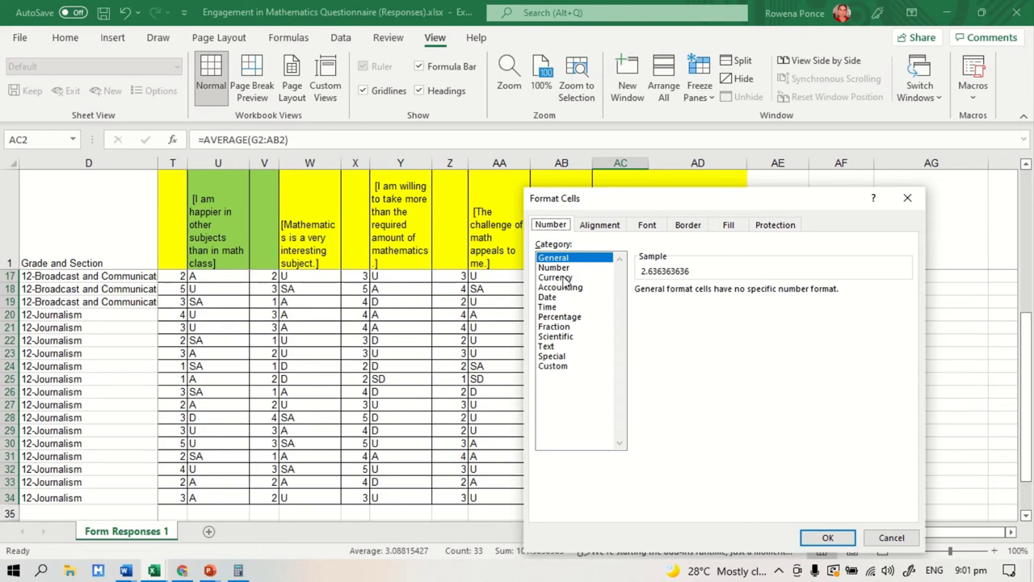
{"action": "key", "text": "Escape"}
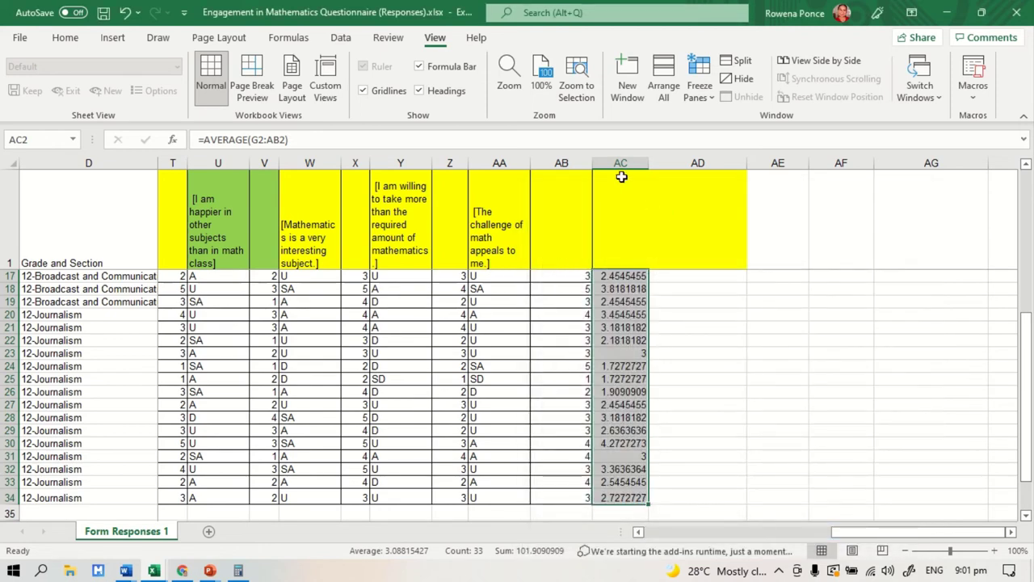
{"action": "right_click", "coordinate": [623, 276]}
{"action": "key", "text": "Escape"}
{"action": "right_click", "coordinate": [624, 278]}
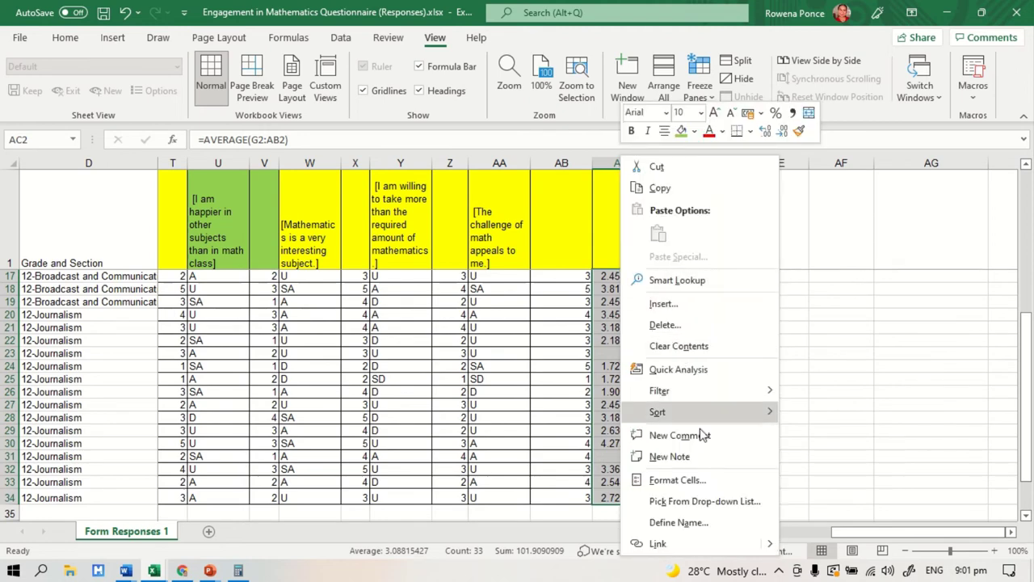
{"action": "key", "text": "Escape"}
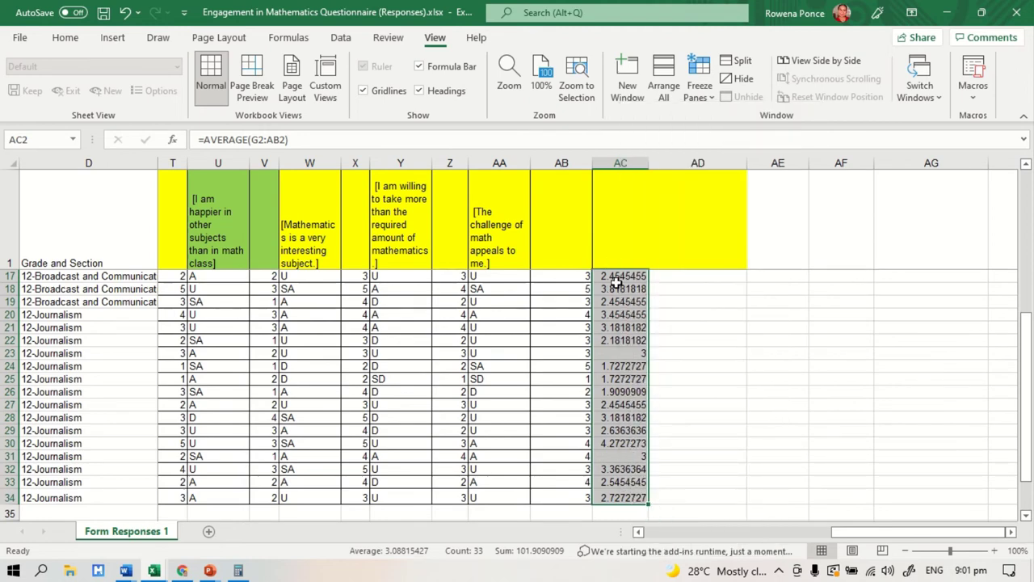
Step: Format the average scores in AC2:AC34 as Number with 2 decimal places
{"action": "right_click", "coordinate": [615, 279]}
{"action": "left_click", "coordinate": [671, 480]}
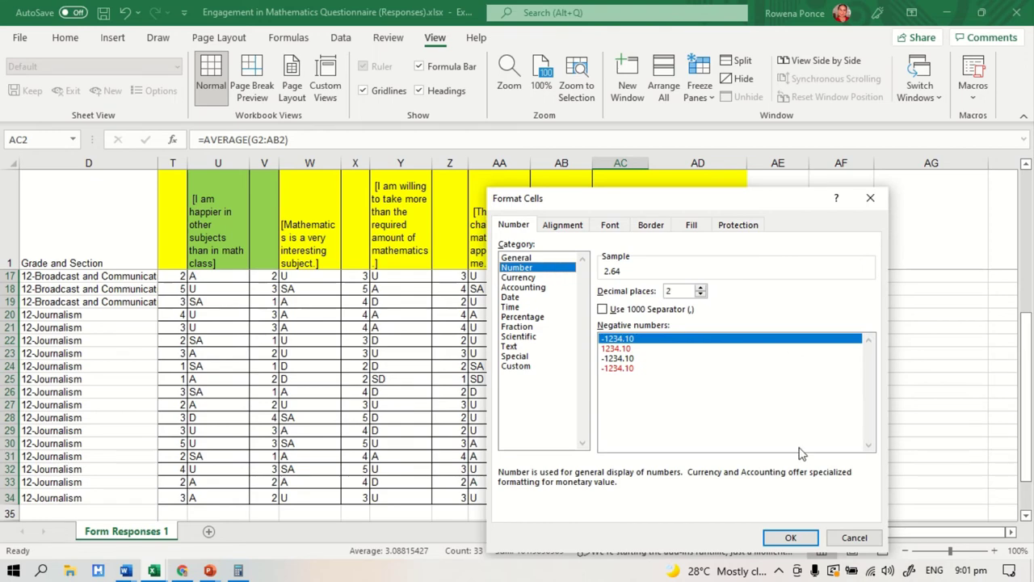
{"action": "left_click", "coordinate": [790, 537]}
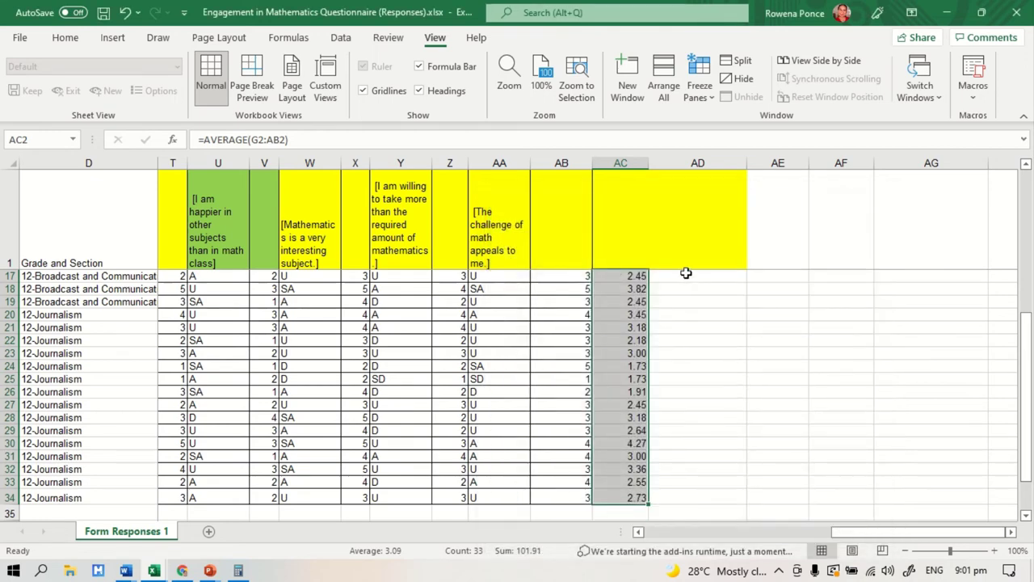
Step: Wrap the average formula in AC2 in ROUND with two digits: =ROUND(AVERAGE(G2:AB2),2)
{"action": "left_click", "coordinate": [202, 139]}
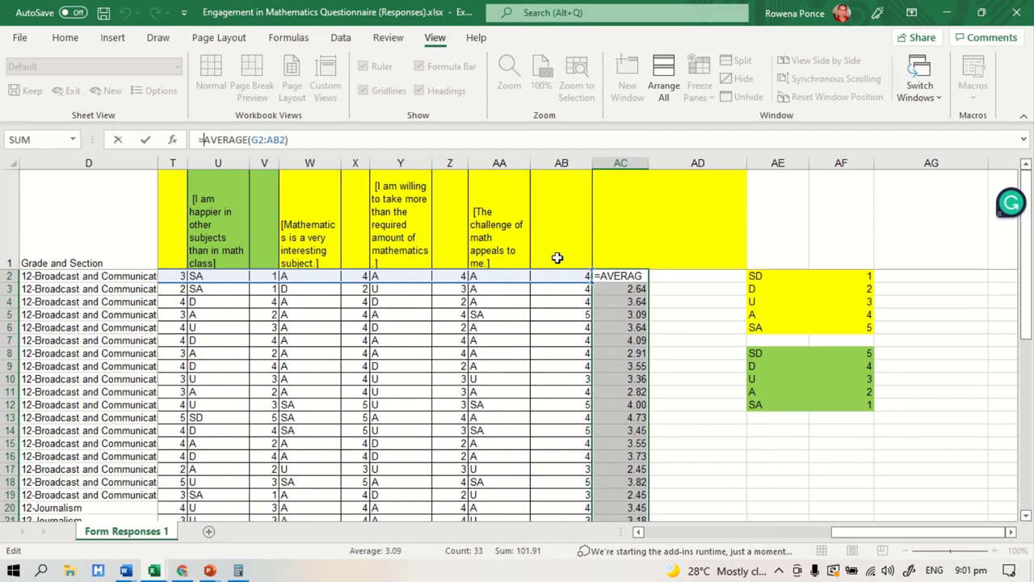
{"action": "type", "text": "rpuond"}
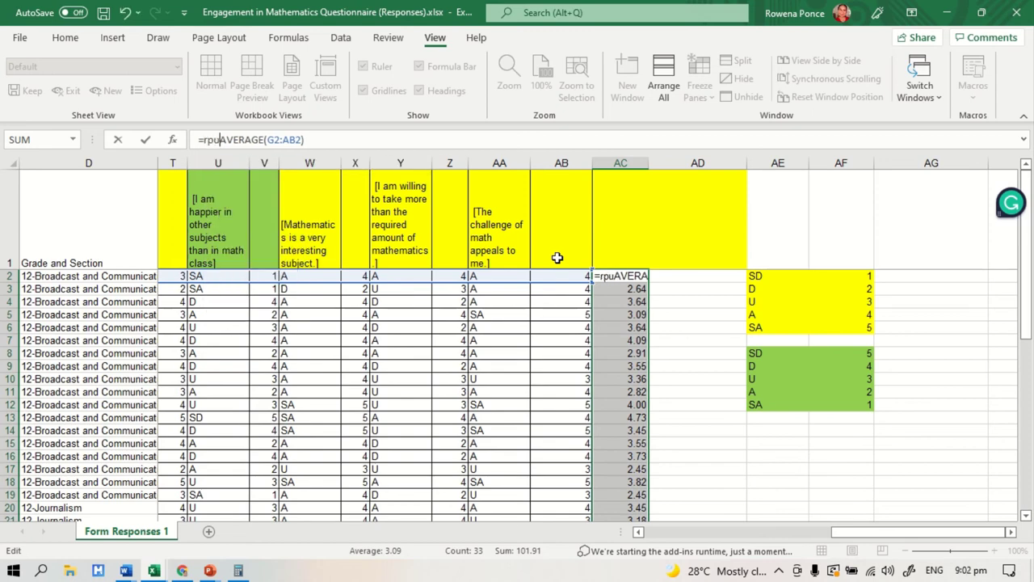
{"action": "key", "text": "BackSpace"}
{"action": "key", "text": "BackSpace"}
{"action": "key", "text": "BackSpace"}
{"action": "key", "text": "BackSpace"}
{"action": "key", "text": "BackSpace"}
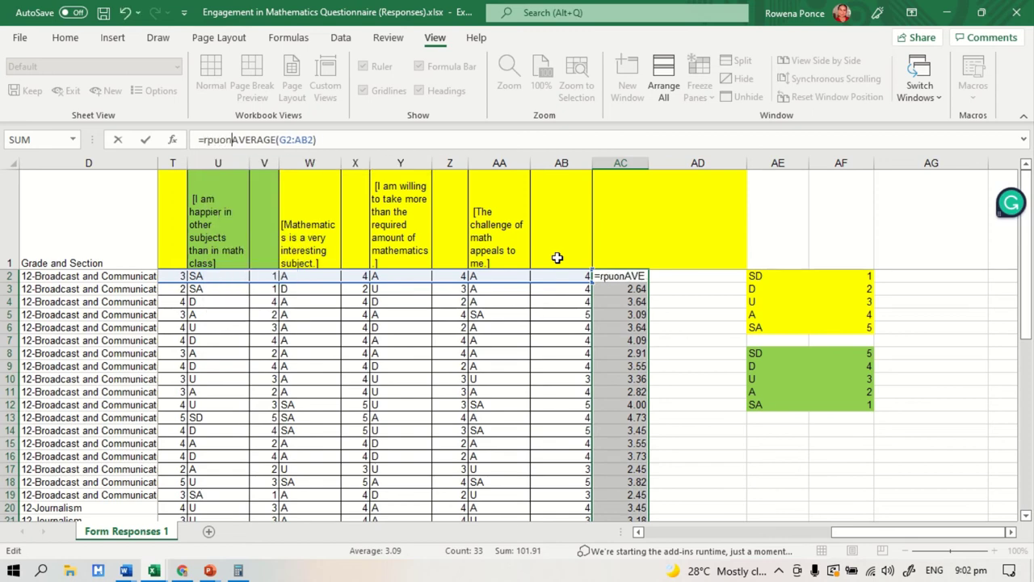
{"action": "type", "text": "ound("}
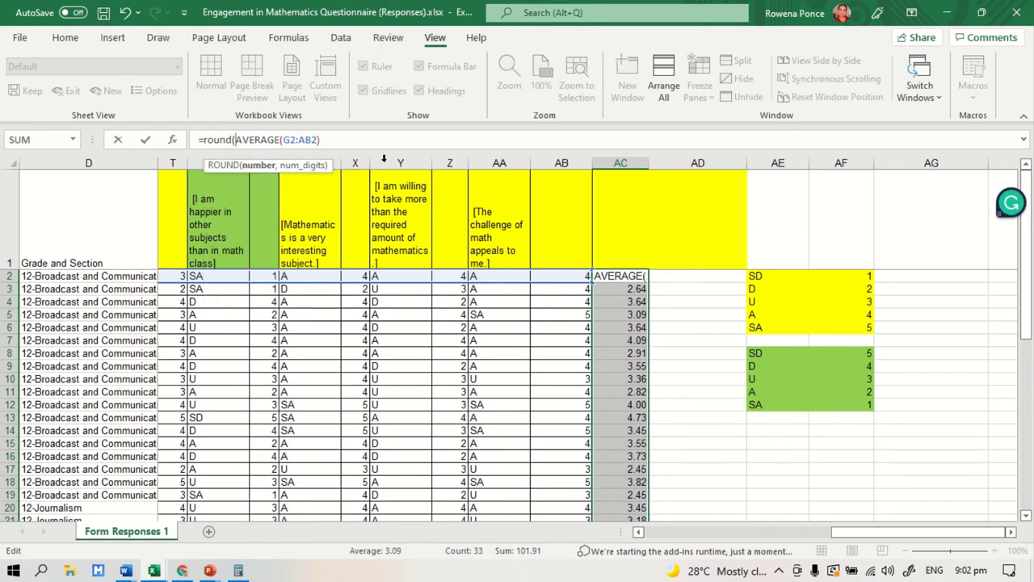
{"action": "left_click", "coordinate": [332, 137]}
{"action": "type", "text": ",2)"}
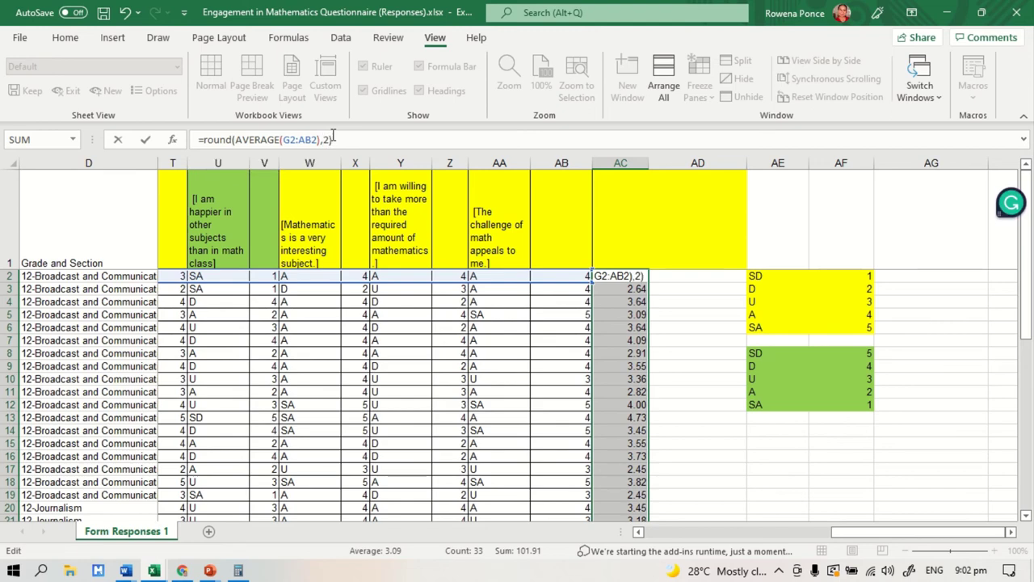
{"action": "key", "text": "Return"}
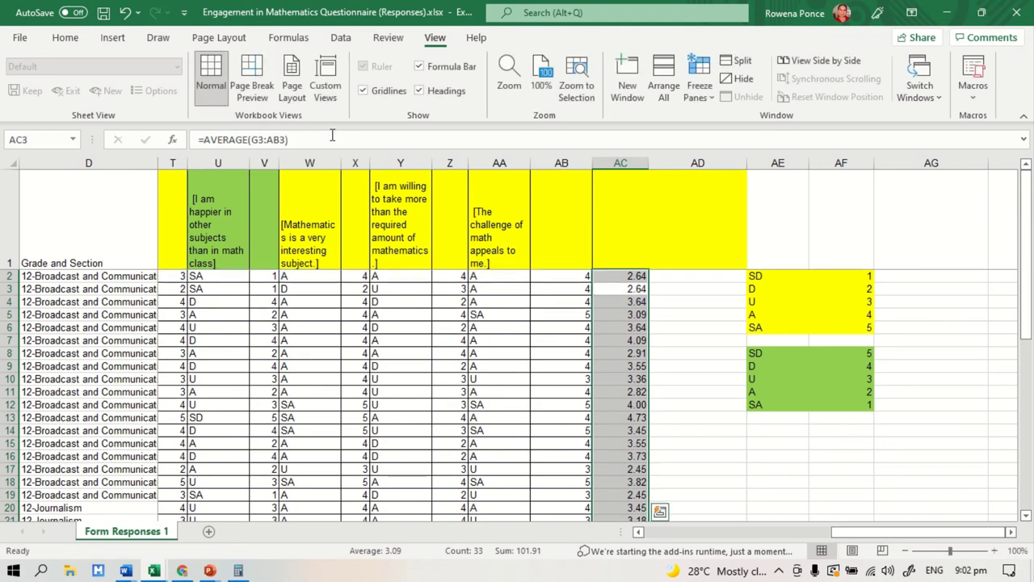
Step: Fill the ROUND formula from AC2 down through the last respondent in AC34
{"action": "left_click", "coordinate": [639, 276]}
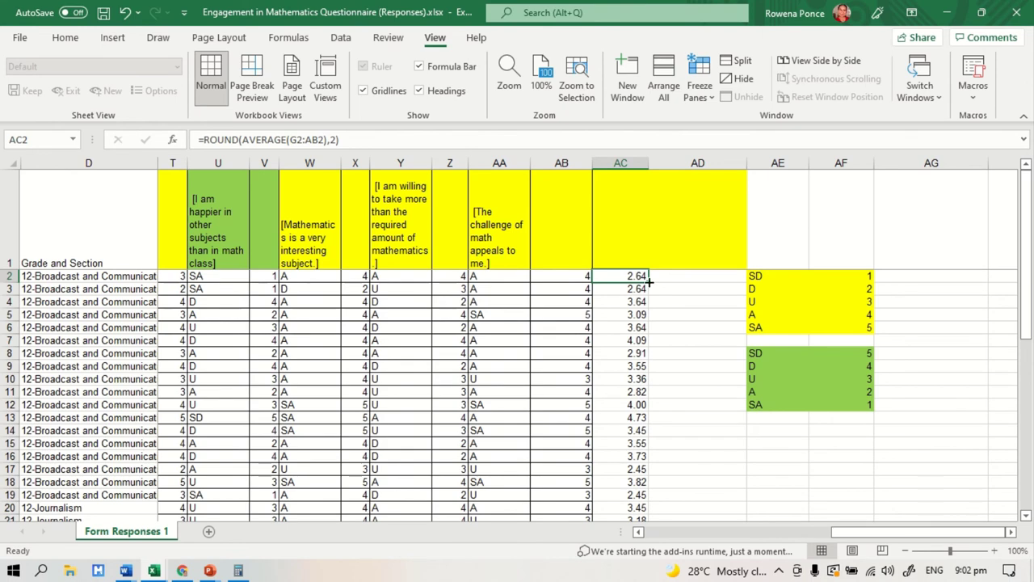
{"action": "left_click_drag", "start_coordinate": [647, 281], "coordinate": [658, 453]}
{"action": "scroll", "coordinate": [718, 445], "scroll_direction": "up", "scroll_amount": 7}
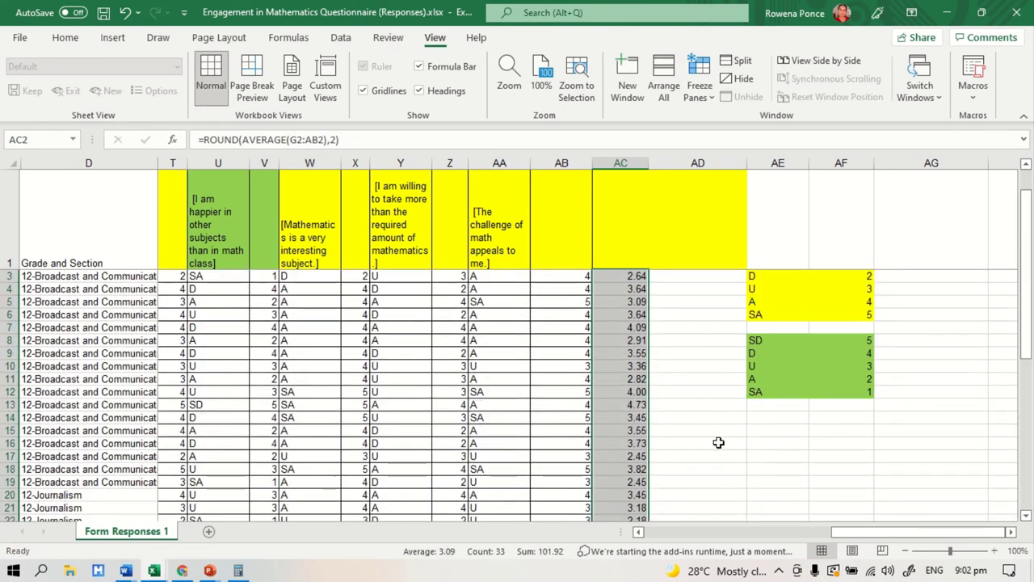
{"action": "left_click", "coordinate": [665, 328]}
{"action": "left_click_drag", "start_coordinate": [644, 242], "coordinate": [654, 243]}
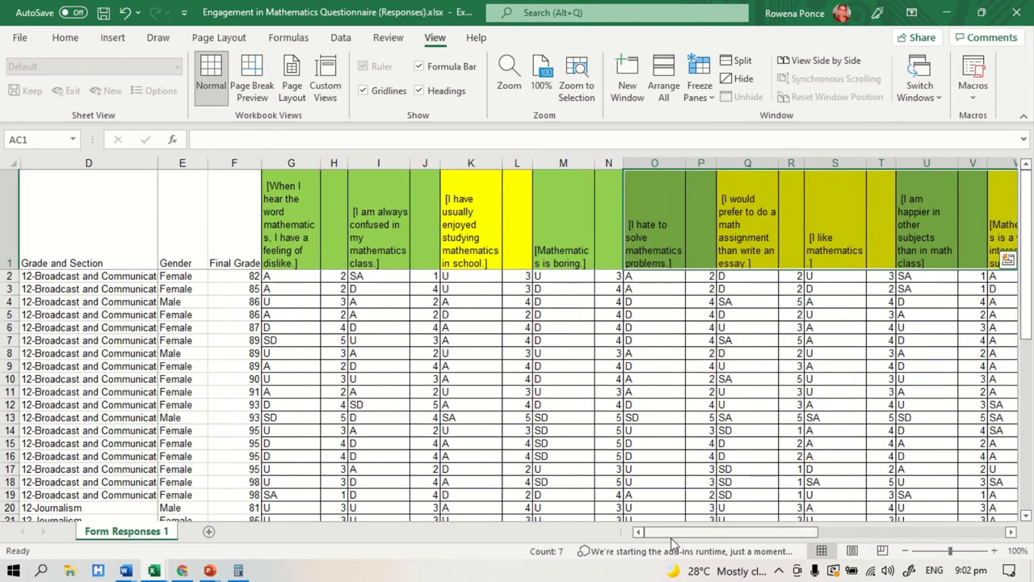
{"action": "left_click_drag", "start_coordinate": [681, 537], "coordinate": [869, 535]}
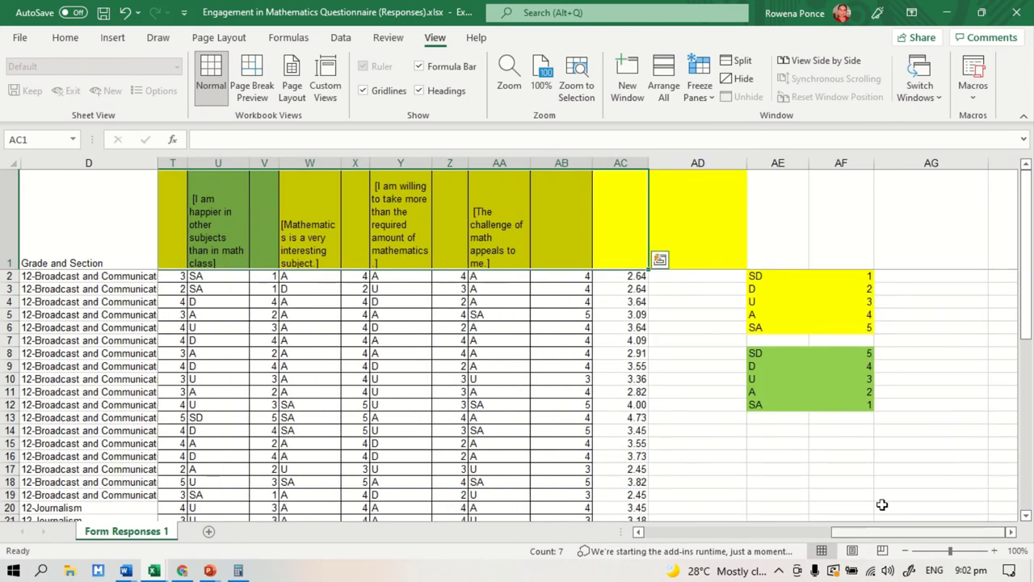
Step: Undo the ROUND formulas in column AC, back to the plain AVERAGE formulas
{"action": "left_click", "coordinate": [638, 341]}
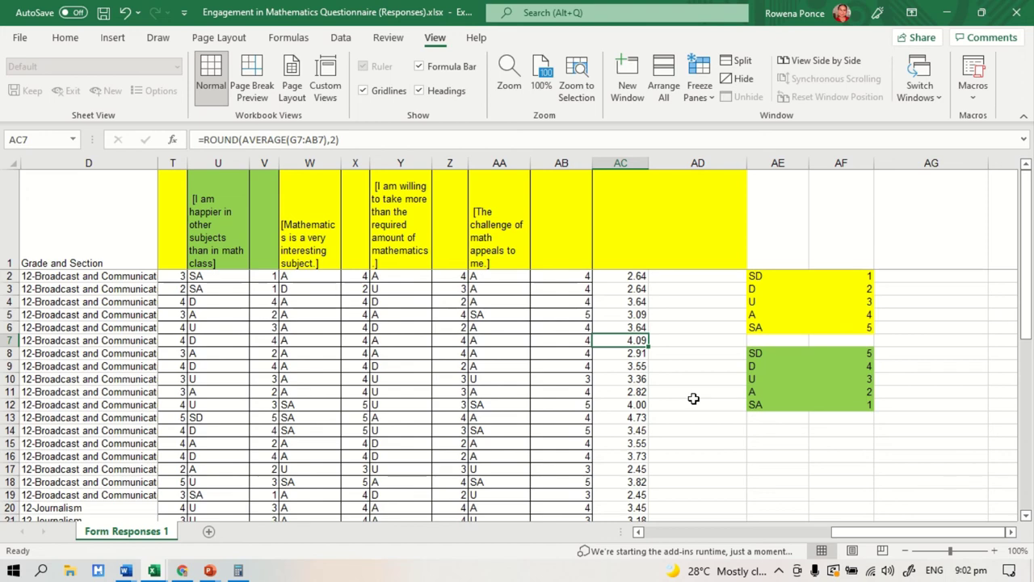
{"action": "key", "text": "ctrl+Up"}
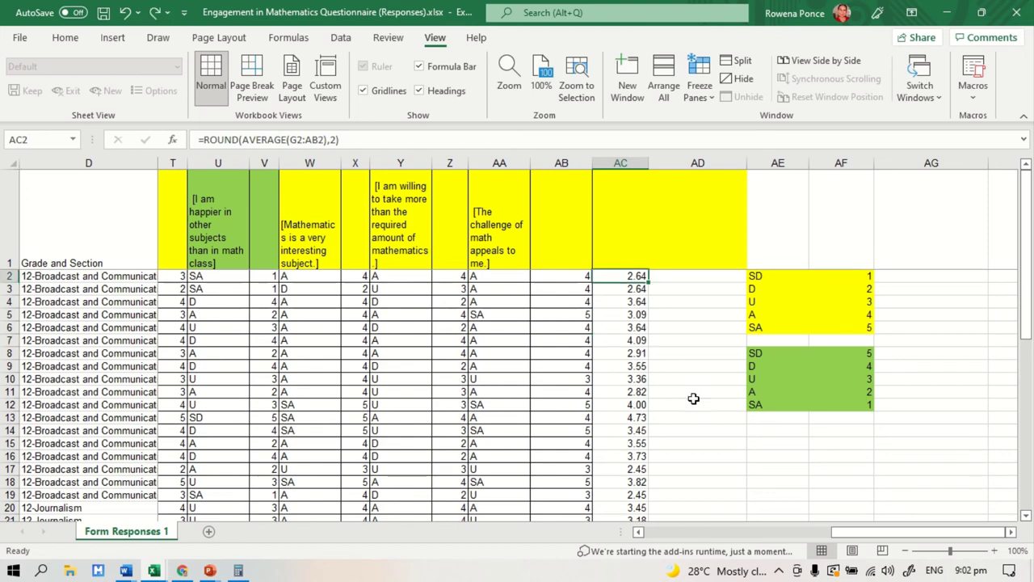
{"action": "key", "text": "ctrl+z"}
{"action": "scroll", "coordinate": [693, 398], "scroll_direction": "down", "scroll_amount": 9}
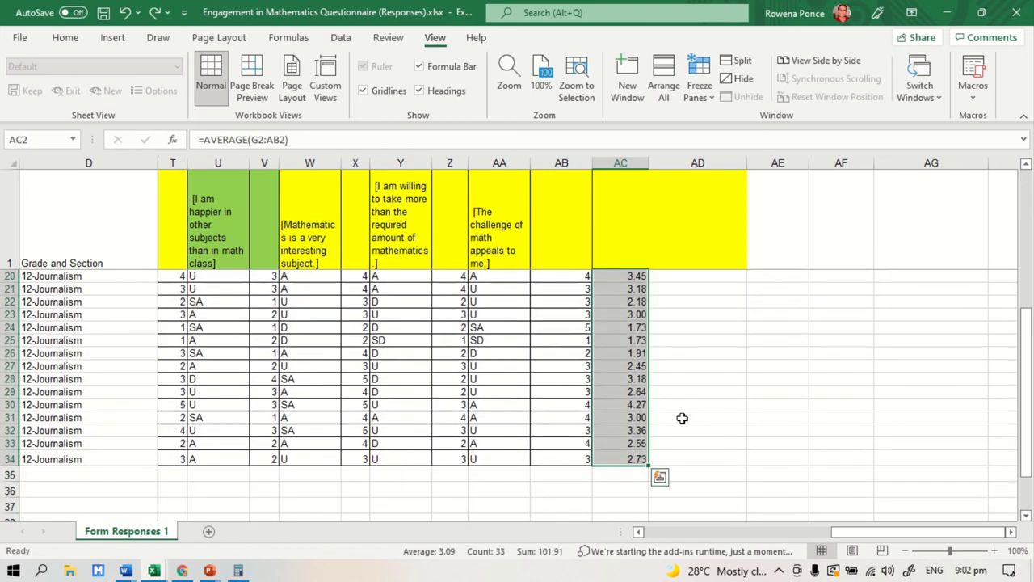
{"action": "scroll", "coordinate": [683, 397], "scroll_direction": "up", "scroll_amount": 9}
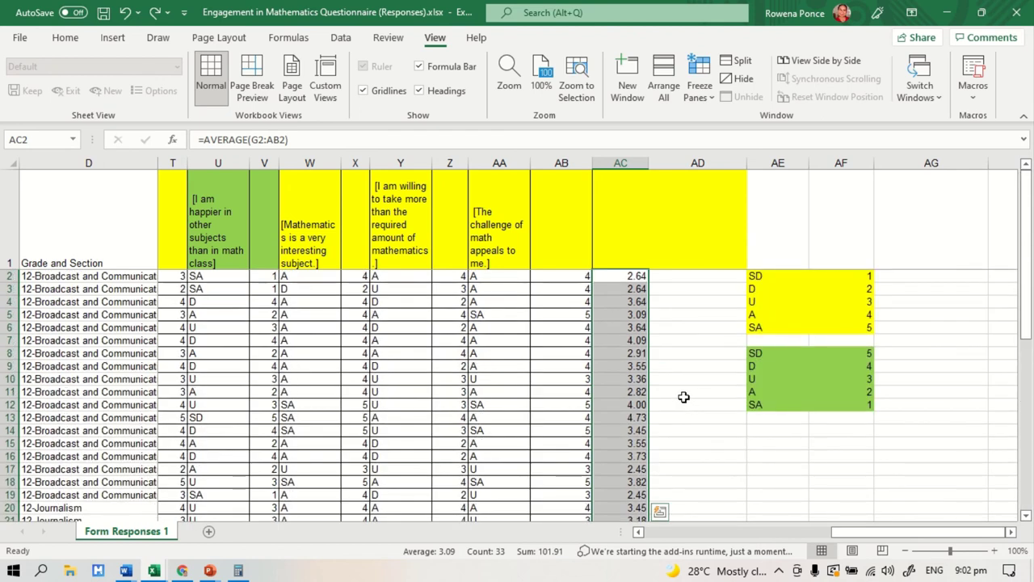
{"action": "scroll", "coordinate": [700, 415], "scroll_direction": "down", "scroll_amount": 9}
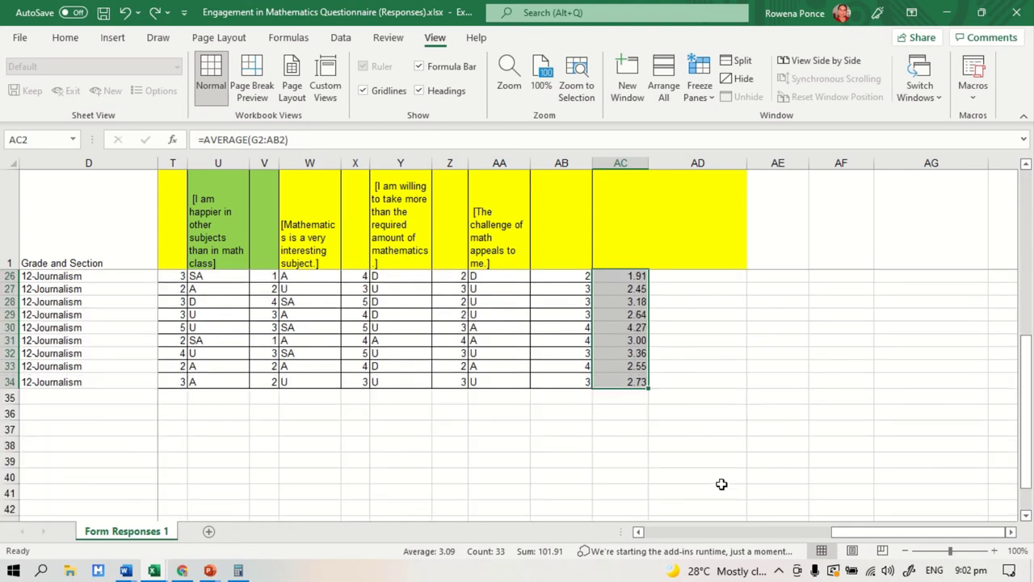
{"action": "scroll", "coordinate": [722, 485], "scroll_direction": "up", "scroll_amount": 9}
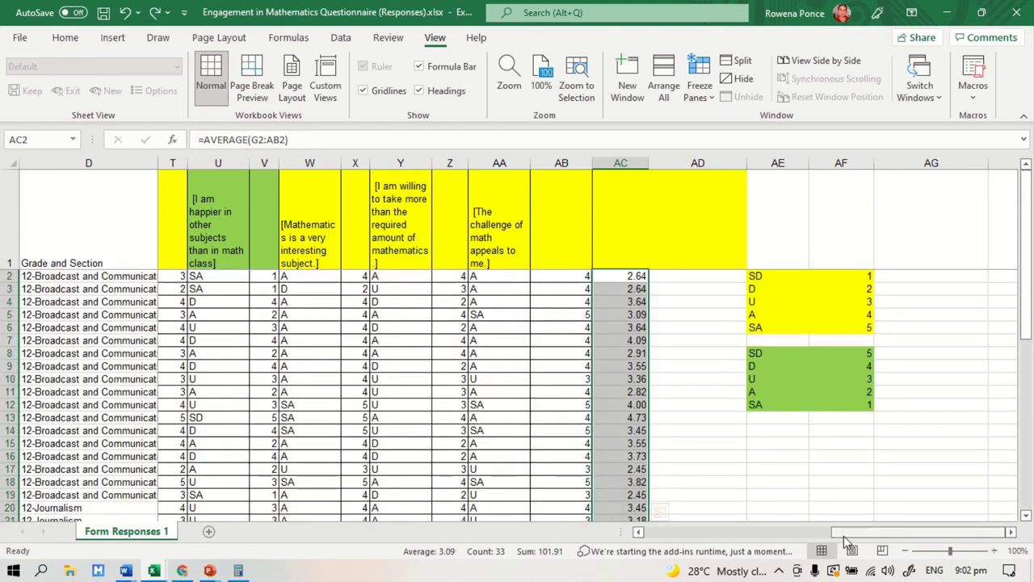
{"action": "mouse_move", "coordinate": [844, 532]}
{"action": "left_mouse_down"}
{"action": "mouse_move", "coordinate": [579, 534]}
{"action": "mouse_move", "coordinate": [844, 534]}
{"action": "left_mouse_up"}
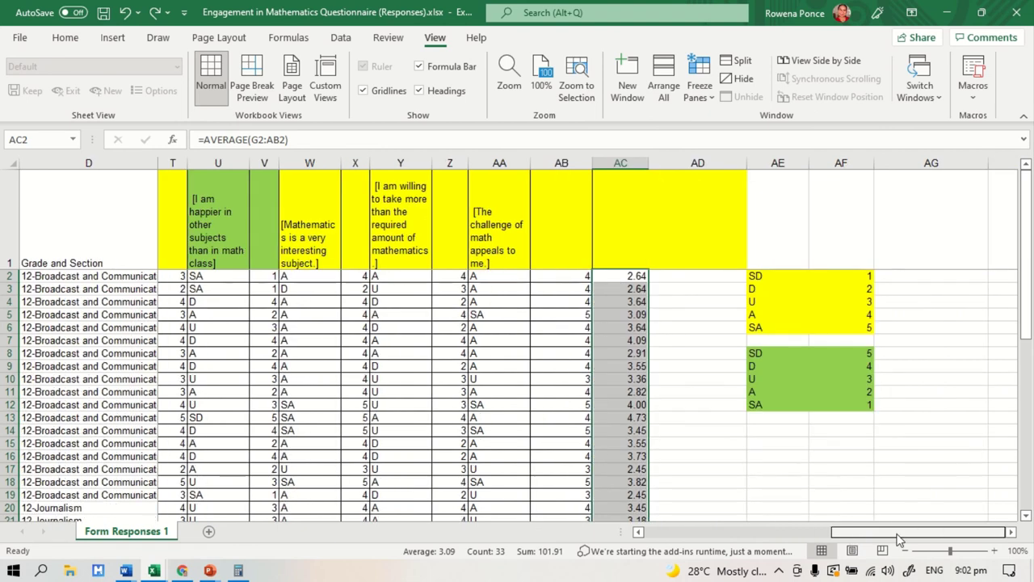
{"action": "scroll", "coordinate": [679, 397], "scroll_direction": "down", "scroll_amount": 7}
{"action": "scroll", "coordinate": [684, 416], "scroll_direction": "up", "scroll_amount": 7}
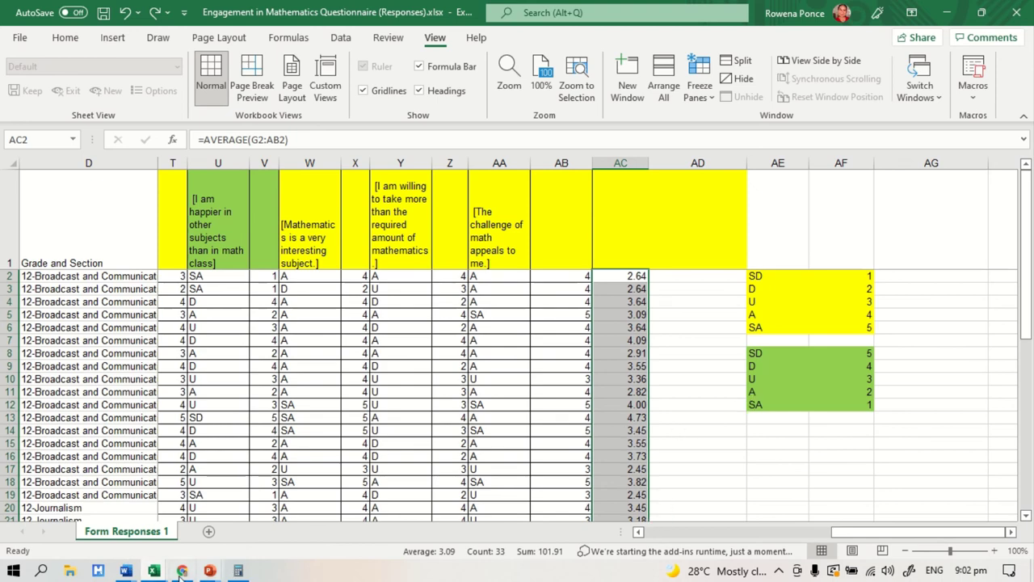
Step: Switch to the Book1 workbook and consult the handwritten score ranges beside the engagement levels
{"action": "left_click", "coordinate": [153, 570]}
{"action": "left_click", "coordinate": [122, 520]}
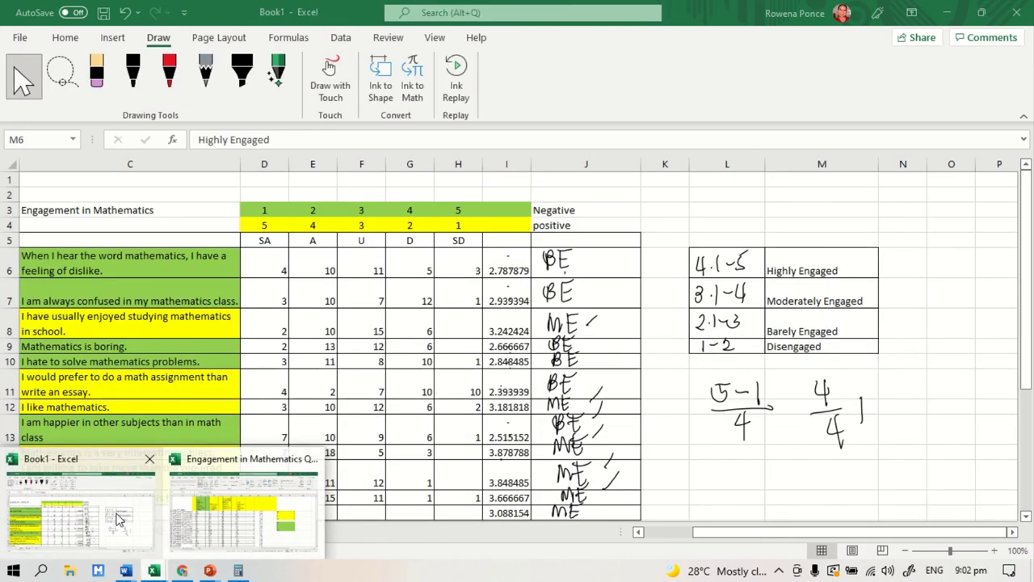
{"action": "left_click", "coordinate": [704, 257]}
{"action": "mouse_move", "coordinate": [704, 257]}
{"action": "left_mouse_down"}
{"action": "mouse_move", "coordinate": [832, 312]}
{"action": "mouse_move", "coordinate": [697, 253]}
{"action": "left_mouse_up"}
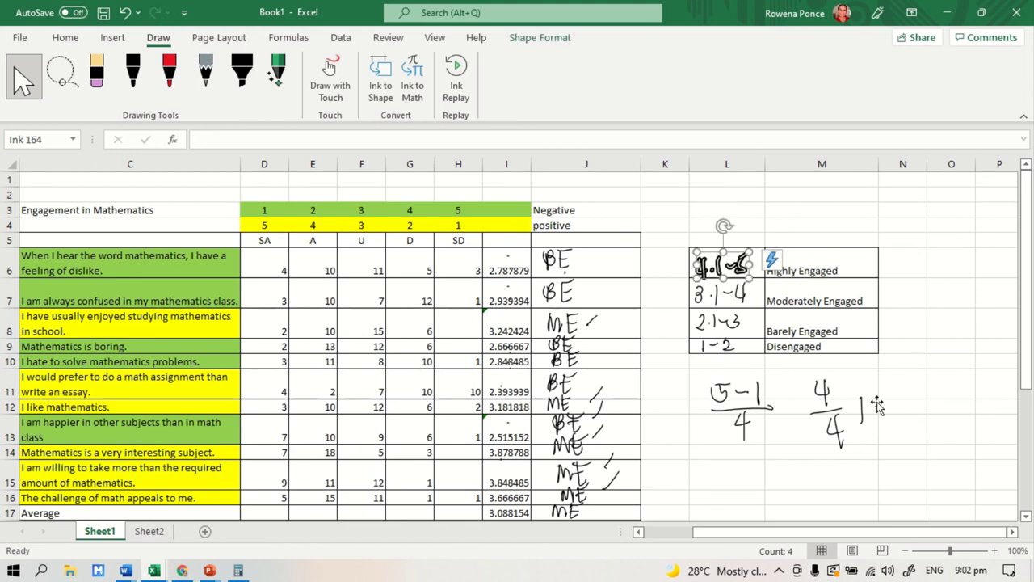
{"action": "left_click", "coordinate": [954, 408]}
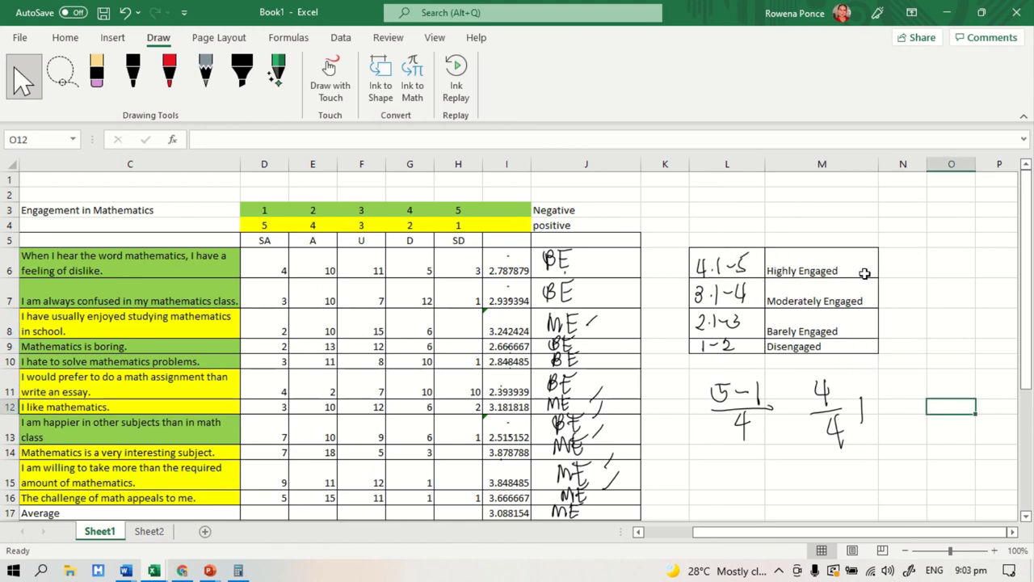
Step: Shrink the Book1 window and place it beside the questionnaire's average scores, showing the engagement-level table in columns L and M
{"action": "left_click", "coordinate": [980, 13]}
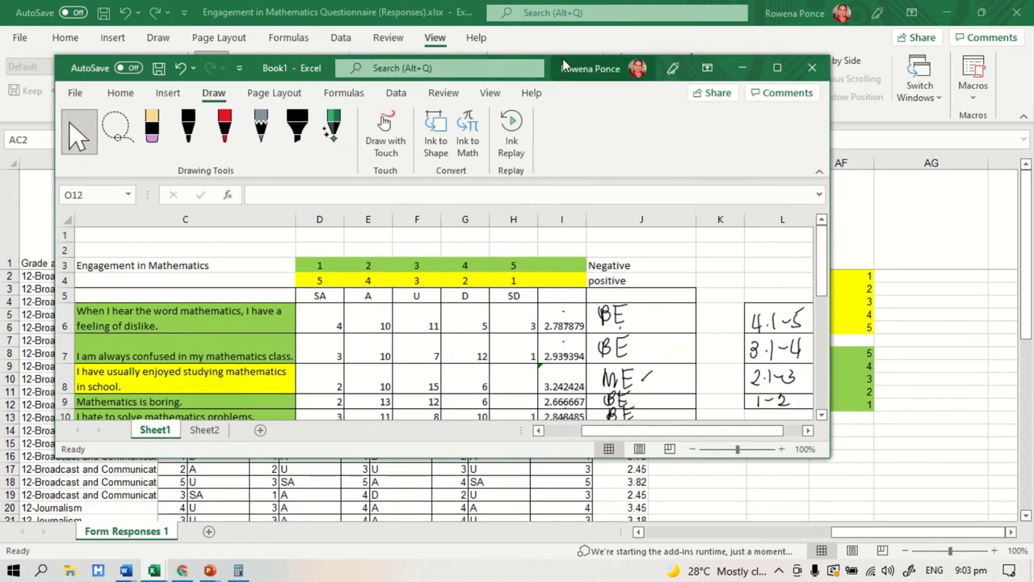
{"action": "left_click_drag", "start_coordinate": [564, 64], "coordinate": [280, 73]}
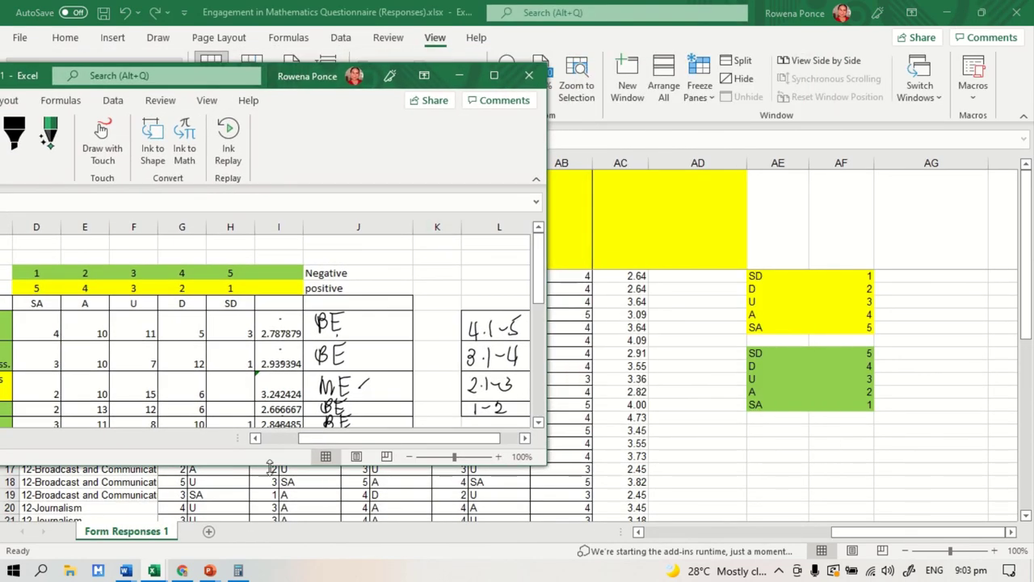
{"action": "left_click_drag", "start_coordinate": [271, 467], "coordinate": [271, 535]}
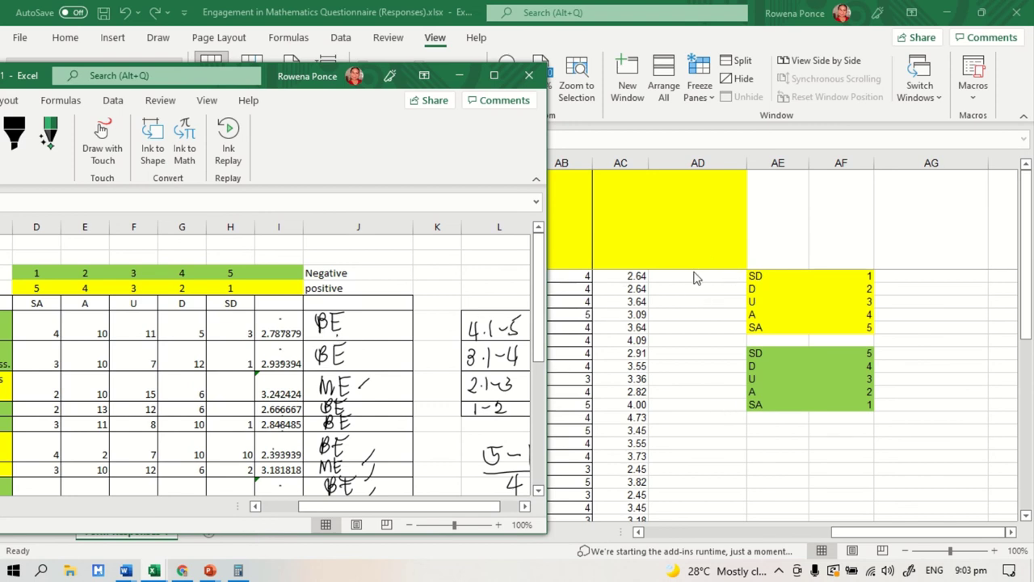
{"action": "left_click_drag", "start_coordinate": [399, 505], "coordinate": [413, 506]}
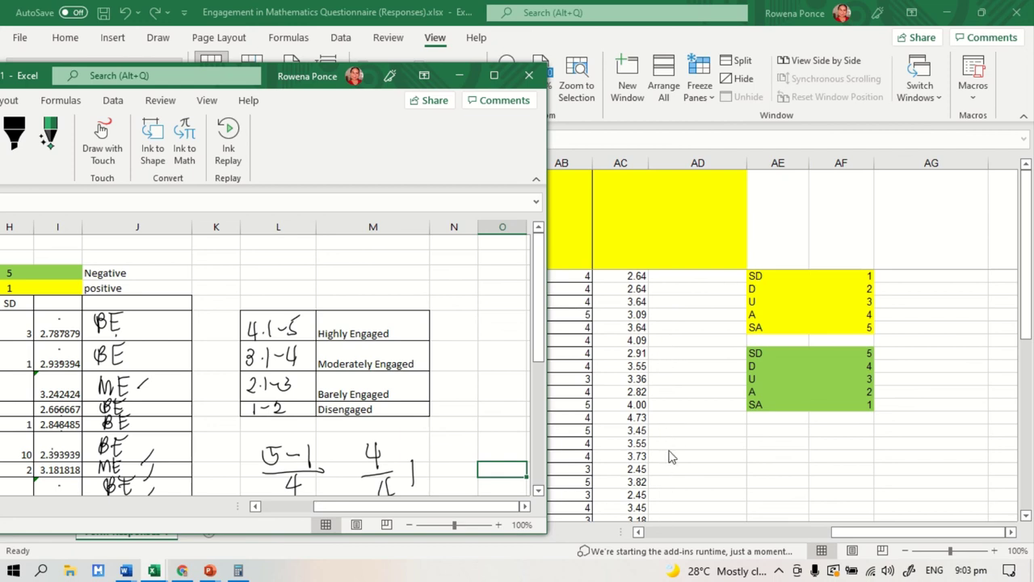
Step: Return to the questionnaire workbook and examine the respondents' average scores in column AC from row 2 to row 34
{"action": "scroll", "coordinate": [694, 461], "scroll_direction": "down", "scroll_amount": 2}
{"action": "scroll", "coordinate": [693, 460], "scroll_direction": "up", "scroll_amount": 2}
{"action": "left_click", "coordinate": [1028, 260]}
{"action": "left_click_drag", "start_coordinate": [1028, 261], "coordinate": [1030, 311]}
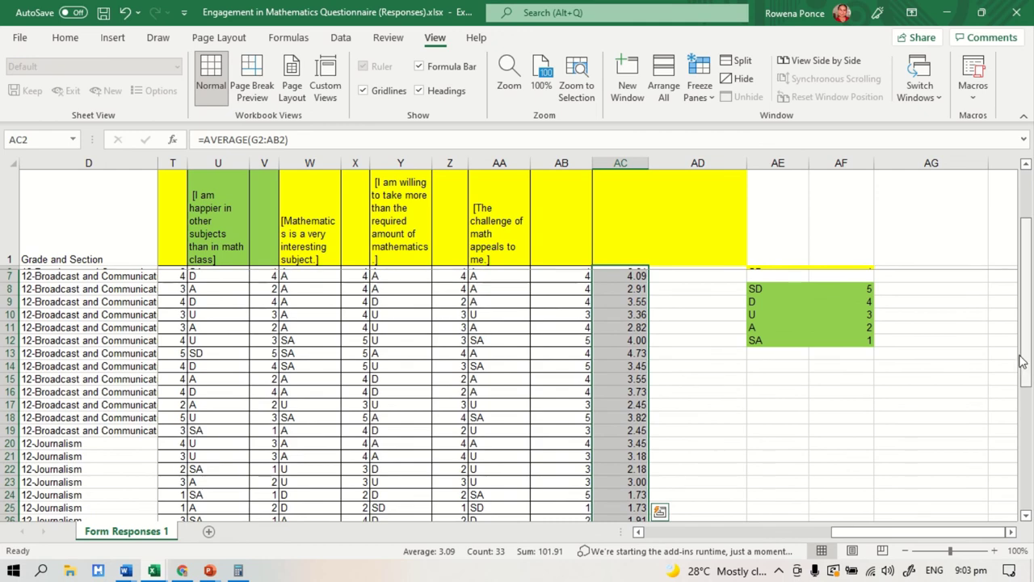
{"action": "left_click_drag", "start_coordinate": [1022, 362], "coordinate": [1018, 450]}
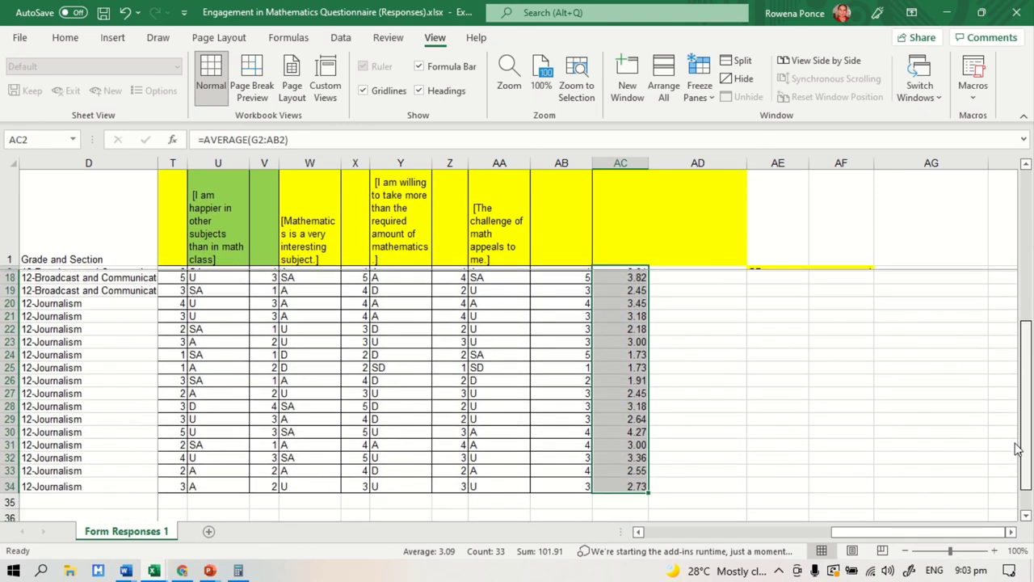
{"action": "left_click", "coordinate": [612, 353]}
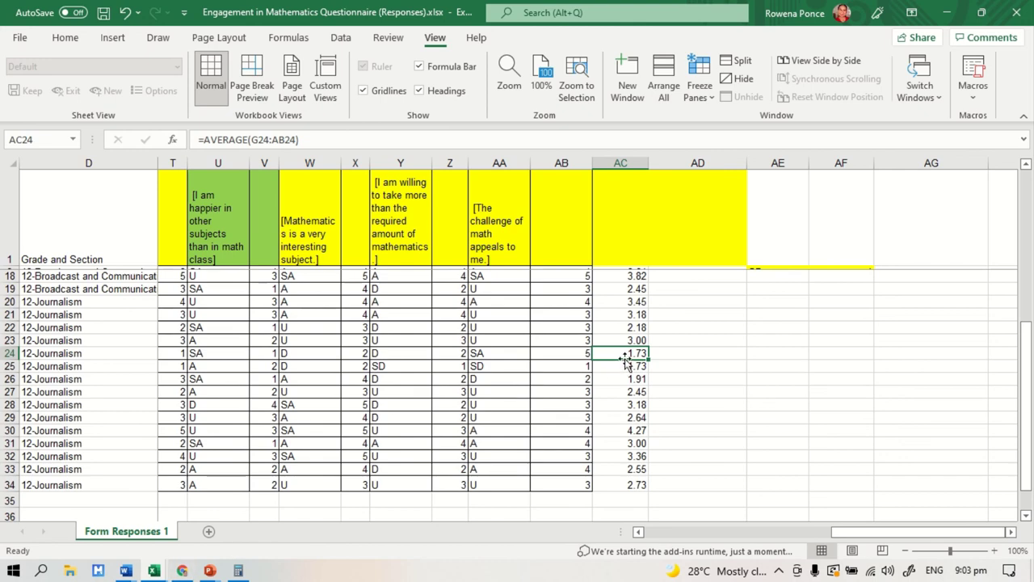
{"action": "left_click_drag", "start_coordinate": [848, 537], "coordinate": [851, 418]}
{"action": "scroll", "coordinate": [855, 395], "scroll_direction": "up", "scroll_amount": 5}
{"action": "scroll", "coordinate": [855, 395], "scroll_direction": "down", "scroll_amount": 14}
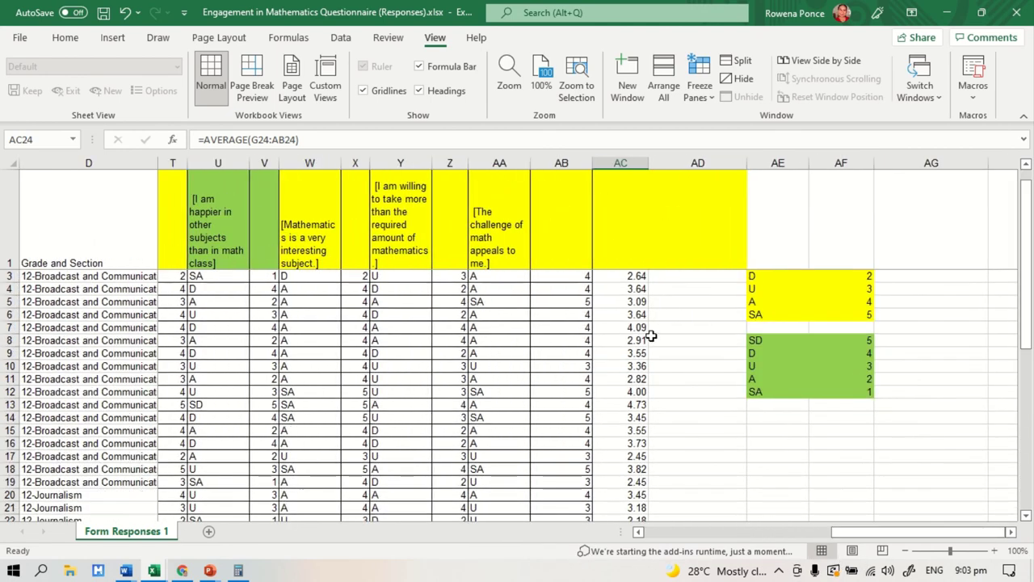
{"action": "scroll", "coordinate": [681, 393], "scroll_direction": "up", "scroll_amount": 14}
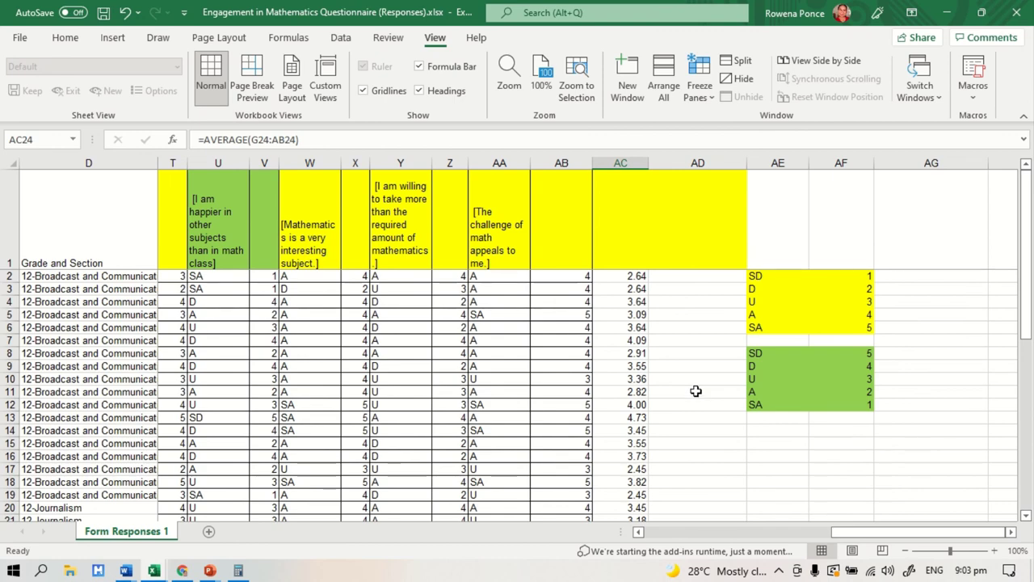
{"action": "scroll", "coordinate": [695, 391], "scroll_direction": "down", "scroll_amount": 6}
{"action": "scroll", "coordinate": [698, 391], "scroll_direction": "up", "scroll_amount": 6}
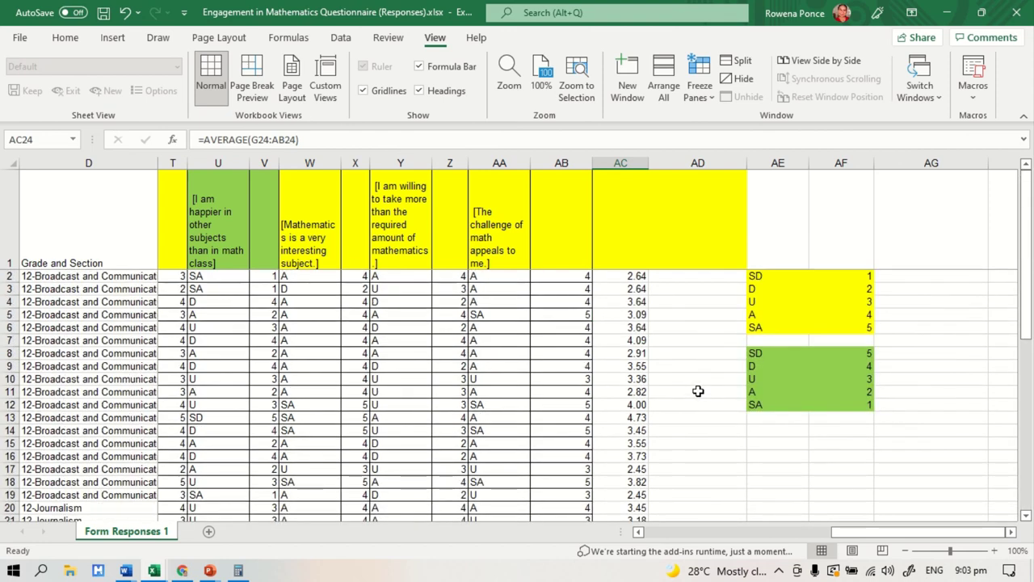